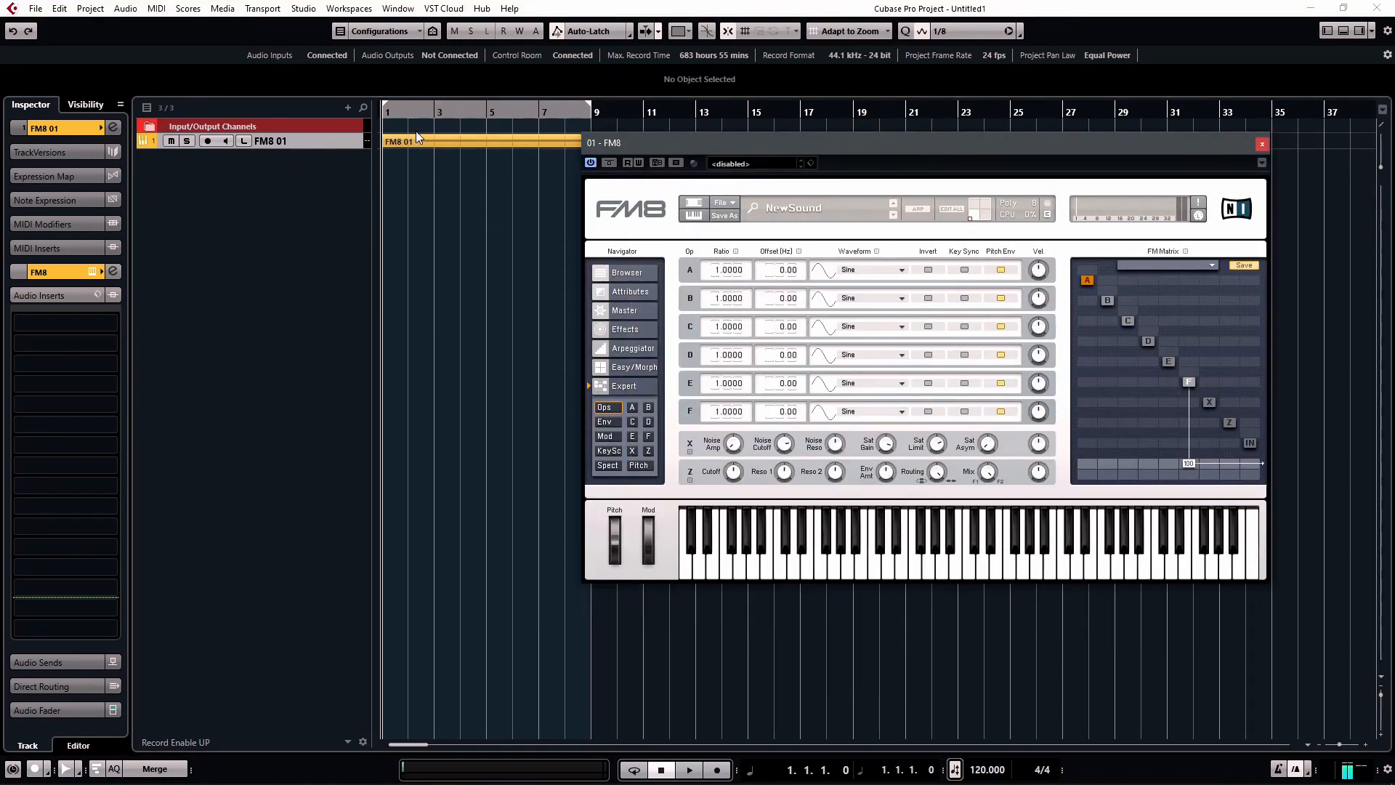
# Play back the FM8 part to hear the basic sound and review the operator routing in the FM matrix
pyautogui.press('space')
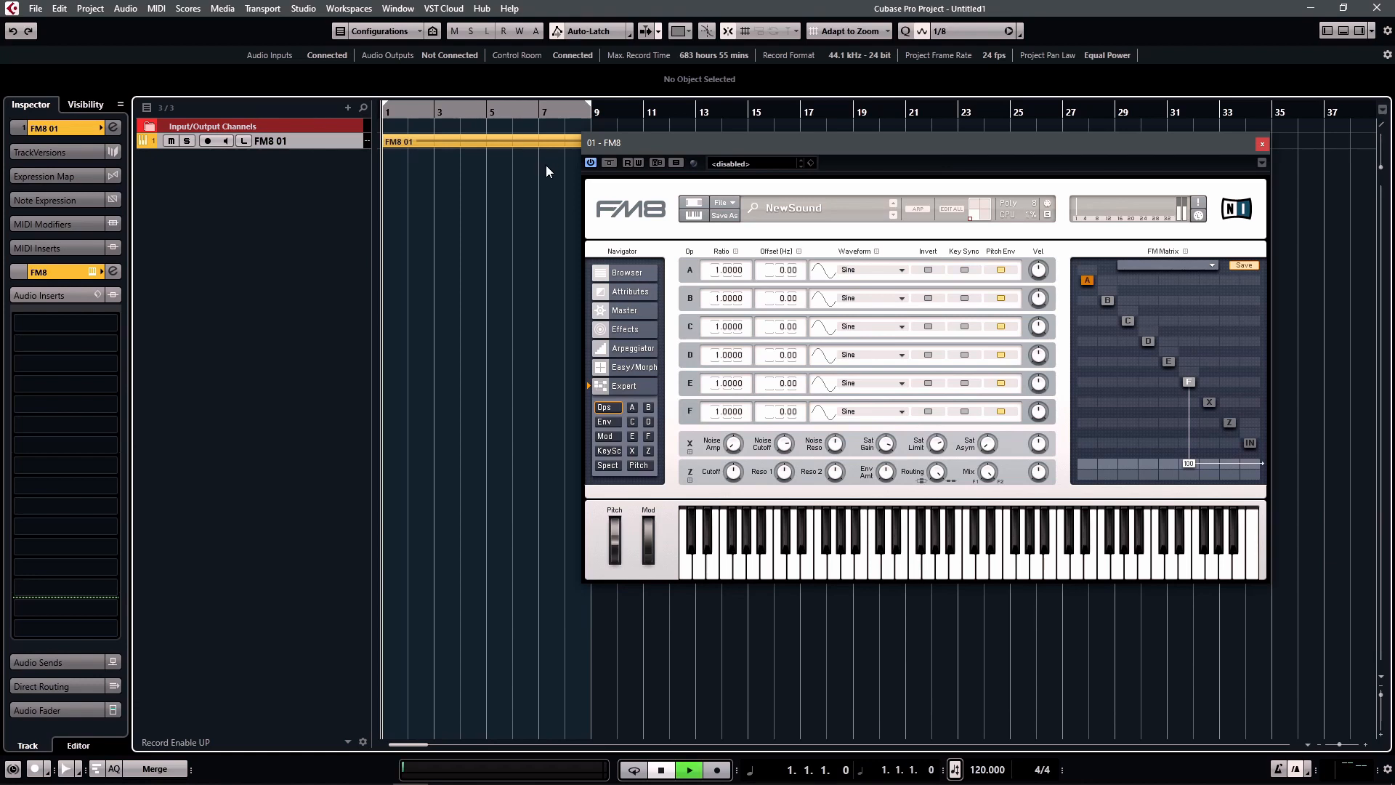
pyautogui.press('space')
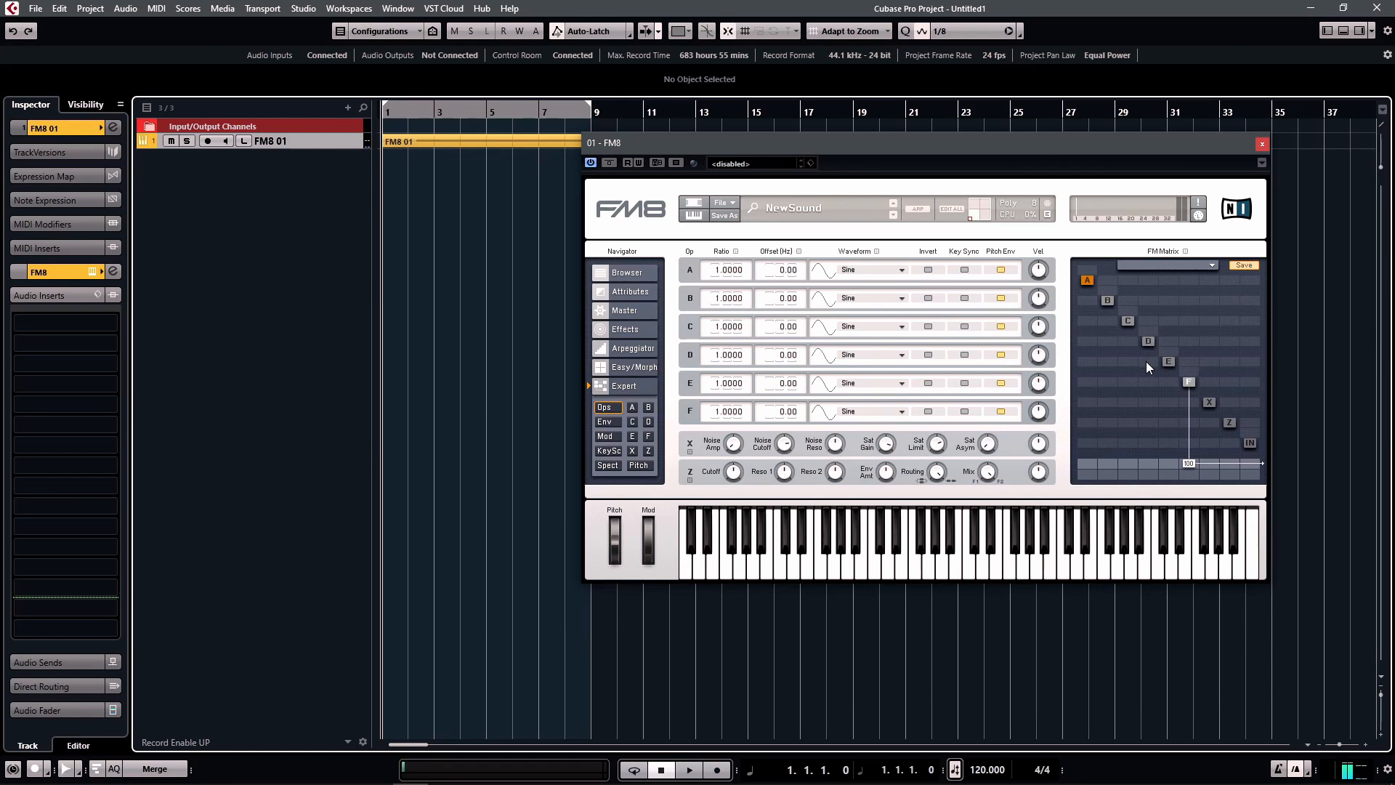
pyautogui.moveTo(1146, 360); pyautogui.dragTo(1154, 319)
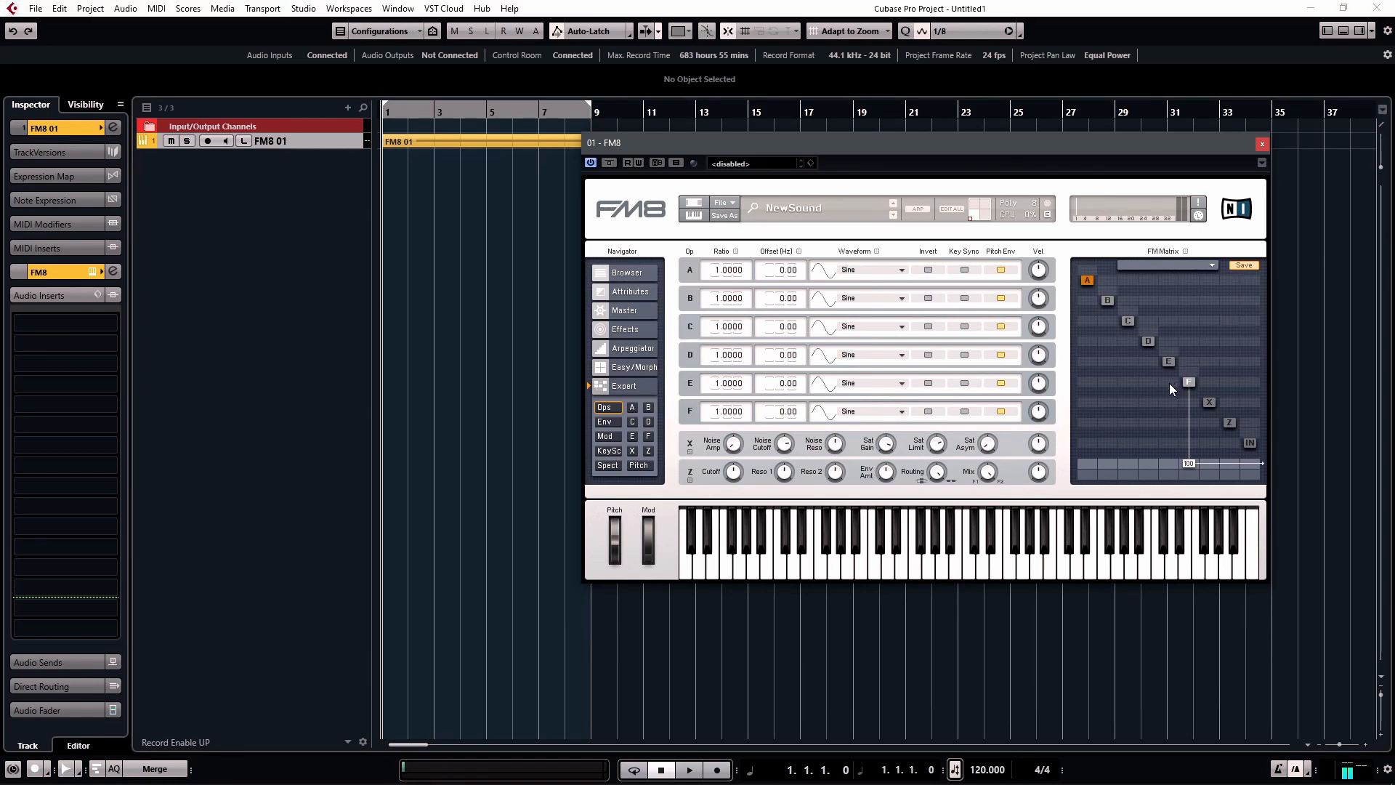
pyautogui.moveTo(1169, 382); pyautogui.dragTo(1178, 450)
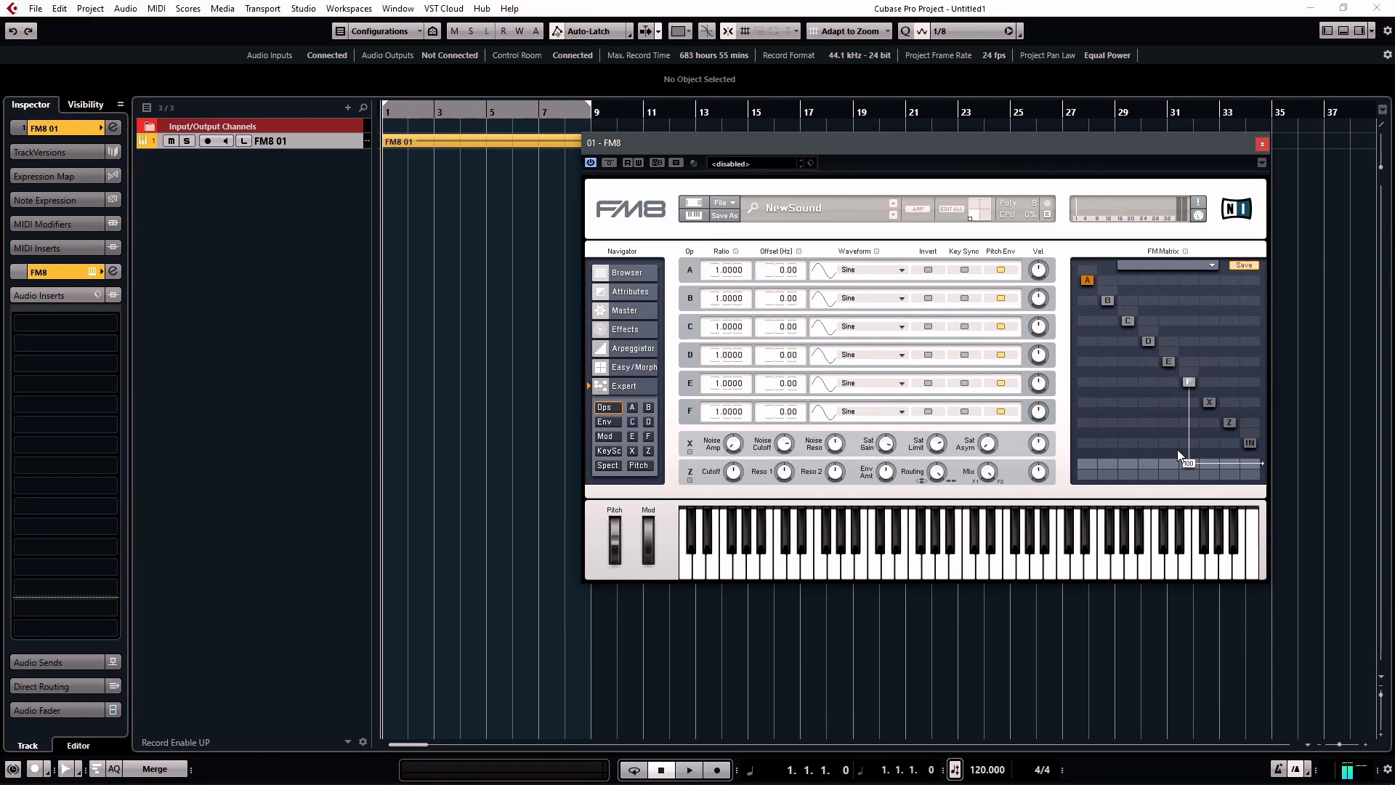
# Close the FM8 window and load the 0_Macro Control preset from the Multi favorites as new tracks
pyautogui.click(1262, 143)
pyautogui.click(1358, 31)
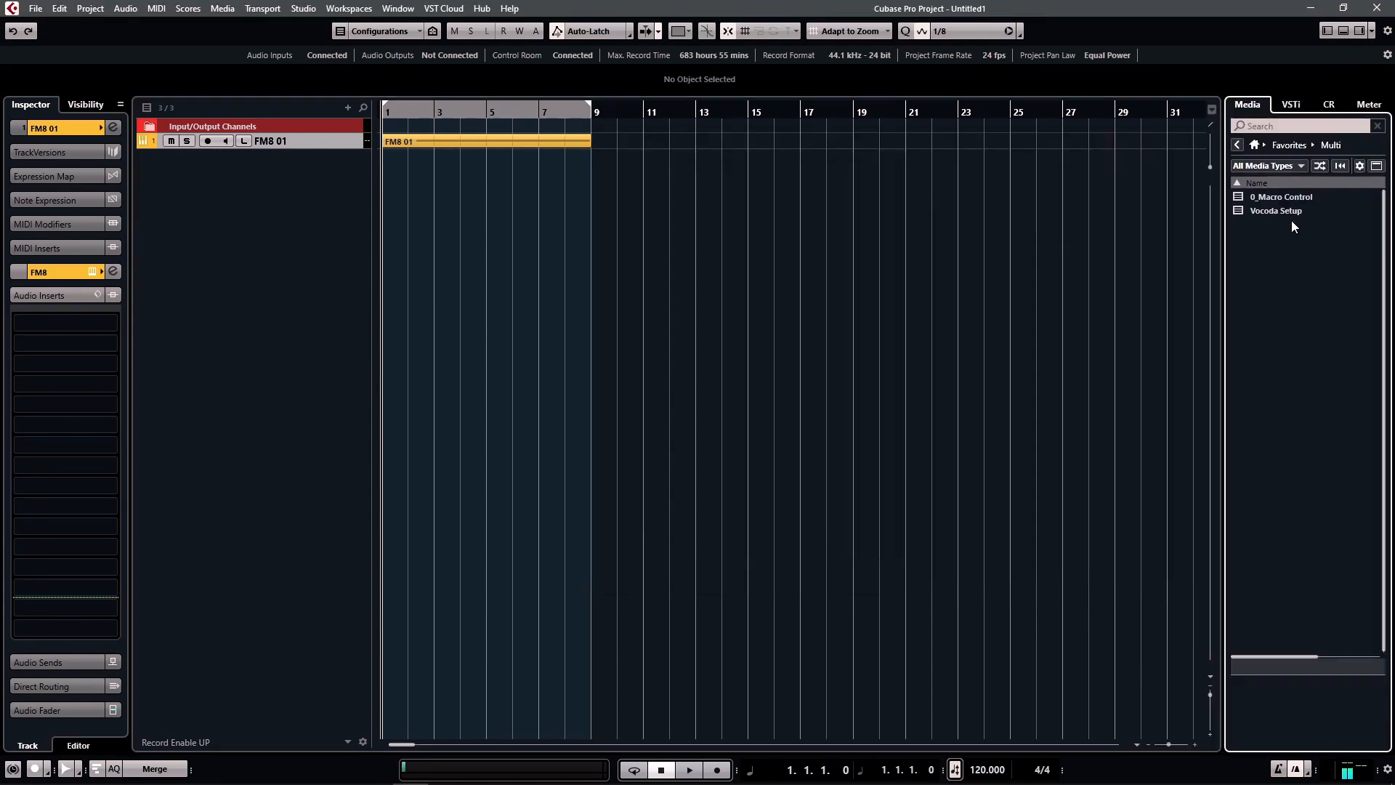
pyautogui.click(1268, 200)
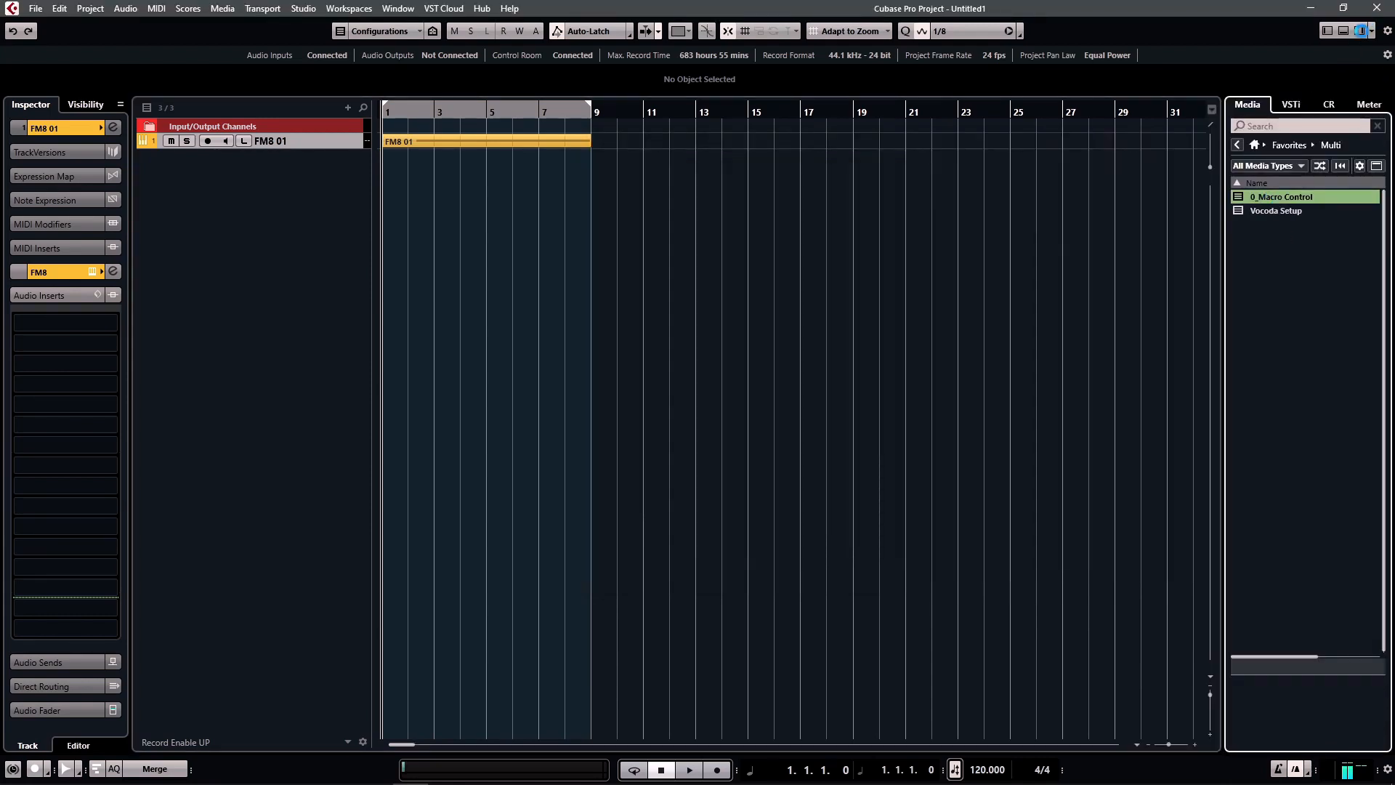
pyautogui.click(1362, 31)
# Recolour the Macro Controls and Macro MIDI Out tracks grey-blue and enlarge them in the track list
pyautogui.keyDown('shift'); pyautogui.click(296, 177); pyautogui.keyUp('shift')
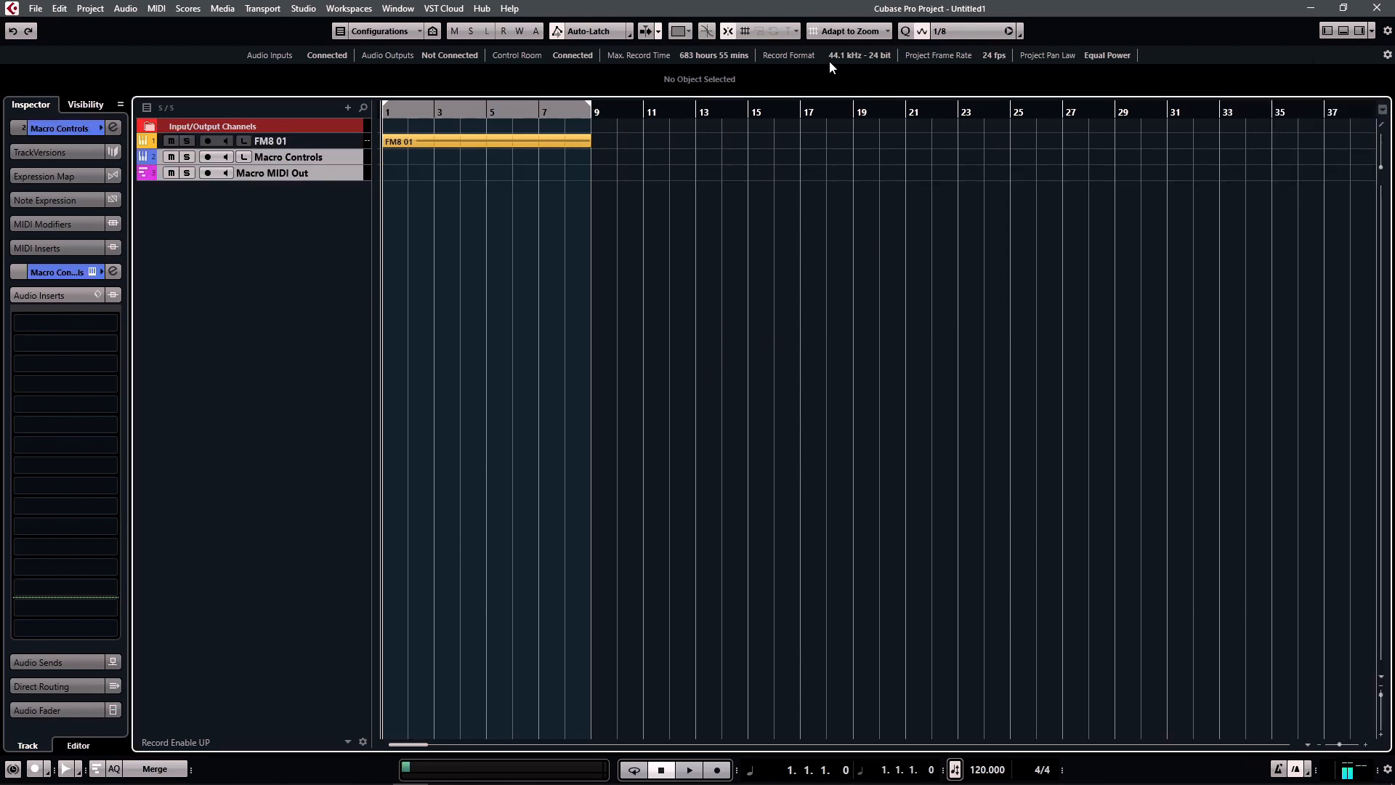
pyautogui.click(688, 35)
pyautogui.click(696, 50)
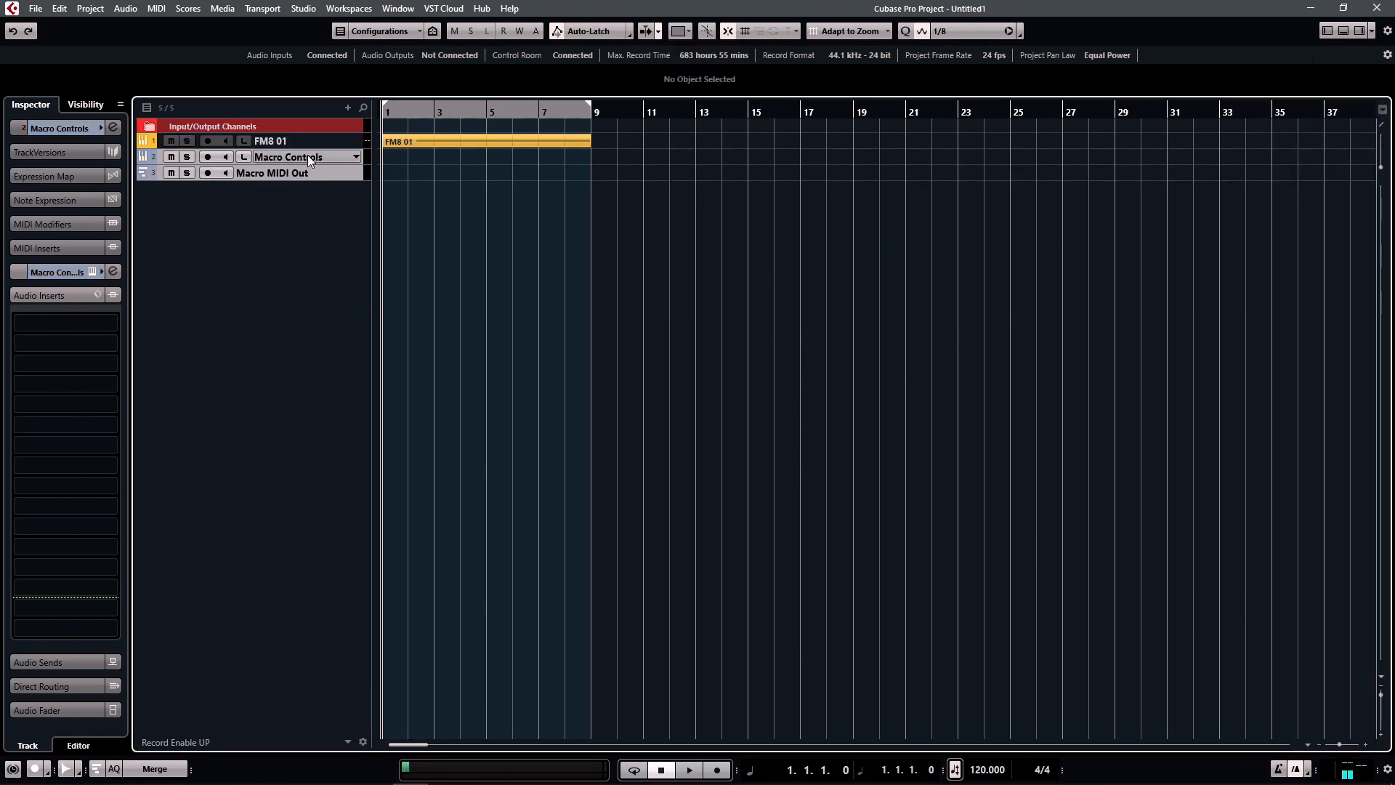
pyautogui.click(172, 173)
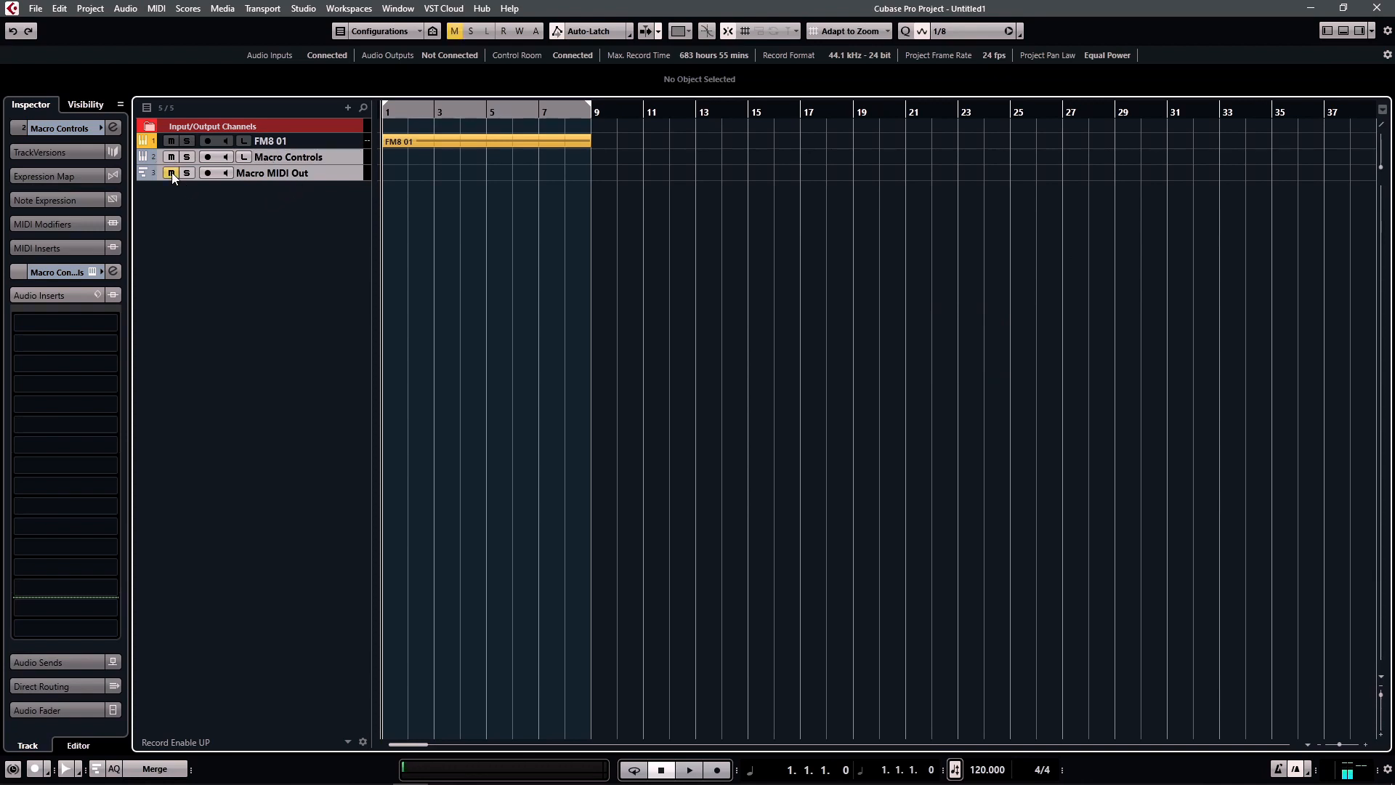
pyautogui.click(172, 174)
pyautogui.press('z')
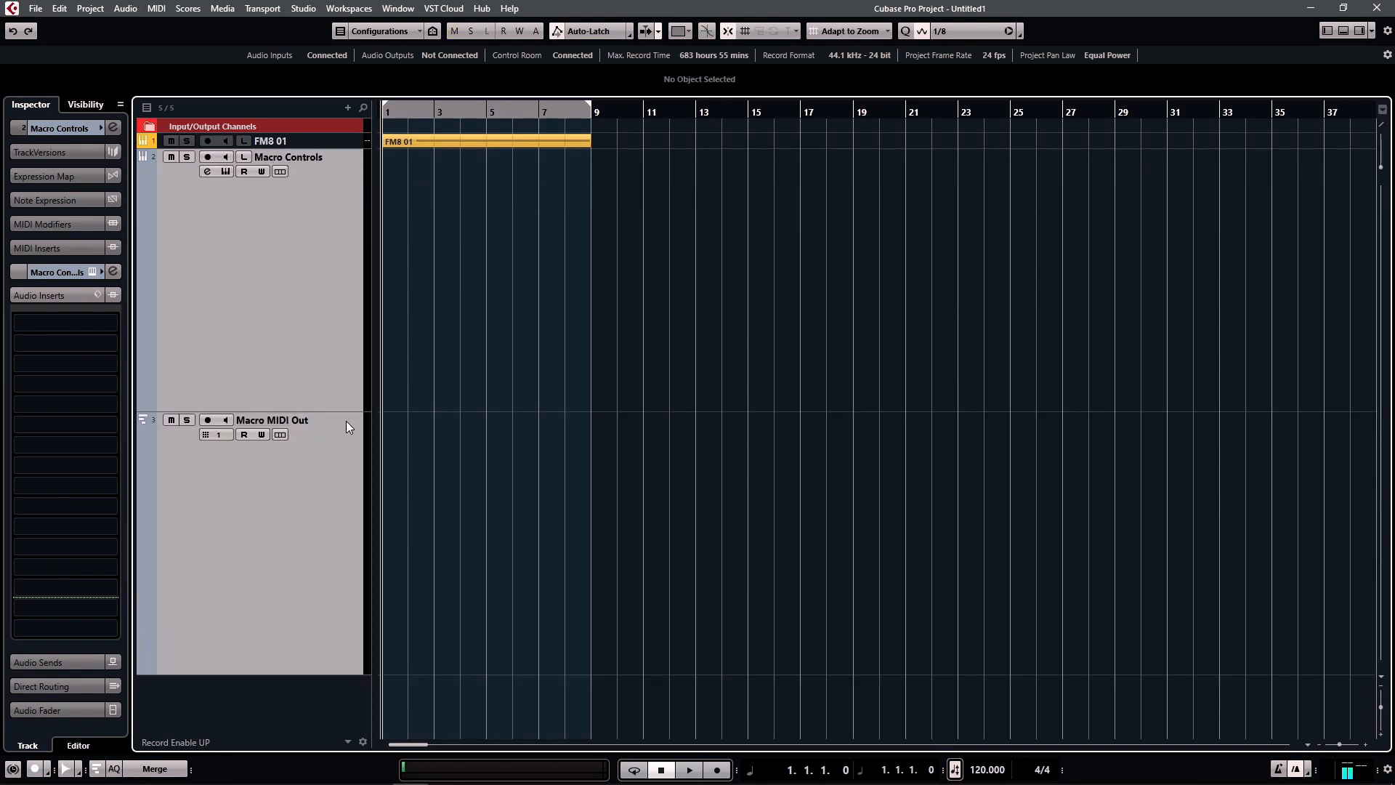
# Set the Macro MIDI Out track's input to 02. Macro Controls - MIDI Out and record-enable the track
pyautogui.click(329, 534)
pyautogui.click(50, 128)
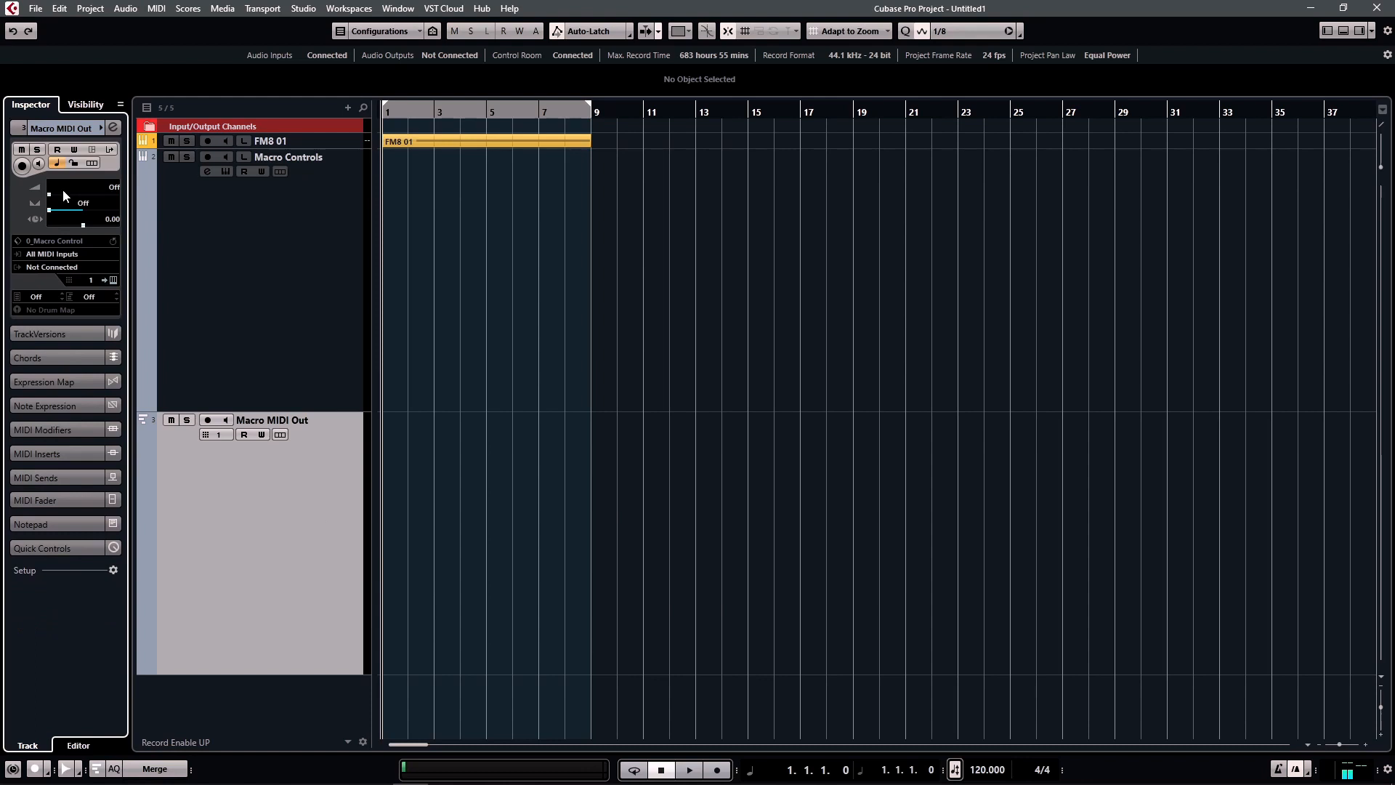
pyautogui.click(66, 255)
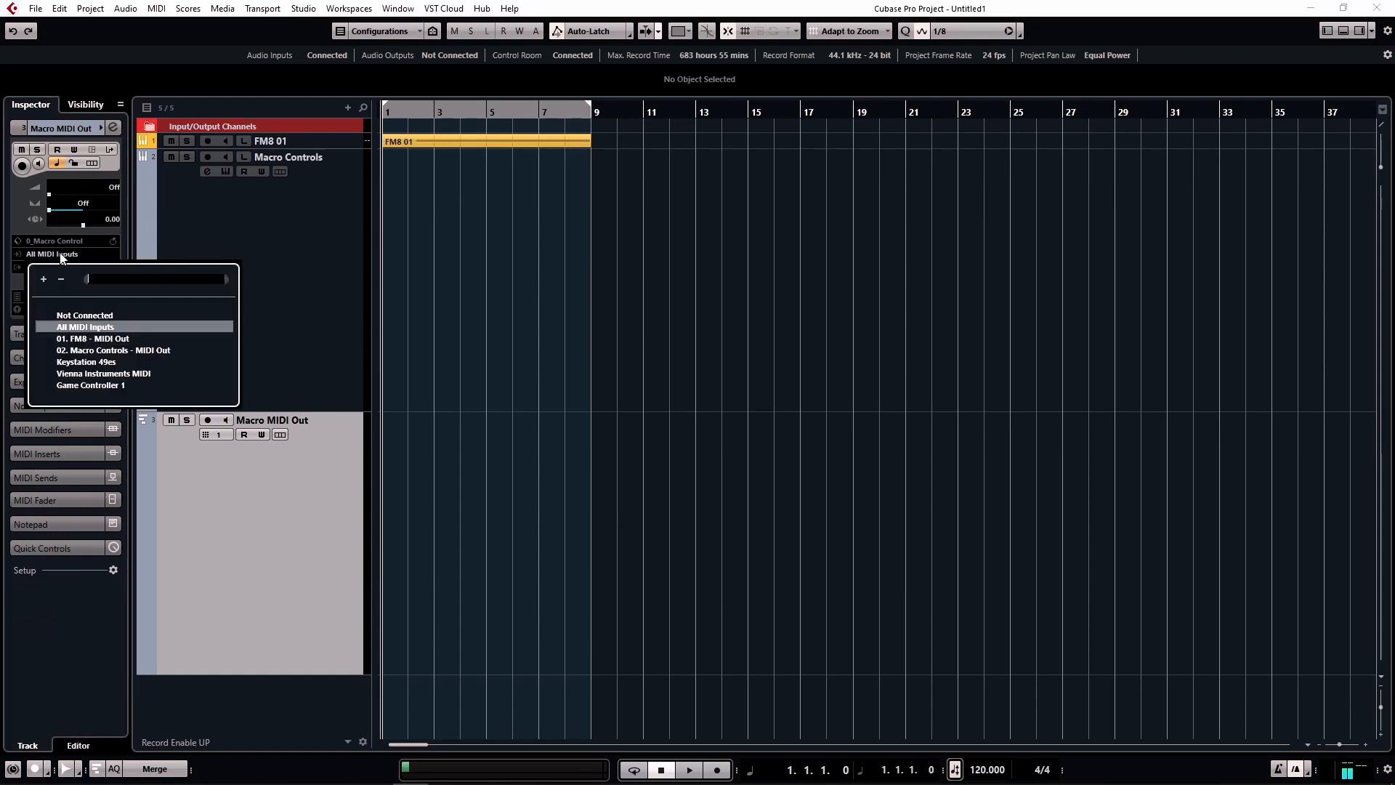
pyautogui.click(113, 350)
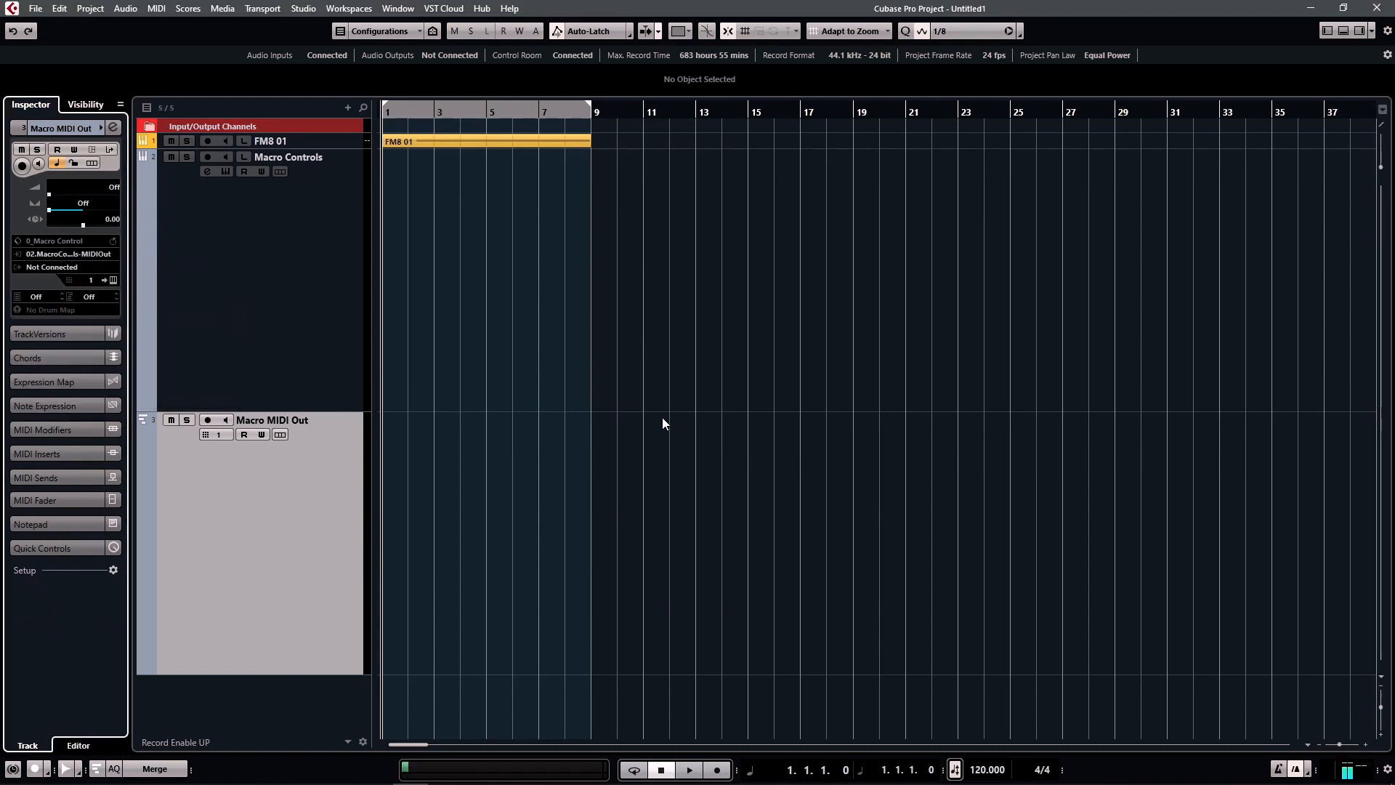
pyautogui.click(208, 421)
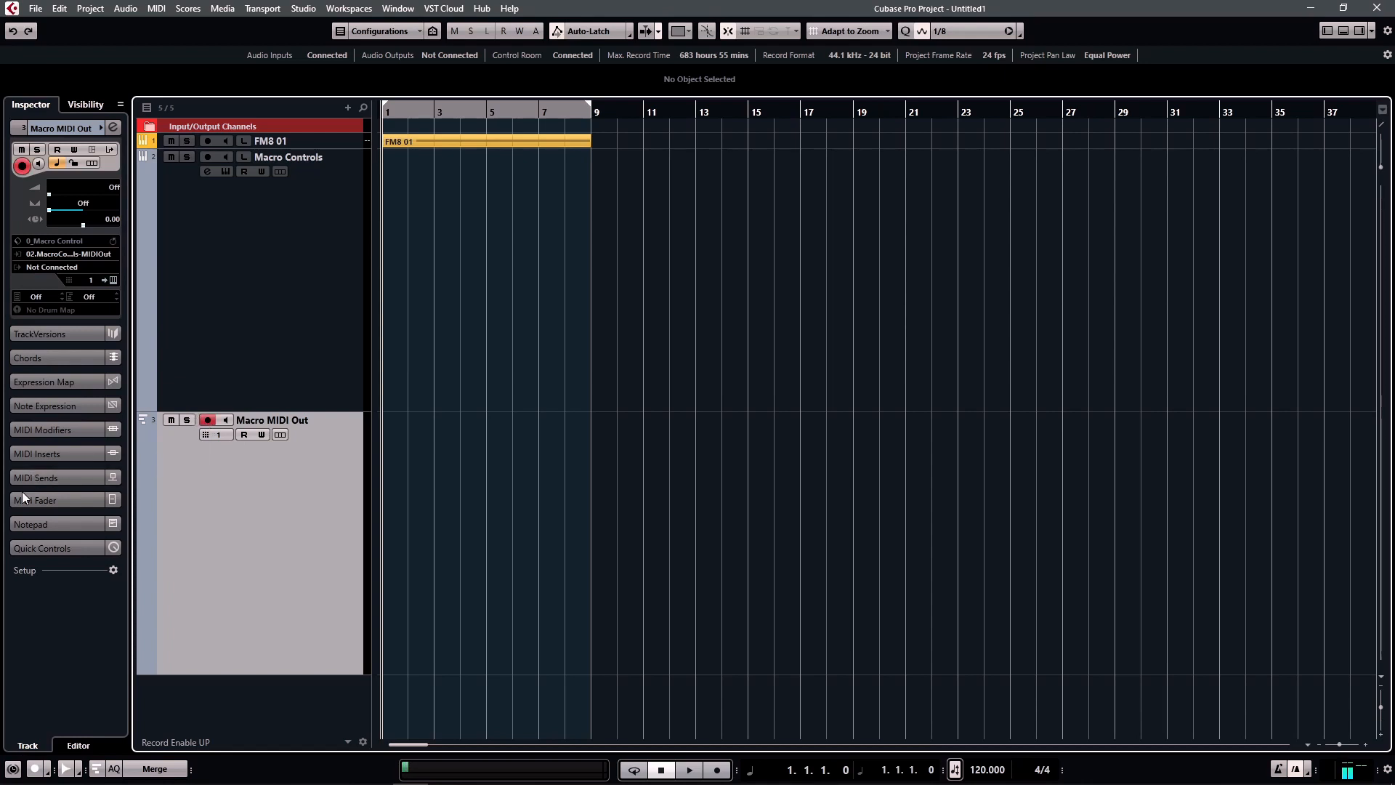
# Activate the first MIDI send on Macro MIDI Out and route it to 01. FM8 - MIDI In
pyautogui.click(43, 478)
pyautogui.click(18, 312)
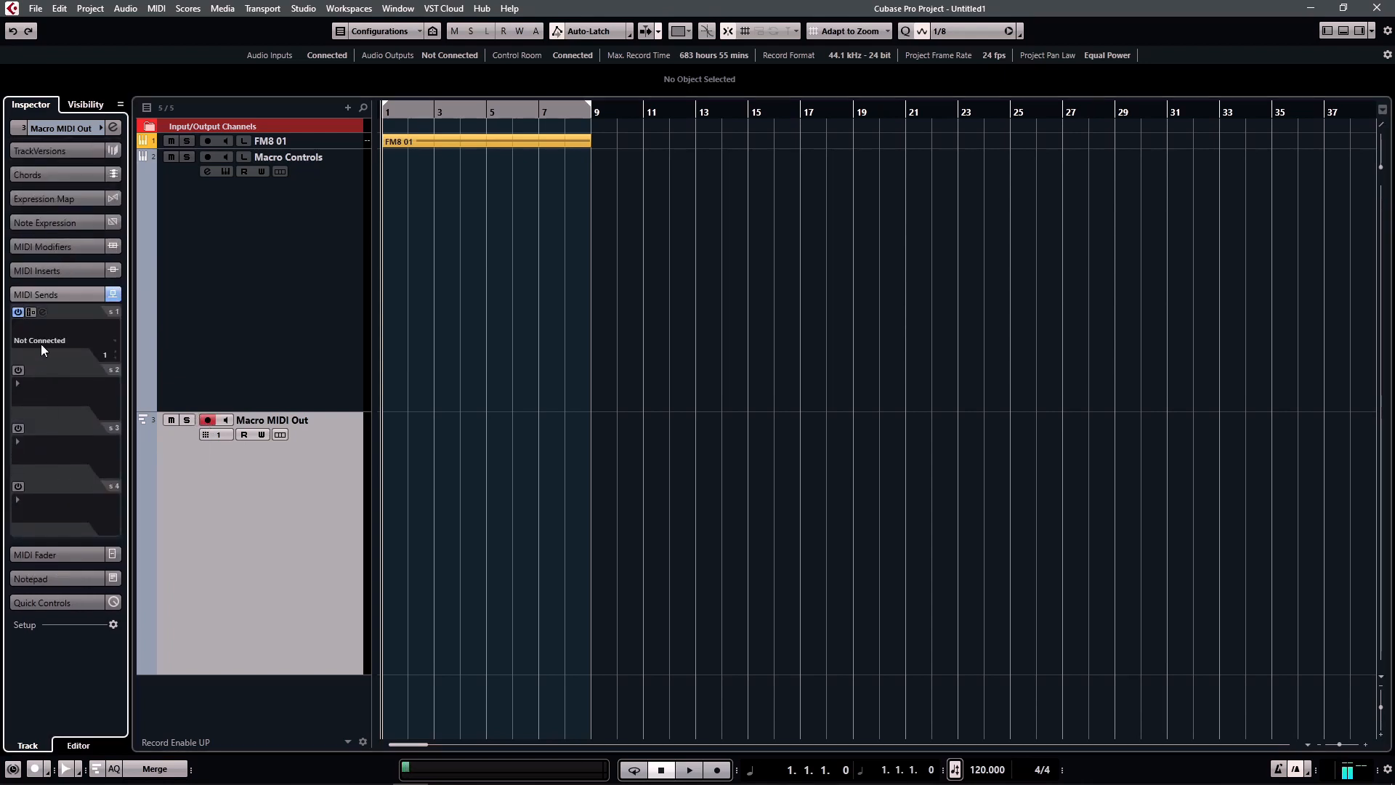
pyautogui.click(45, 341)
pyautogui.click(70, 419)
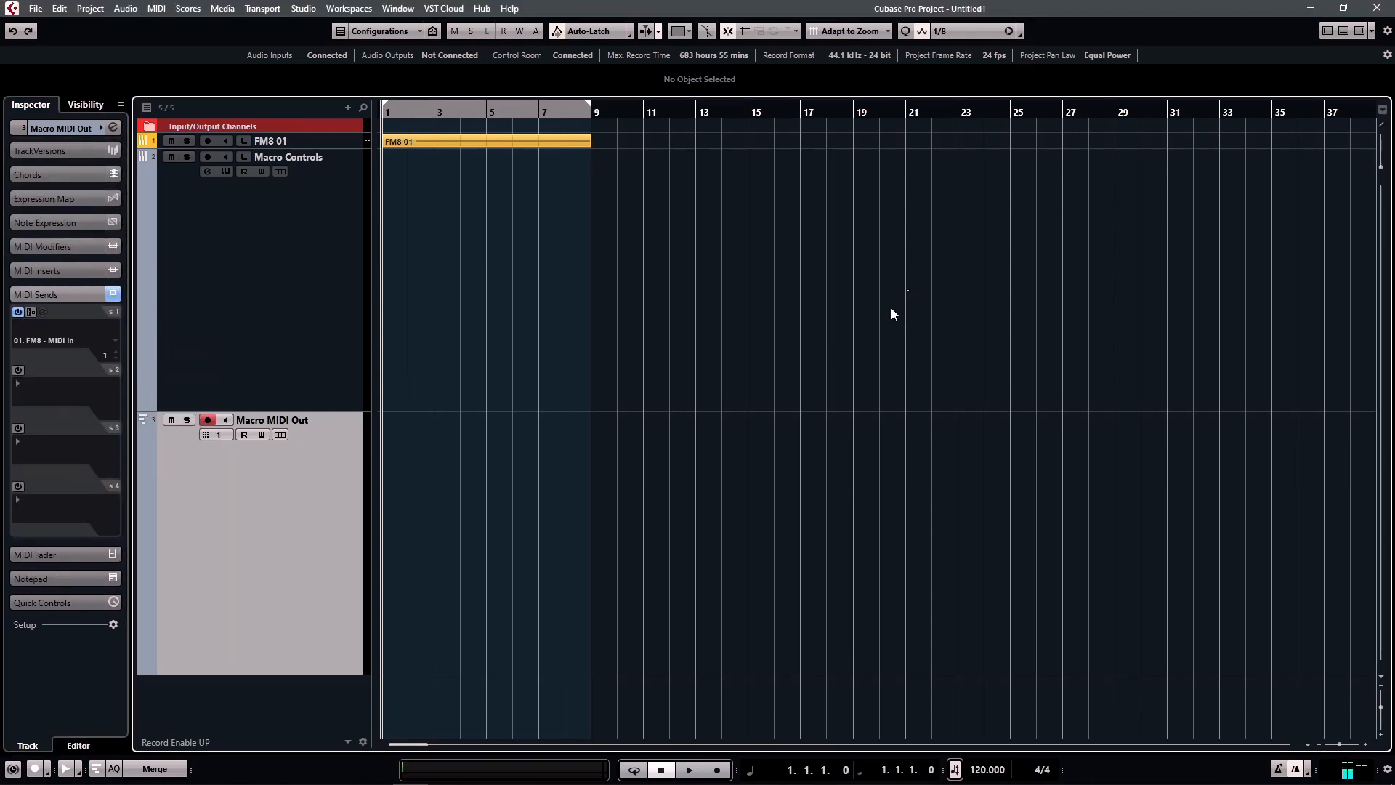
# Move the FM8 01 track below the Macro MIDI Out track
pyautogui.click(349, 269)
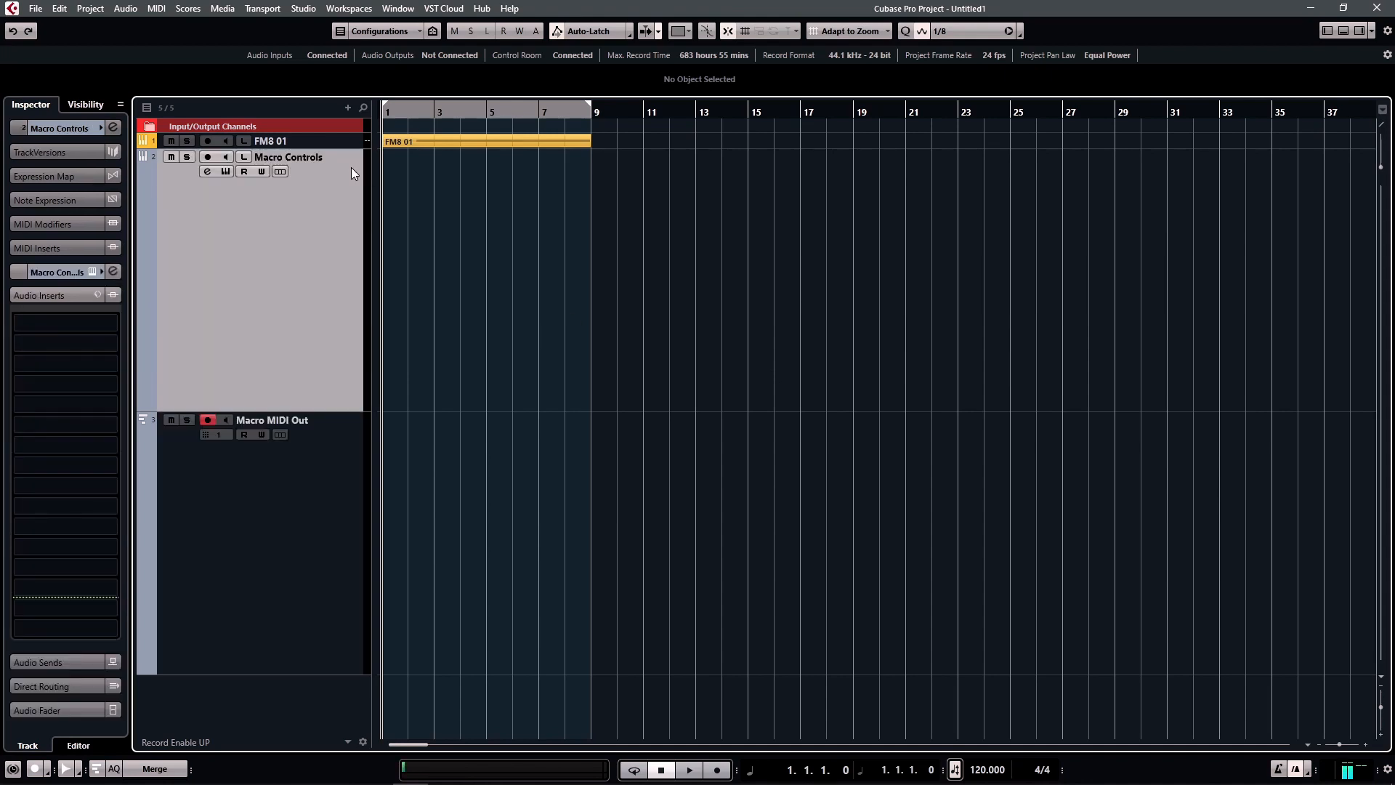
pyautogui.moveTo(296, 141); pyautogui.dragTo(346, 437)
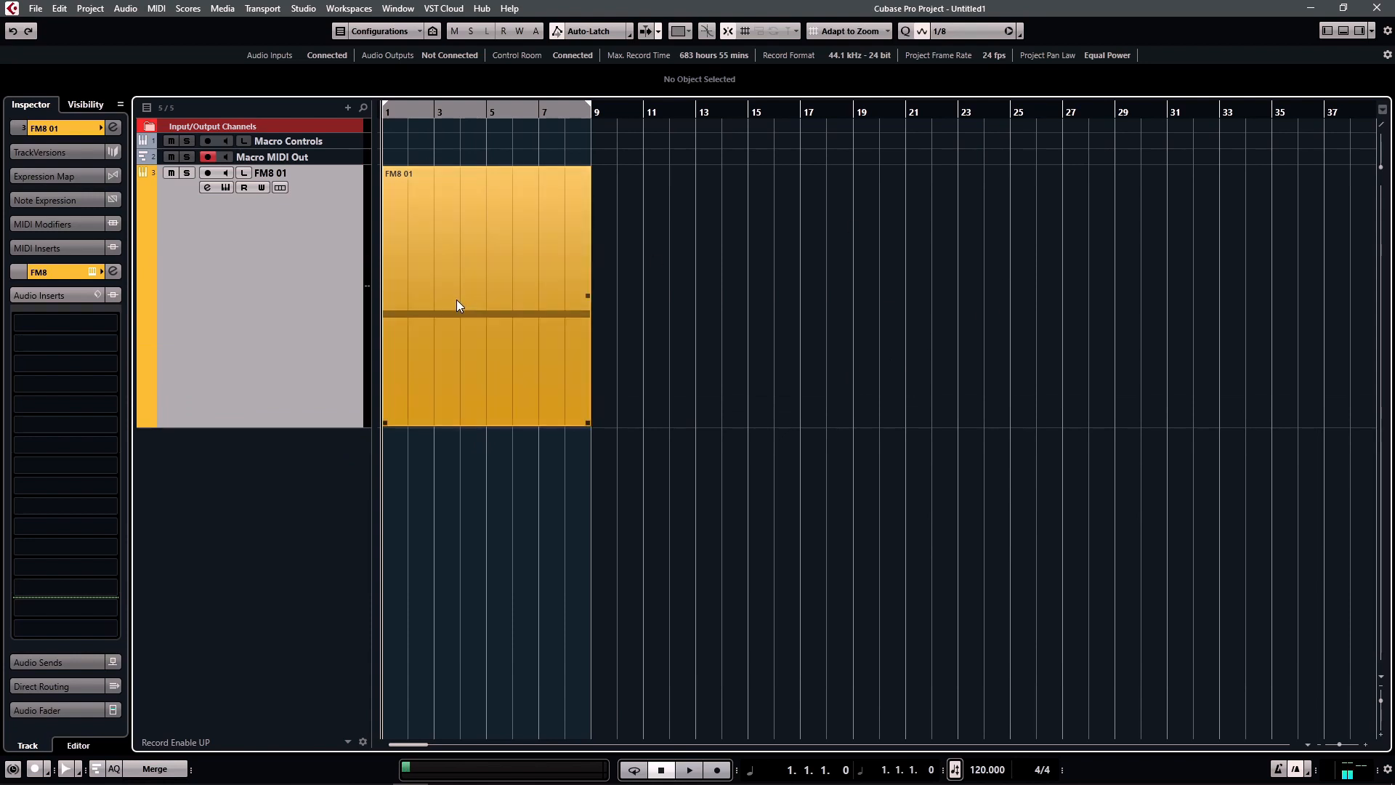
pyautogui.scroll(3, 711, 371)
pyautogui.hscroll(-4, 711, 370)
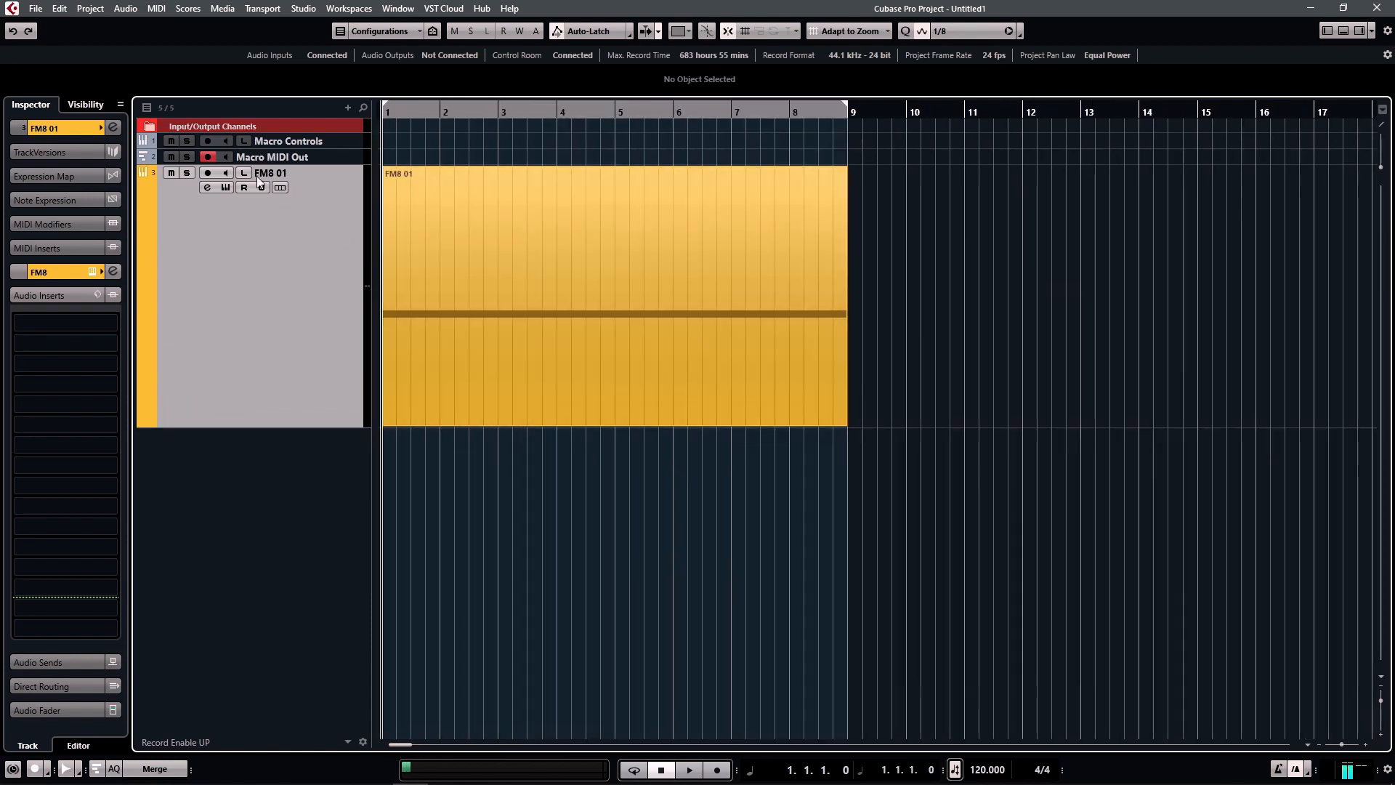
# Open the Macro Controls and FM8 instrument windows side by side, with Reaktor's browser hidden
pyautogui.click(281, 142)
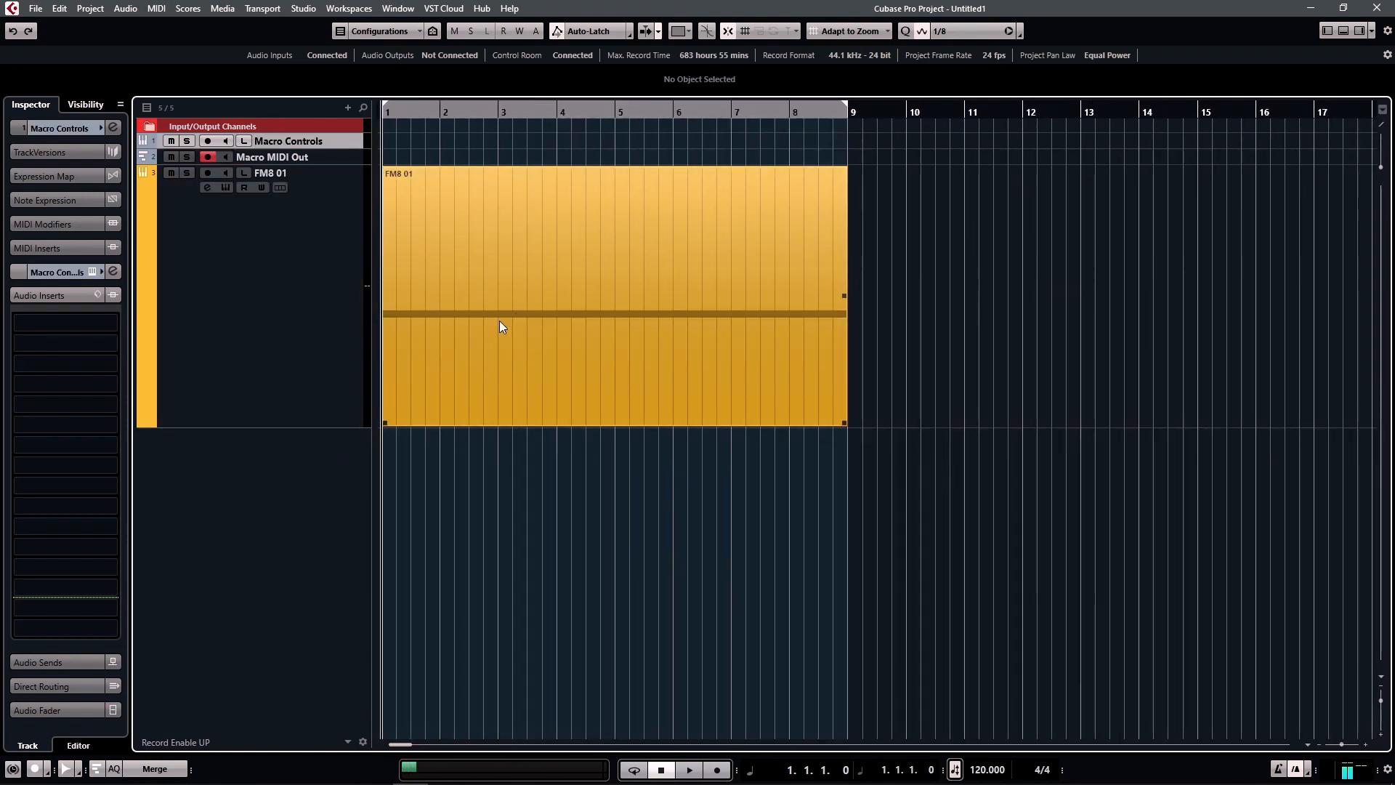
pyautogui.press('e')
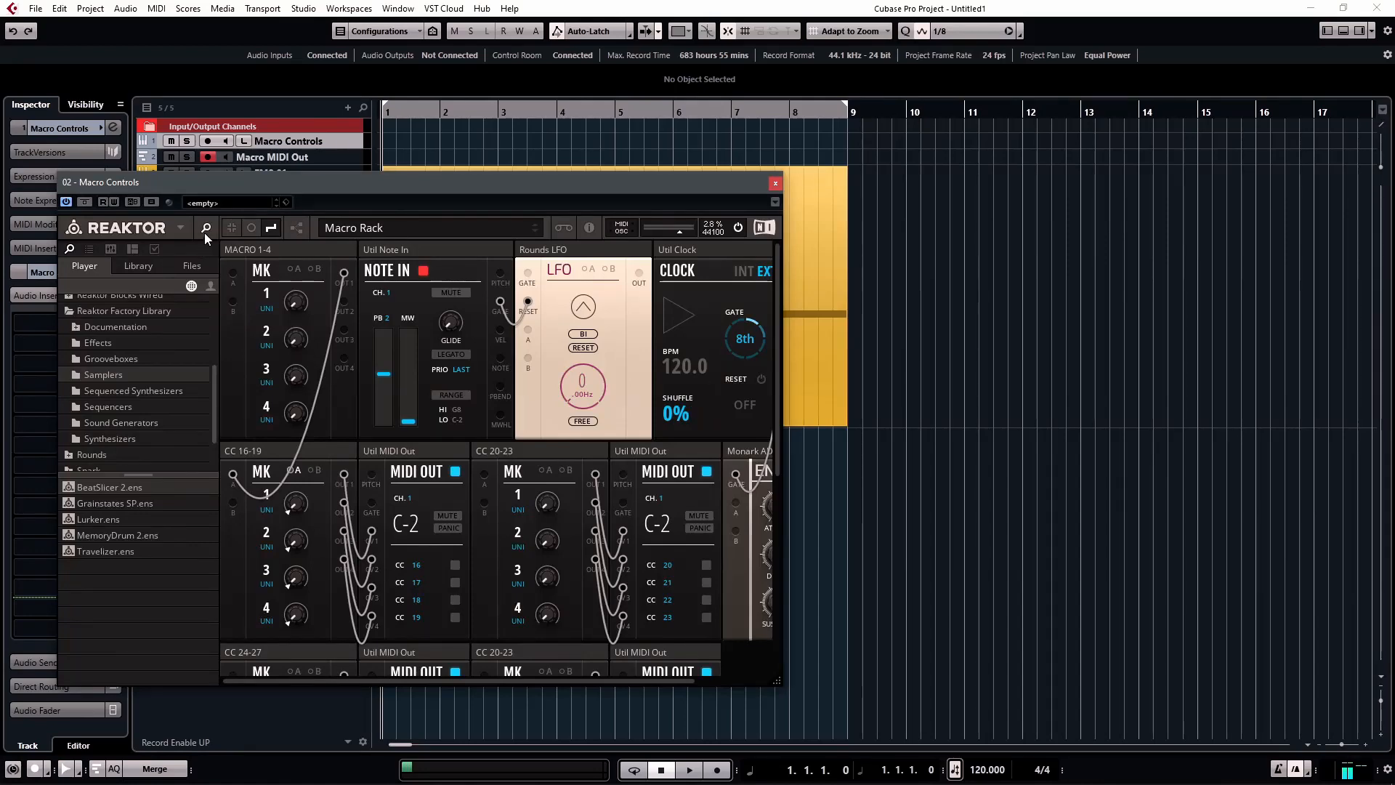
pyautogui.click(205, 233)
pyautogui.moveTo(442, 200); pyautogui.dragTo(520, 172)
pyautogui.click(340, 194)
pyautogui.moveTo(866, 149); pyautogui.dragTo(936, 242)
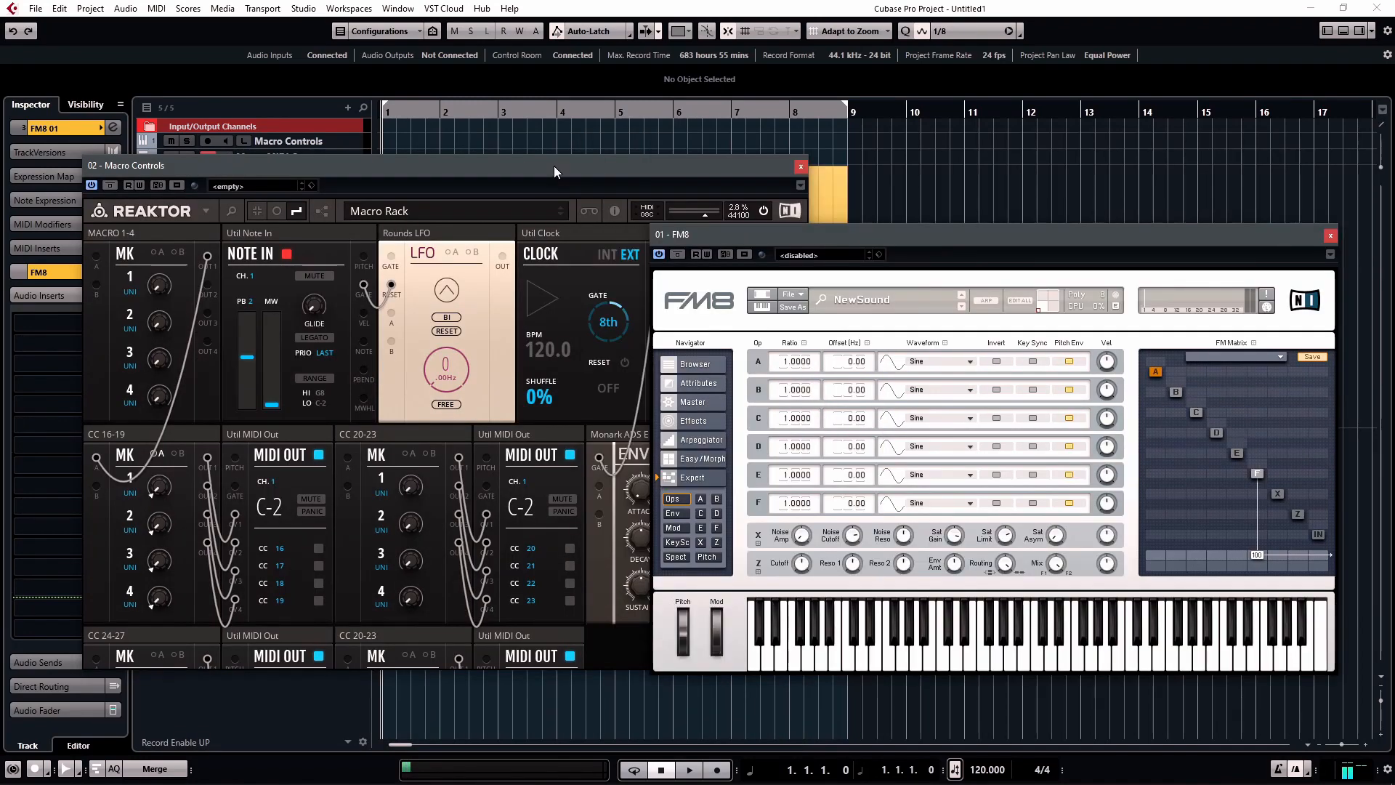
pyautogui.moveTo(553, 165); pyautogui.dragTo(502, 130)
pyautogui.moveTo(840, 239); pyautogui.dragTo(852, 155)
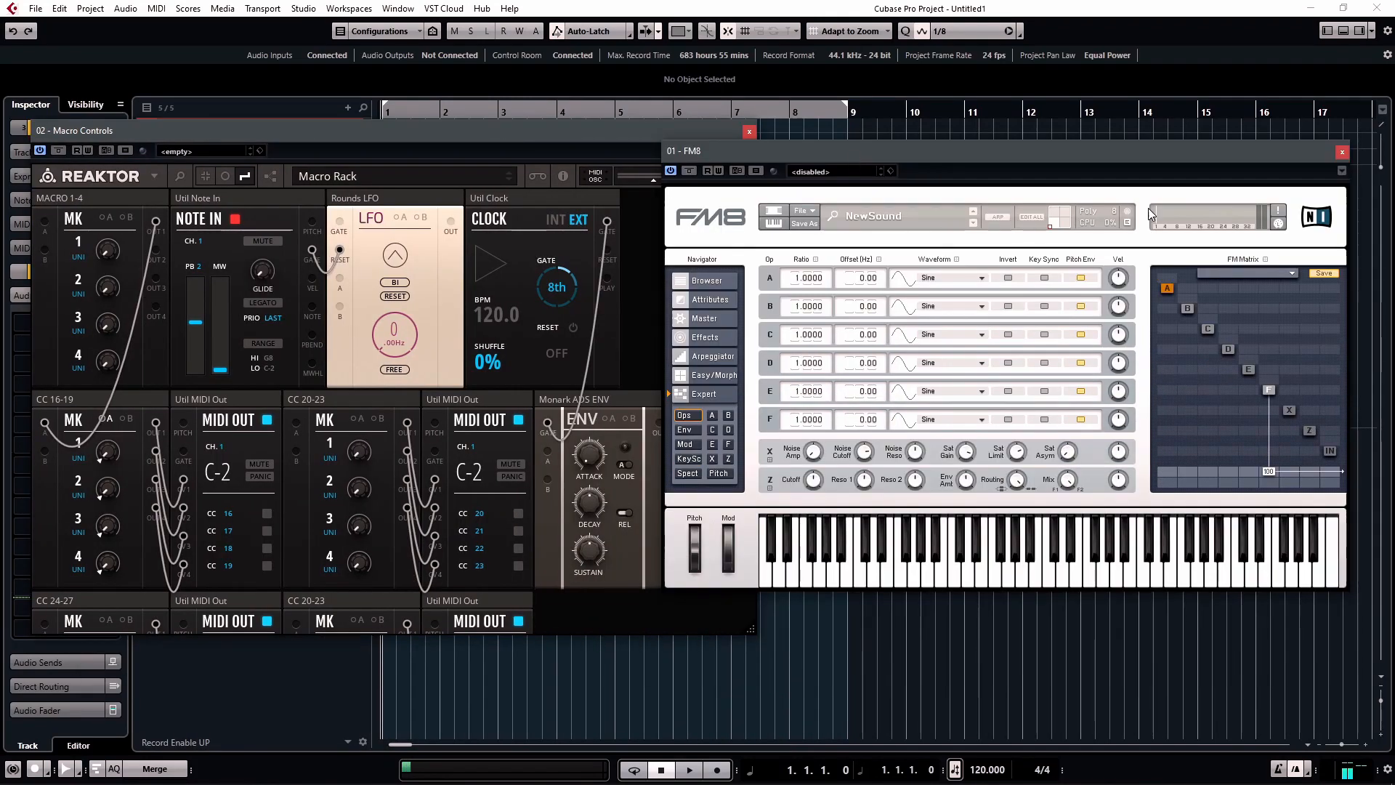
# MIDI-learn FM8's E-to-F and D-to-E matrix amounts to knobs 1 and 2 of the CC 16-19 block, and switch on operators D and E
pyautogui.click(1279, 223)
pyautogui.click(107, 457)
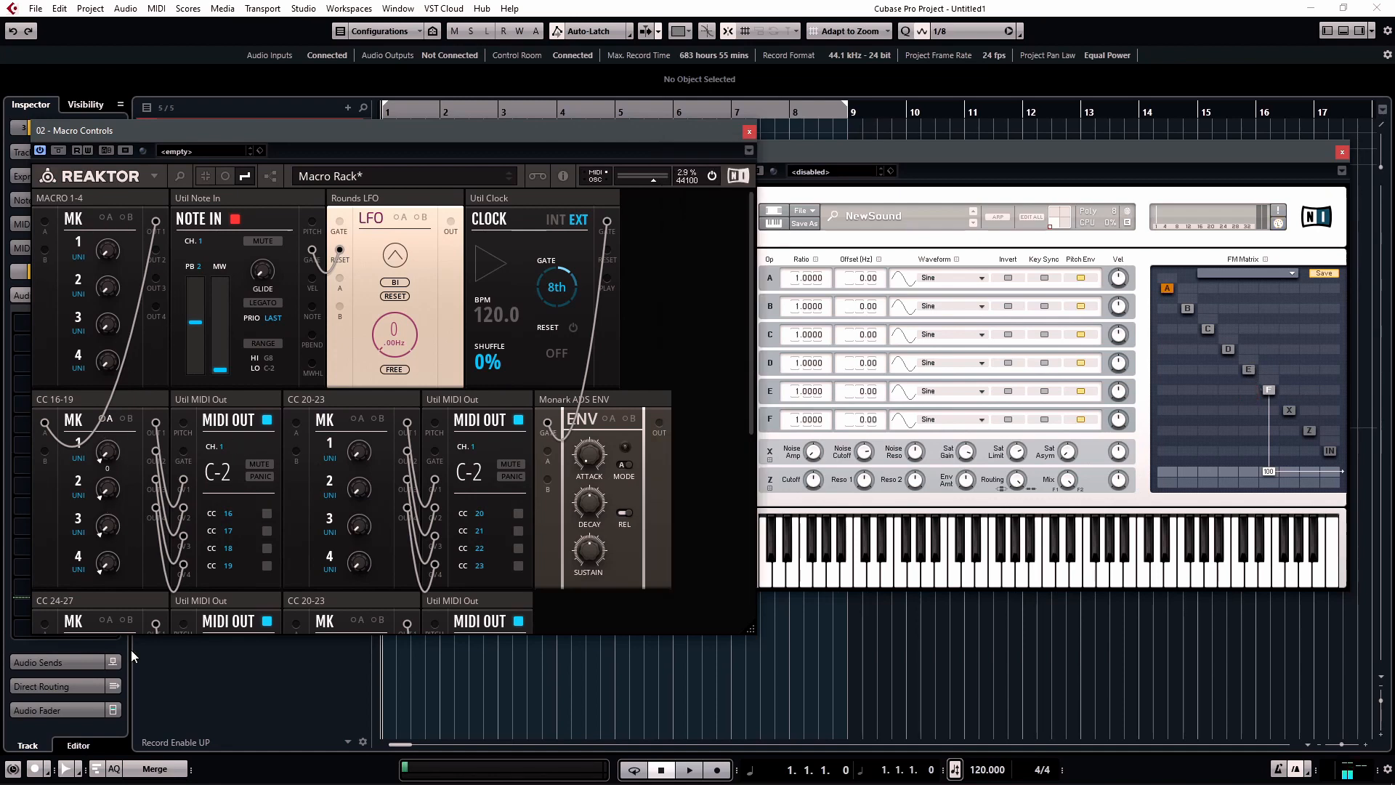
pyautogui.click(1279, 229)
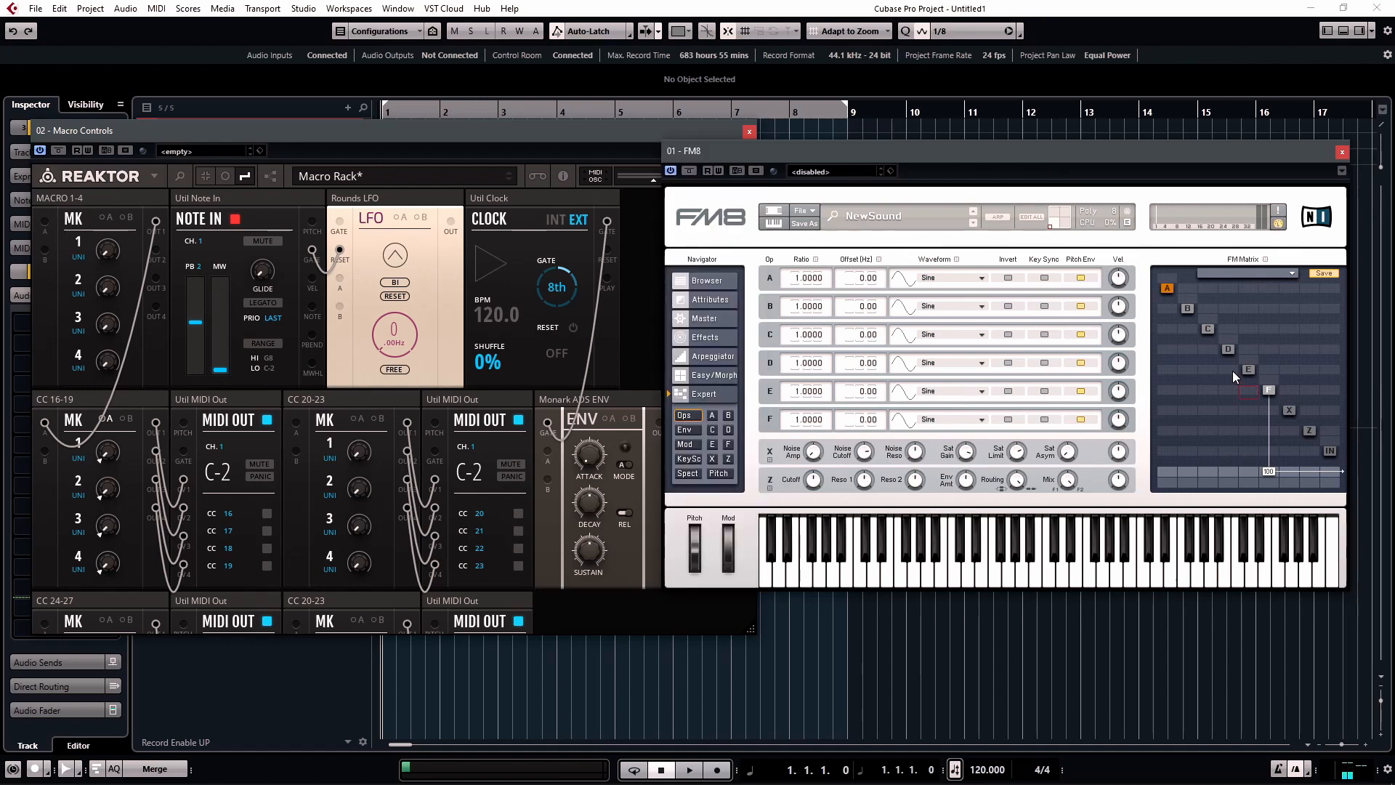
pyautogui.click(105, 486)
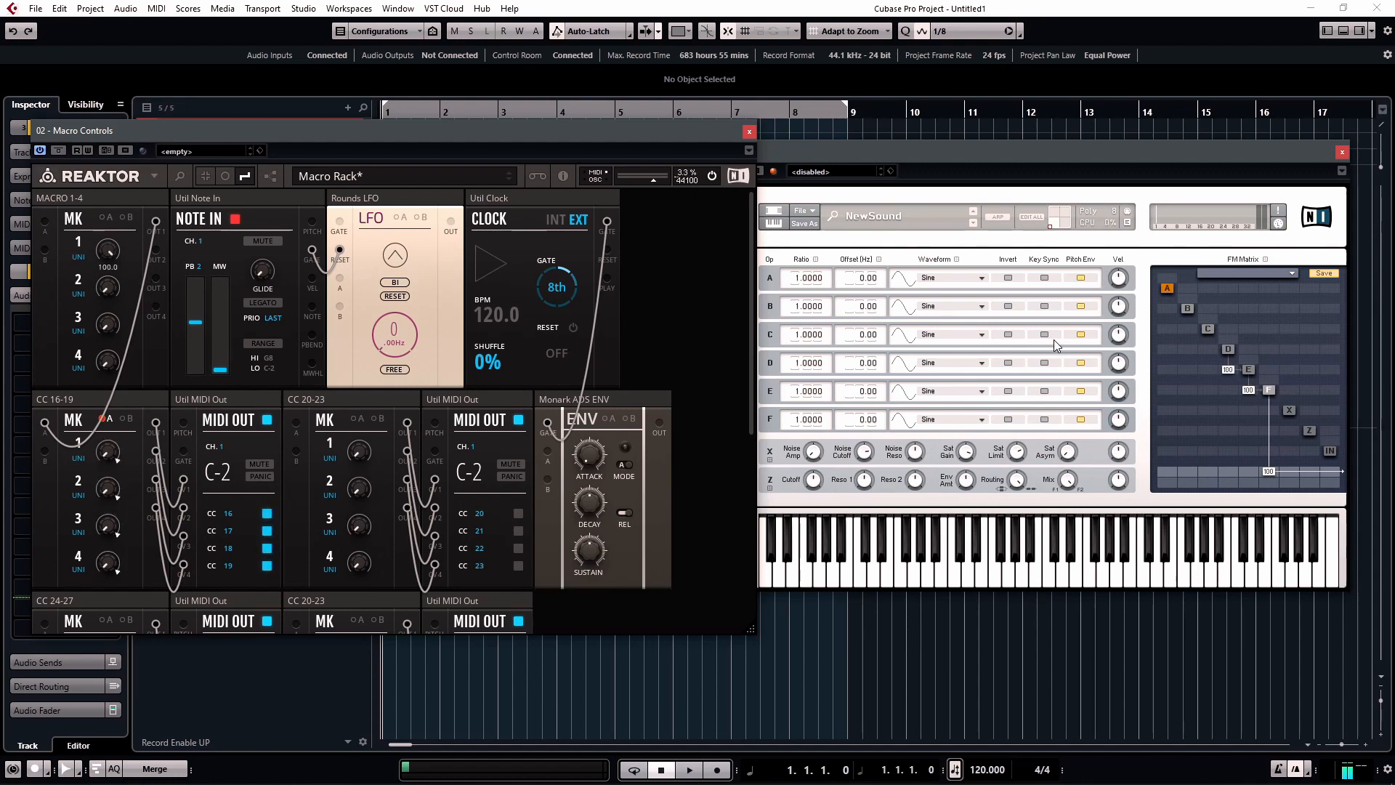
pyautogui.click(1232, 351)
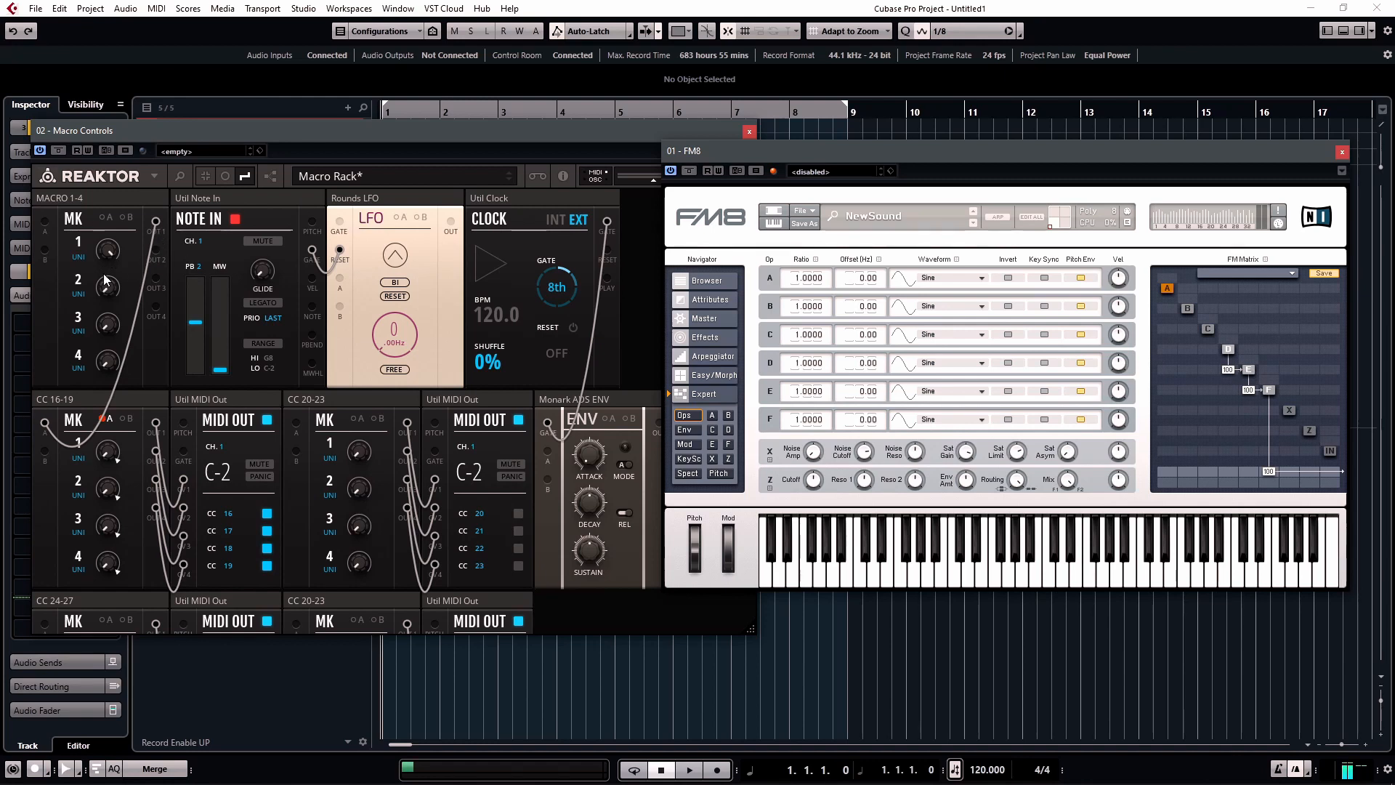
# Reduce the input A modulation amount of knob 2 in the CC 16-19 block and play the part while adjusting Macro 1
pyautogui.click(109, 251)
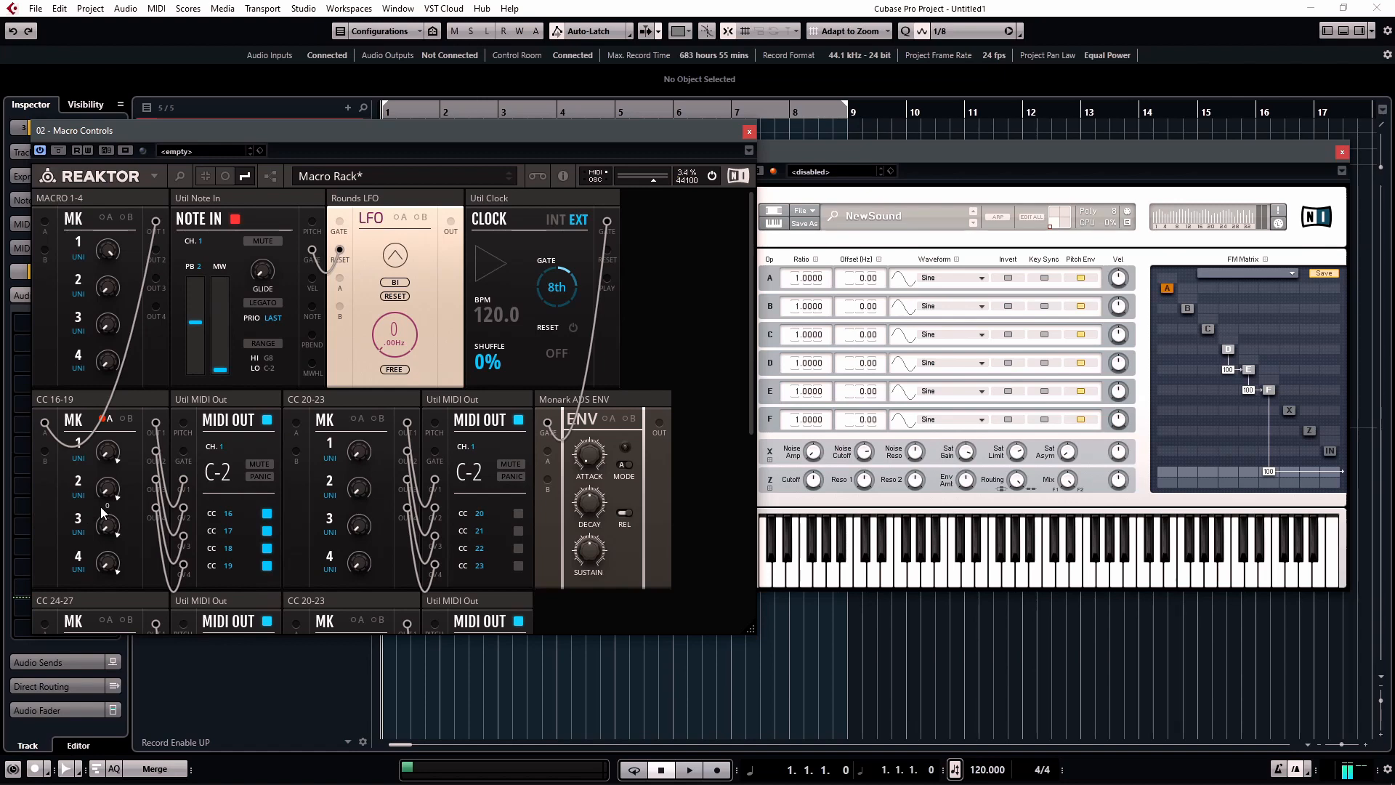
pyautogui.click(107, 420)
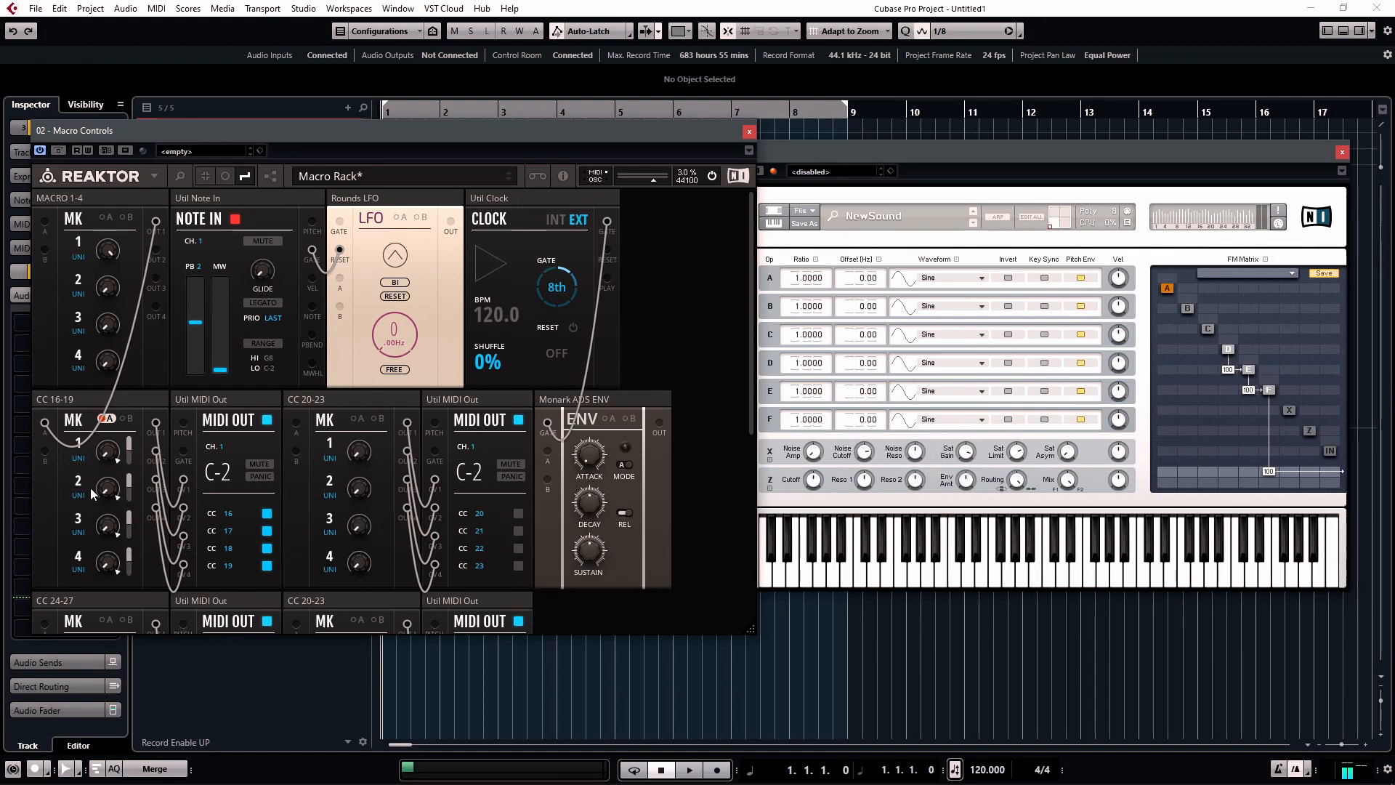
pyautogui.moveTo(136, 493); pyautogui.dragTo(142, 530)
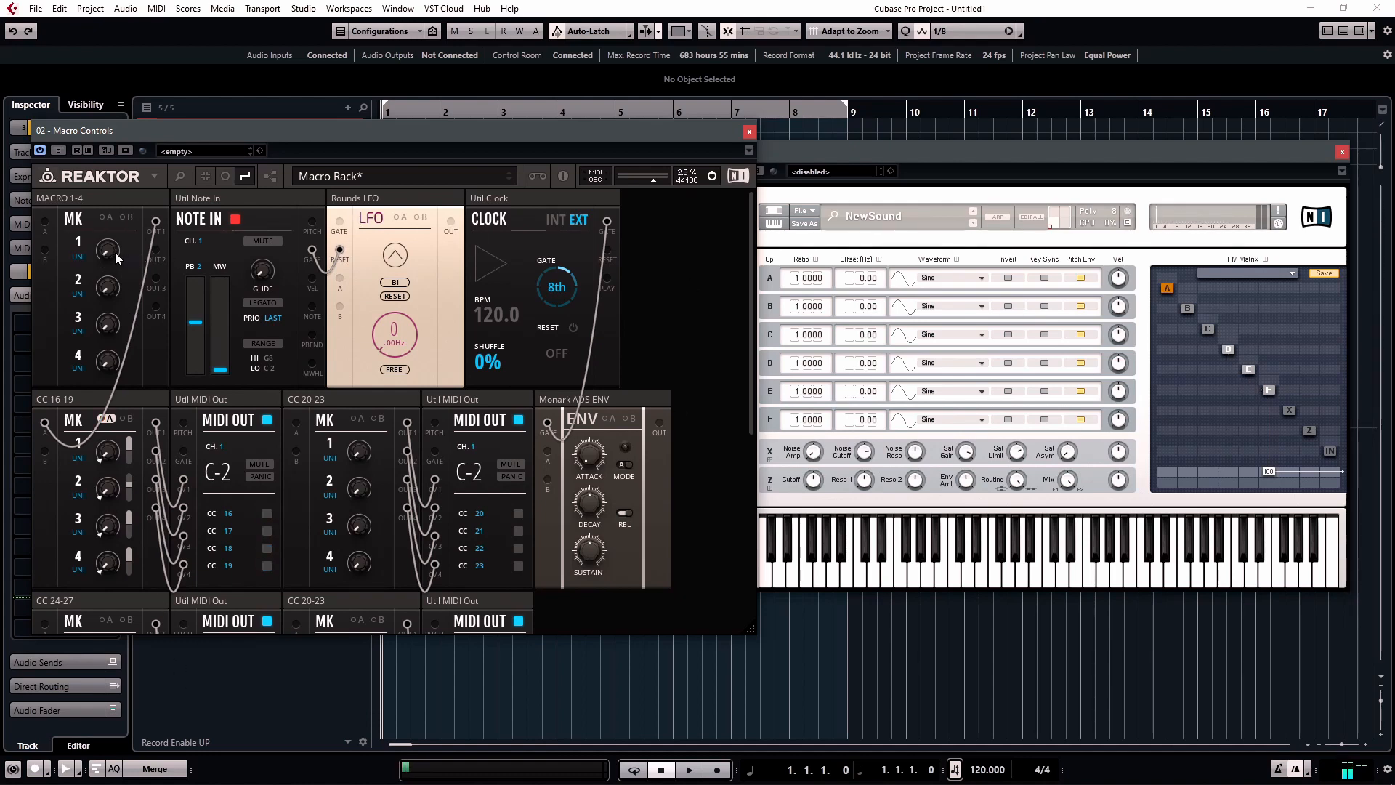
pyautogui.press('space')
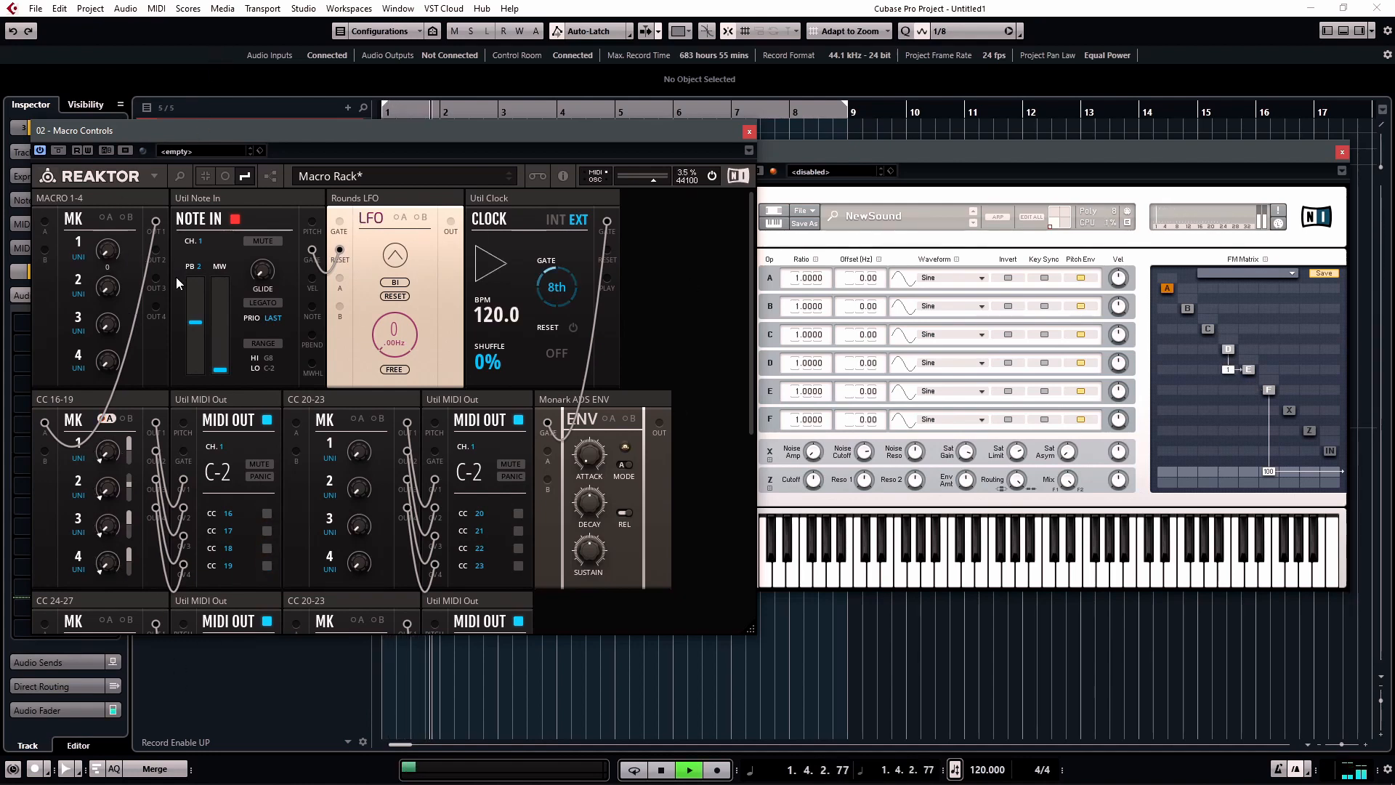
pyautogui.press('space')
# Enable Key Sync for FM8 operators D and E and set operator E's waveform to Triangle
pyautogui.click(1081, 314)
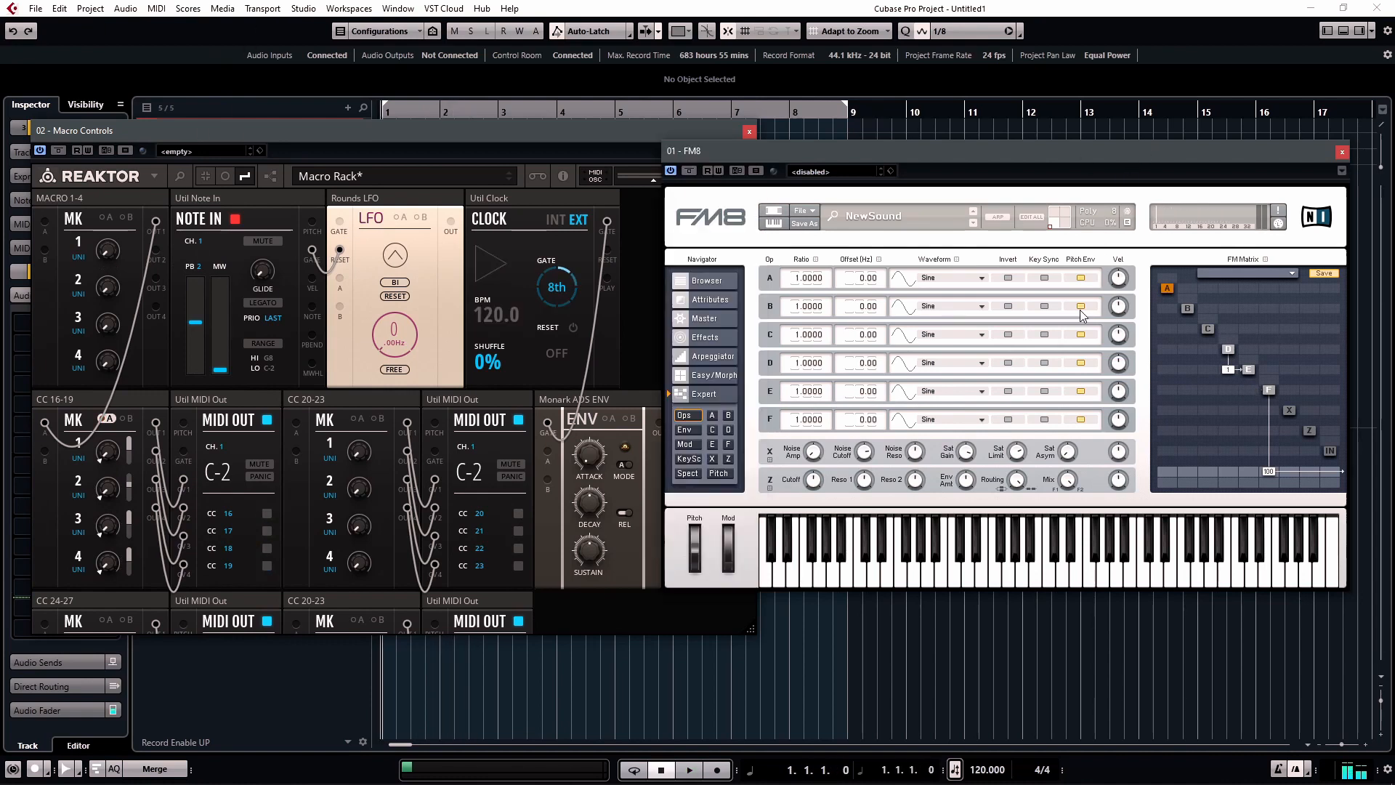
pyautogui.click(1045, 363)
pyautogui.click(932, 391)
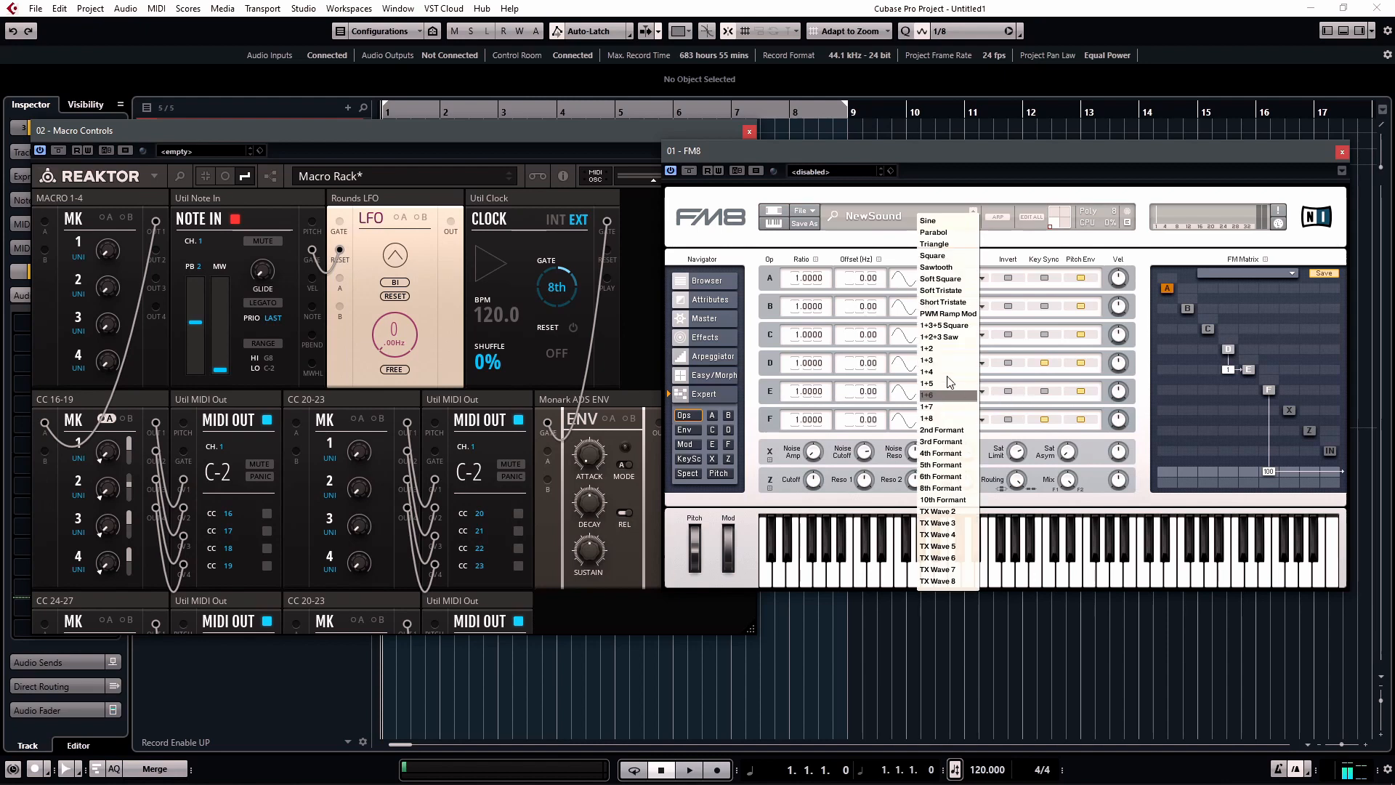
pyautogui.click(945, 245)
pyautogui.click(1044, 391)
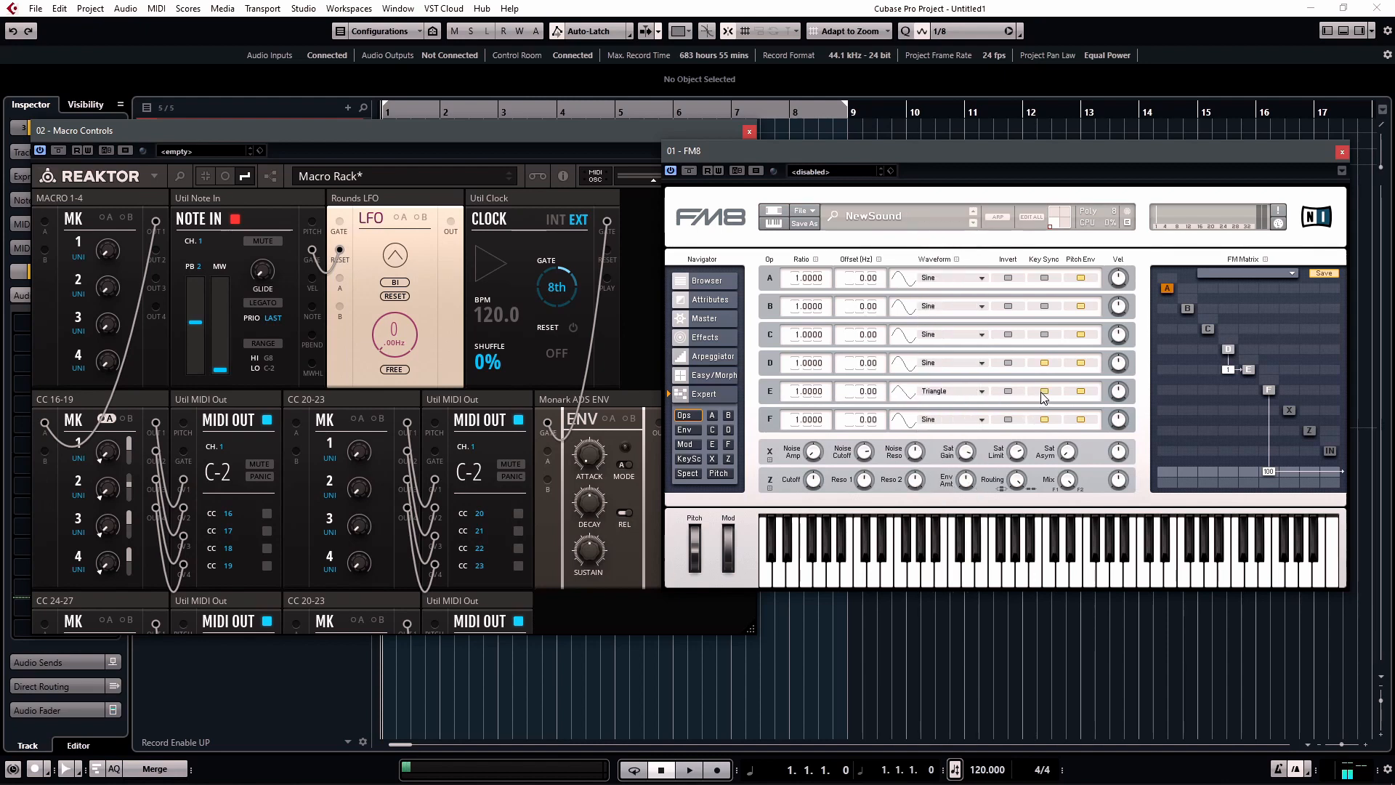
# Set FM8 operator D's waveform to TX Wave 3 and play the part while adjusting Macro 1
pyautogui.click(948, 365)
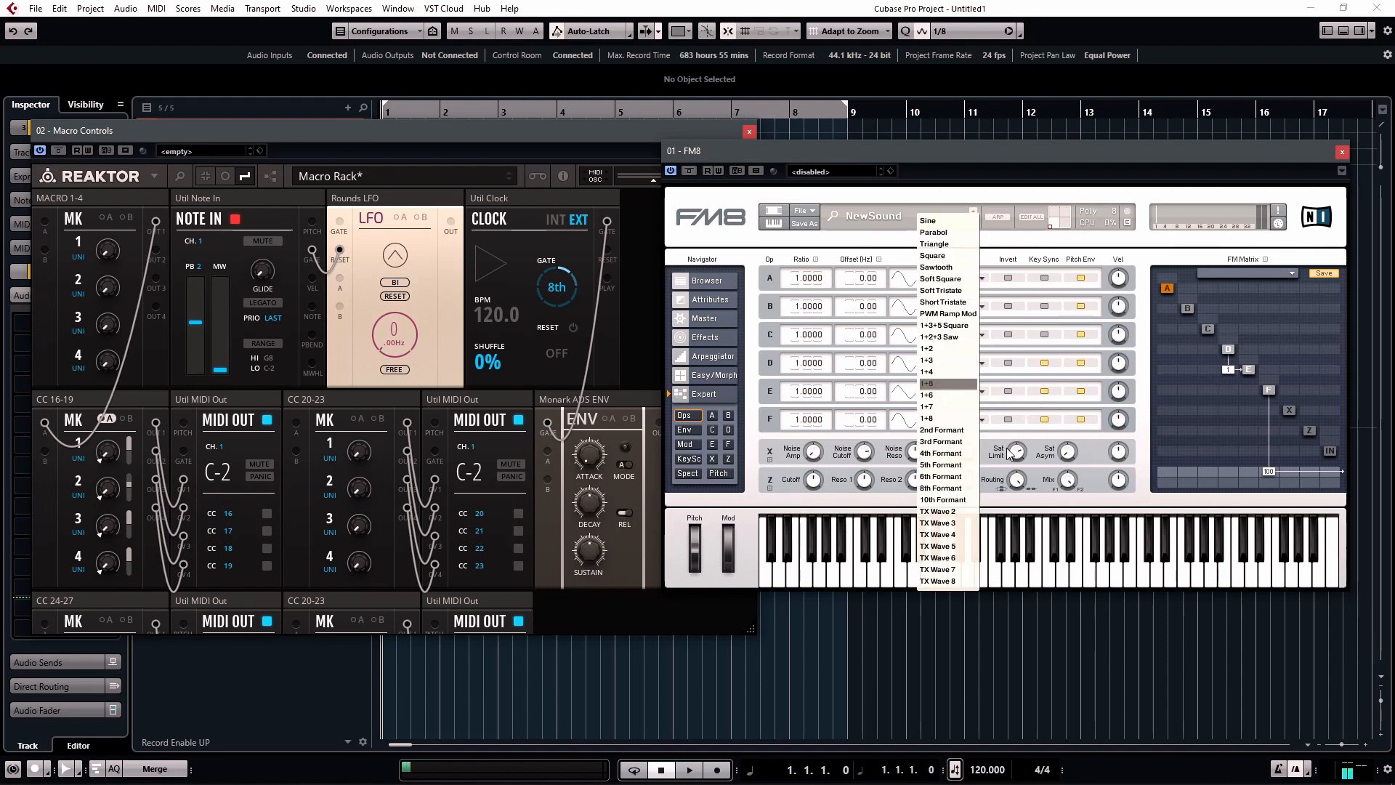
pyautogui.click(936, 523)
pyautogui.click(495, 133)
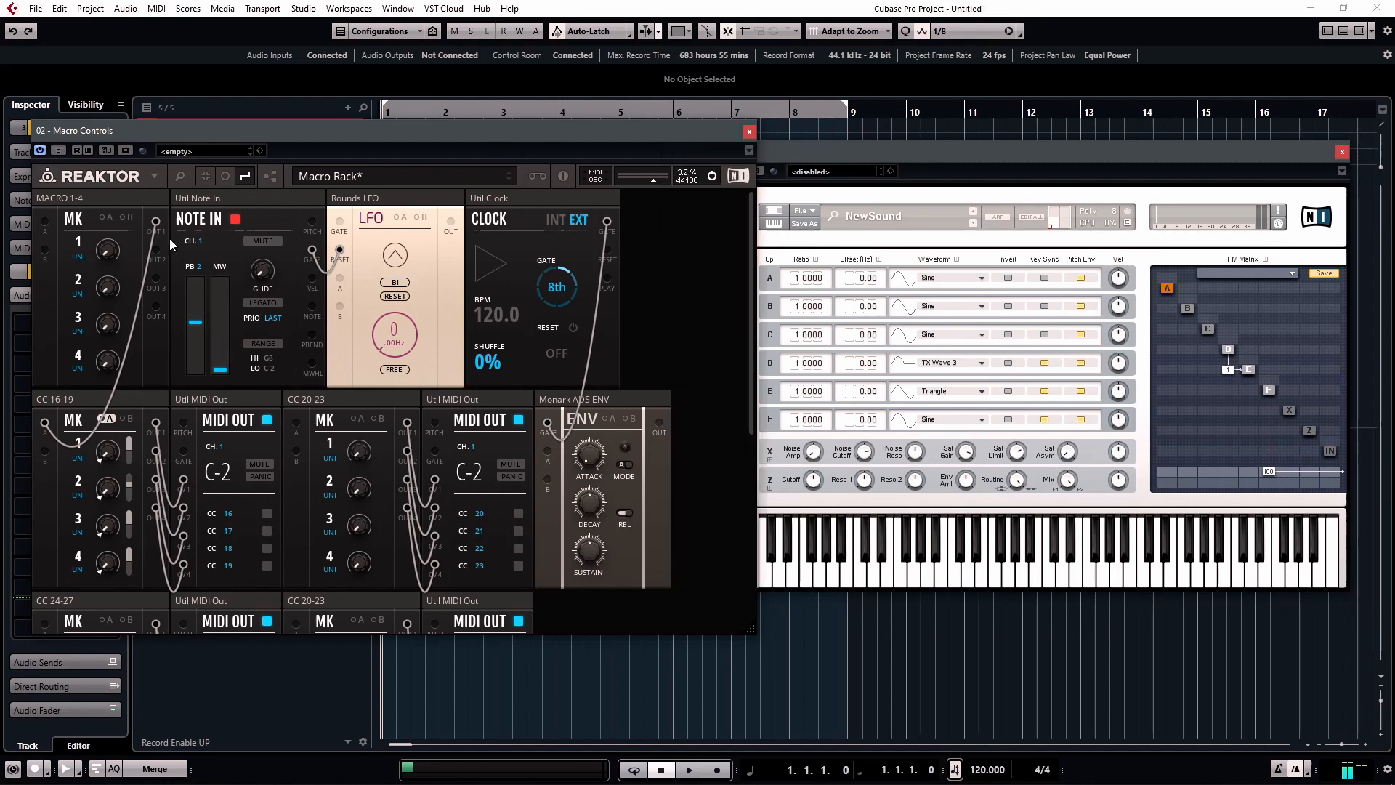
pyautogui.press('space')
pyautogui.moveTo(107, 250); pyautogui.dragTo(108, 232)
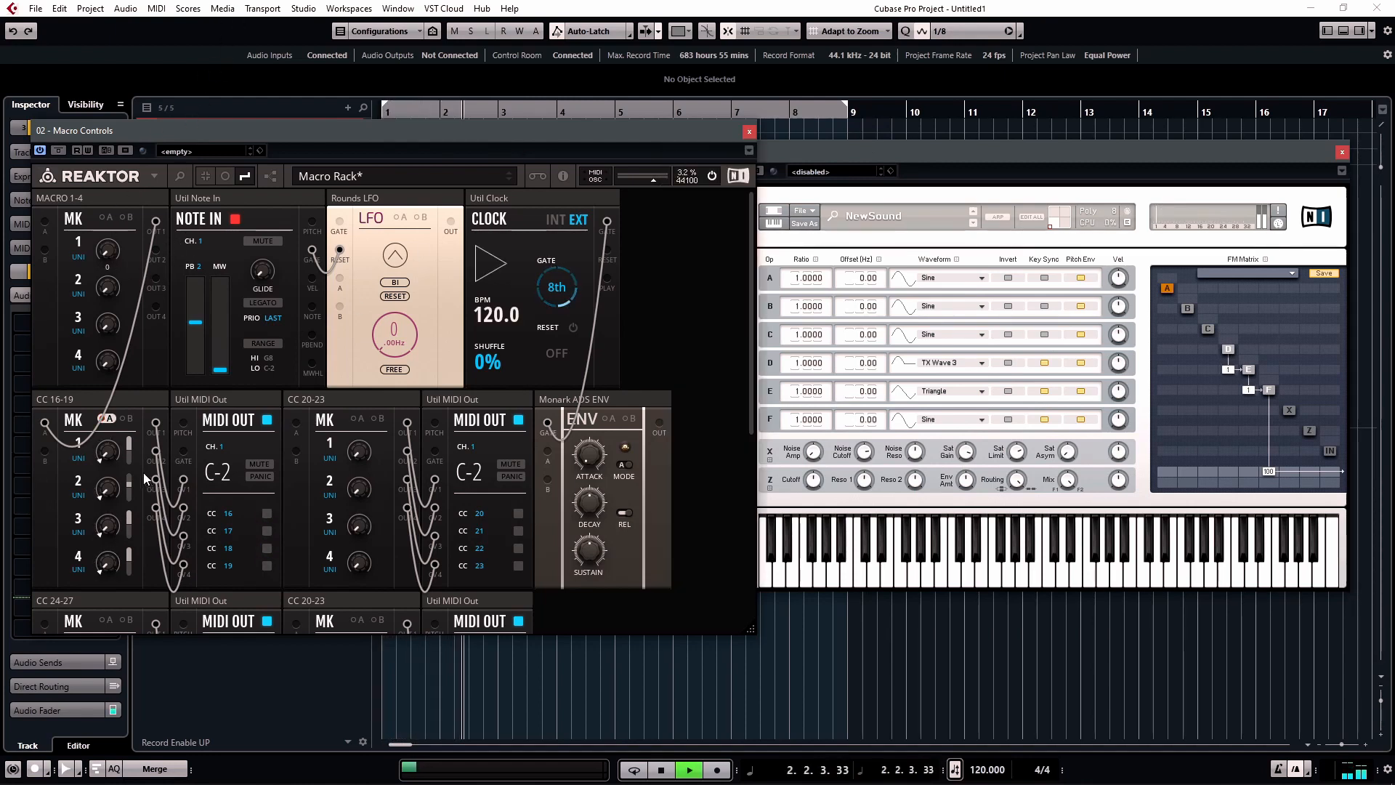
pyautogui.press('space')
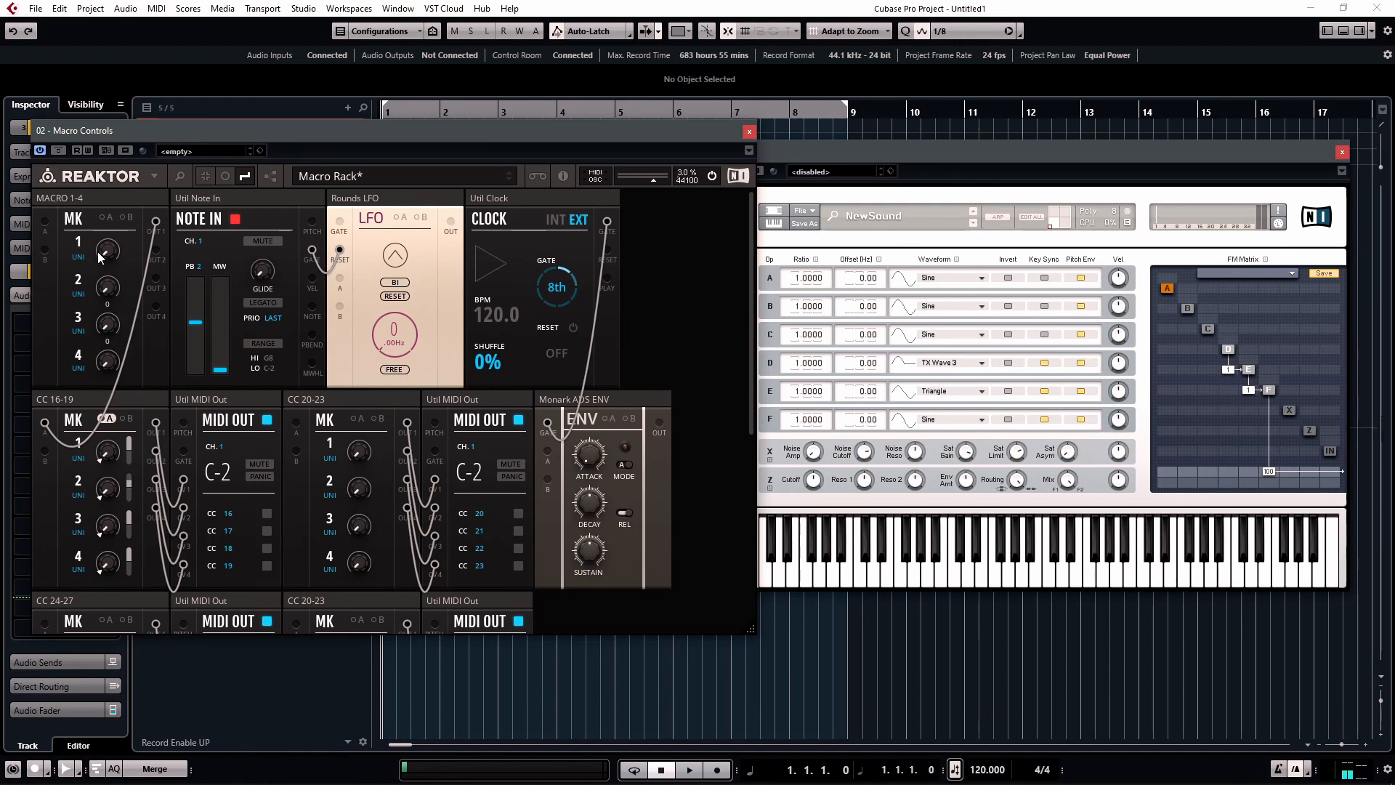
pyautogui.moveTo(104, 253); pyautogui.dragTo(128, 582)
# Set operator D's ratio to 24 and audition the part while sweeping Macro 1
pyautogui.click(794, 367)
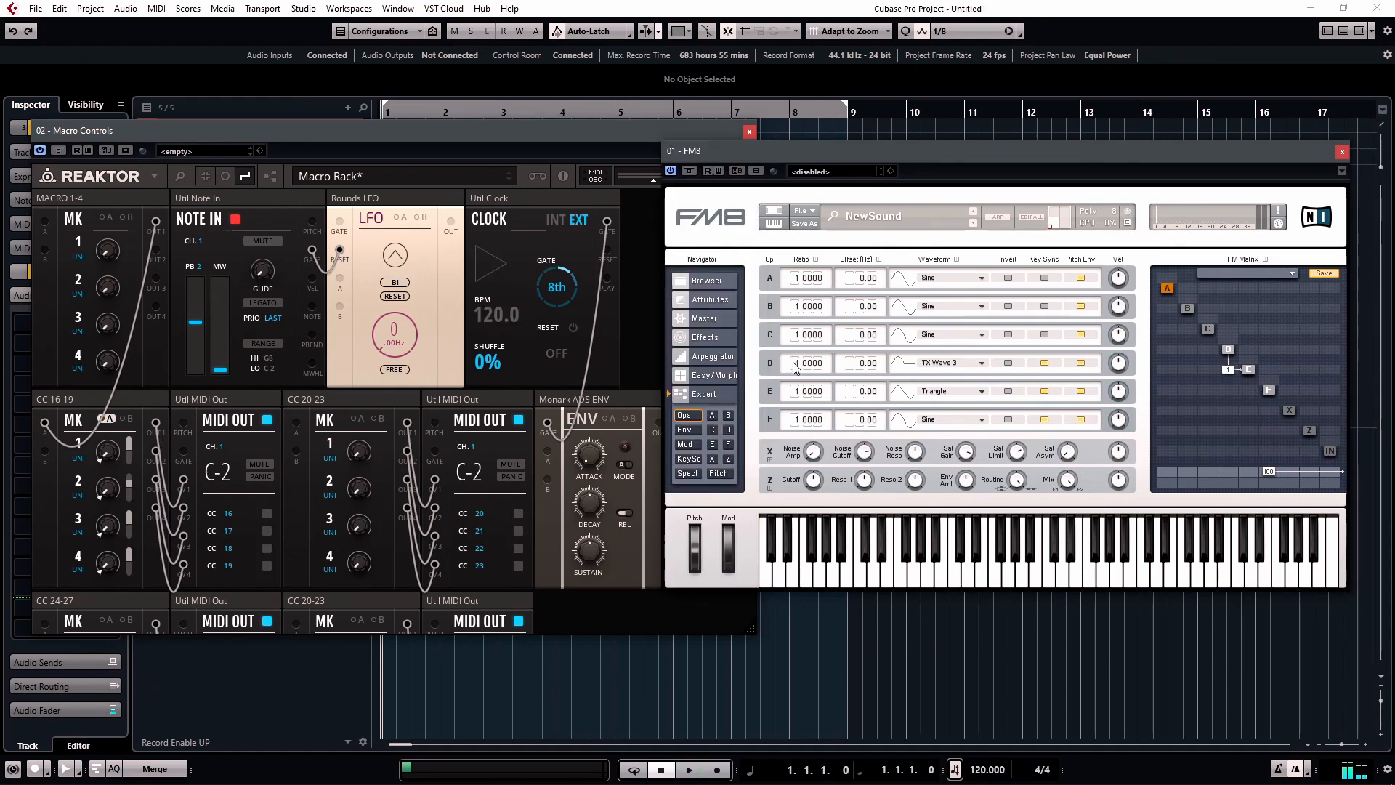
pyautogui.write('24')
pyautogui.press('Return')
pyautogui.press('space')
pyautogui.click(103, 251)
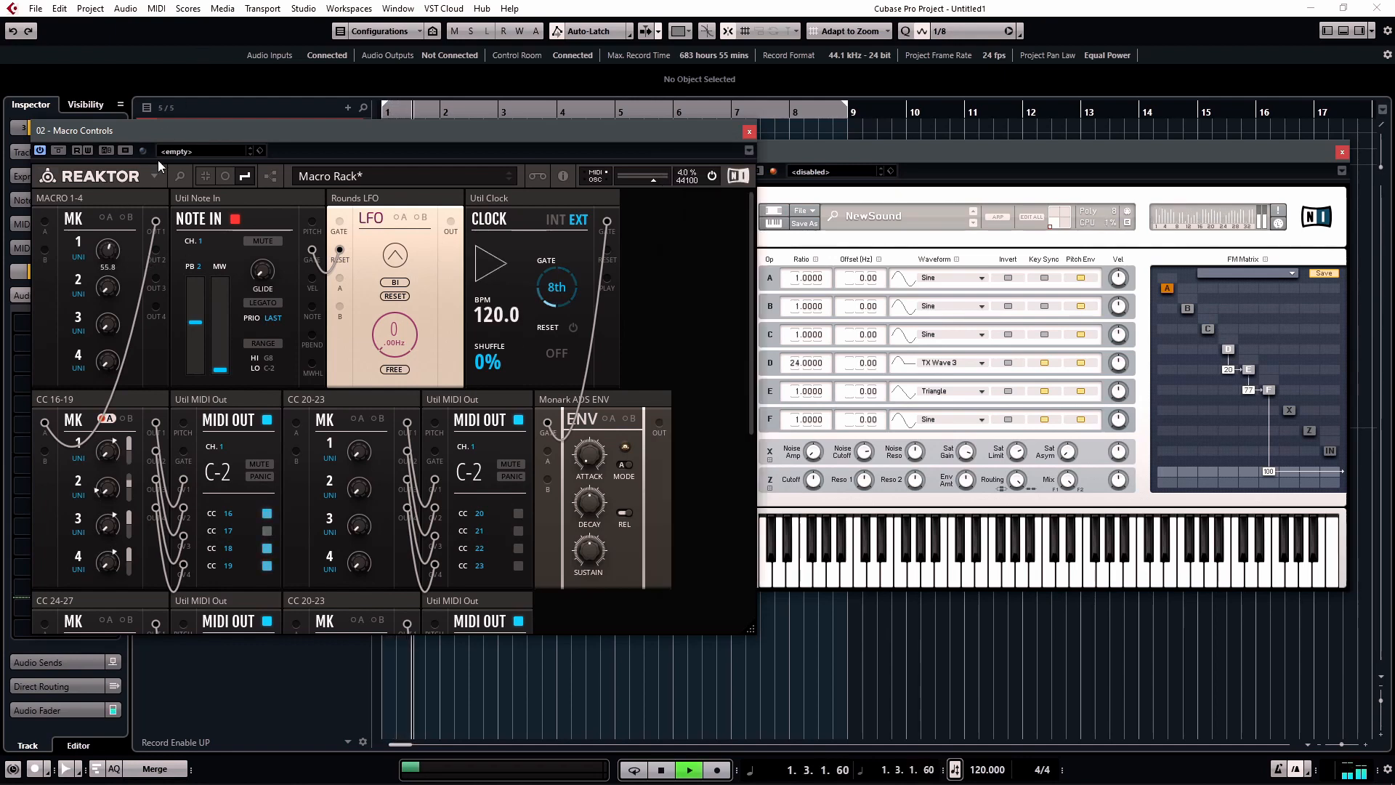
pyautogui.press('space')
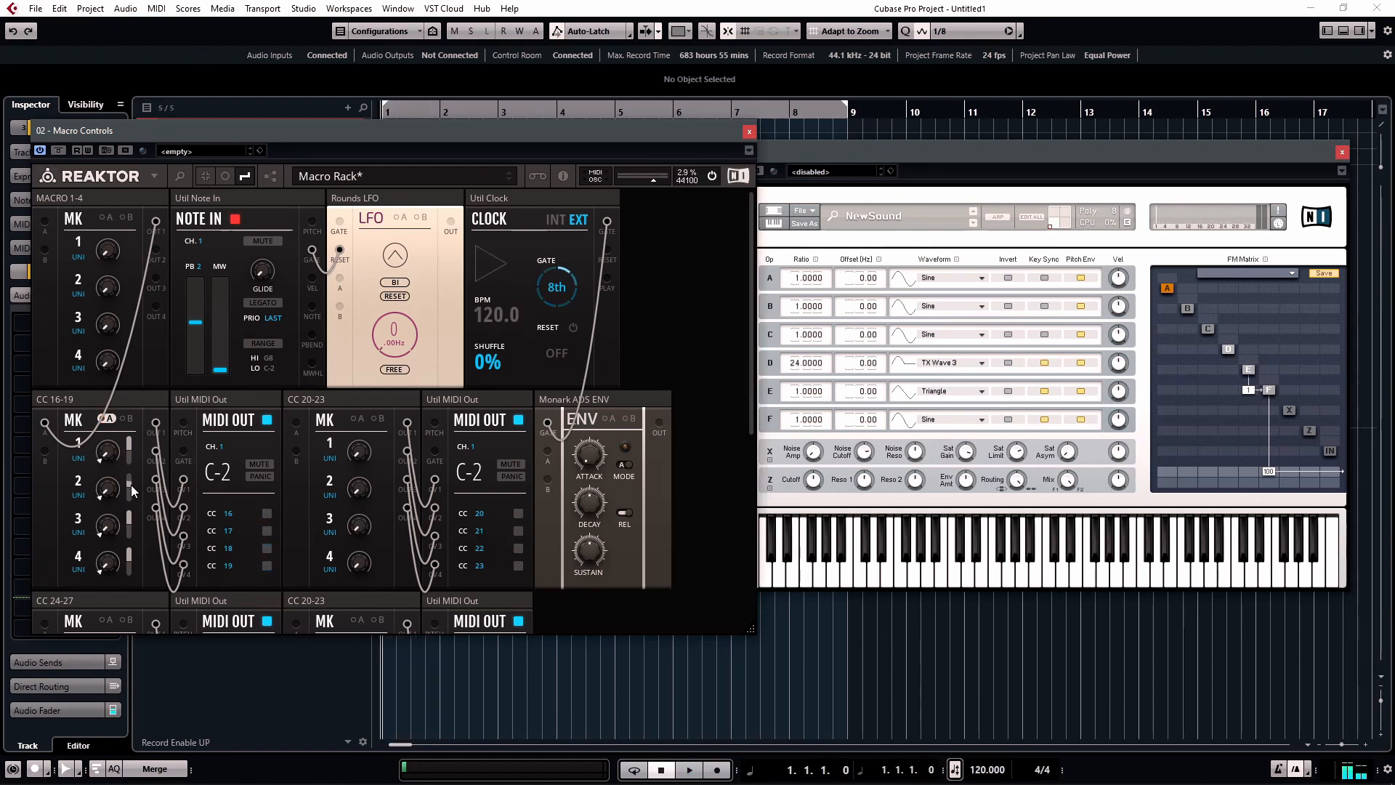
pyautogui.press('space')
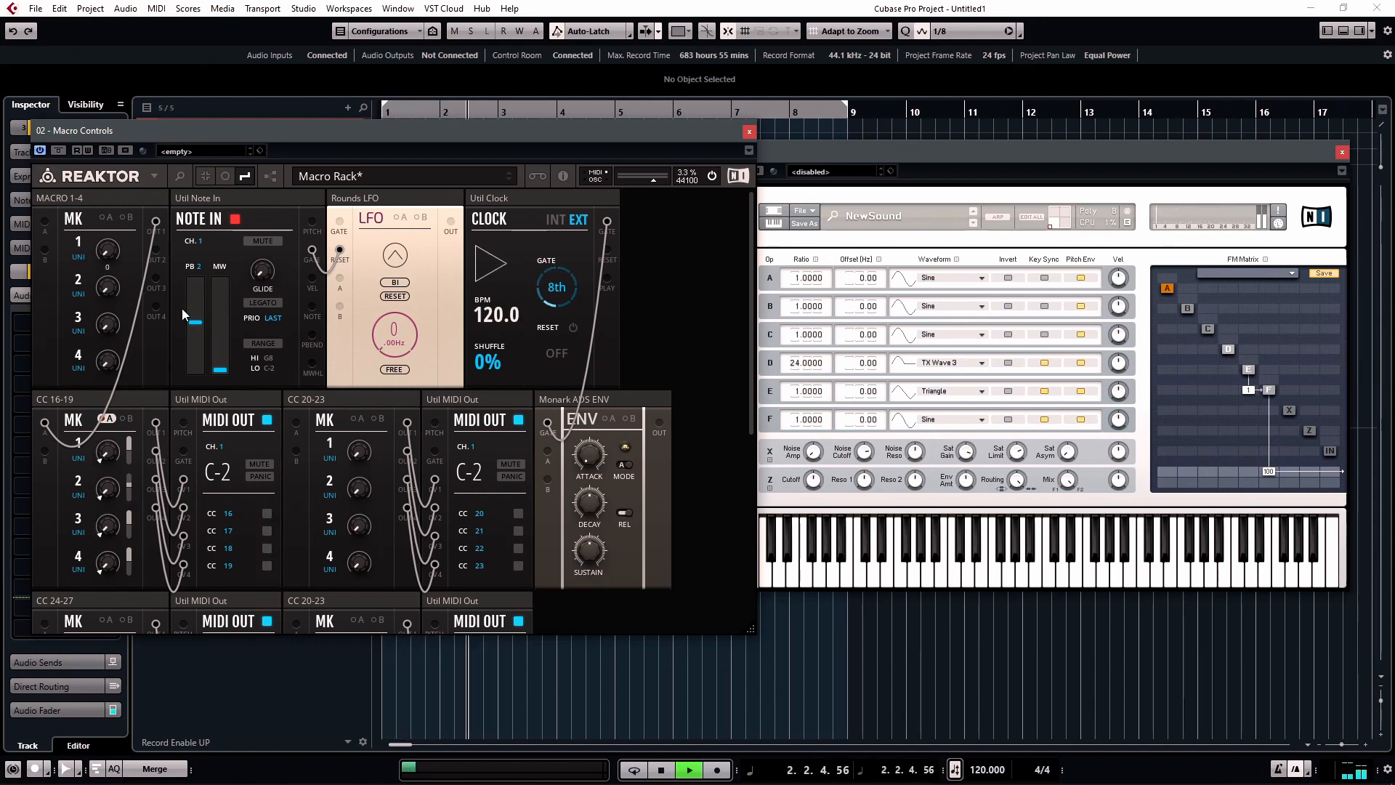
pyautogui.press('space')
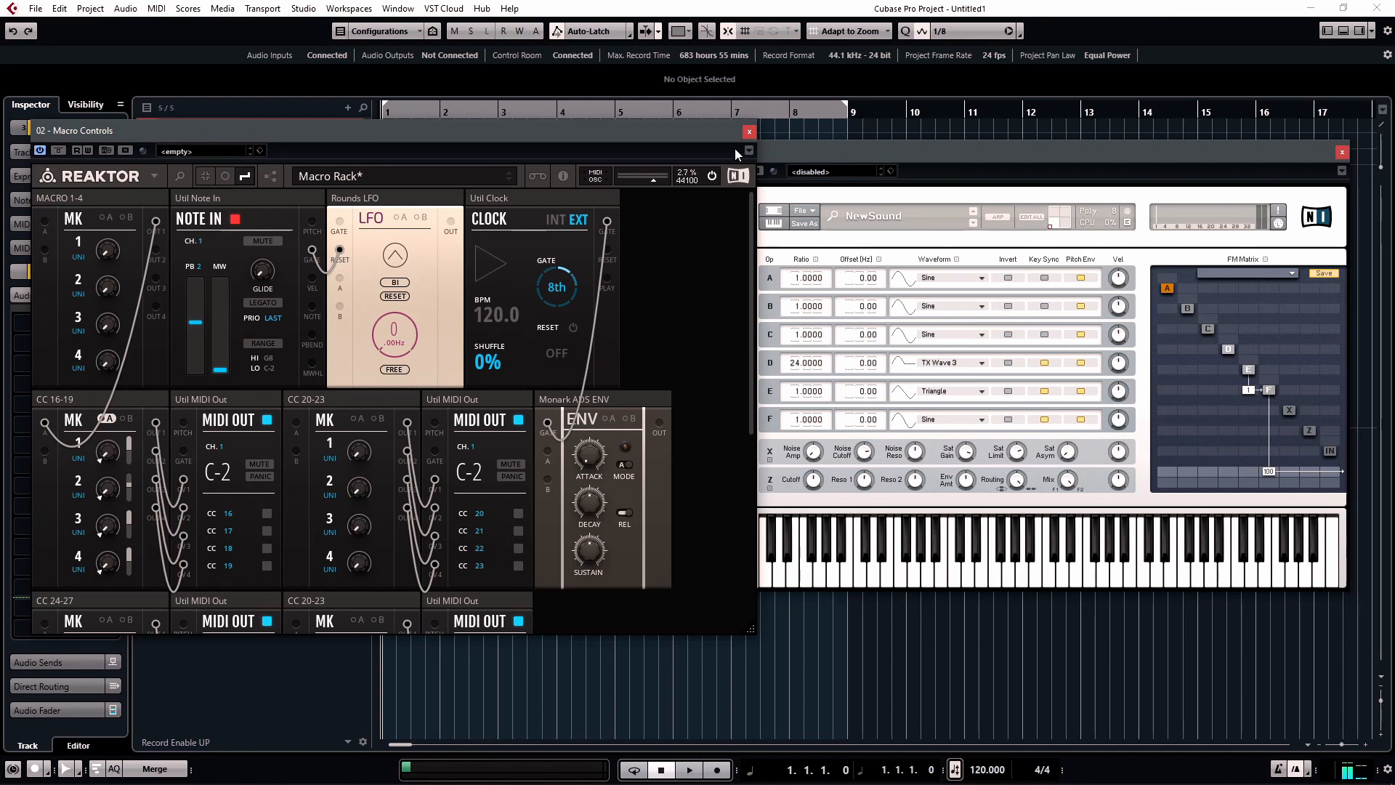
# Reposition the Macro Controls window so FM8's matrix stays visible, and turn Macro 1 up
pyautogui.moveTo(713, 132); pyautogui.dragTo(840, 158)
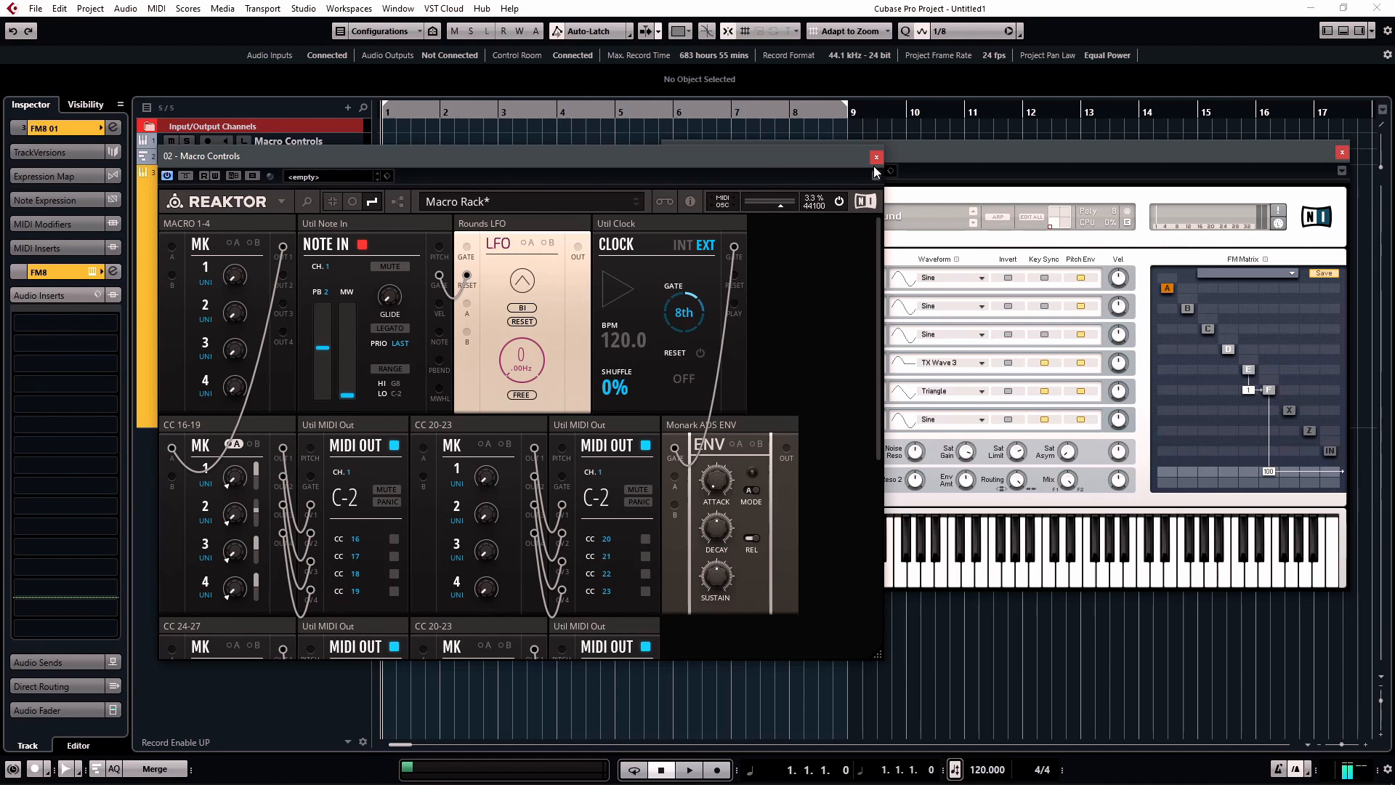
pyautogui.click(911, 155)
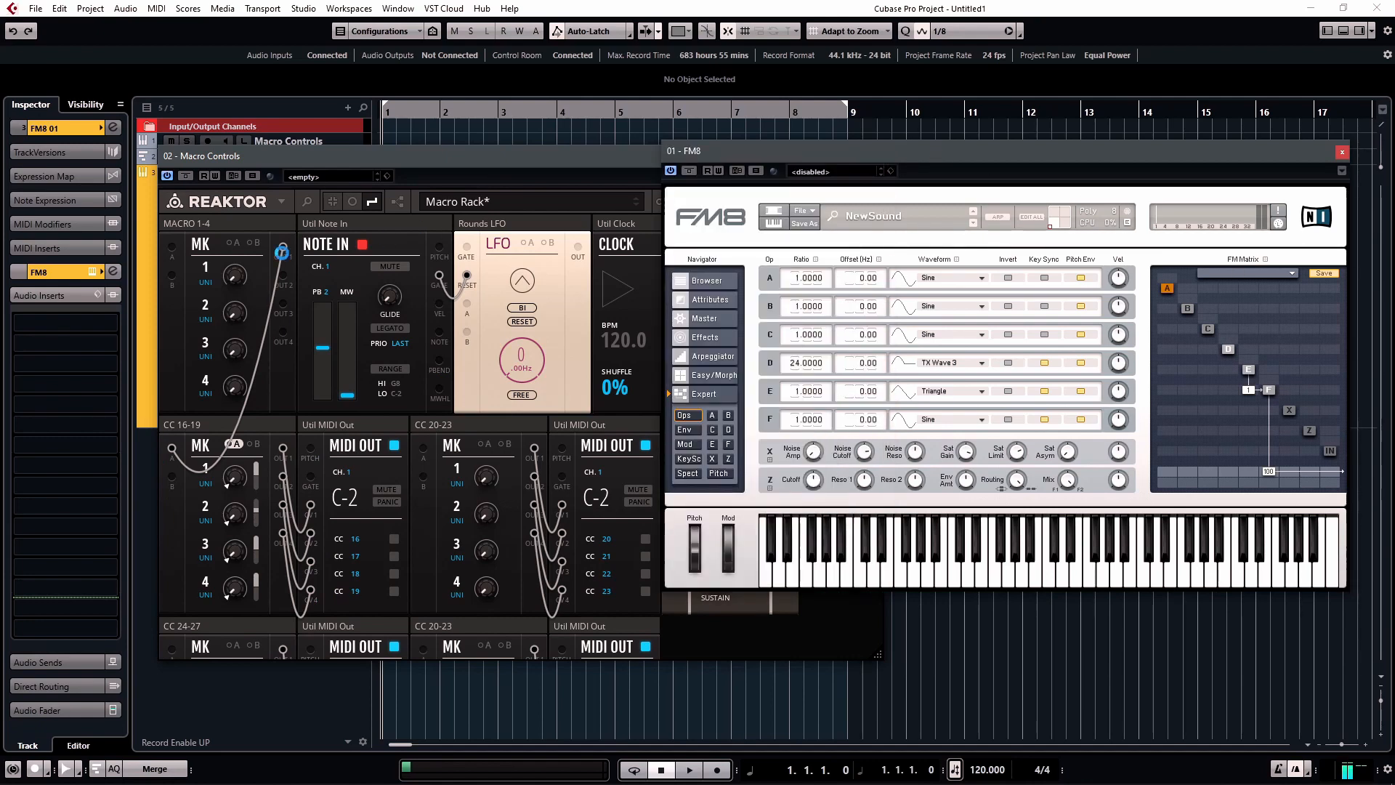
pyautogui.click(239, 277)
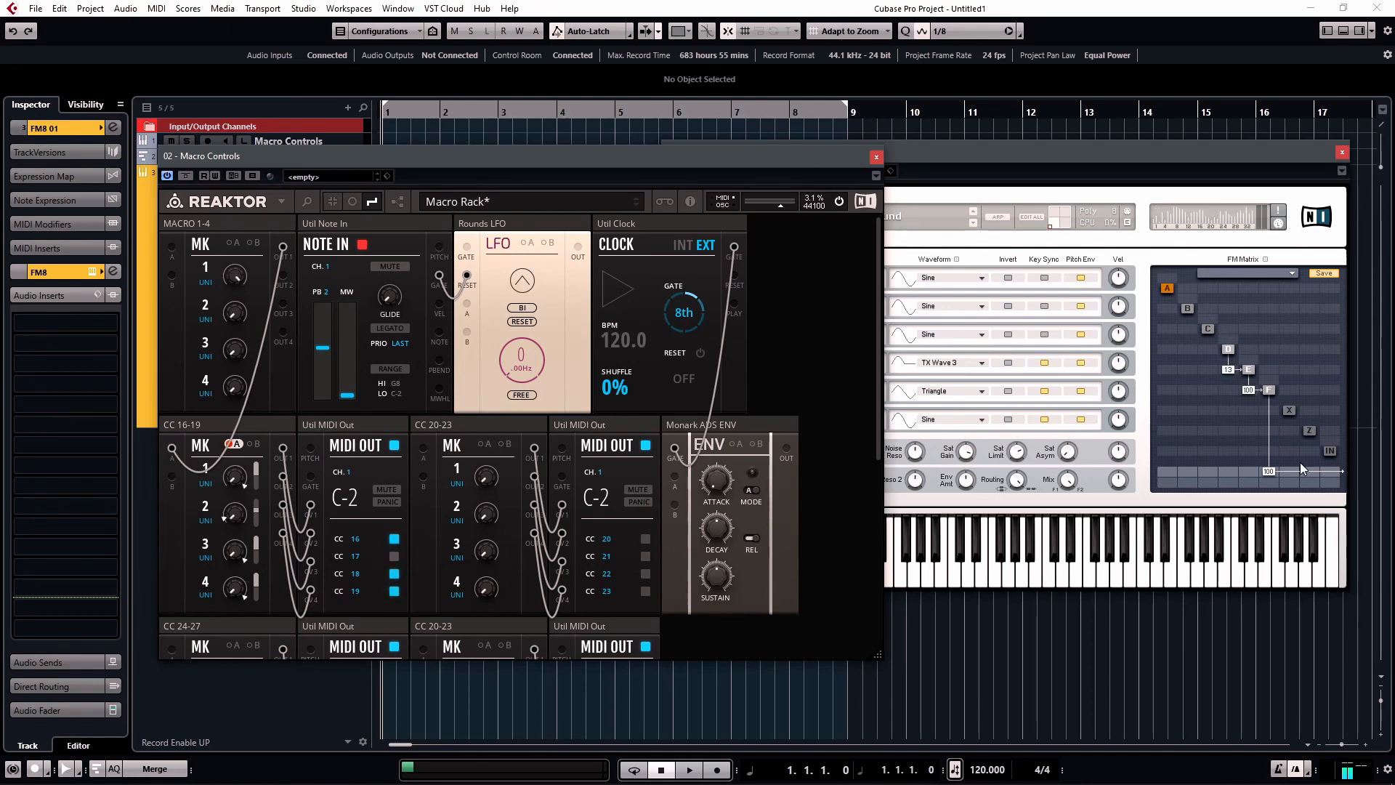
pyautogui.click(1207, 349)
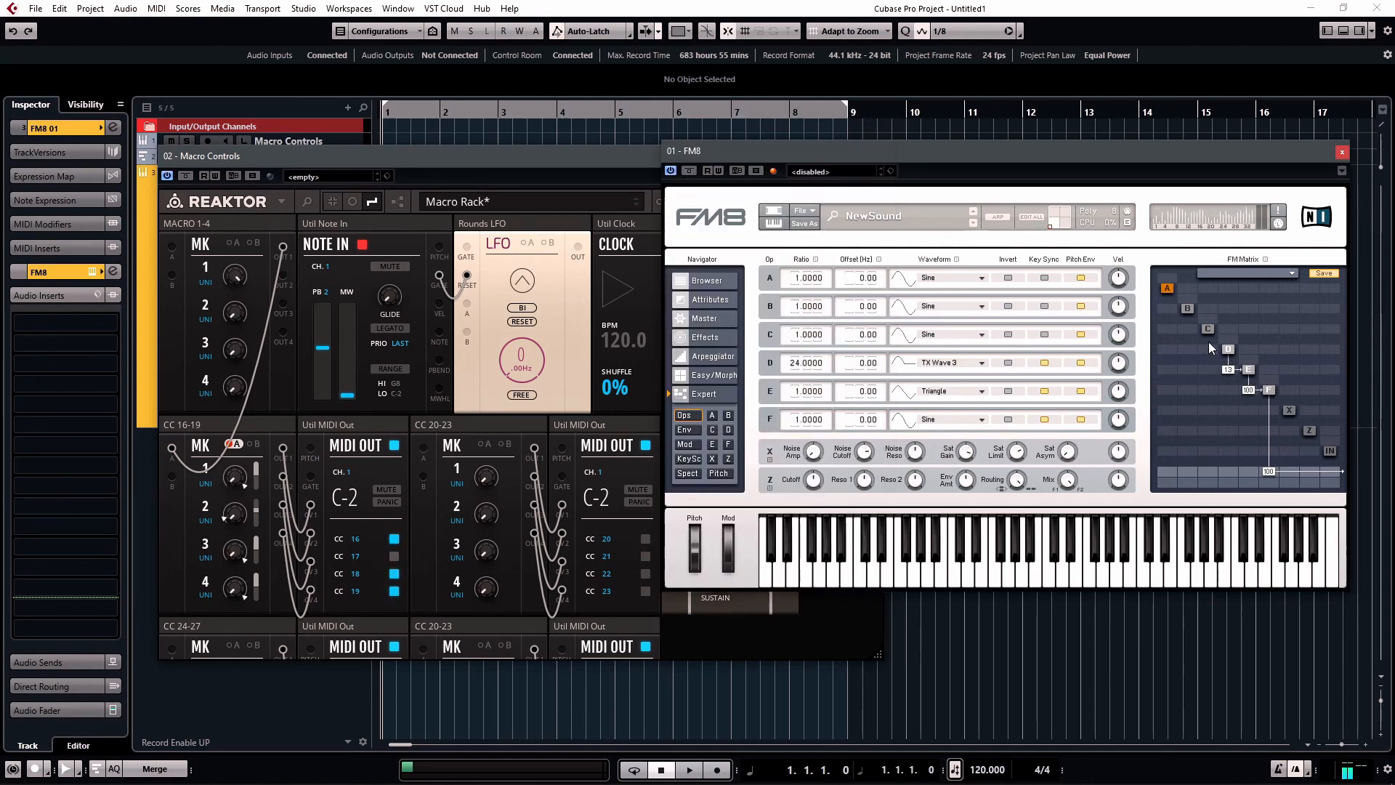
pyautogui.moveTo(1269, 214); pyautogui.dragTo(1203, 556)
pyautogui.moveTo(601, 156); pyautogui.dragTo(617, 124)
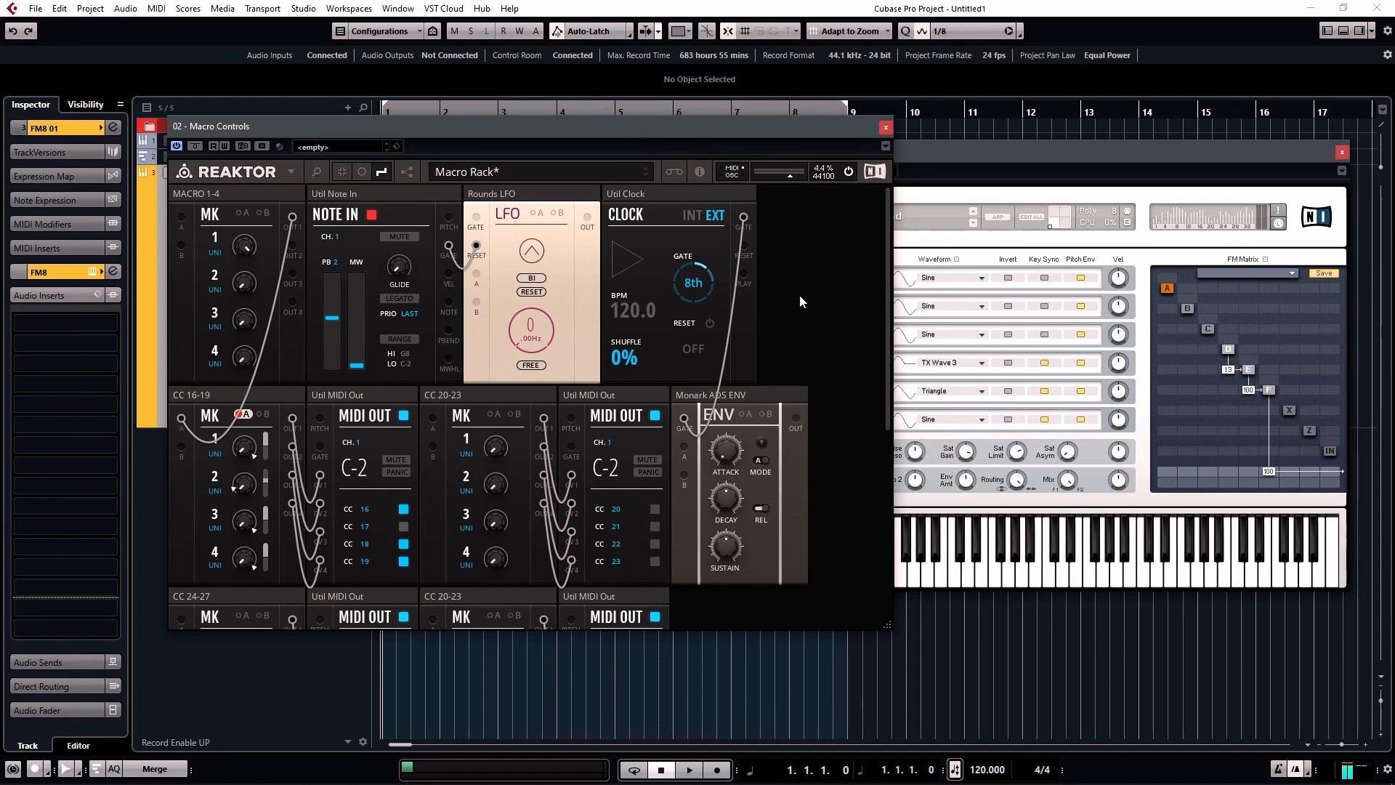
# Examine the knob and MIDI Out blocks for CC 16 to 31 in the macro rack
pyautogui.scroll(-2, 852, 336)
pyautogui.scroll(-2, 852, 334)
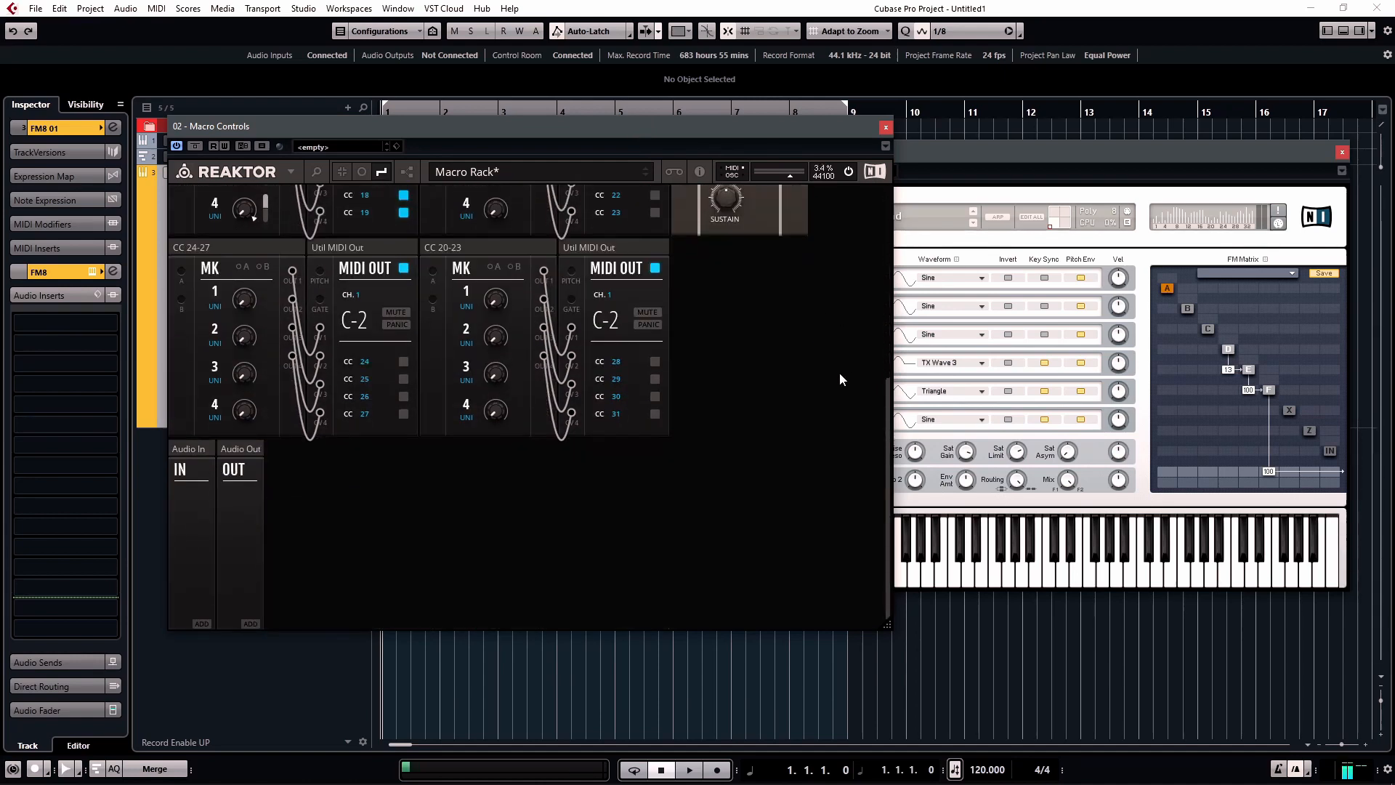
pyautogui.scroll(4, 840, 373)
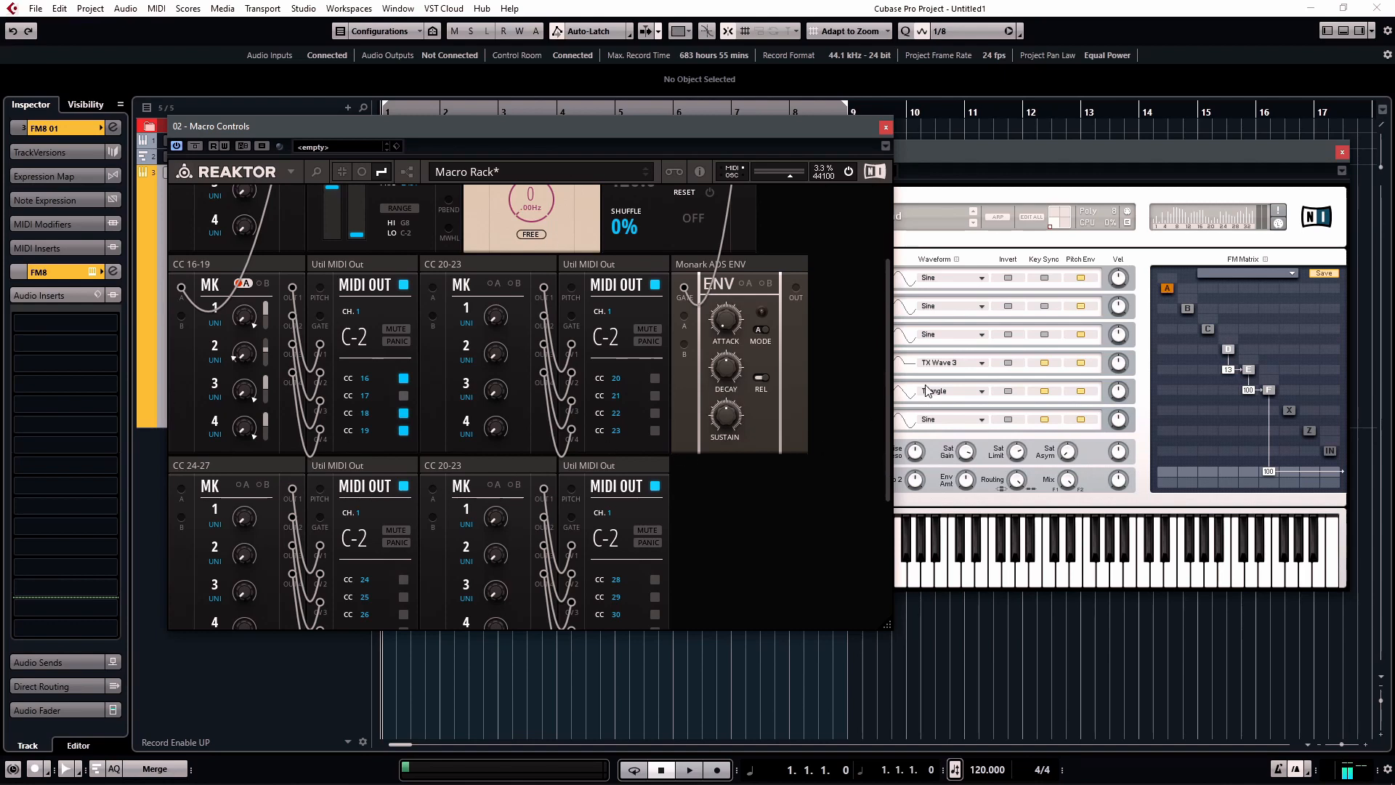
pyautogui.scroll(3, 888, 401)
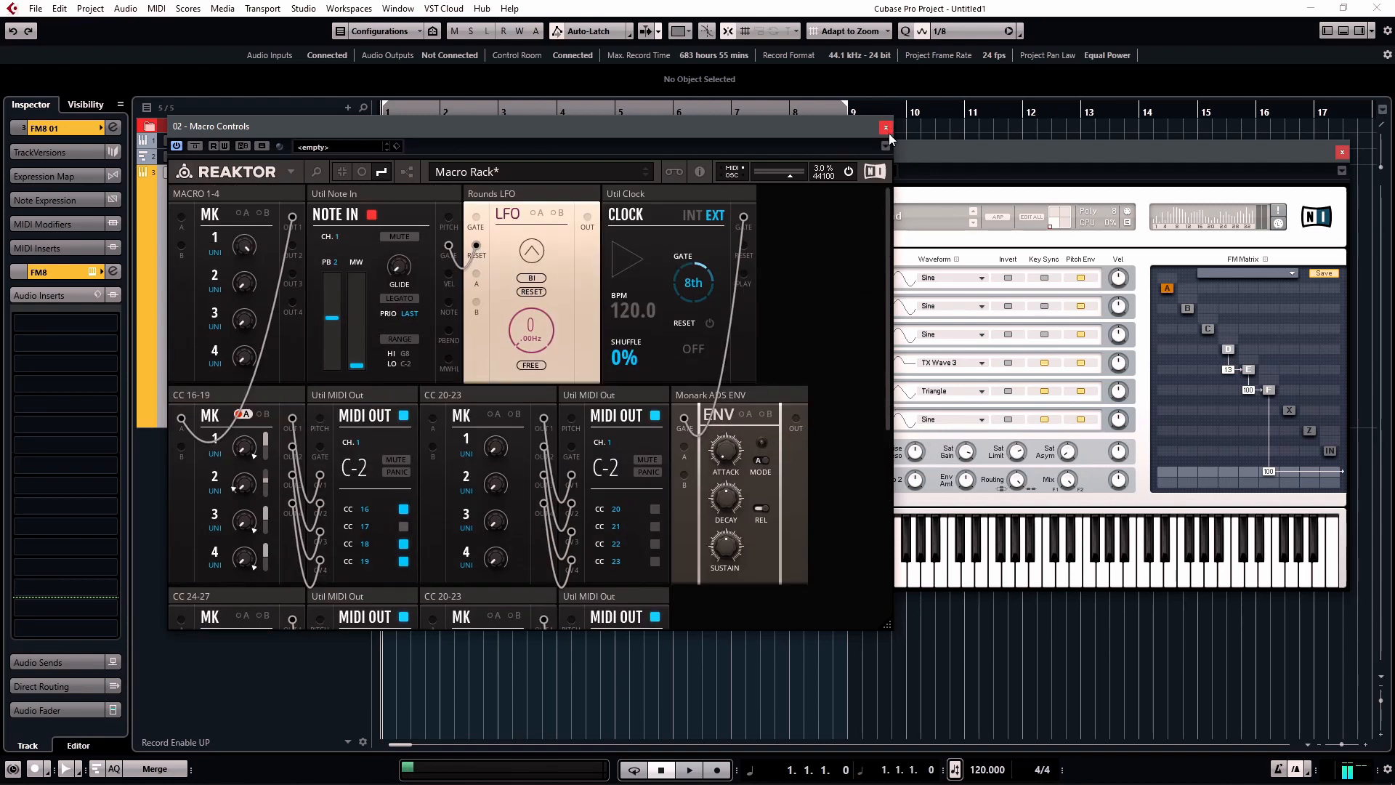
pyautogui.moveTo(852, 126); pyautogui.dragTo(918, 136)
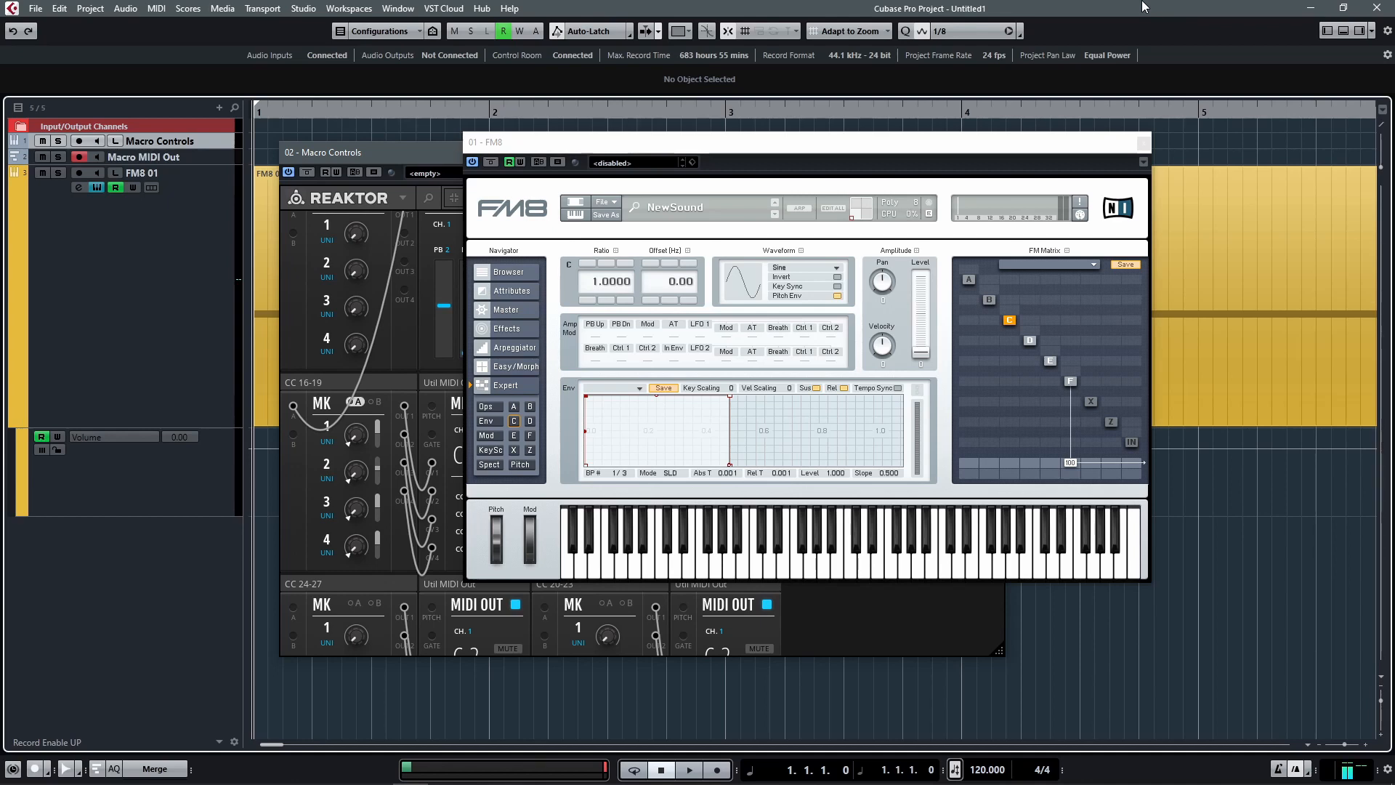
# Close the Macro Controls window and write automation for FM8's C-to-D matrix amount during playback
pyautogui.click(457, 155)
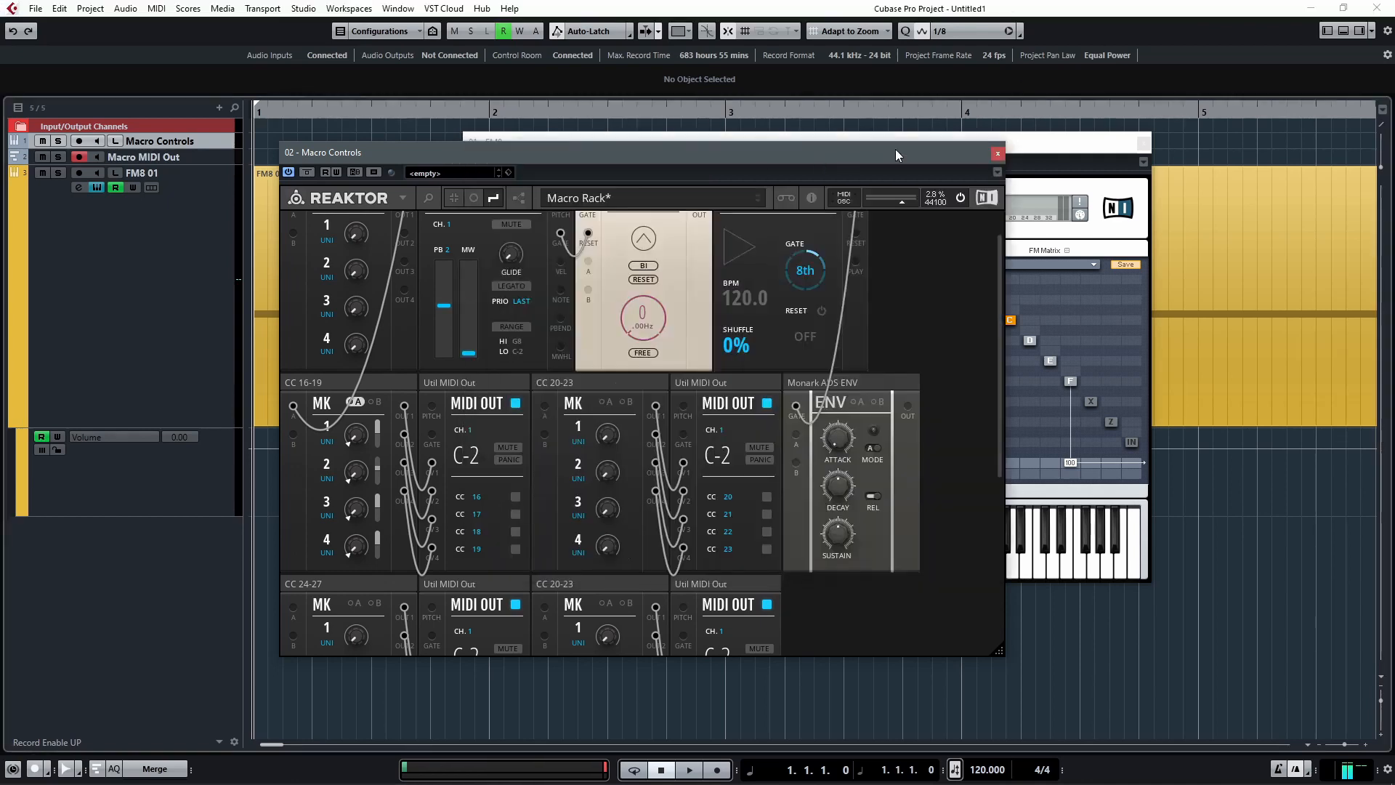
pyautogui.click(998, 151)
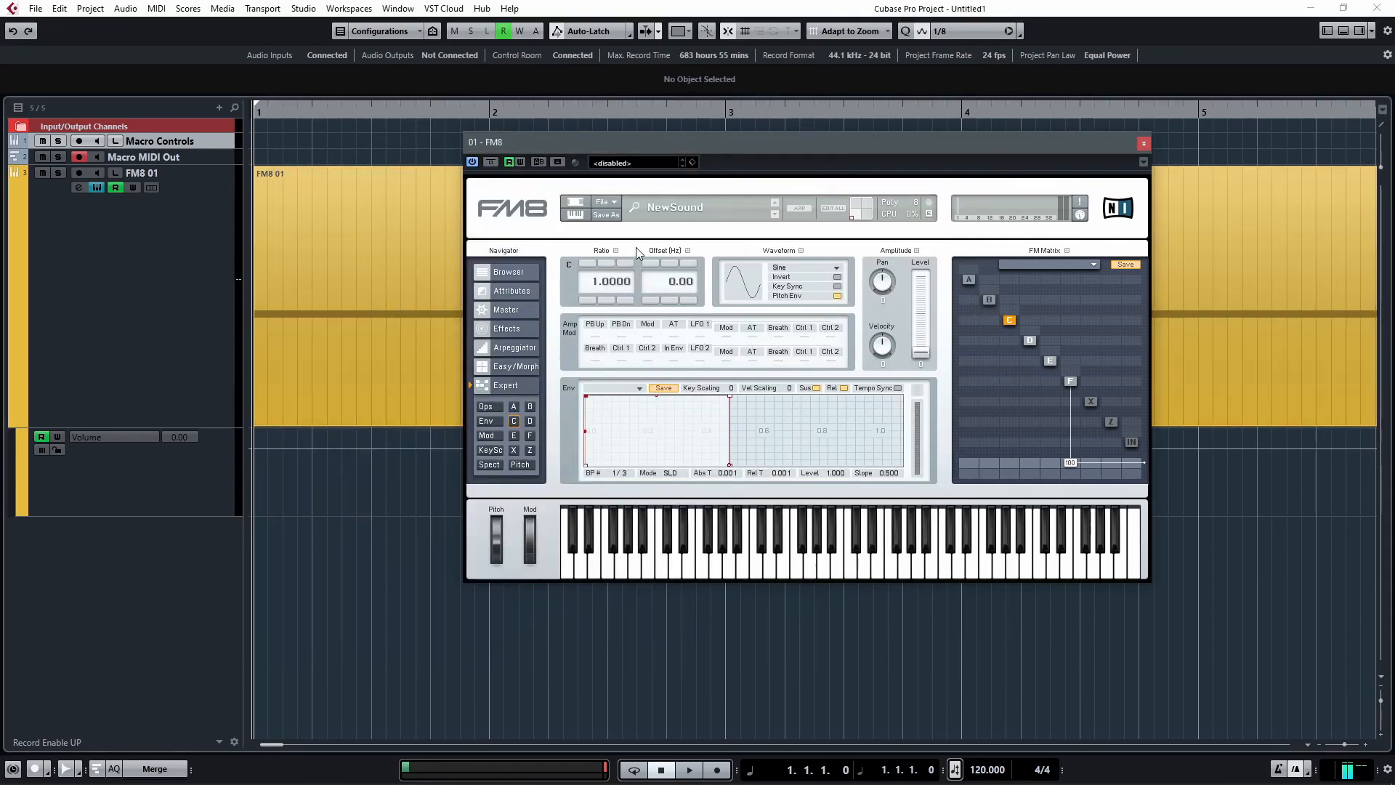
pyautogui.click(520, 163)
pyautogui.press('space')
pyautogui.moveTo(1010, 340); pyautogui.dragTo(1026, 376)
pyautogui.press('space')
pyautogui.moveTo(896, 147); pyautogui.dragTo(1087, 85)
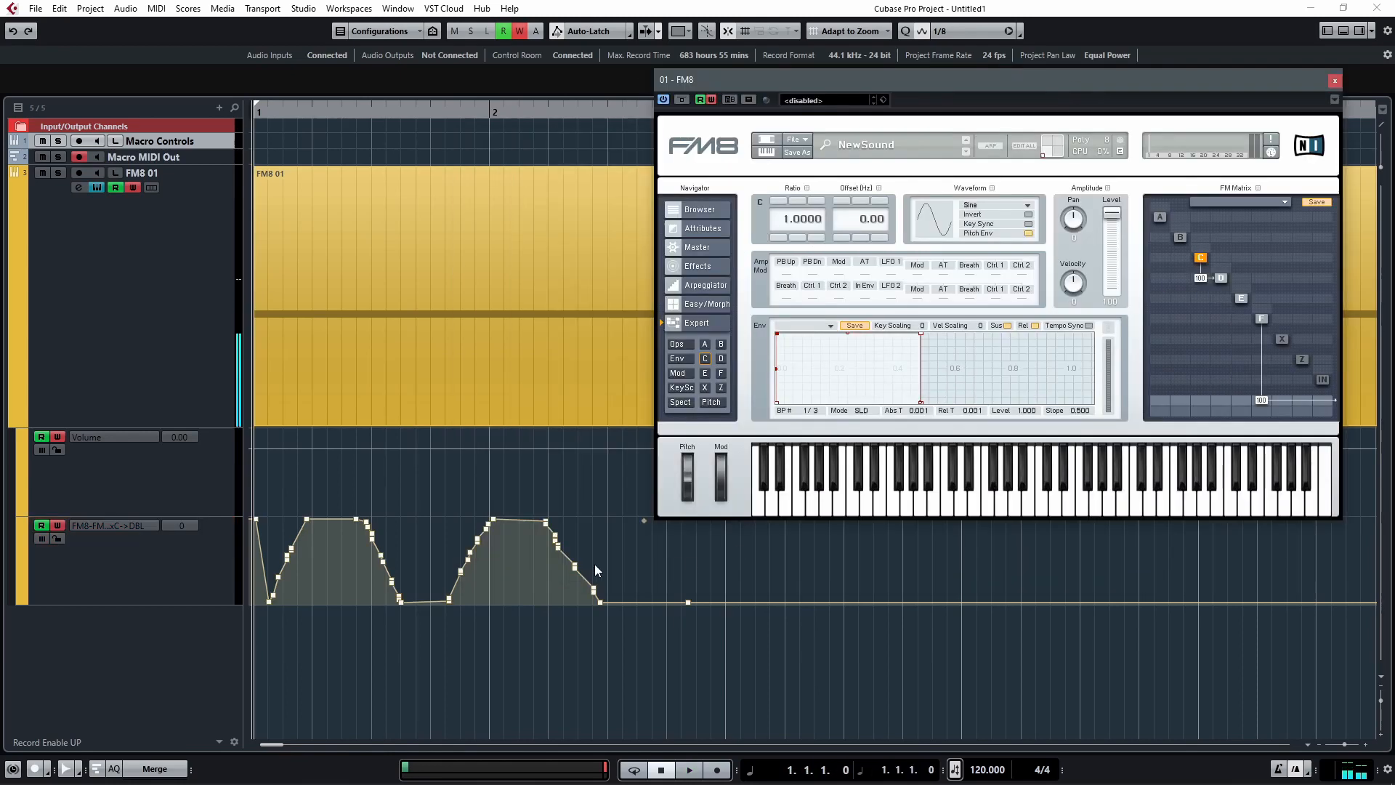
# Switch off automation writing and play back the recorded C-to-D automation
pyautogui.click(521, 31)
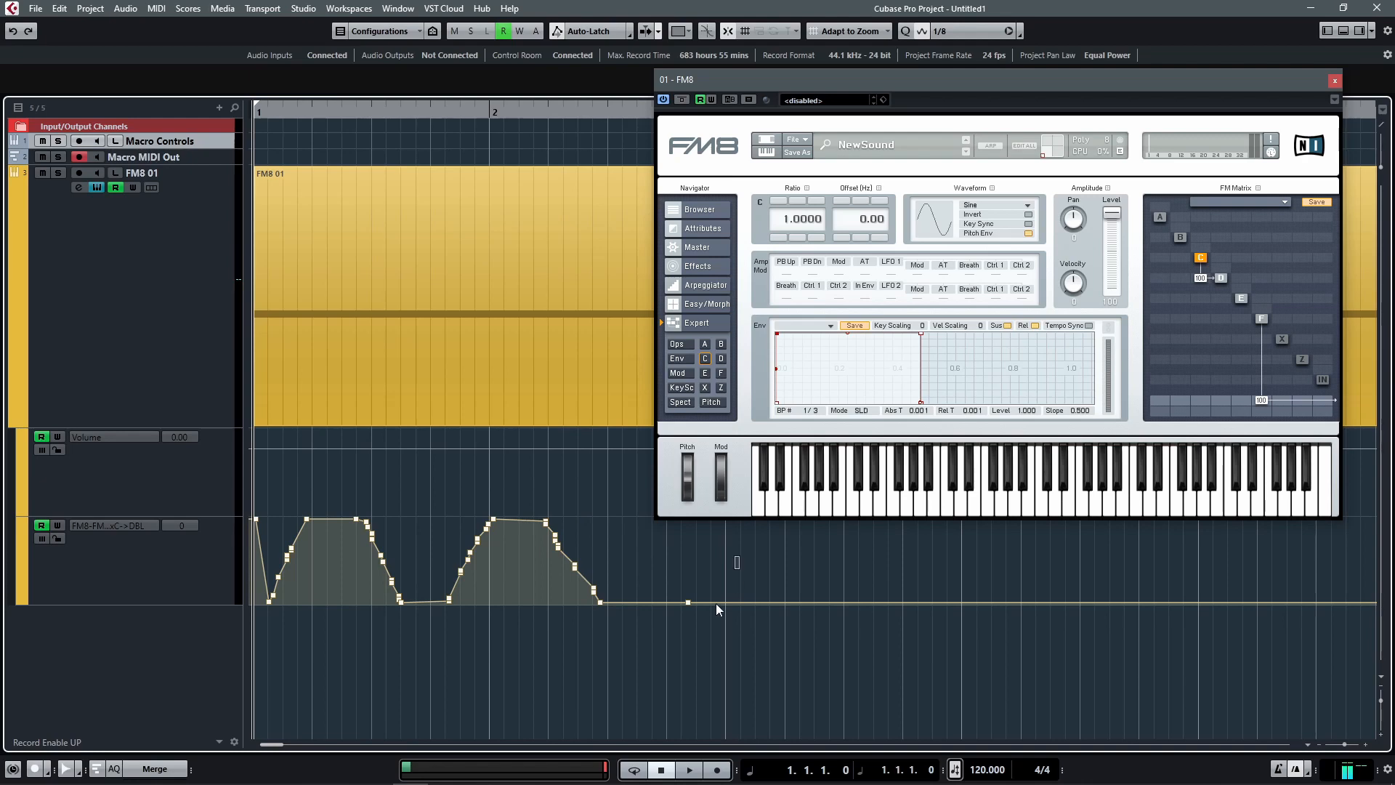
pyautogui.press('space')
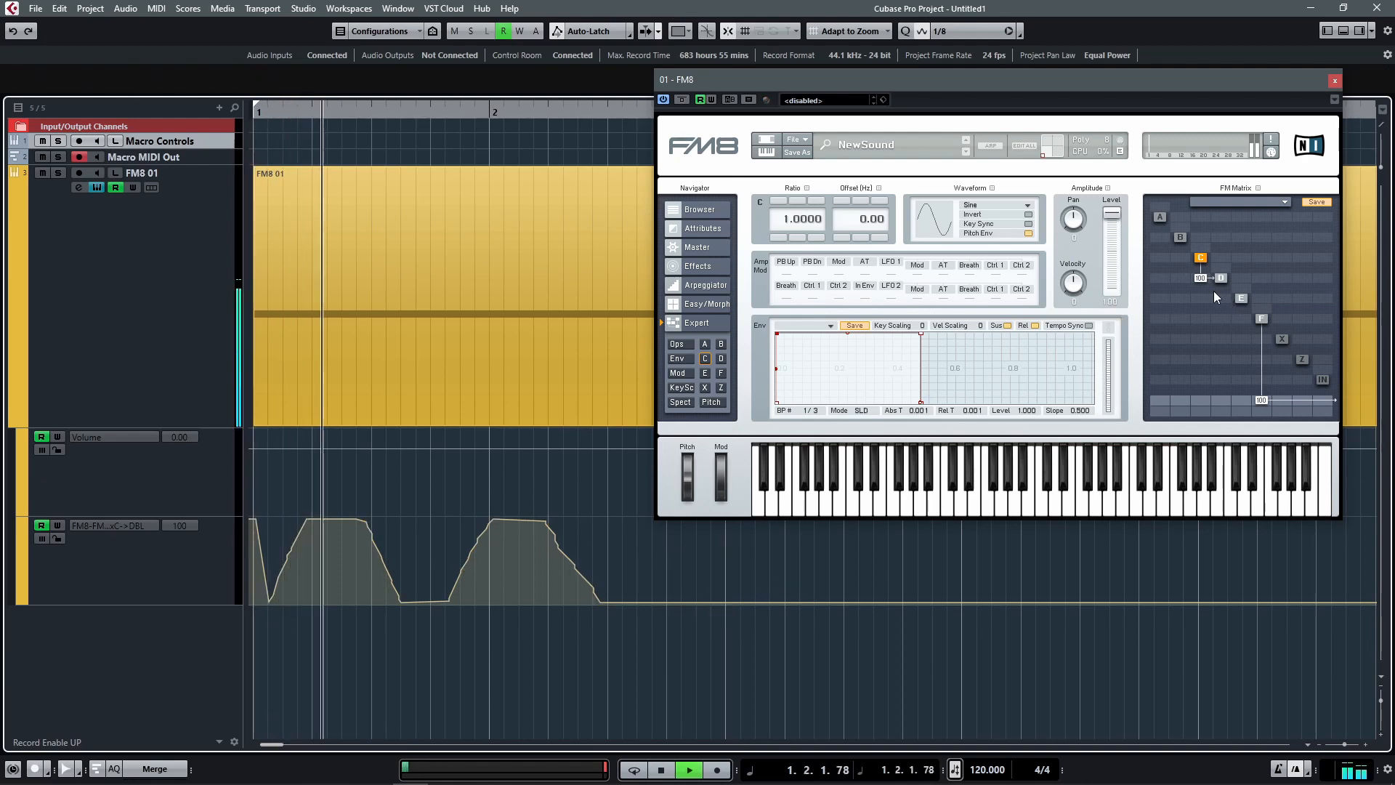
pyautogui.press('space')
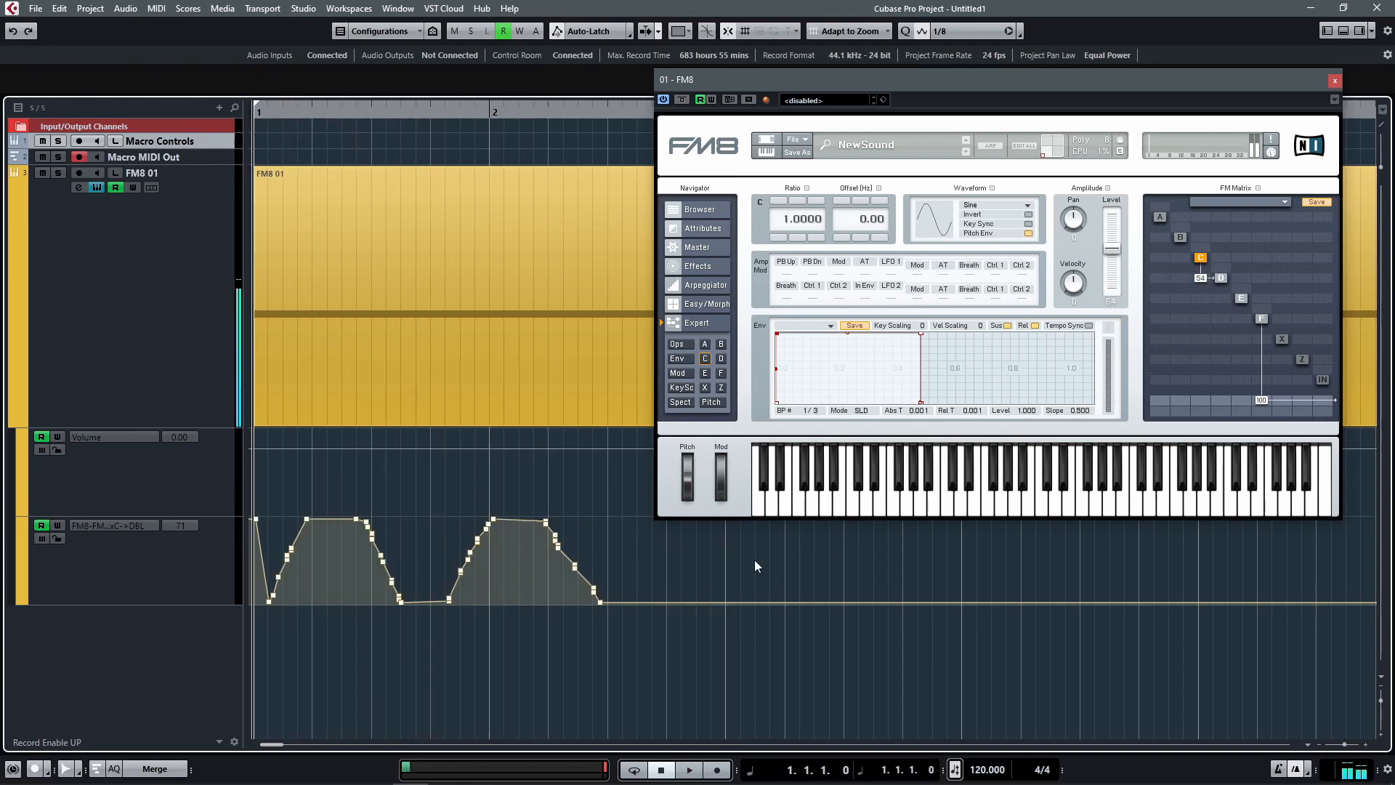
# Delete the C-to-D automation points, remove their lane, and bring FM8's C-to-D matrix amount down to zero
pyautogui.moveTo(621, 510); pyautogui.dragTo(224, 669)
pyautogui.press('Delete')
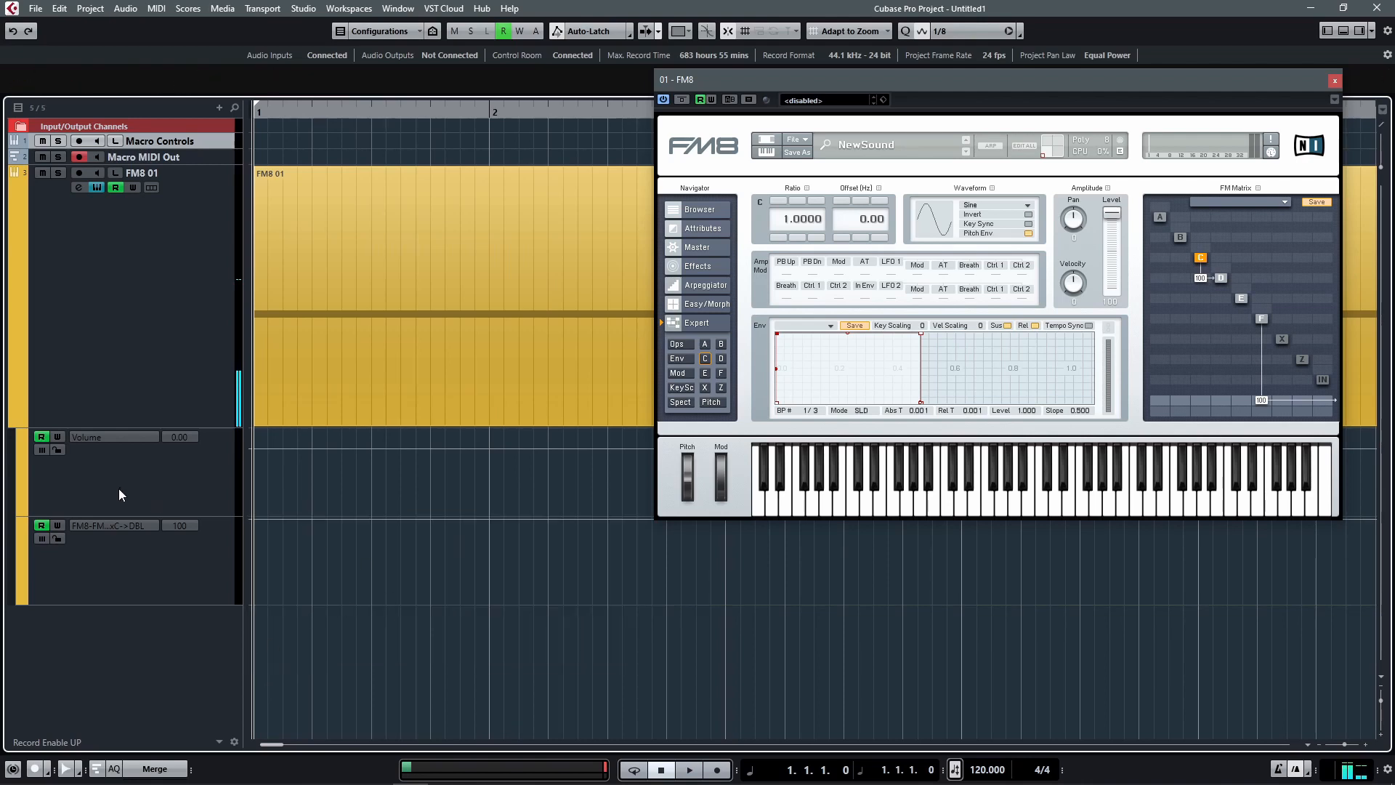
pyautogui.click(21, 524)
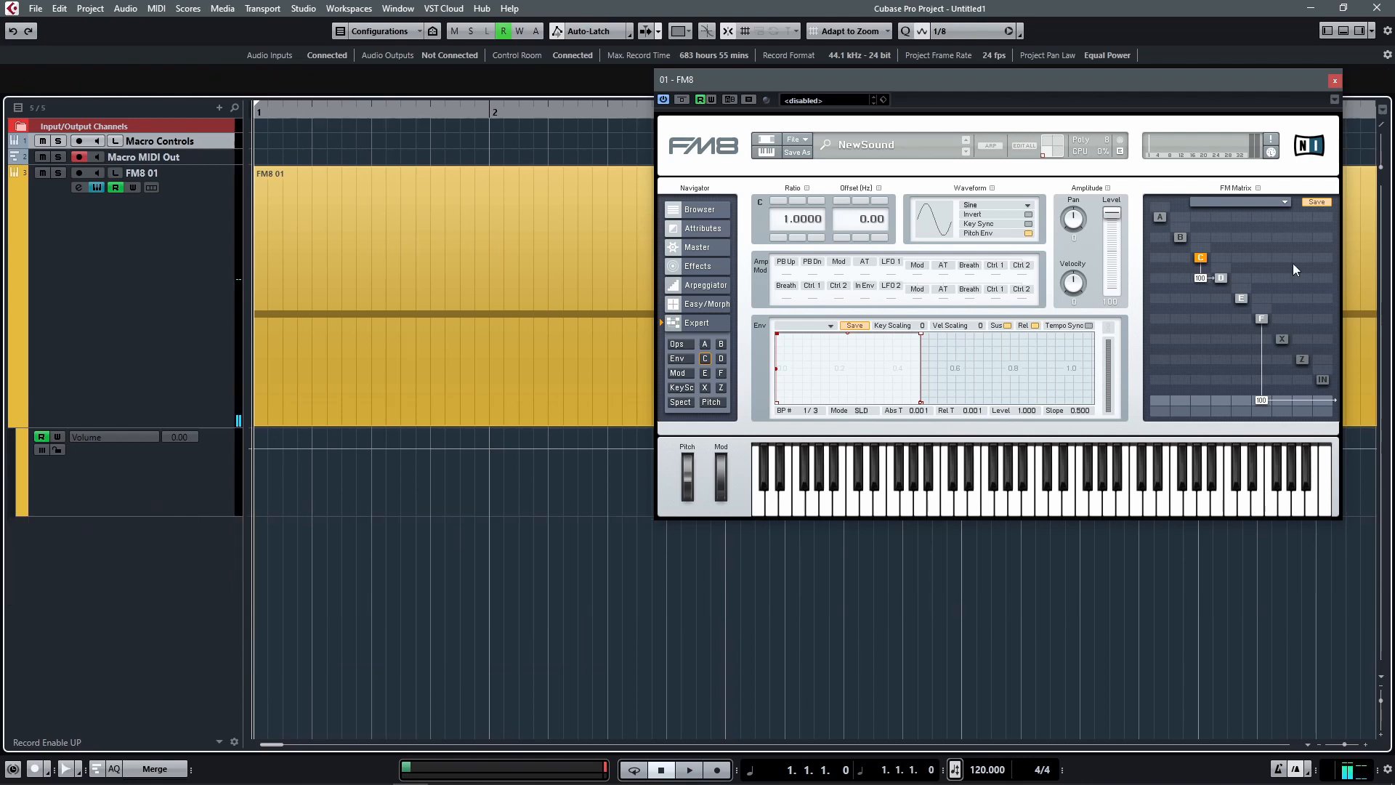
pyautogui.moveTo(1198, 278); pyautogui.dragTo(1231, 547)
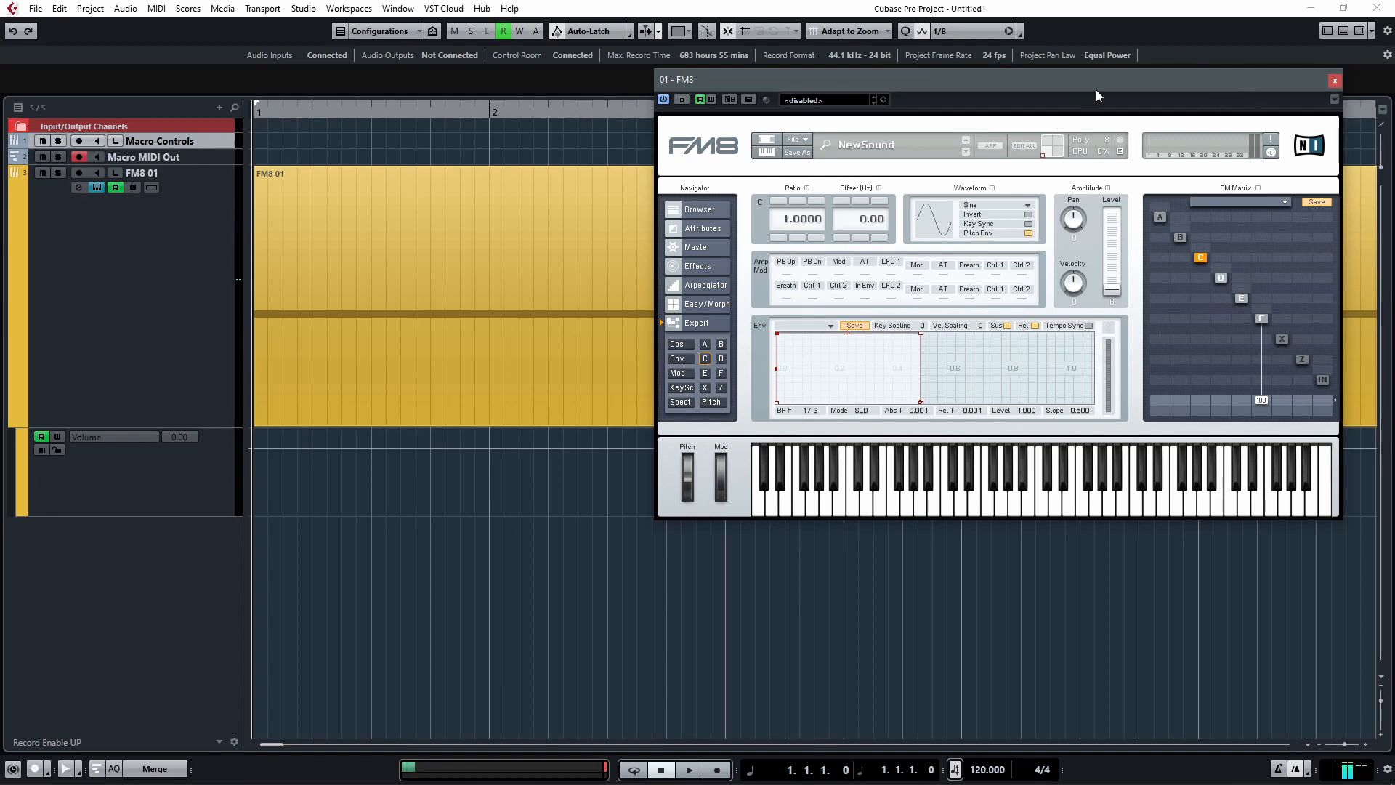
# Shift the FM8 window aside and reopen the Macro Controls instrument window showing the CC 16-19 block
pyautogui.moveTo(1100, 82); pyautogui.dragTo(920, 111)
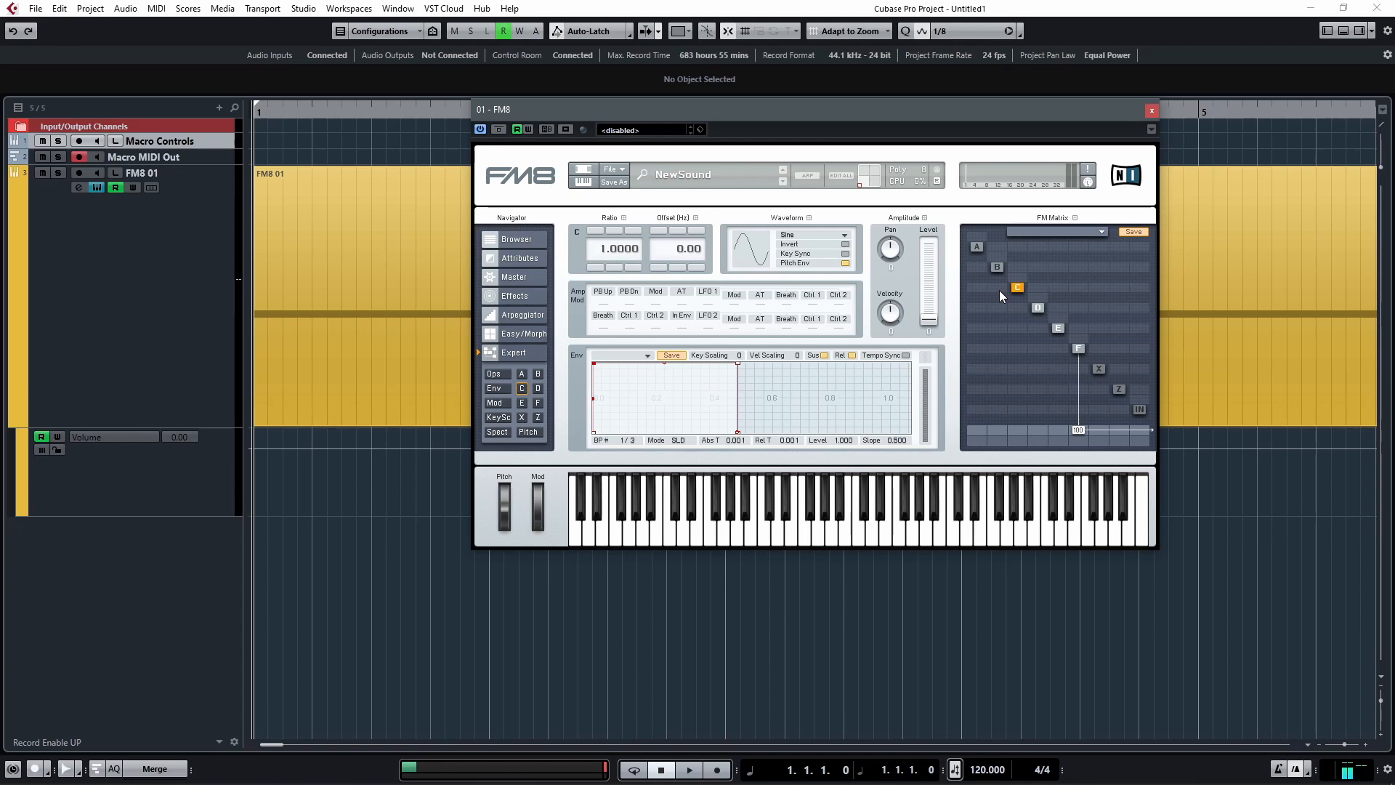
pyautogui.moveTo(1009, 266); pyautogui.dragTo(1009, 318)
pyautogui.press('F11')
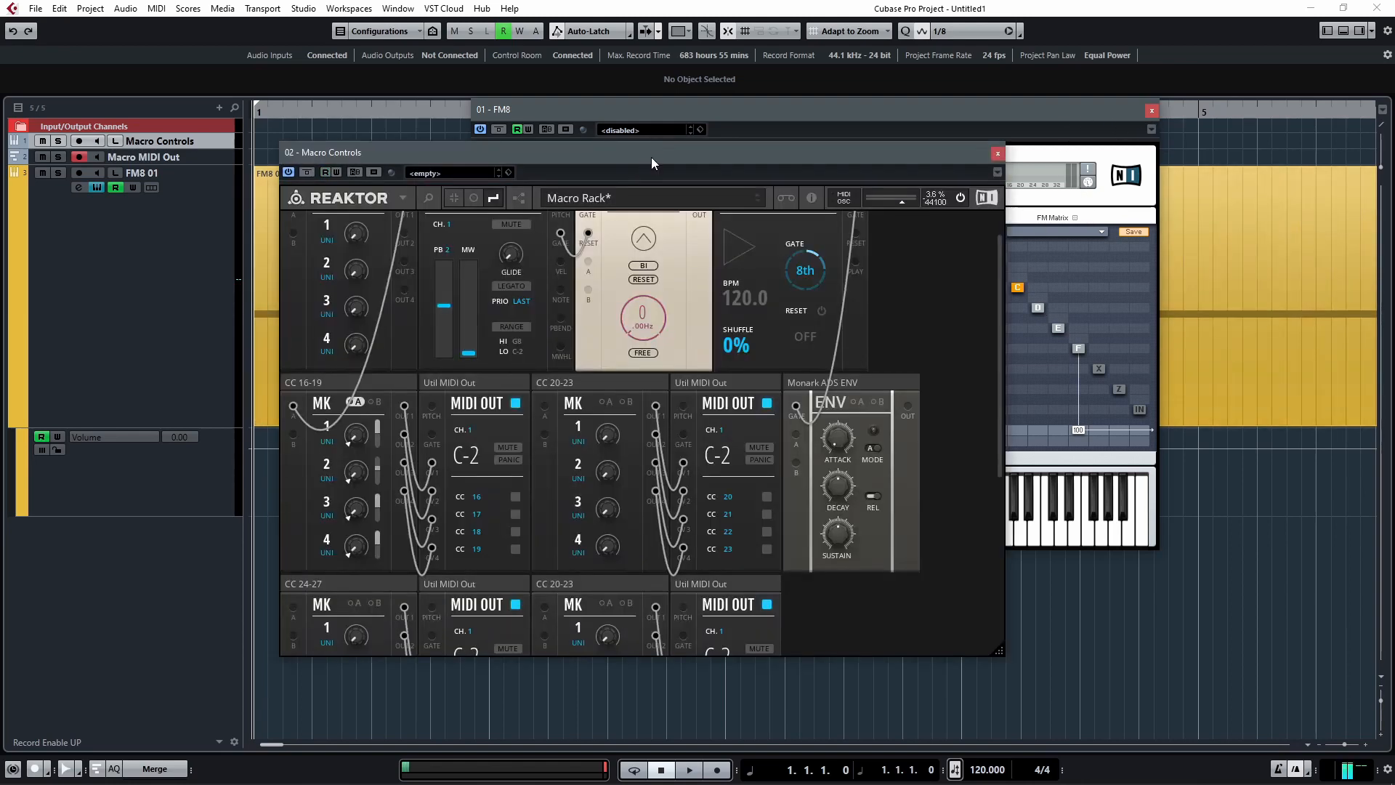
pyautogui.moveTo(689, 160); pyautogui.dragTo(700, 148)
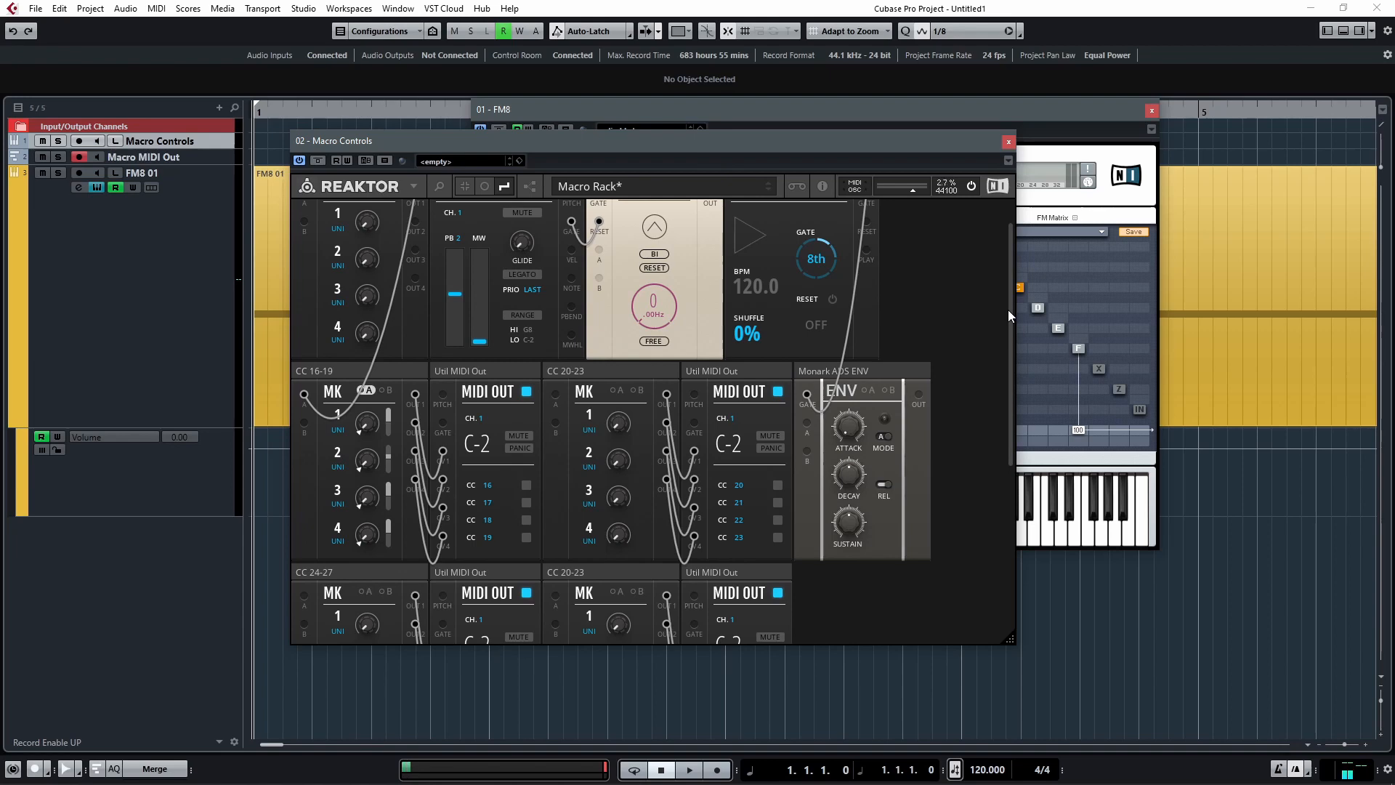
pyautogui.moveTo(1011, 312); pyautogui.dragTo(1012, 317)
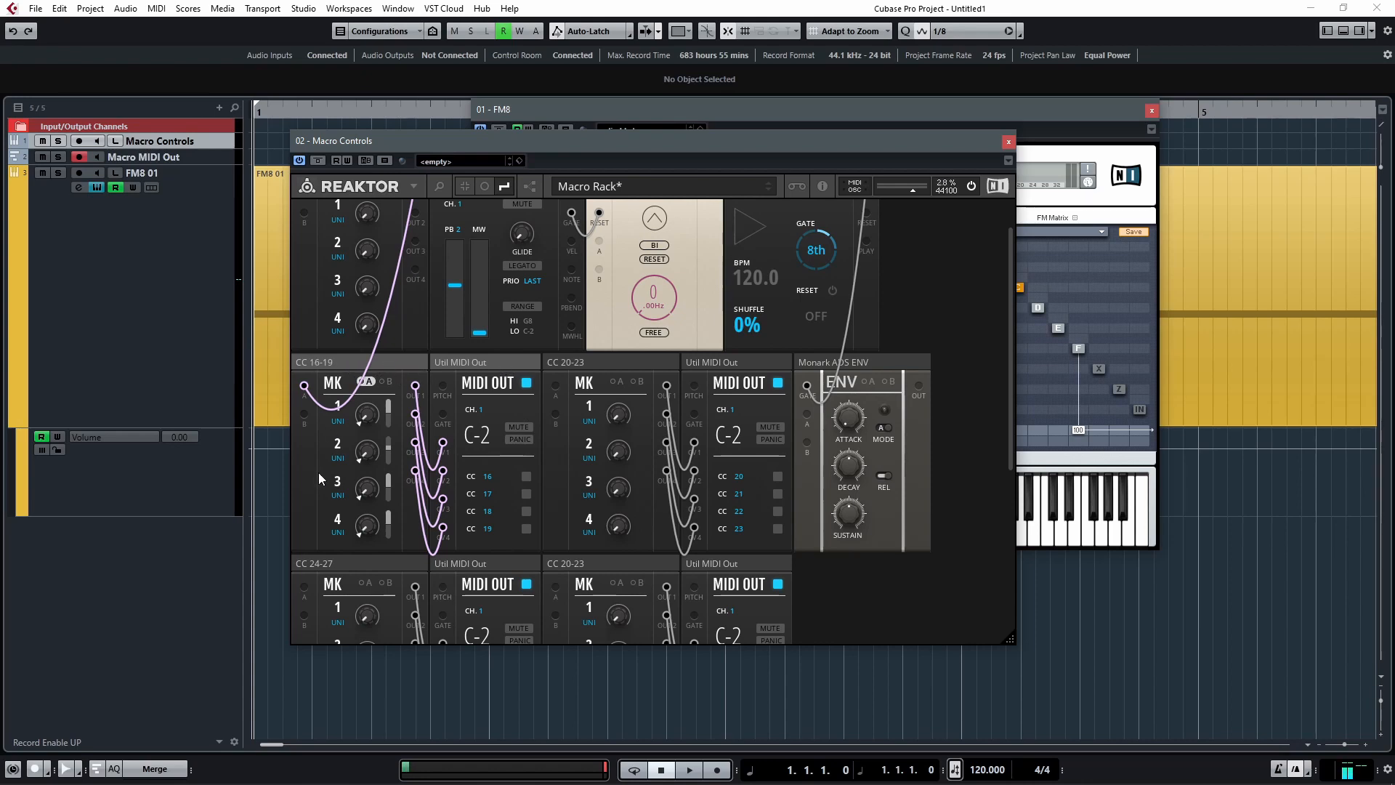
# Unplug and reconnect the cable from the CC 16-19 block's first output to its MIDI Out, and try knobs 1 and 2
pyautogui.moveTo(377, 416); pyautogui.dragTo(446, 468)
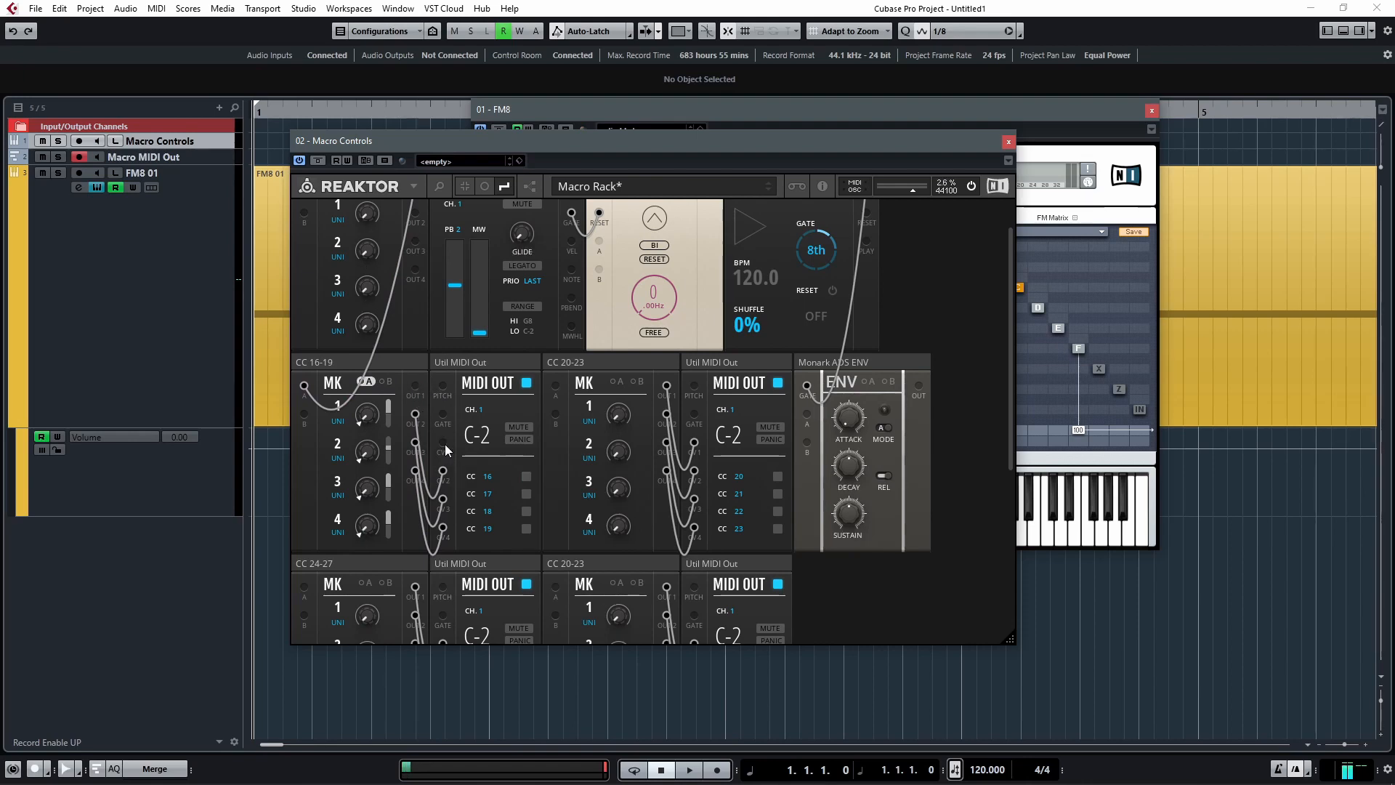
pyautogui.moveTo(415, 386); pyautogui.dragTo(443, 443)
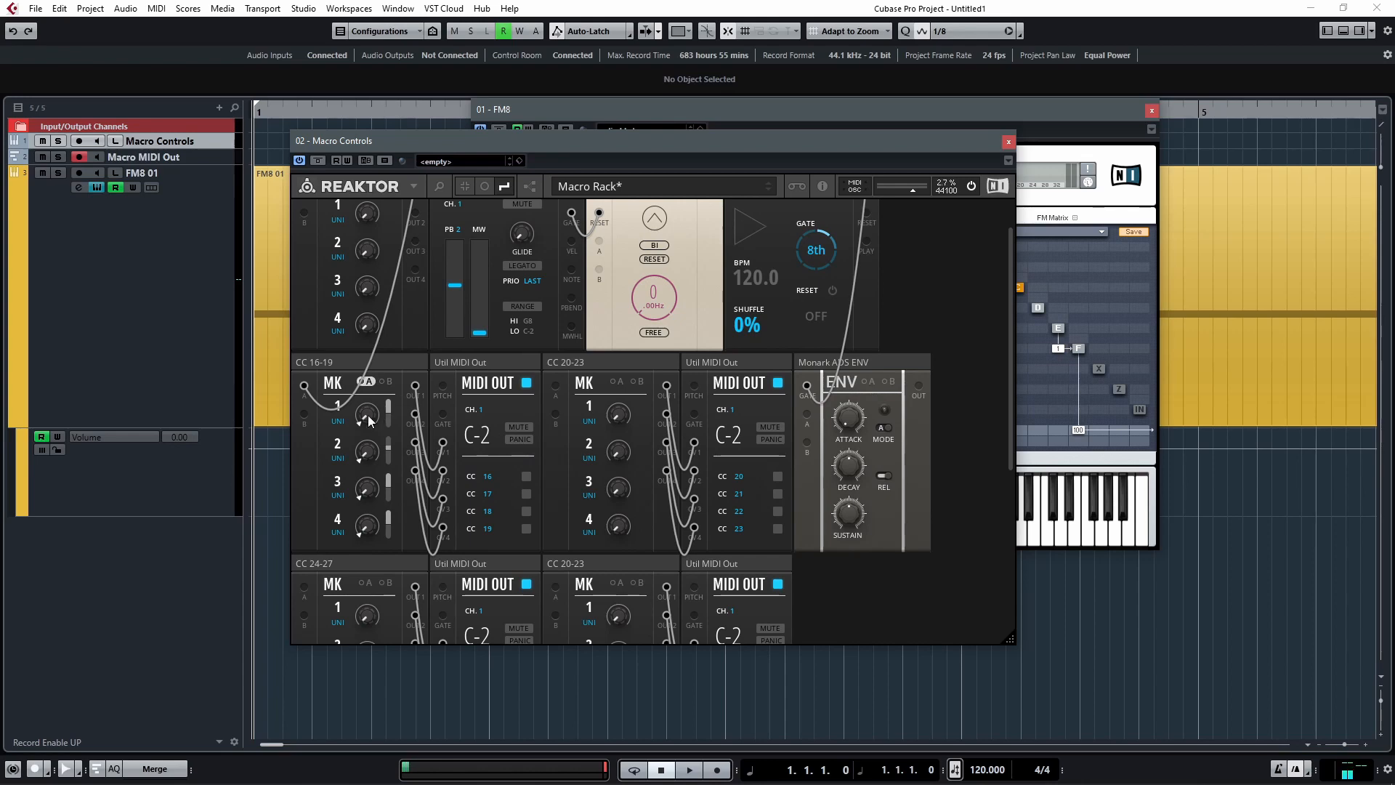
pyautogui.moveTo(368, 416); pyautogui.dragTo(437, 635)
pyautogui.moveTo(366, 455); pyautogui.dragTo(399, 592)
# Arrange the Macro Controls window in front of FM8 so that the whole FM matrix is visible
pyautogui.click(1058, 114)
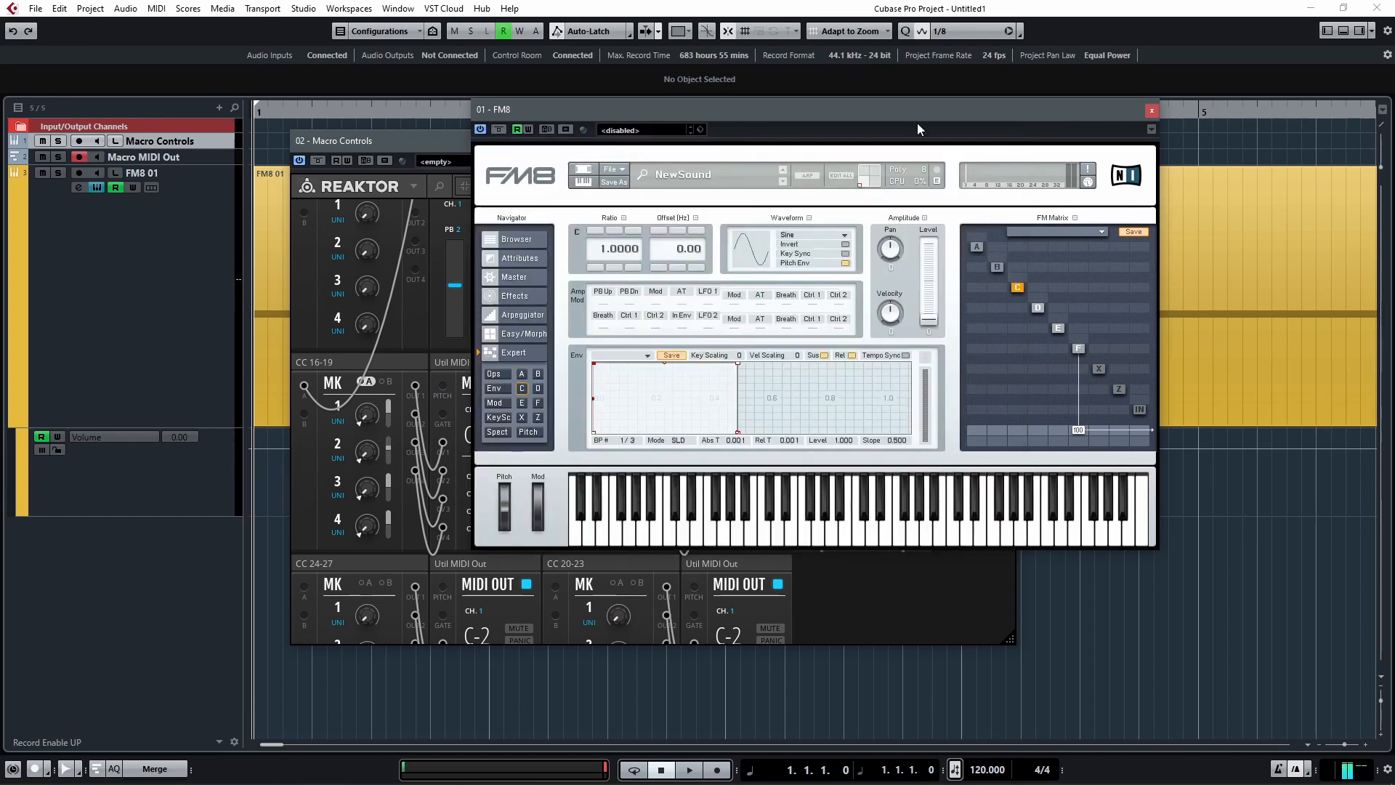
pyautogui.click(459, 145)
pyautogui.moveTo(773, 141); pyautogui.dragTo(684, 134)
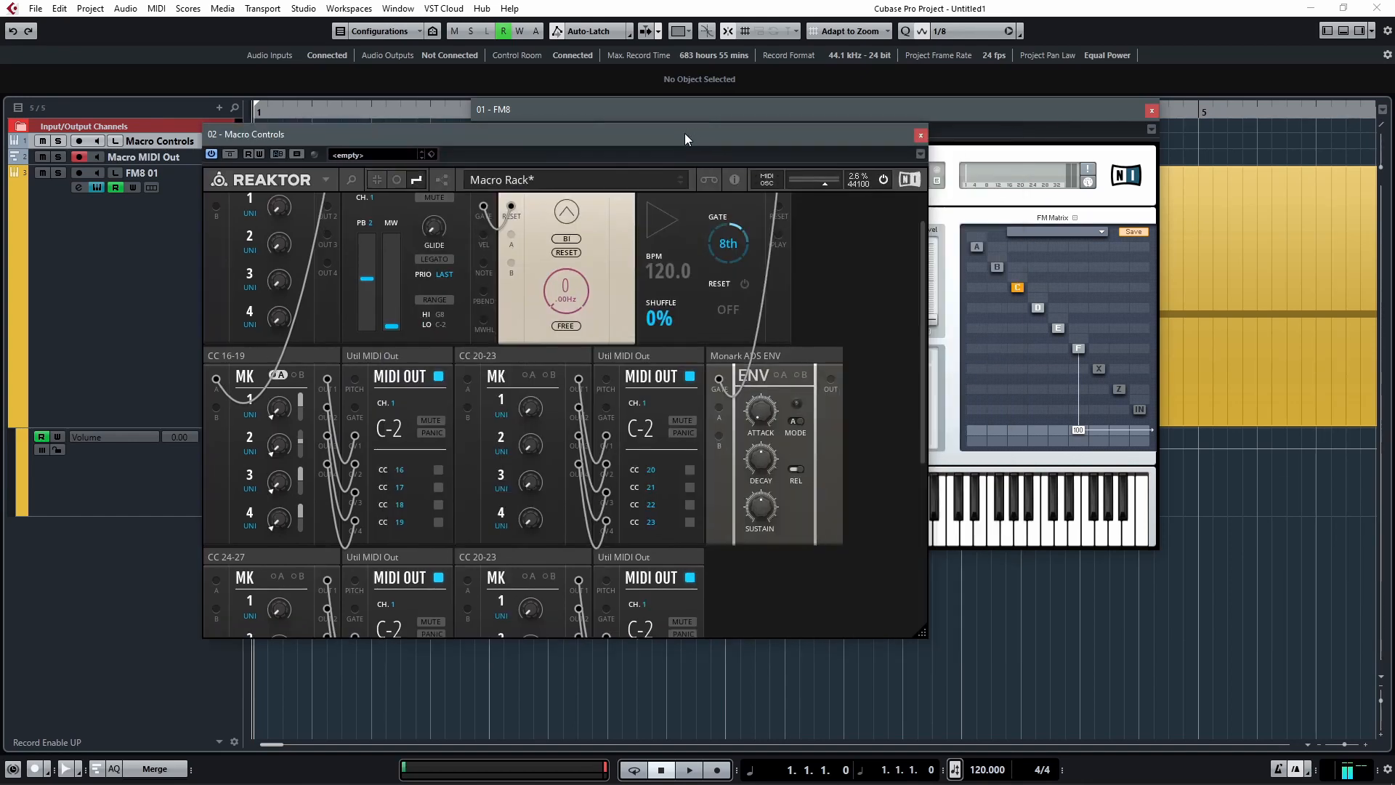
pyautogui.click(1006, 124)
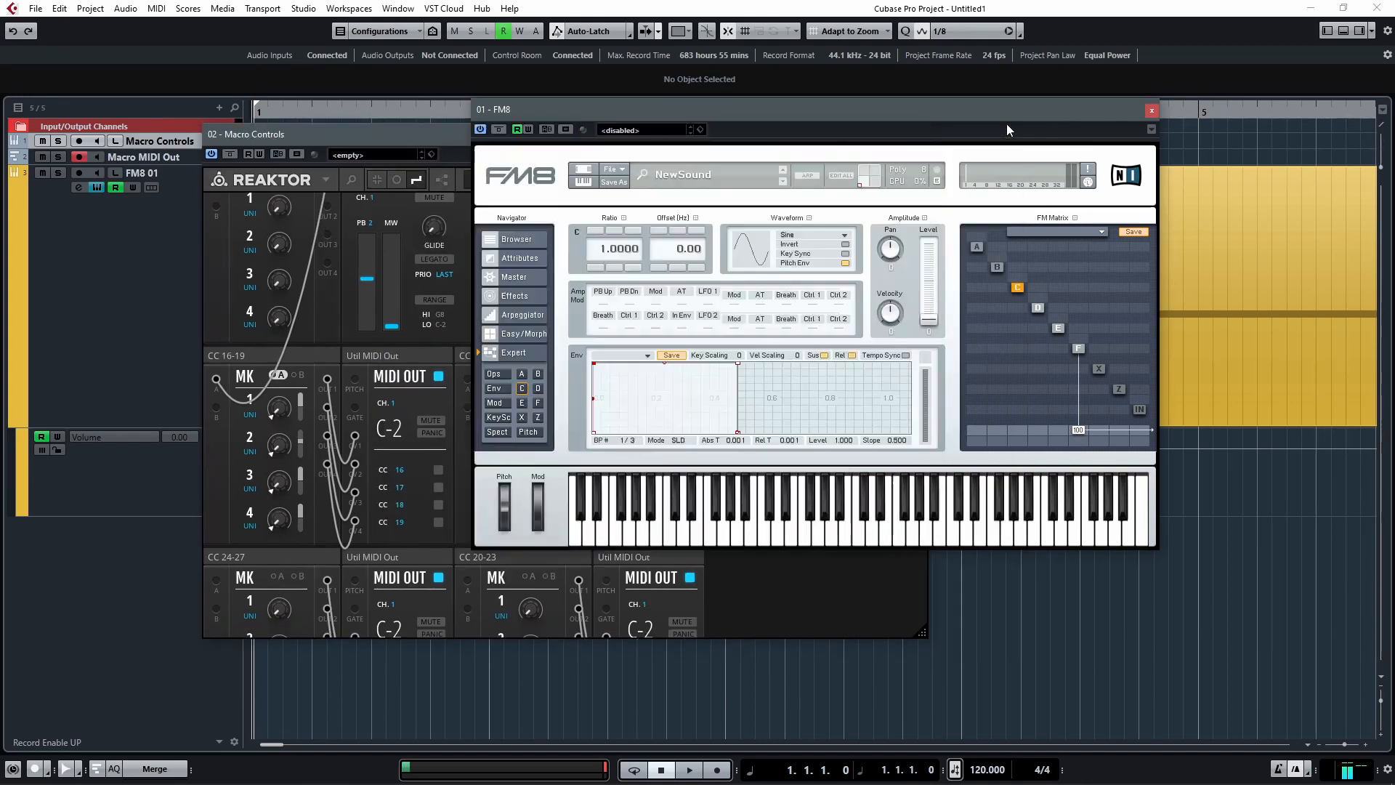
pyautogui.click(456, 141)
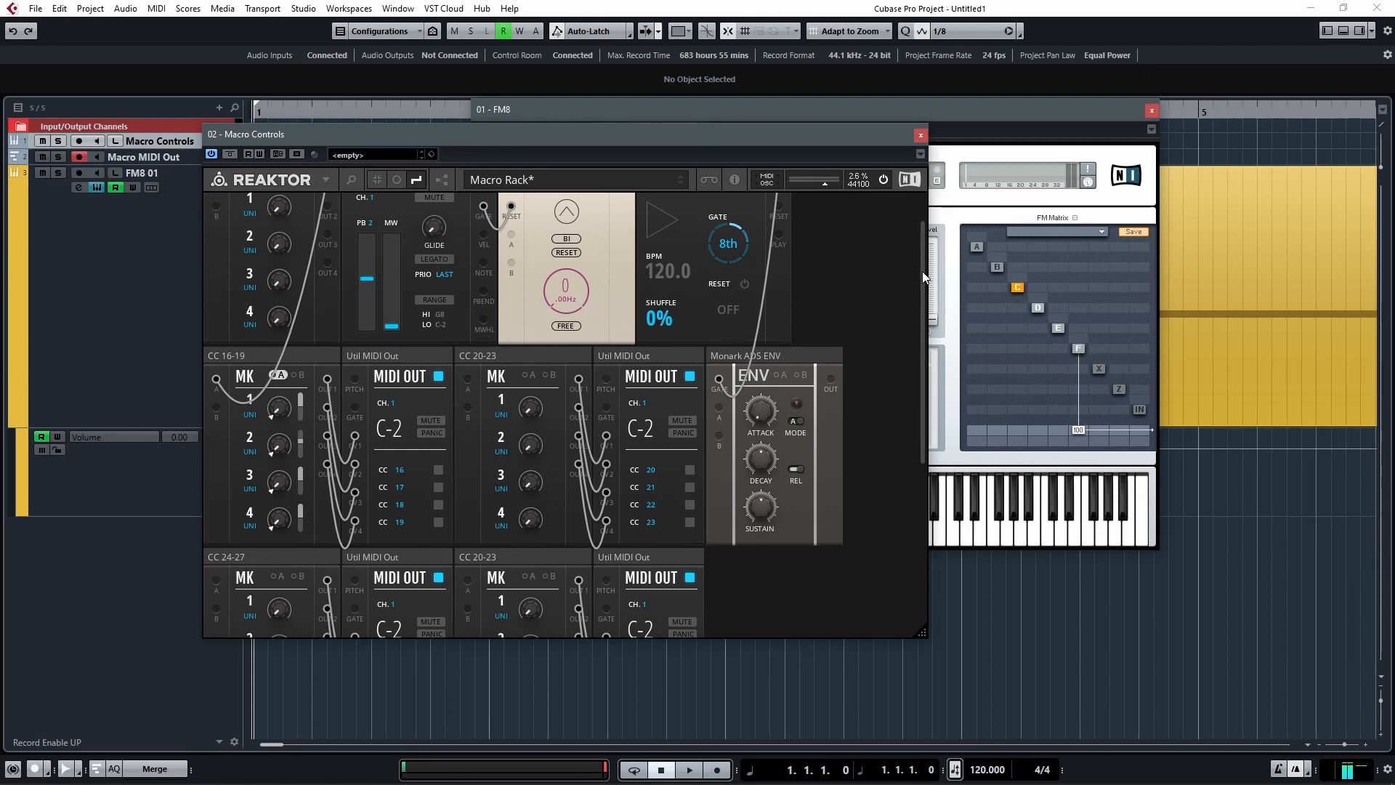
pyautogui.moveTo(922, 272); pyautogui.dragTo(936, 216)
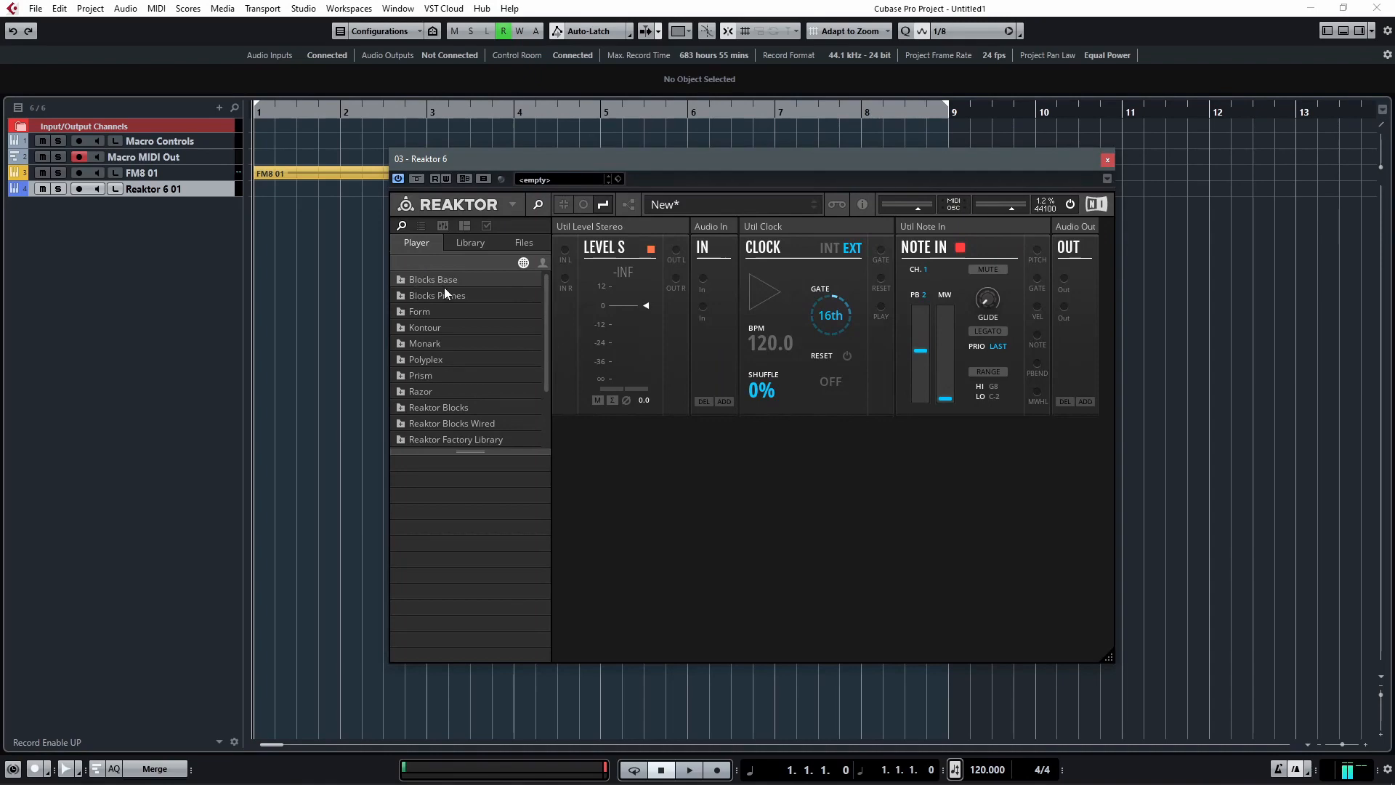
# Switch to the browser's REAKTOR 6 PLAYER page, look at the BLOCKS BASE download section, and return to Cubase
pyautogui.hotkey('alt', 'Tab')
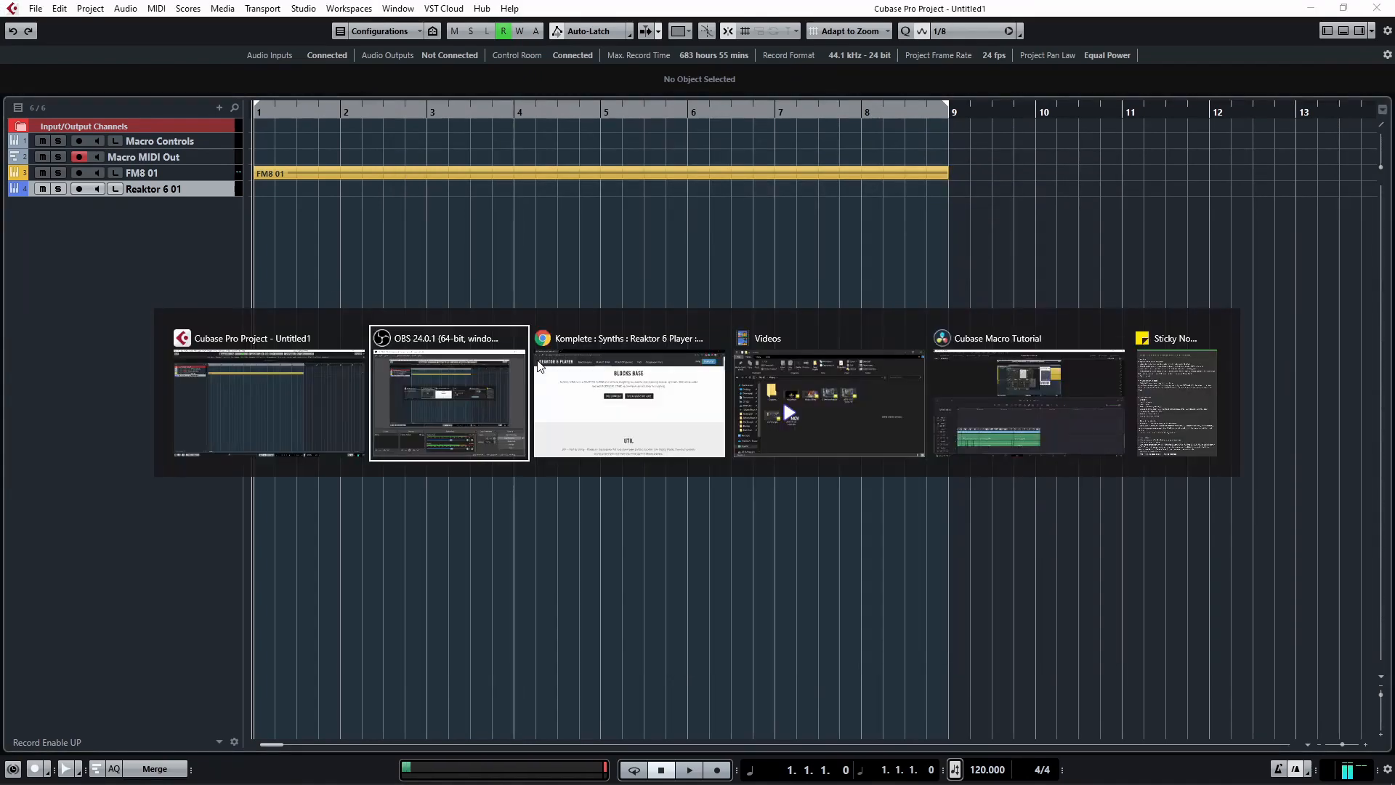
pyautogui.hotkey('alt', 'Tab')
pyautogui.scroll(2, 683, 553)
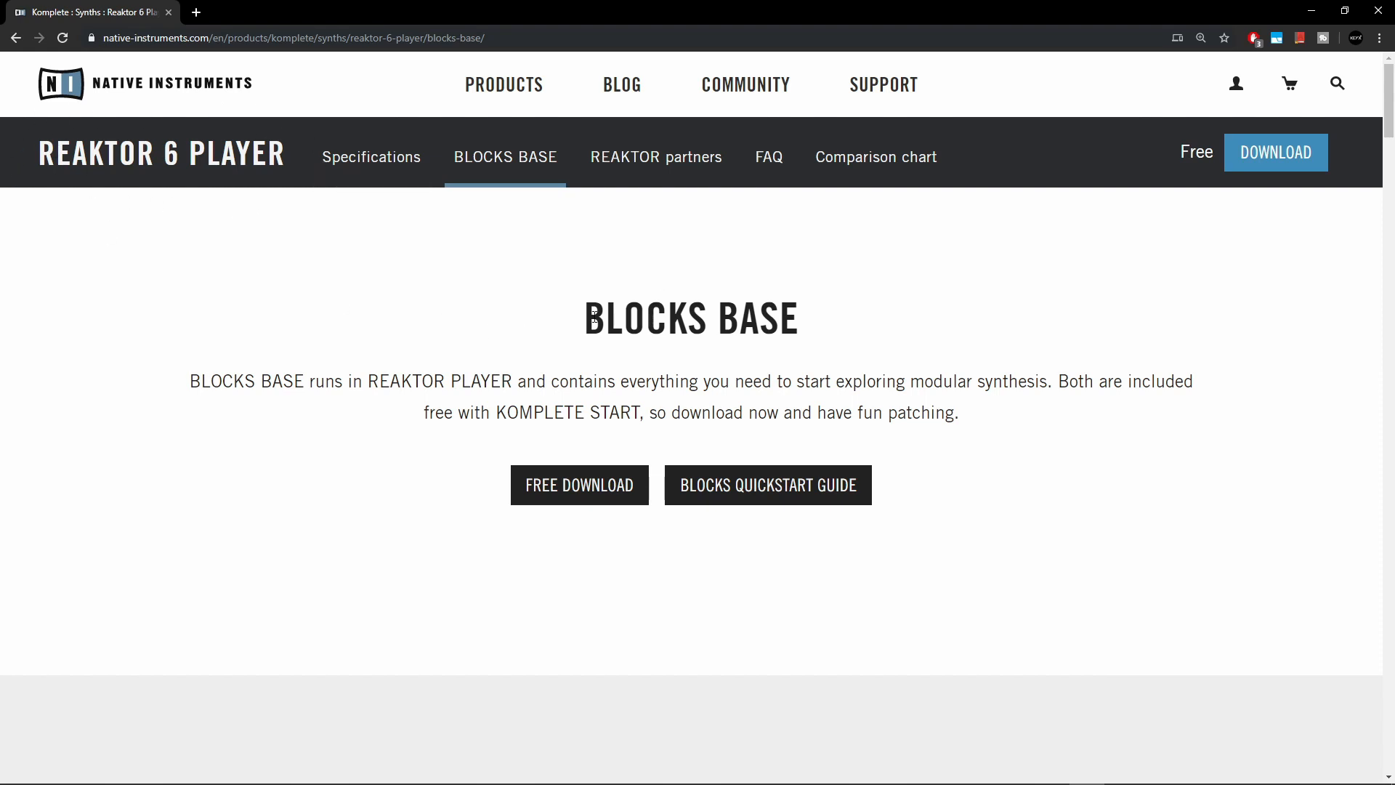
pyautogui.moveTo(584, 328); pyautogui.dragTo(805, 328)
pyautogui.click(910, 353)
pyautogui.hotkey('alt', 'Tab')
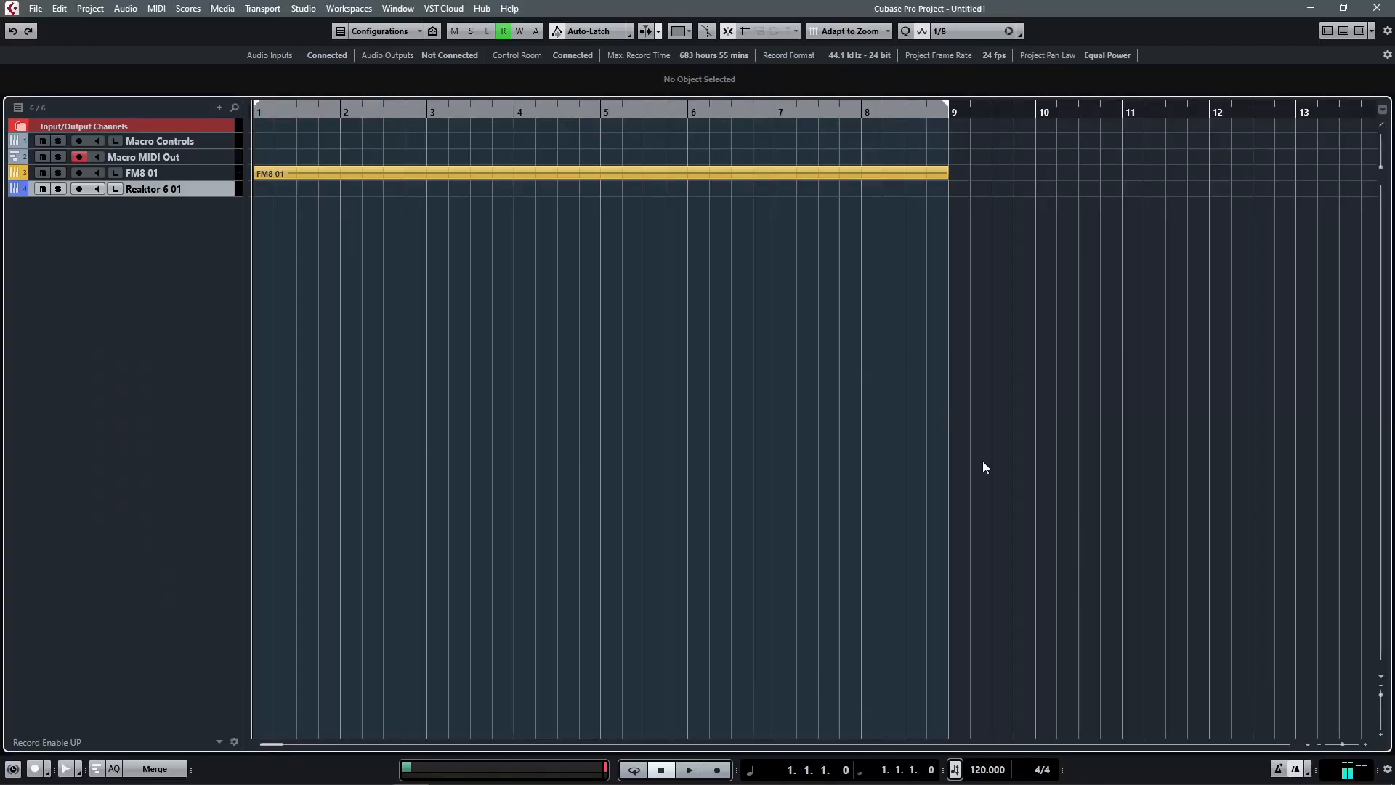
# Reopen the Reaktor 6 instrument window and look through its file commands for creating a new rack
pyautogui.hotkey('alt', 'shift', 'i')
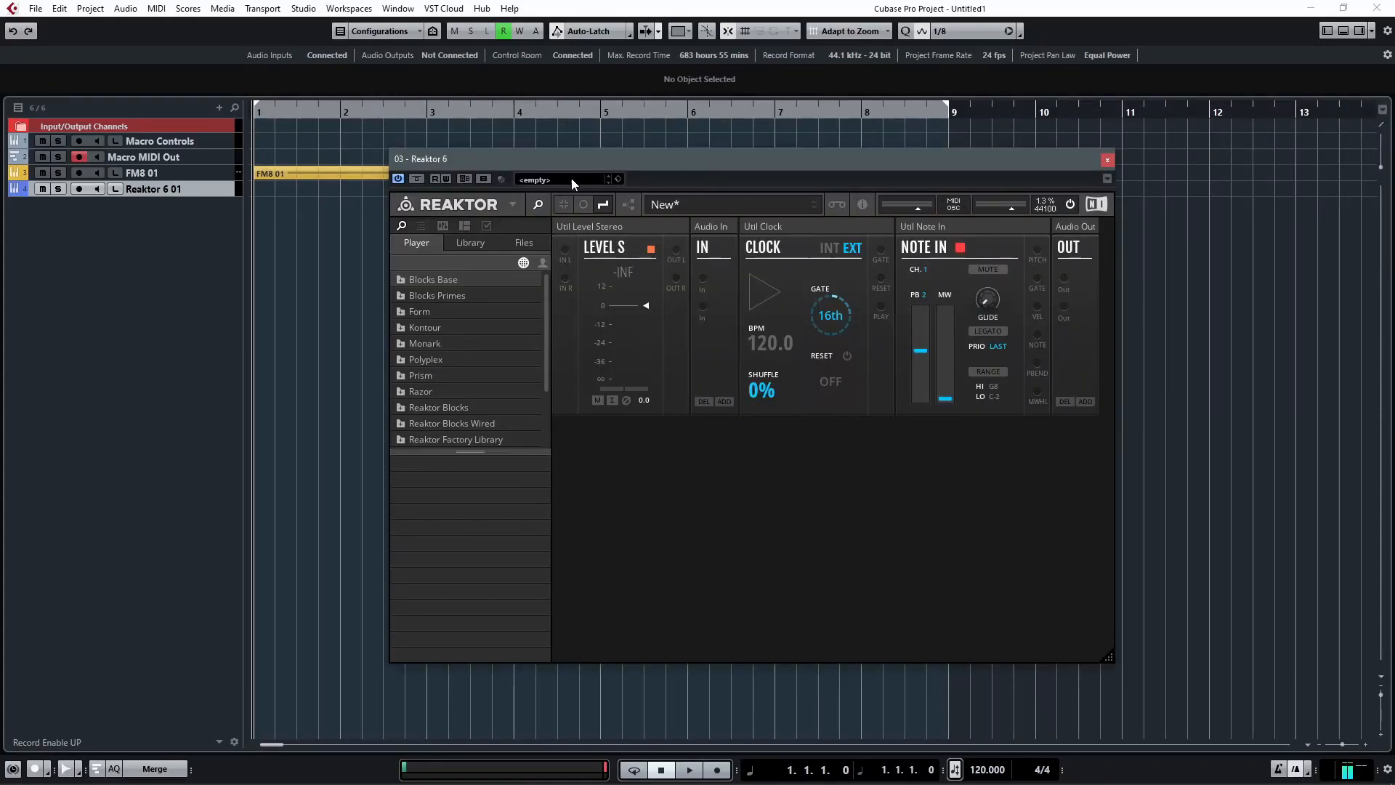
pyautogui.click(516, 200)
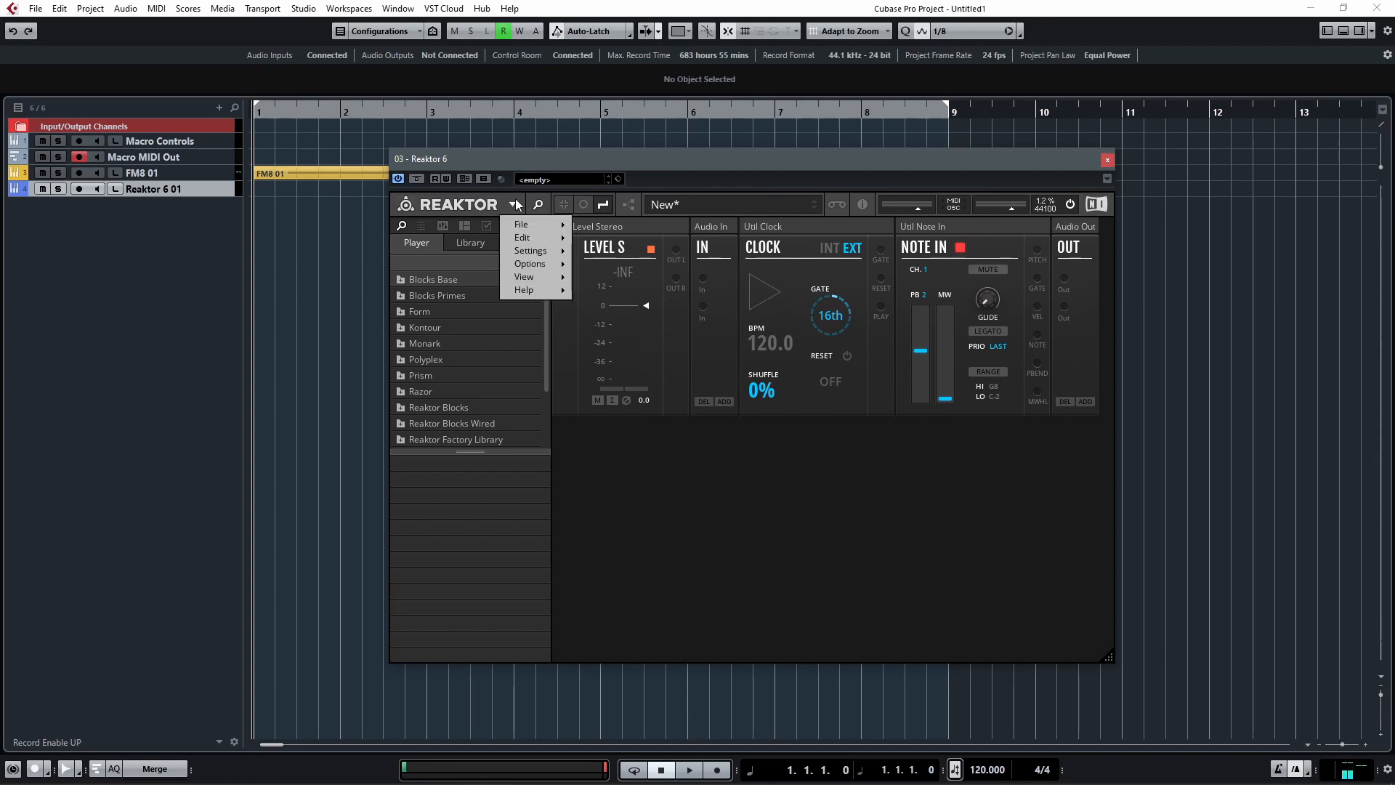
pyautogui.moveTo(526, 225)
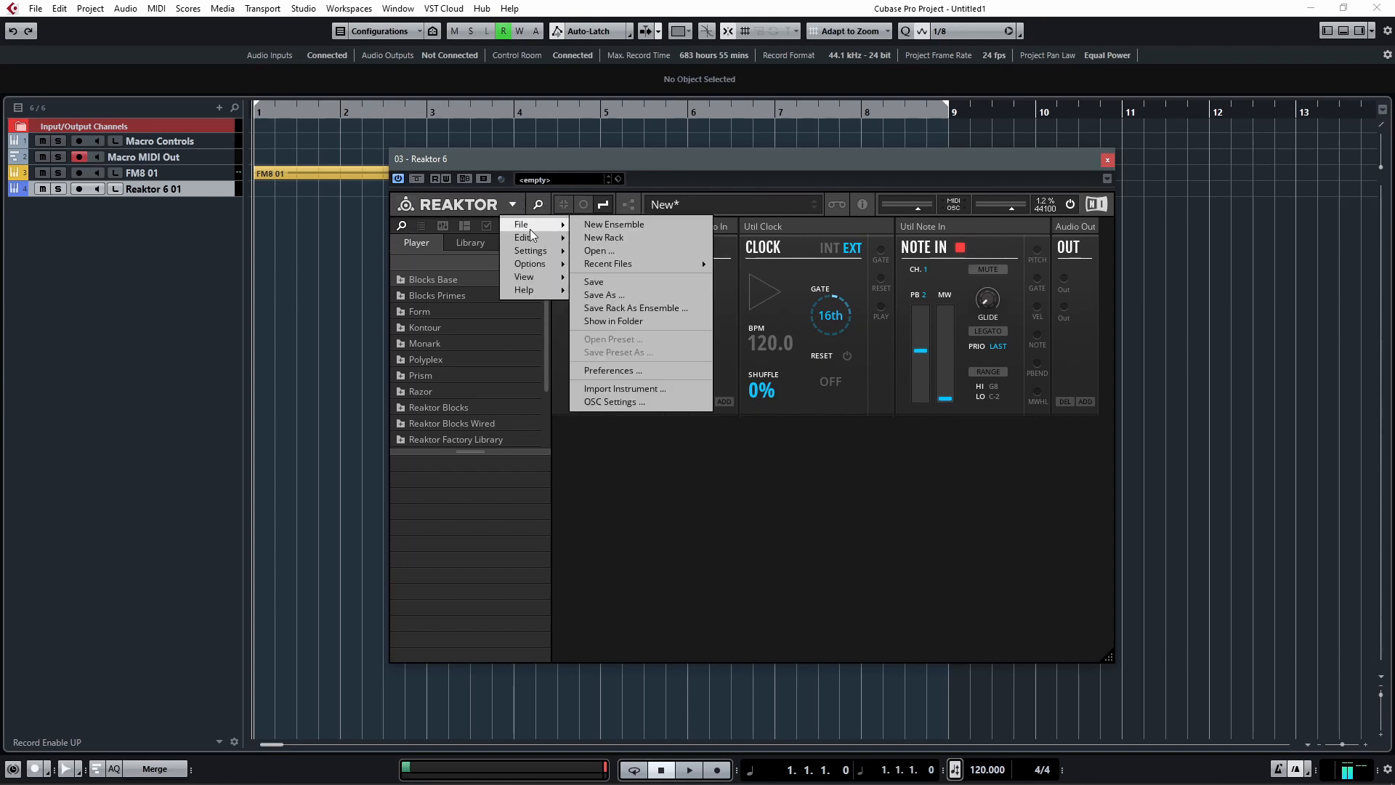
pyautogui.click(940, 430)
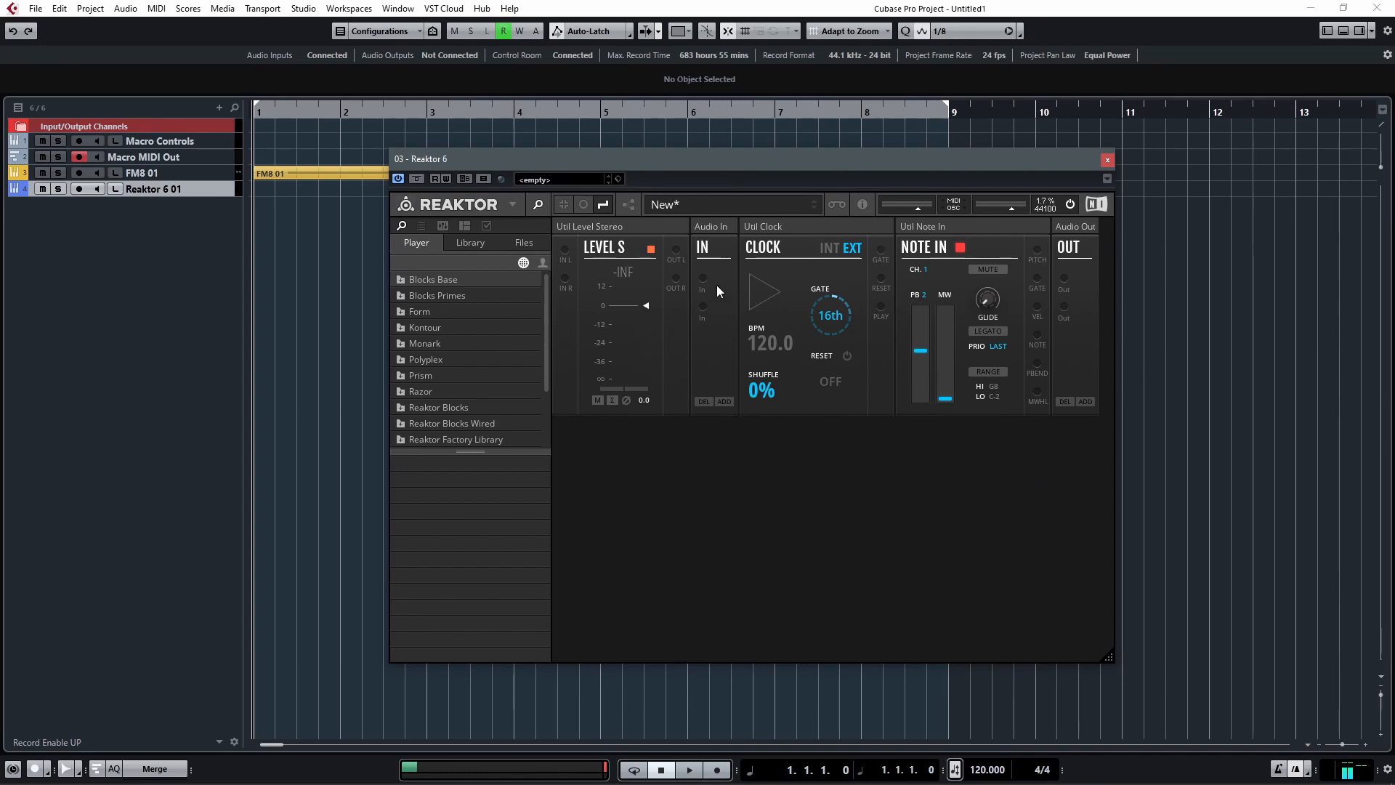
# Delete the Util Level Stereo, Util Clock and Util Note In blocks from the new Reaktor rack
pyautogui.rightClick(657, 230)
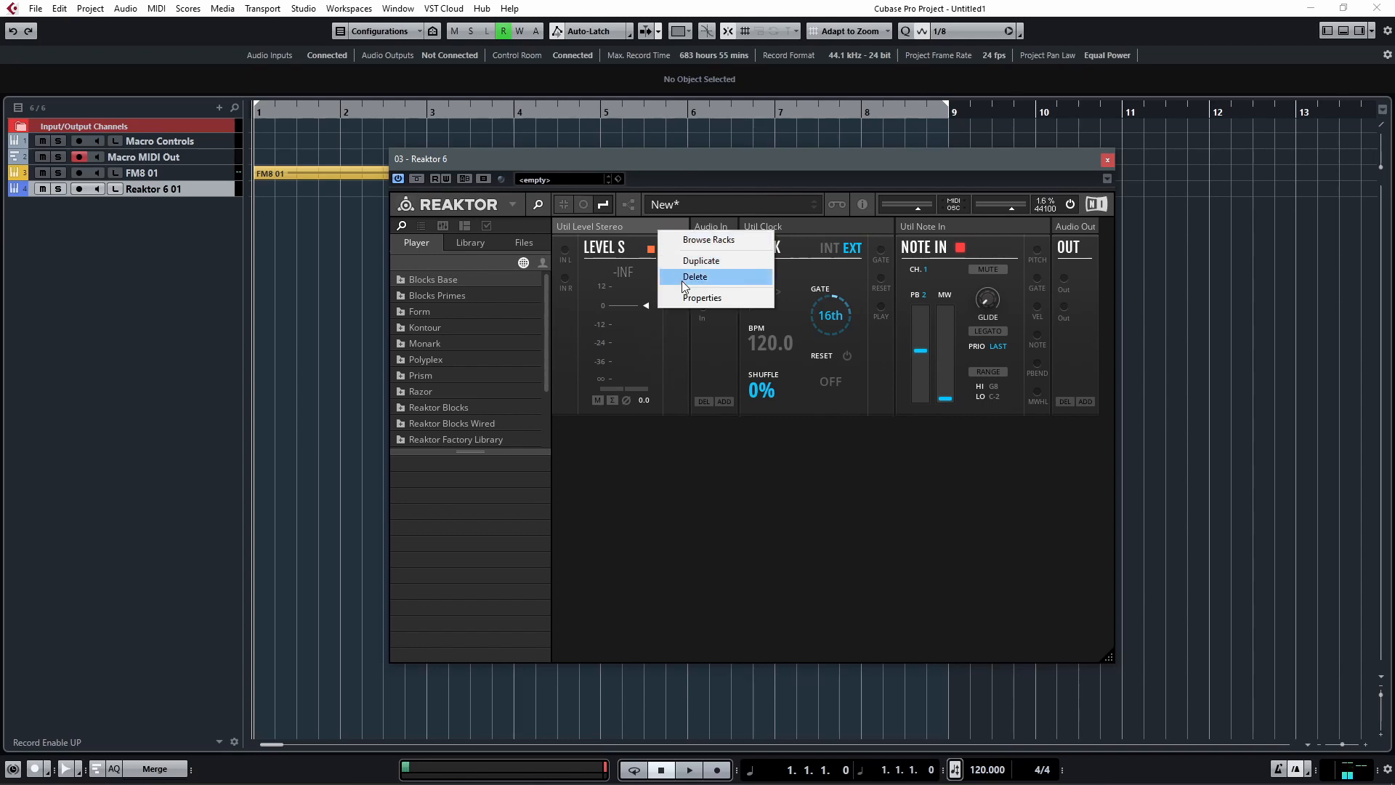
pyautogui.click(683, 278)
pyautogui.rightClick(634, 228)
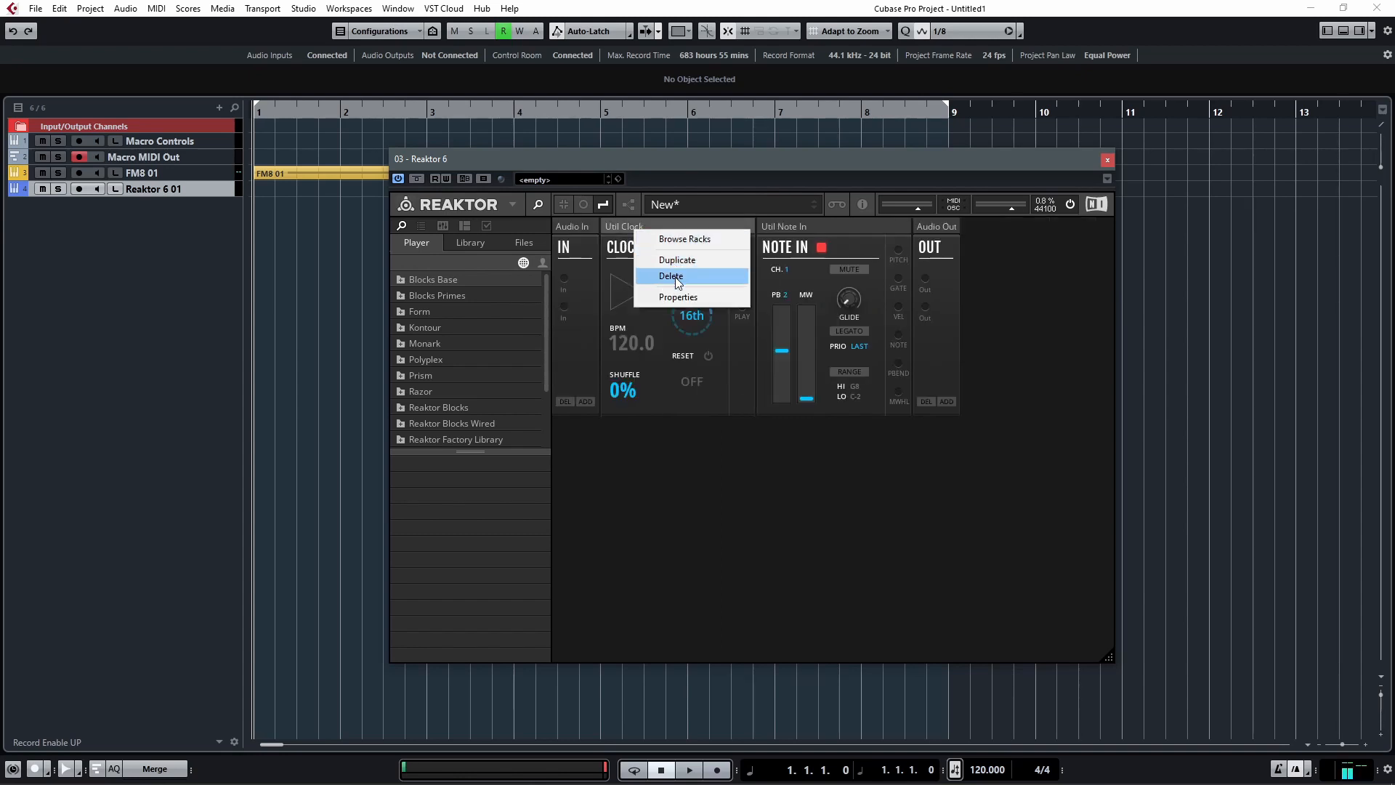
pyautogui.click(676, 278)
pyautogui.rightClick(656, 227)
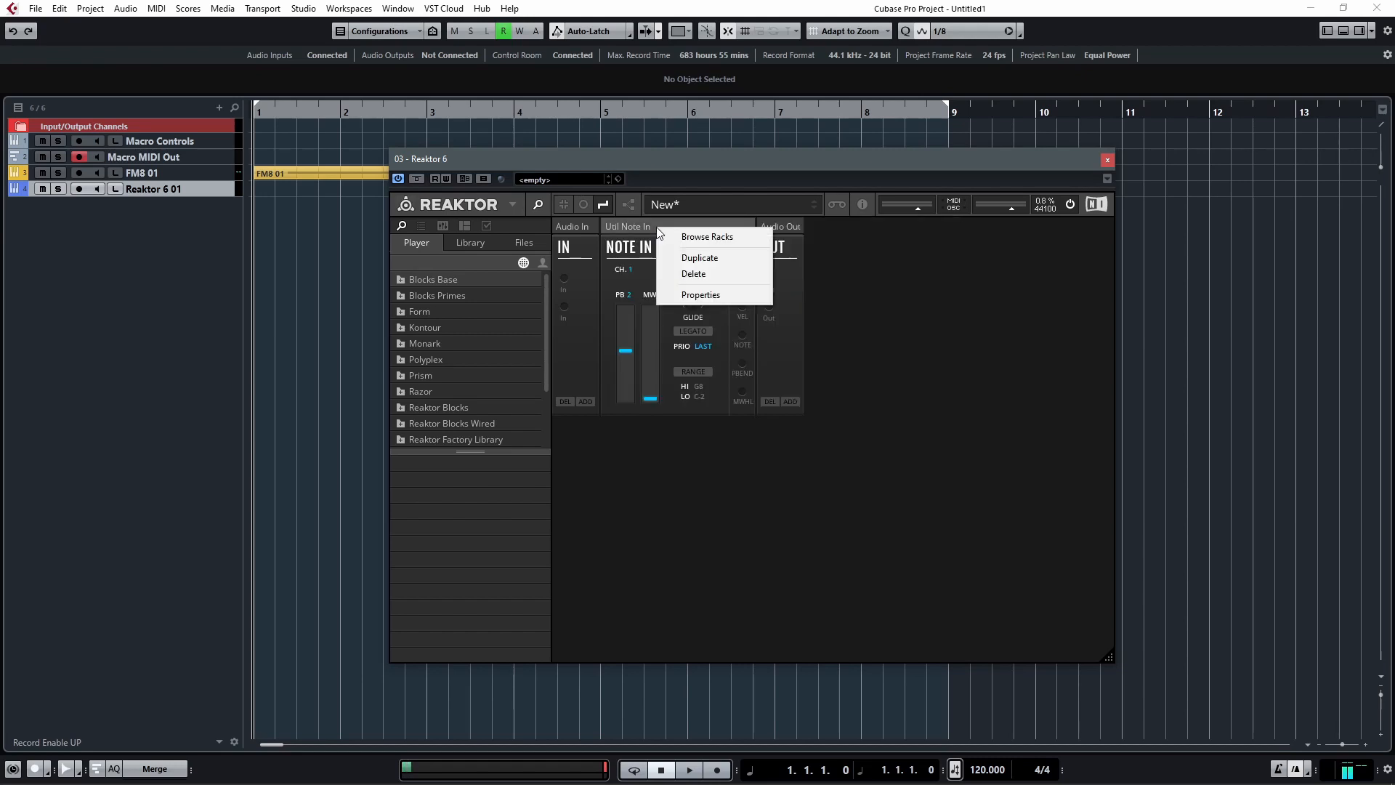
pyautogui.click(696, 278)
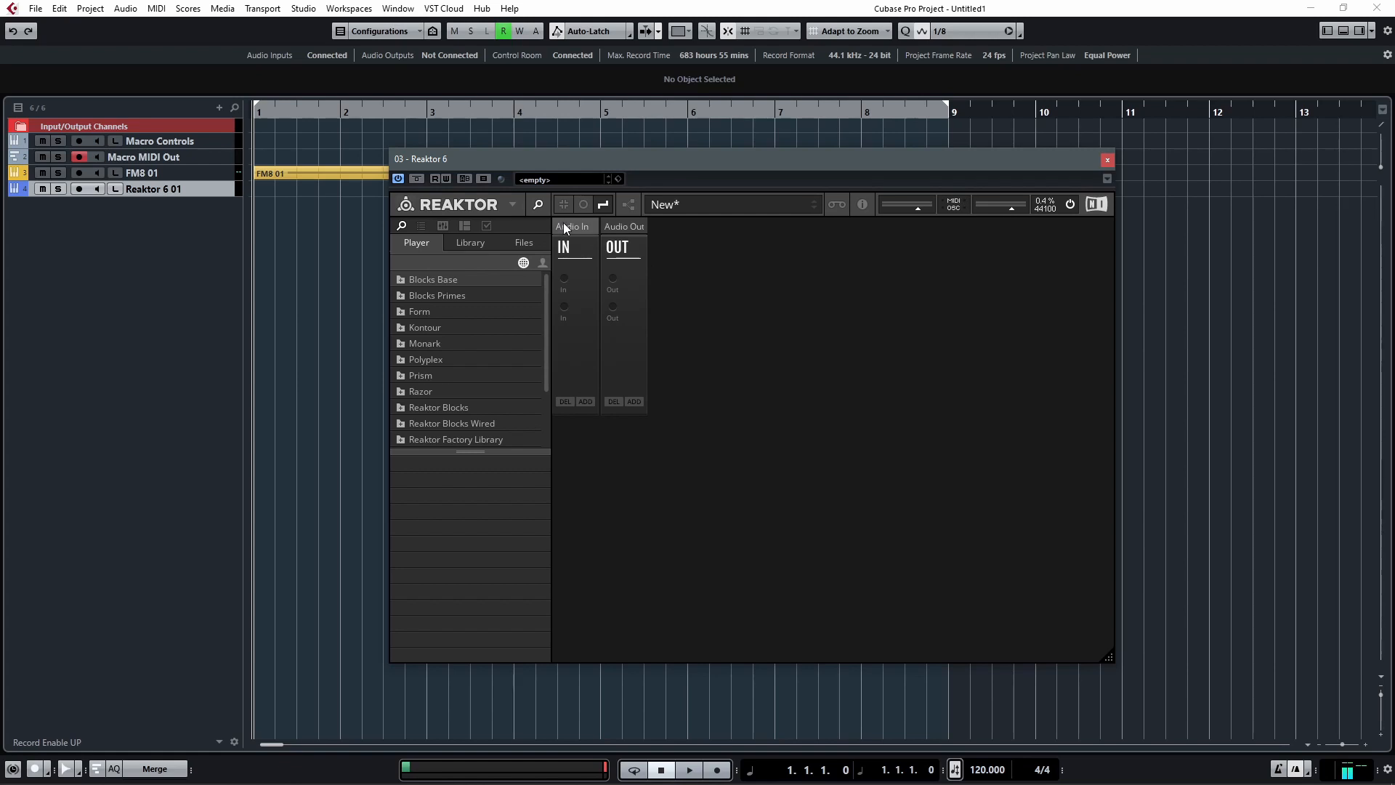
pyautogui.rightClick(626, 230)
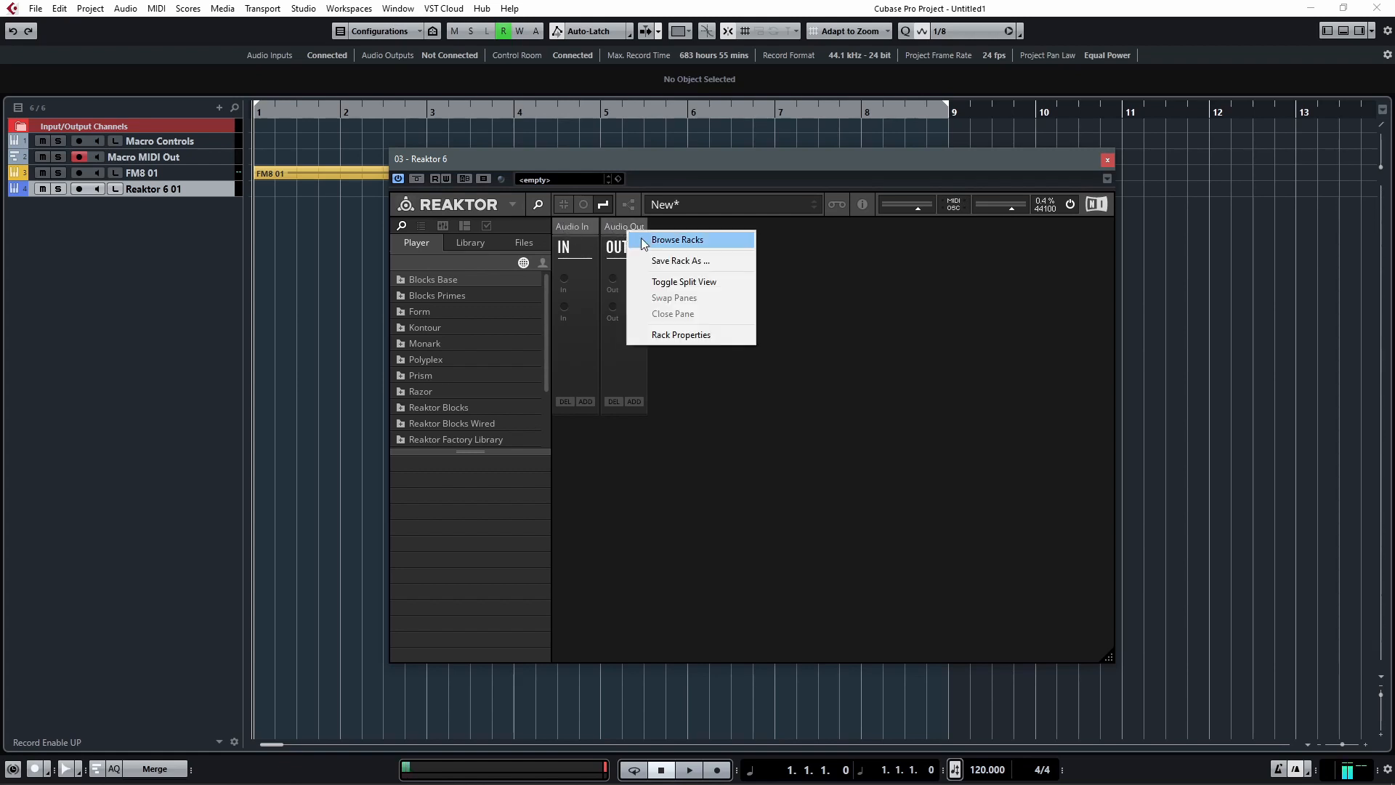
pyautogui.click(843, 336)
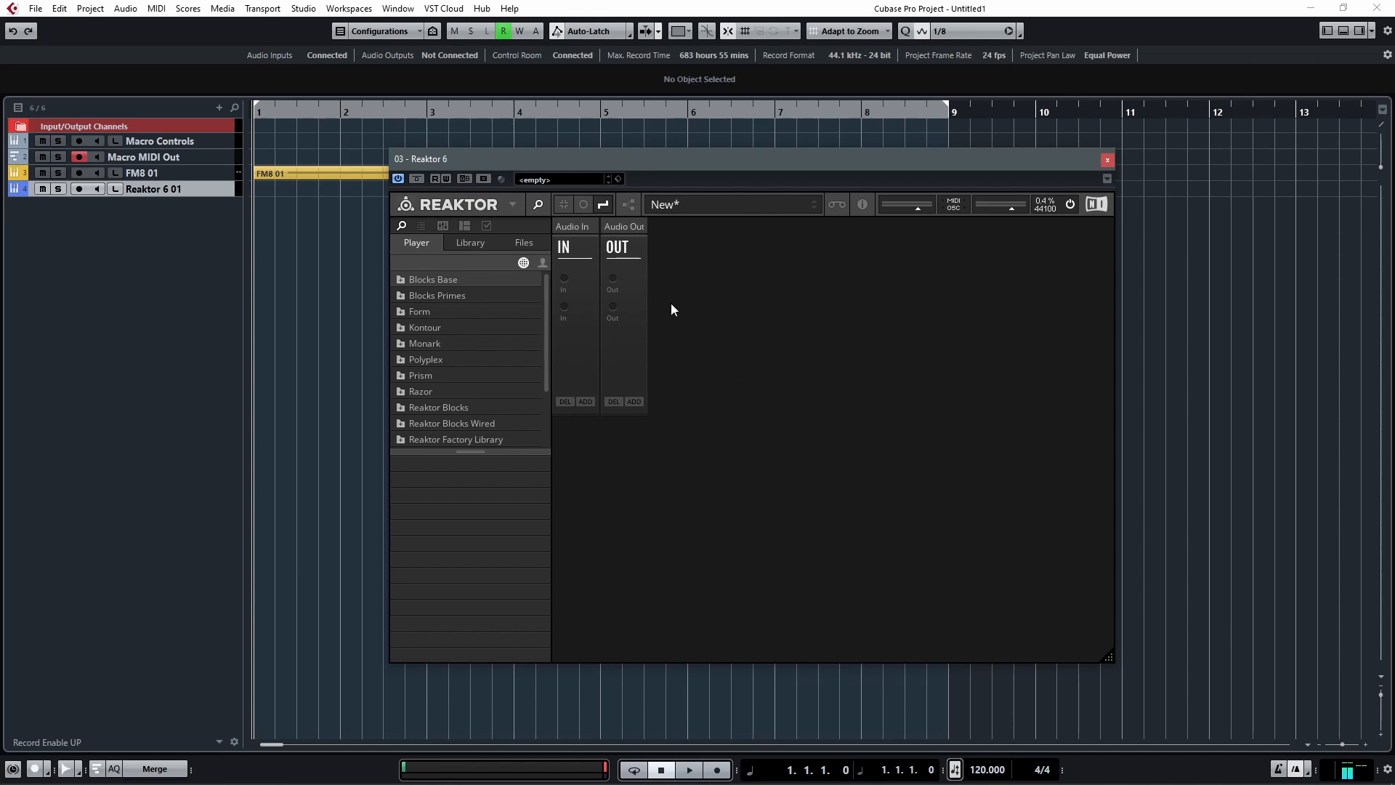
# Add the Util Macro Knobs and Util MIDI Out blocks from the Blocks Base Util library to the rack
pyautogui.click(401, 281)
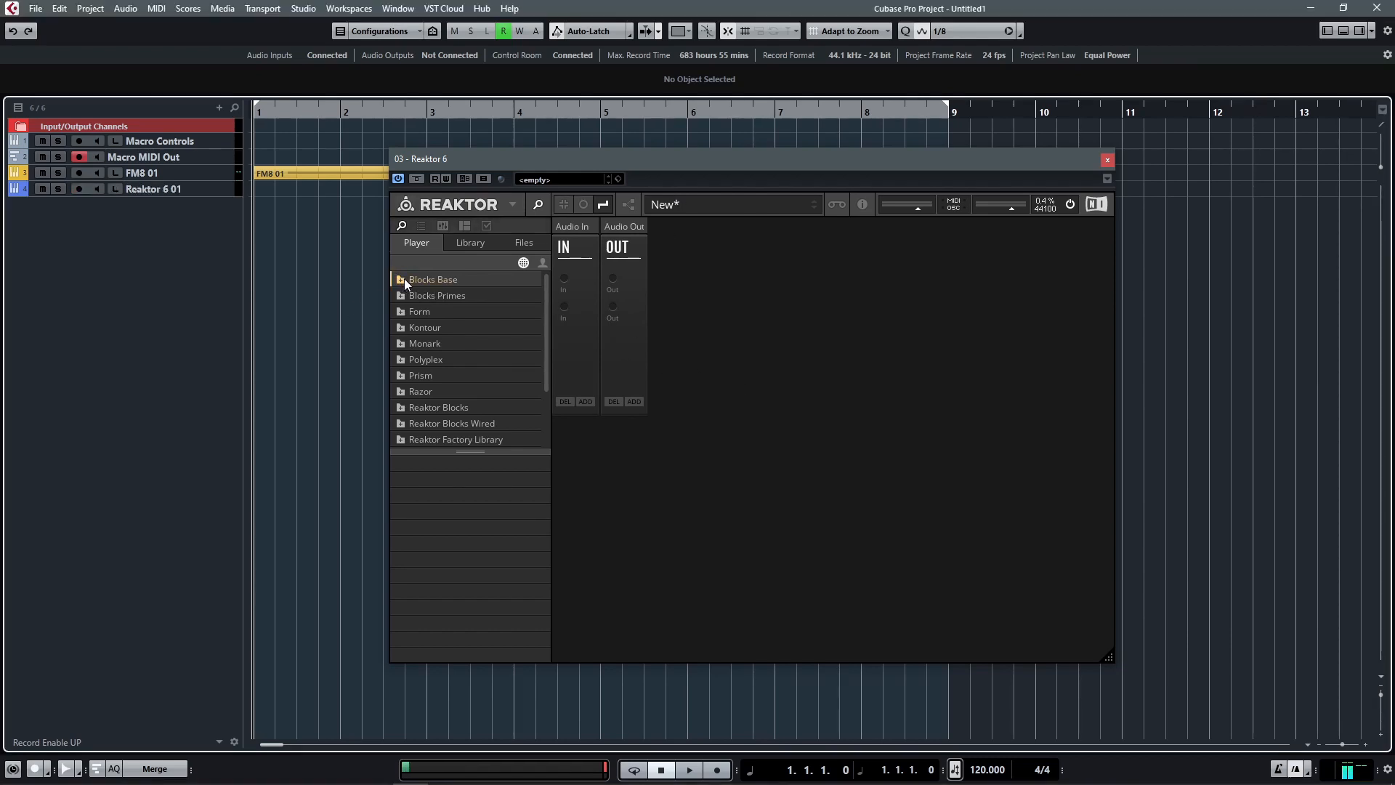
pyautogui.click(404, 279)
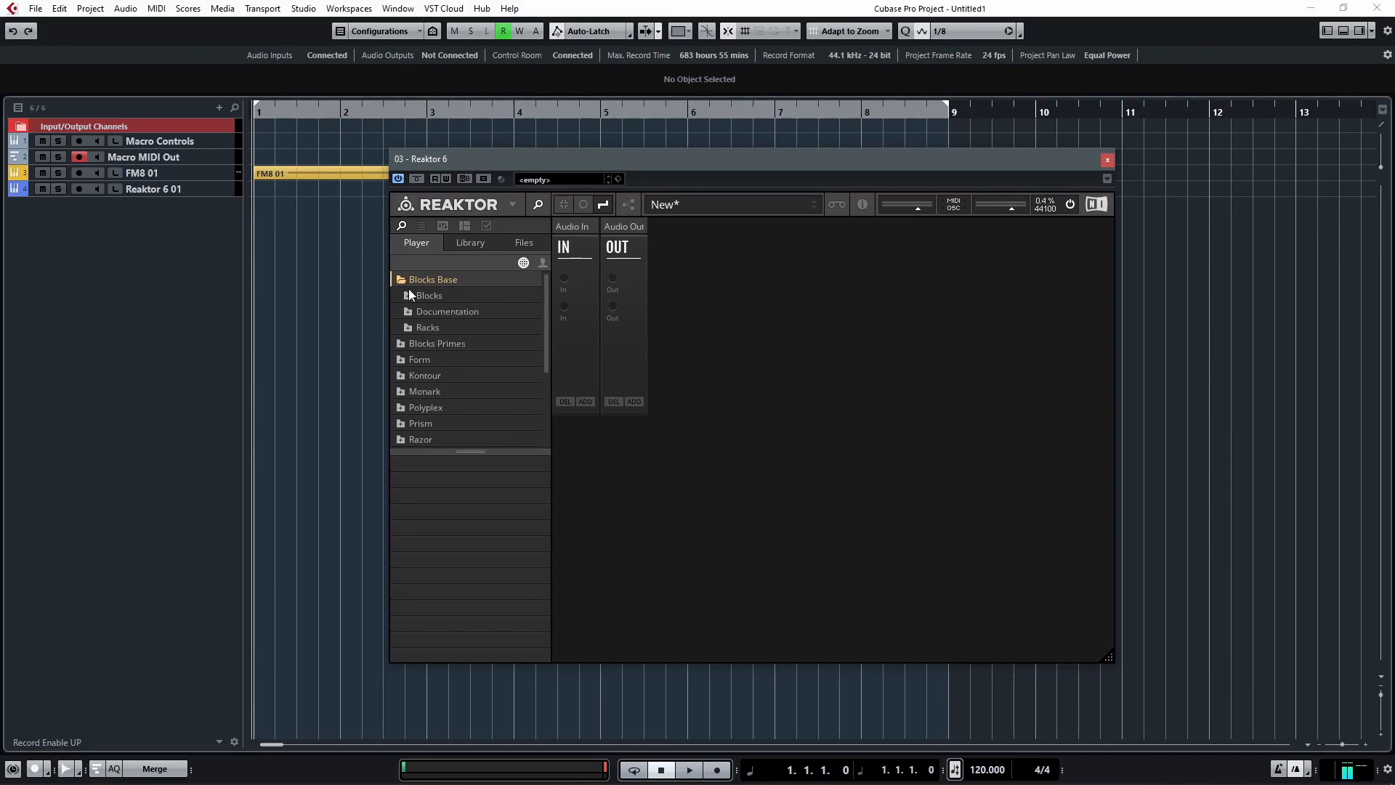
pyautogui.click(409, 296)
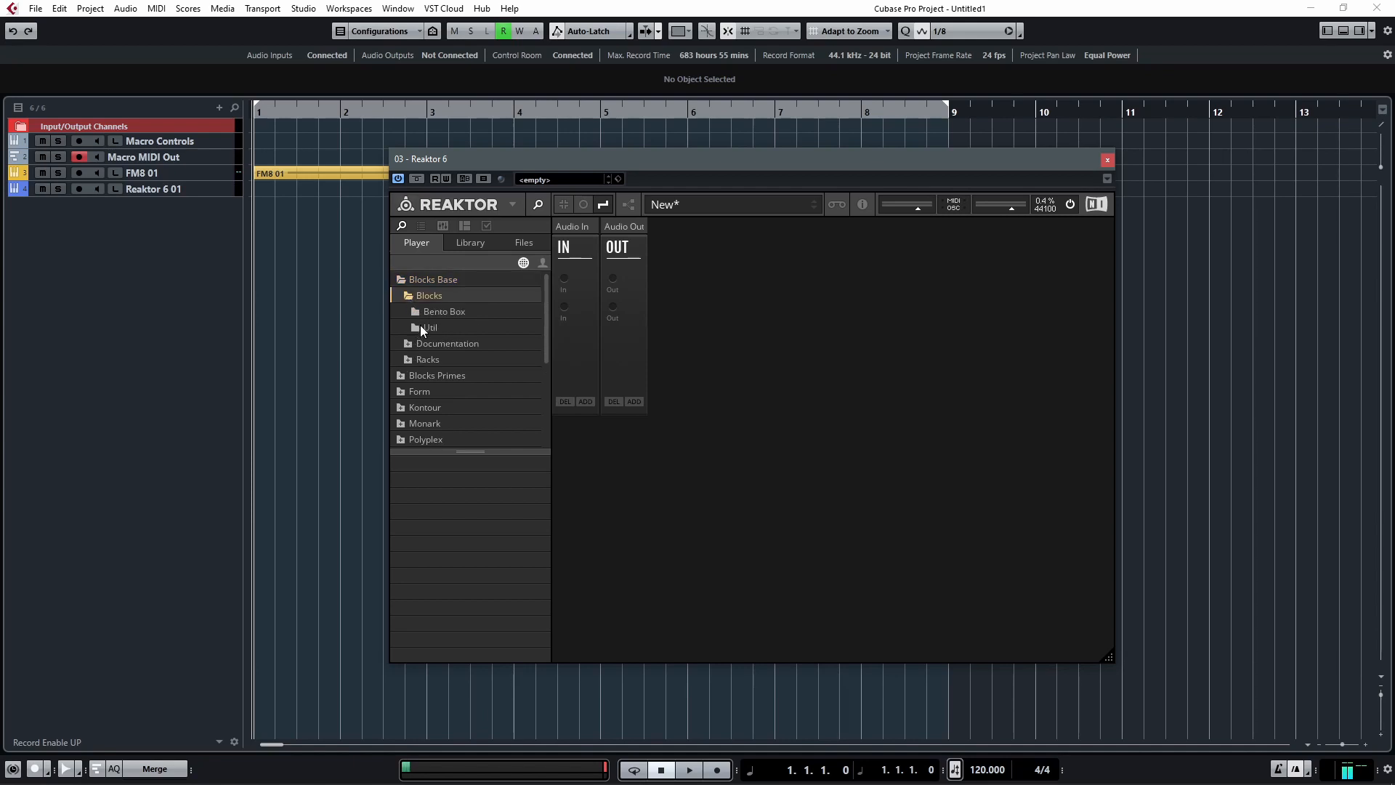
pyautogui.click(420, 326)
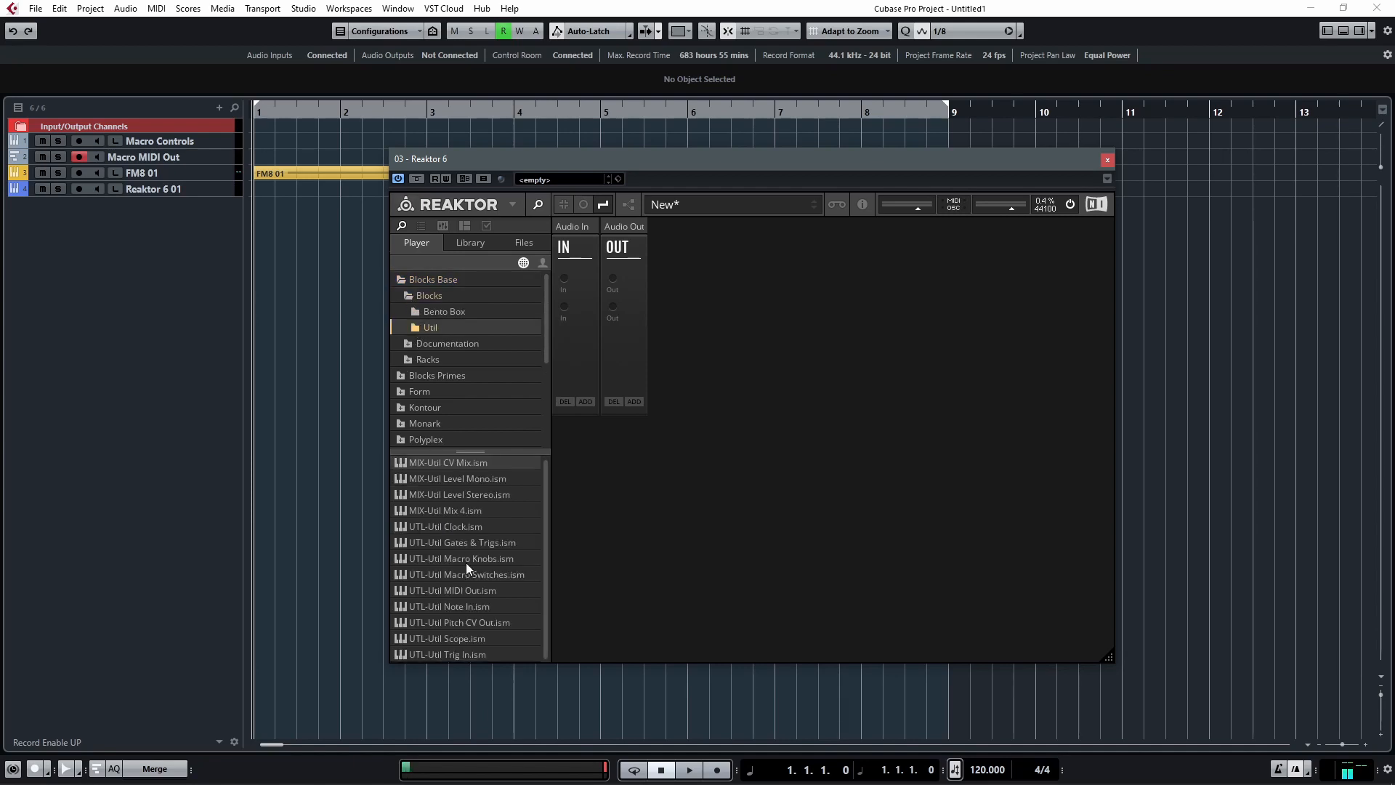
pyautogui.moveTo(452, 558); pyautogui.dragTo(695, 264)
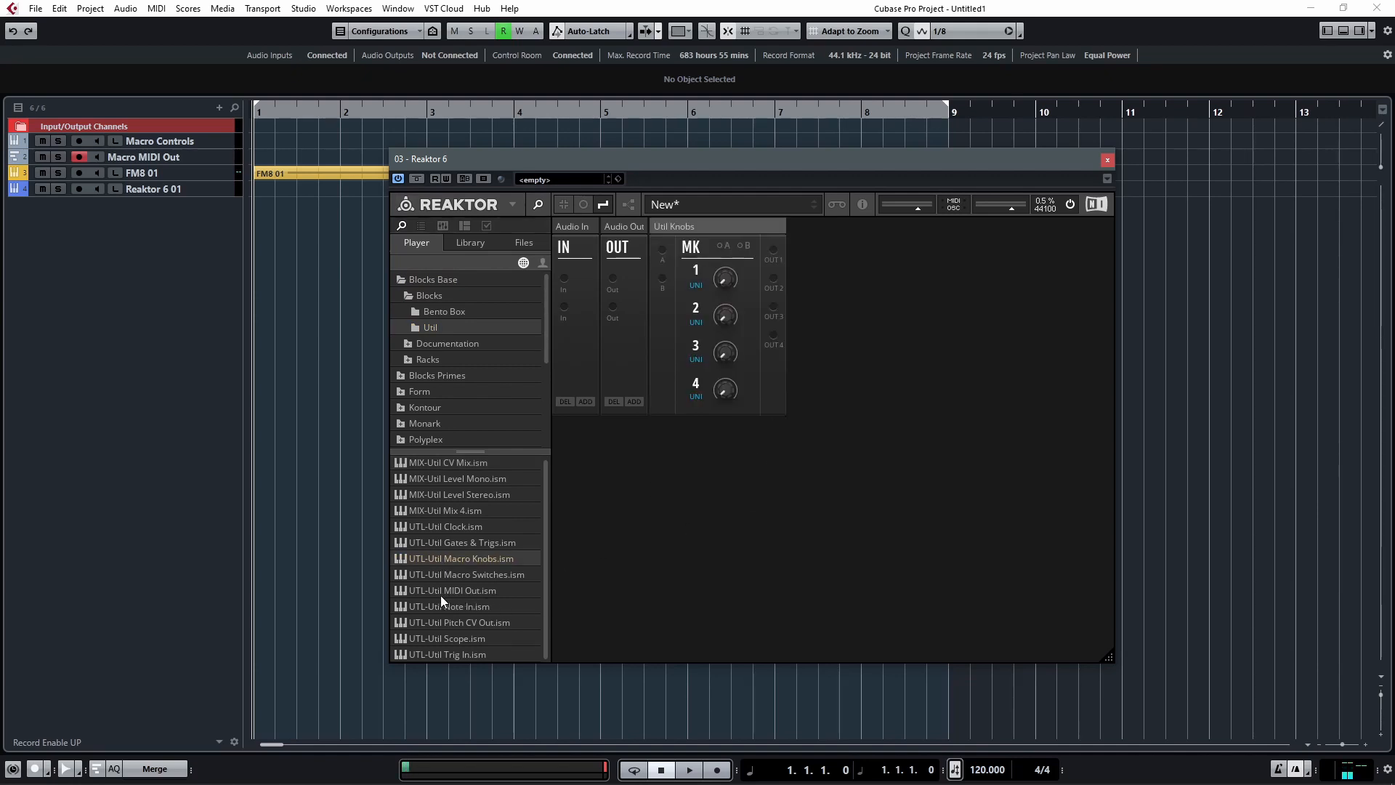
pyautogui.moveTo(441, 595); pyautogui.dragTo(822, 248)
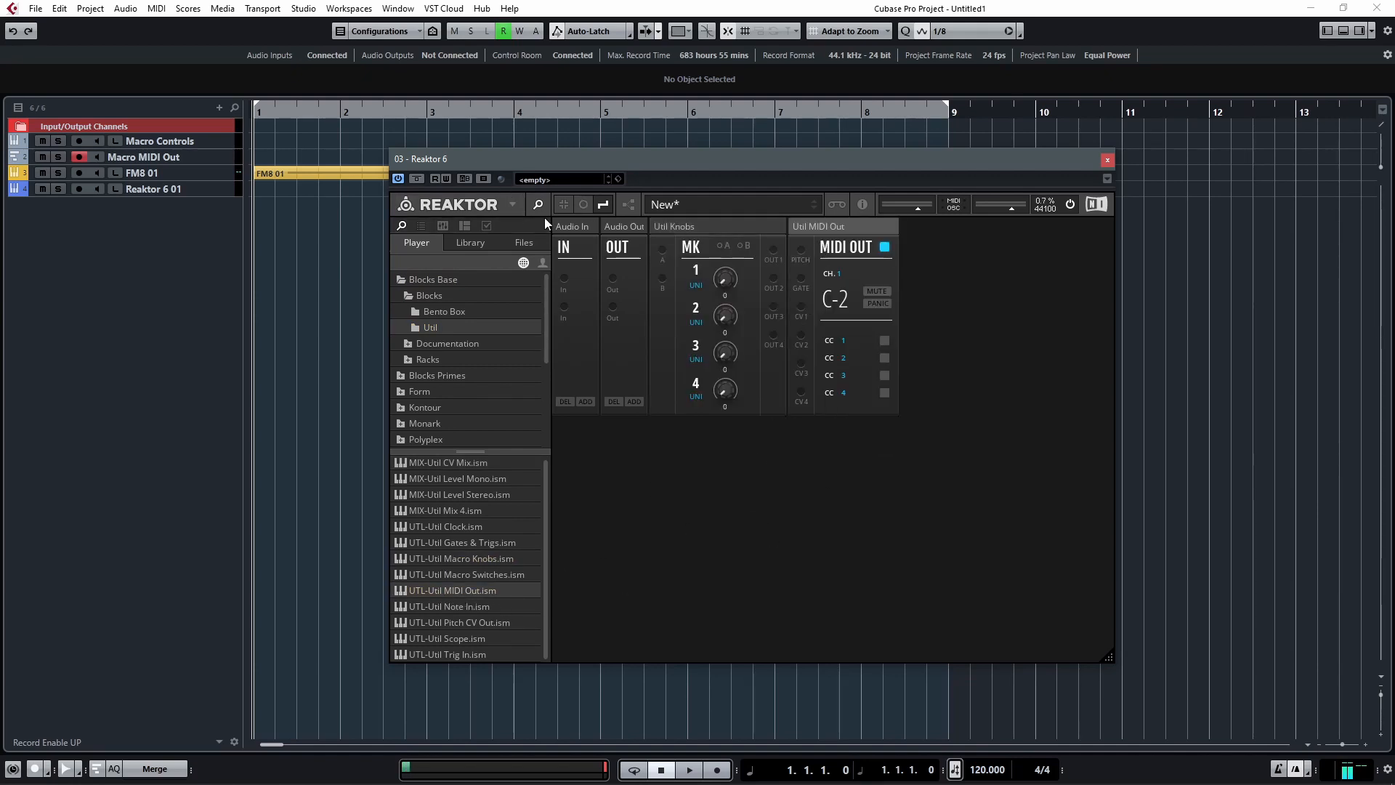
# Move the Audio In and Audio Out blocks to a row below the Util blocks and hide Reaktor's browser
pyautogui.moveTo(573, 224); pyautogui.dragTo(661, 415)
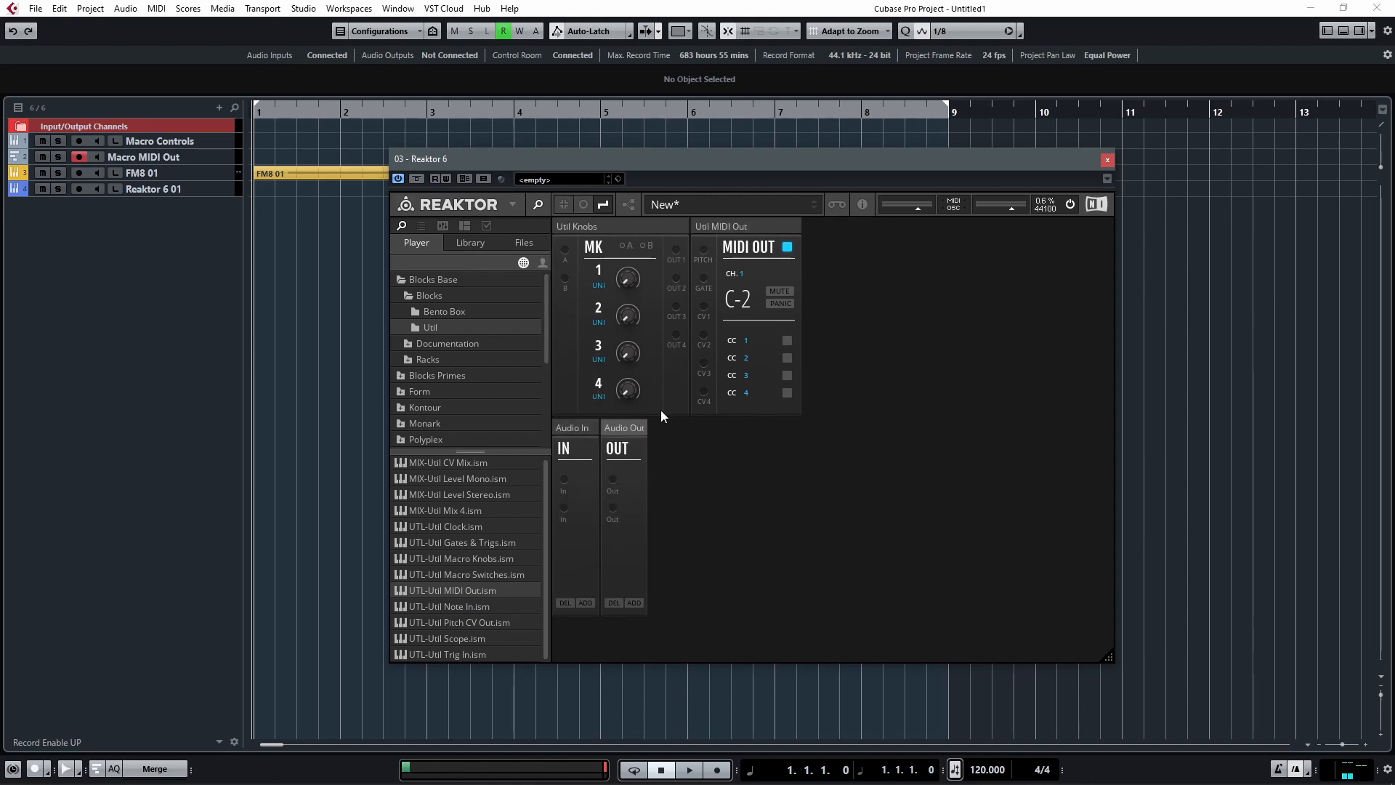
pyautogui.click(538, 204)
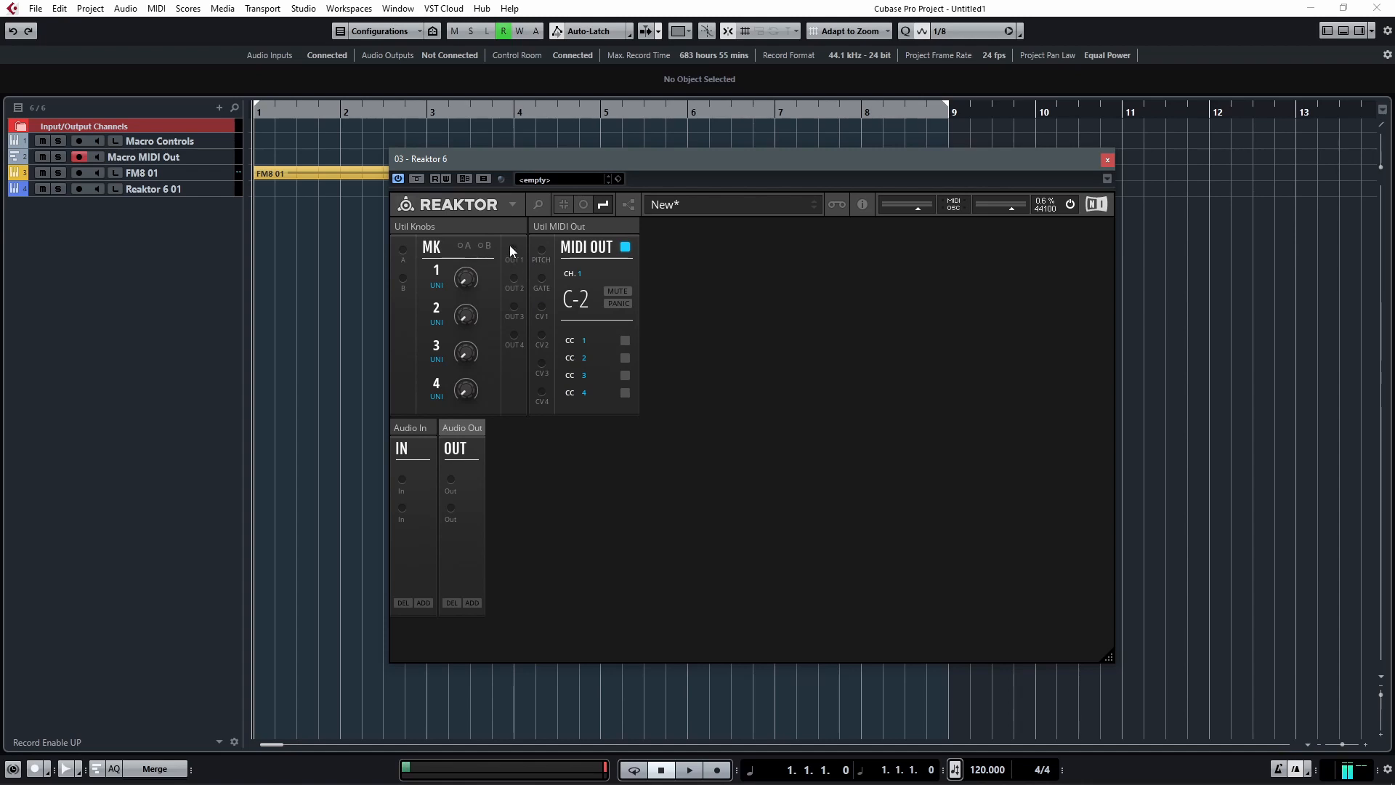
# Cable the four Macro Knobs outputs to the MIDI Out block's CV 1 to CV 4 inputs and try knob 1
pyautogui.moveTo(512, 249); pyautogui.dragTo(543, 396)
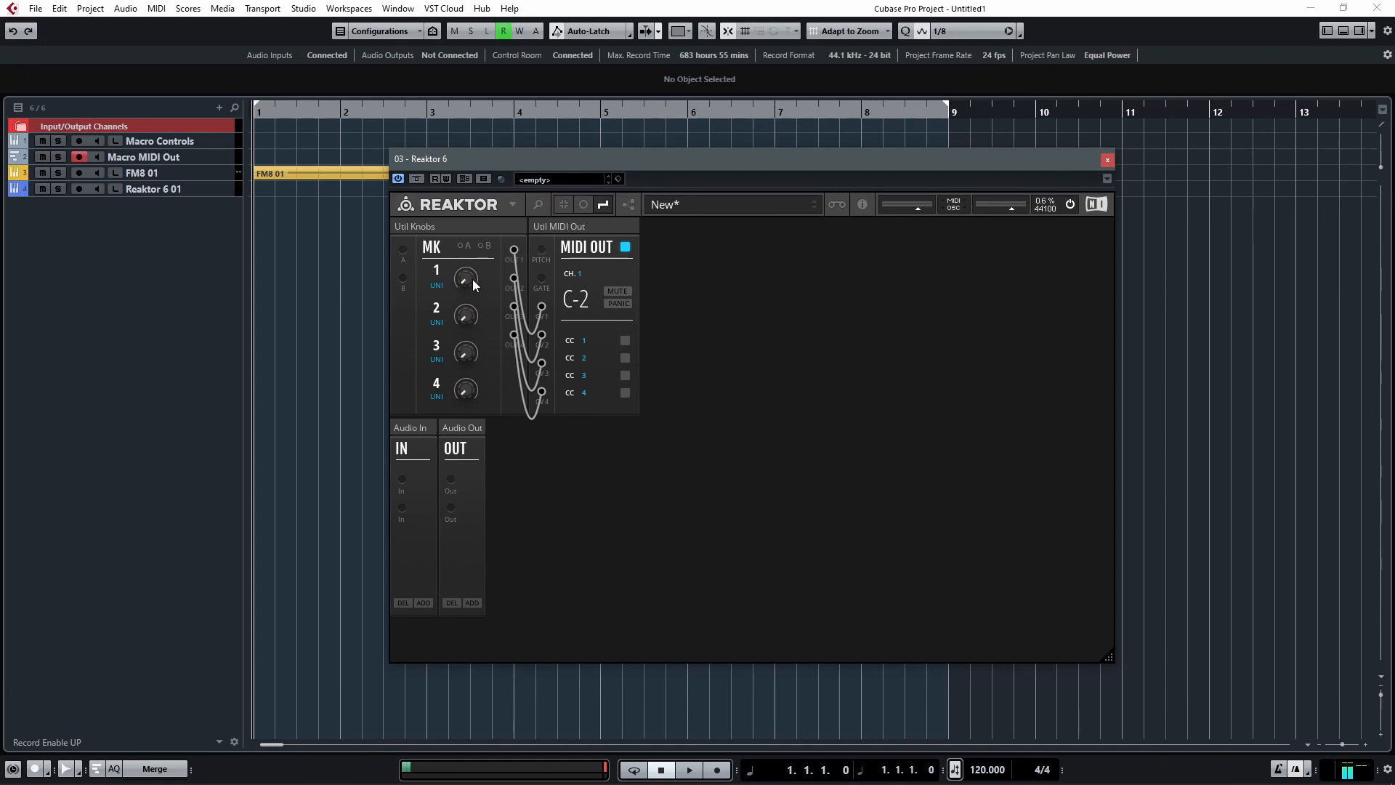
pyautogui.moveTo(473, 278); pyautogui.dragTo(558, 322)
pyautogui.moveTo(464, 280); pyautogui.dragTo(549, 117)
pyautogui.moveTo(469, 276); pyautogui.dragTo(453, 316)
# Set the MIDI Out block's four CC numbers to 16, 17, 18 and 19, and test knob 1
pyautogui.scroll(1, 593, 339)
pyautogui.moveTo(584, 354); pyautogui.dragTo(608, 346)
pyautogui.moveTo(599, 362); pyautogui.dragTo(598, 364)
pyautogui.scroll(2, 609, 388)
pyautogui.moveTo(474, 282); pyautogui.dragTo(489, 581)
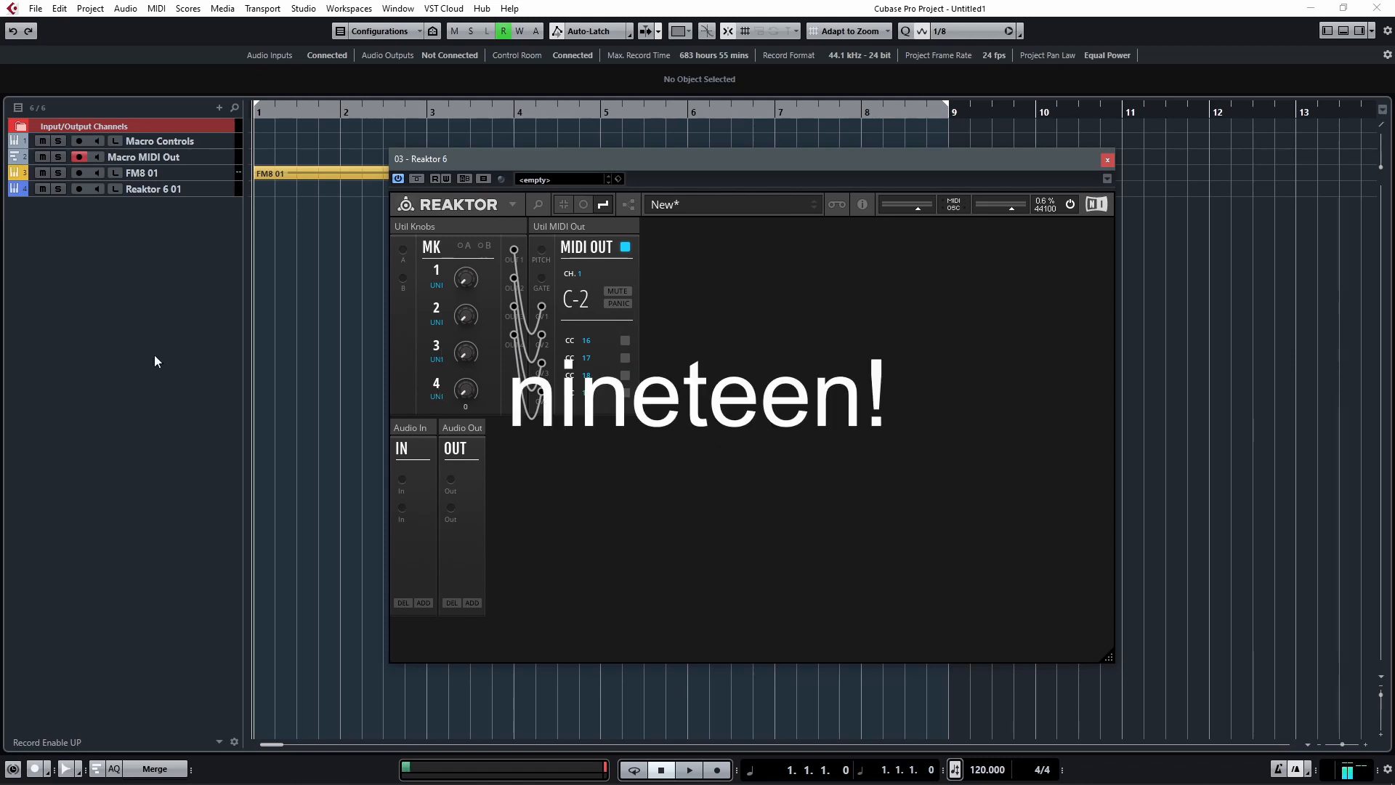
# Add one new MIDI track with the default name below the Reaktor 6 track
pyautogui.click(123, 239)
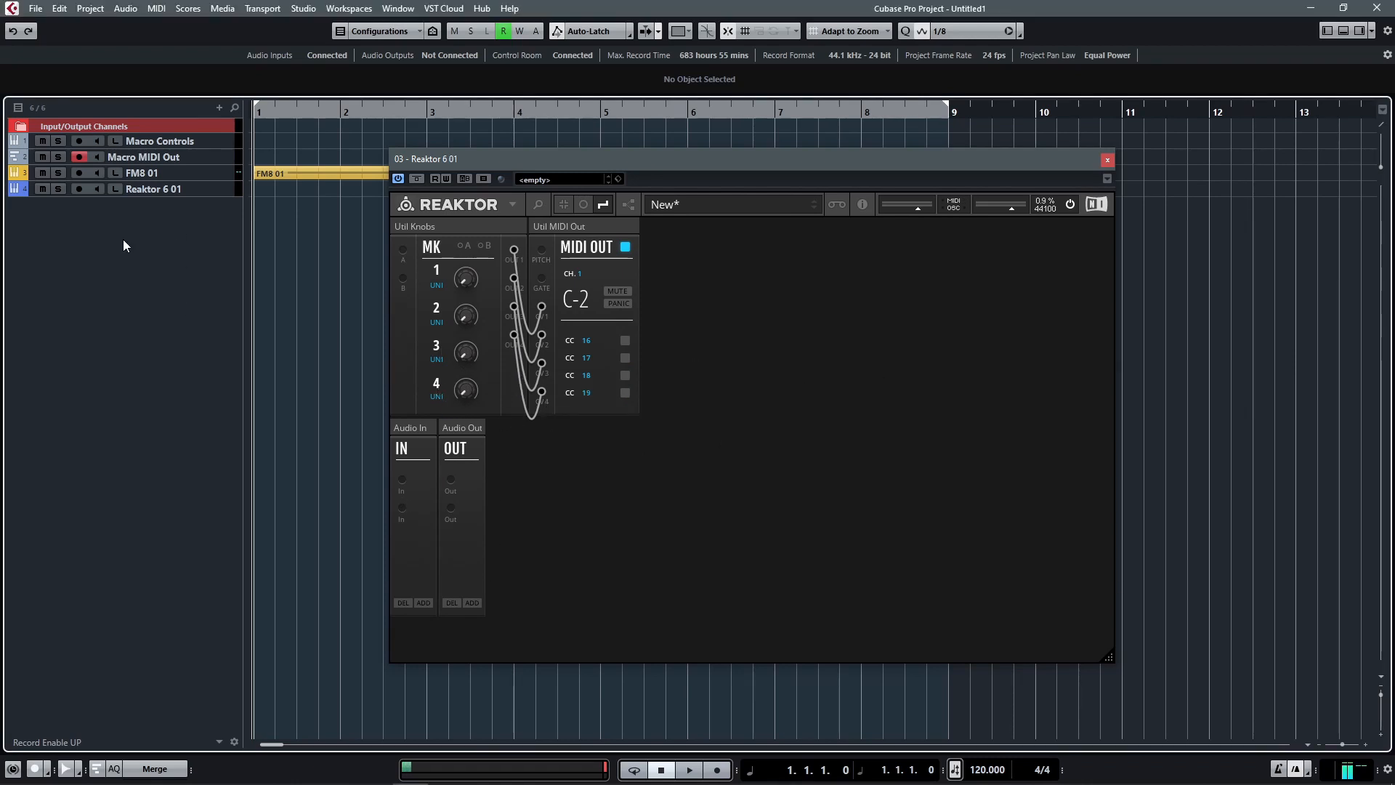
pyautogui.rightClick(150, 227)
pyautogui.click(181, 267)
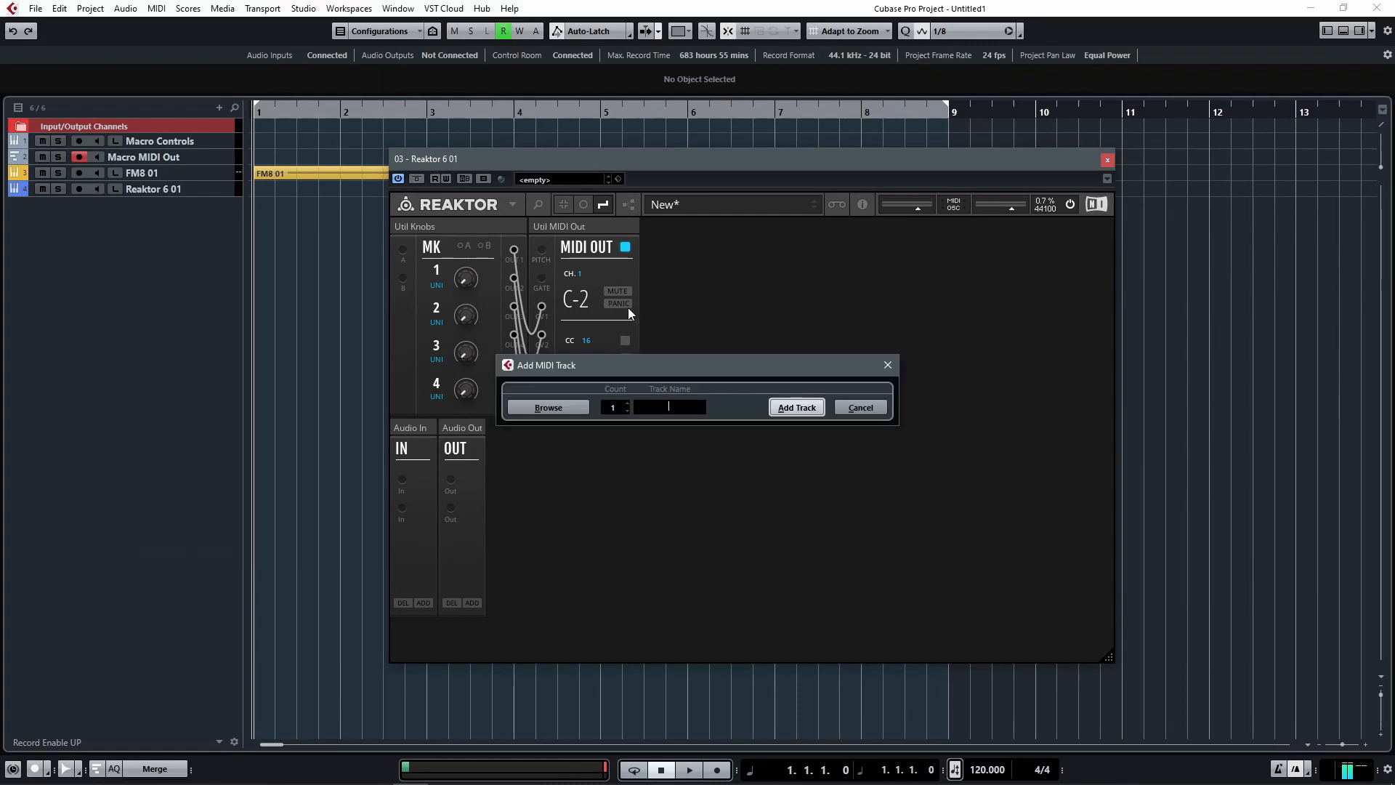
pyautogui.click(823, 412)
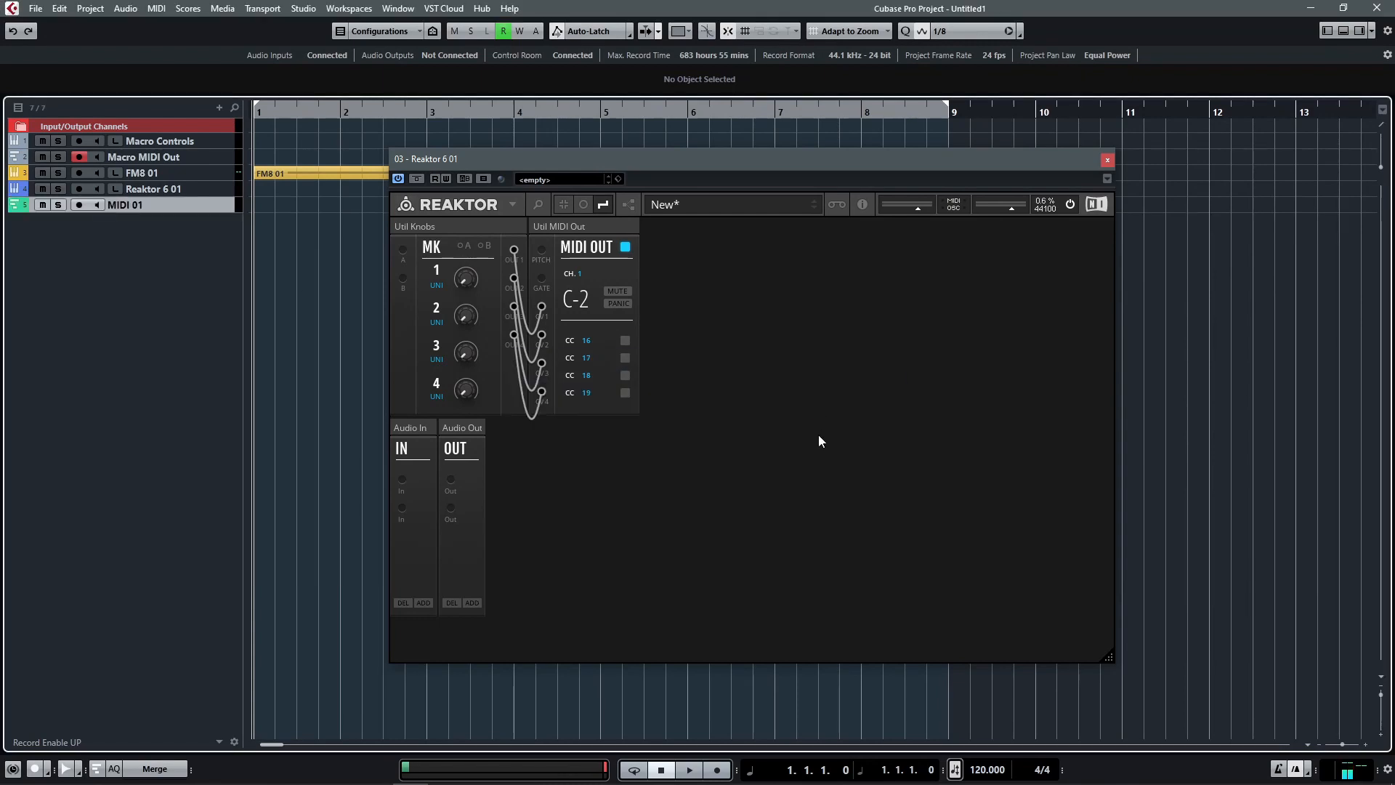
# Show the track Inspector for the new MIDI track and shift the Reaktor window clear of the track list
pyautogui.click(1327, 30)
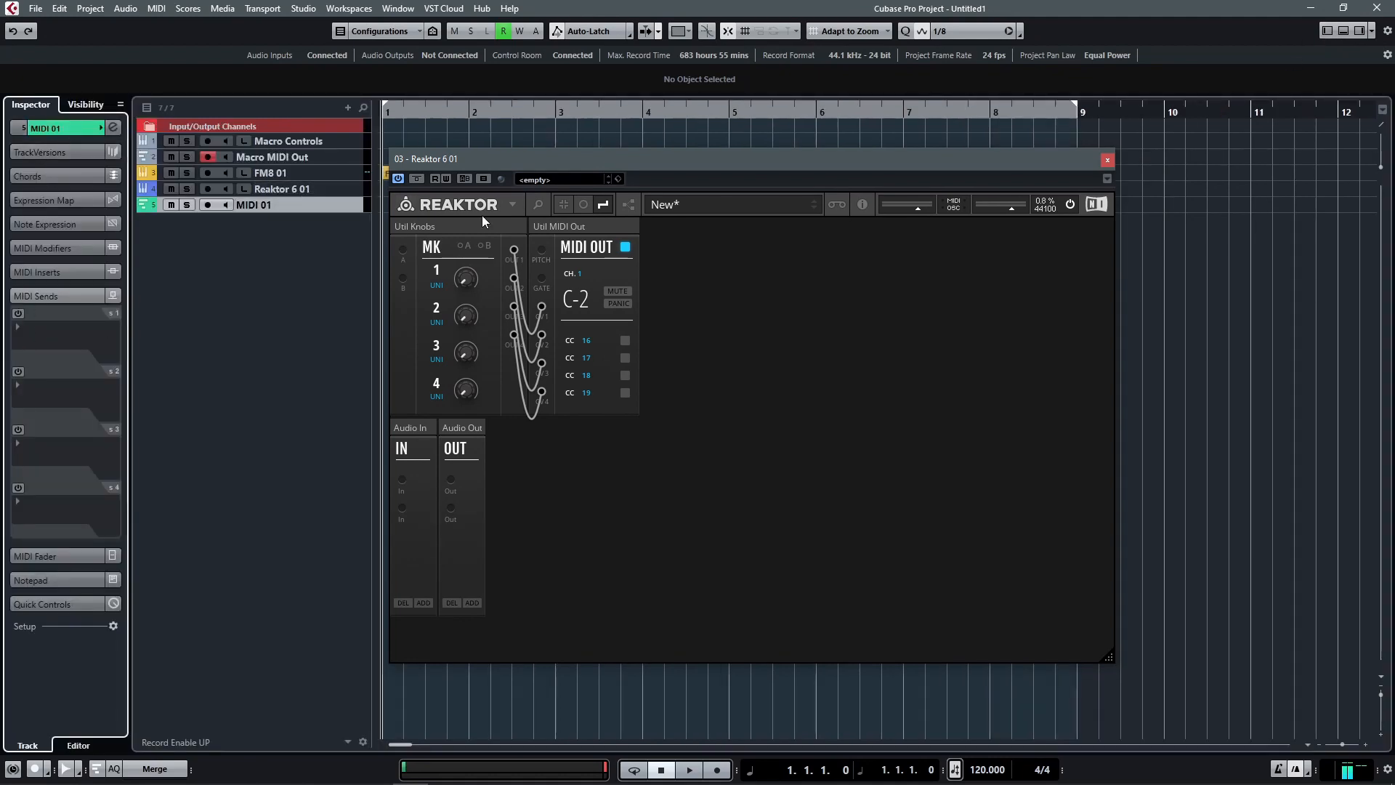
pyautogui.moveTo(580, 166); pyautogui.dragTo(647, 167)
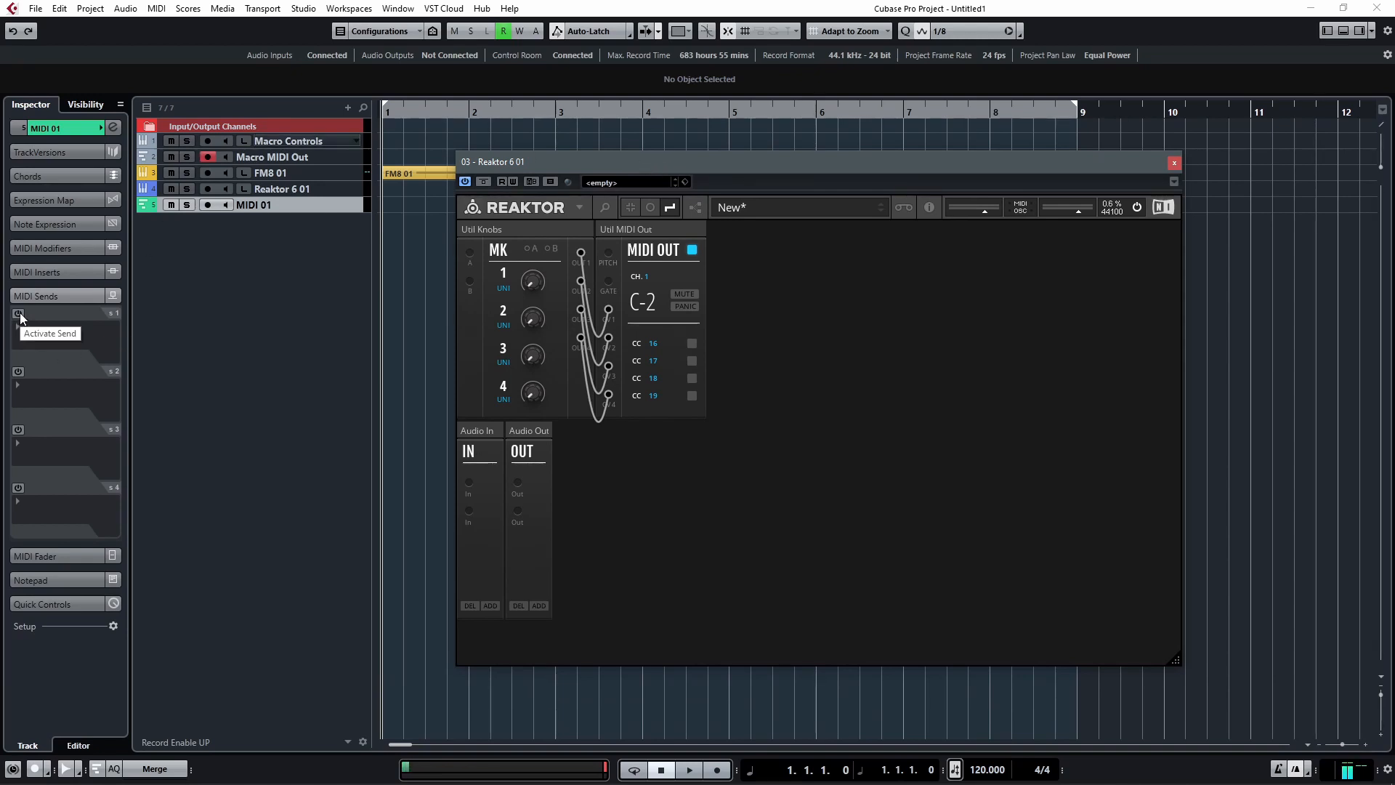
pyautogui.click(72, 125)
# Move the Macro Controls, Macro MIDI Out and FM8 01 tracks into a collapsed folder track named FM8
pyautogui.click(312, 140)
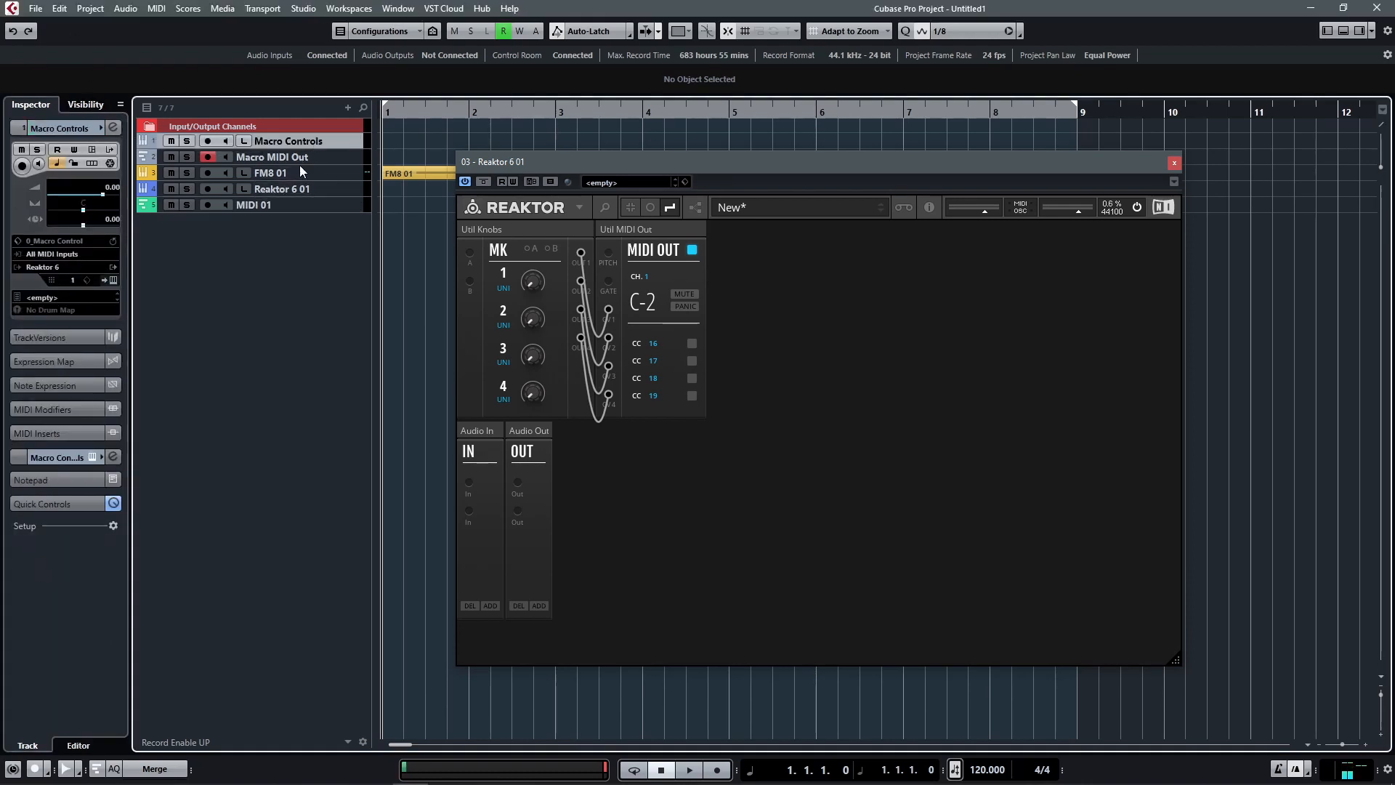
pyautogui.keyDown('shift'); pyautogui.click(295, 169); pyautogui.keyUp('shift')
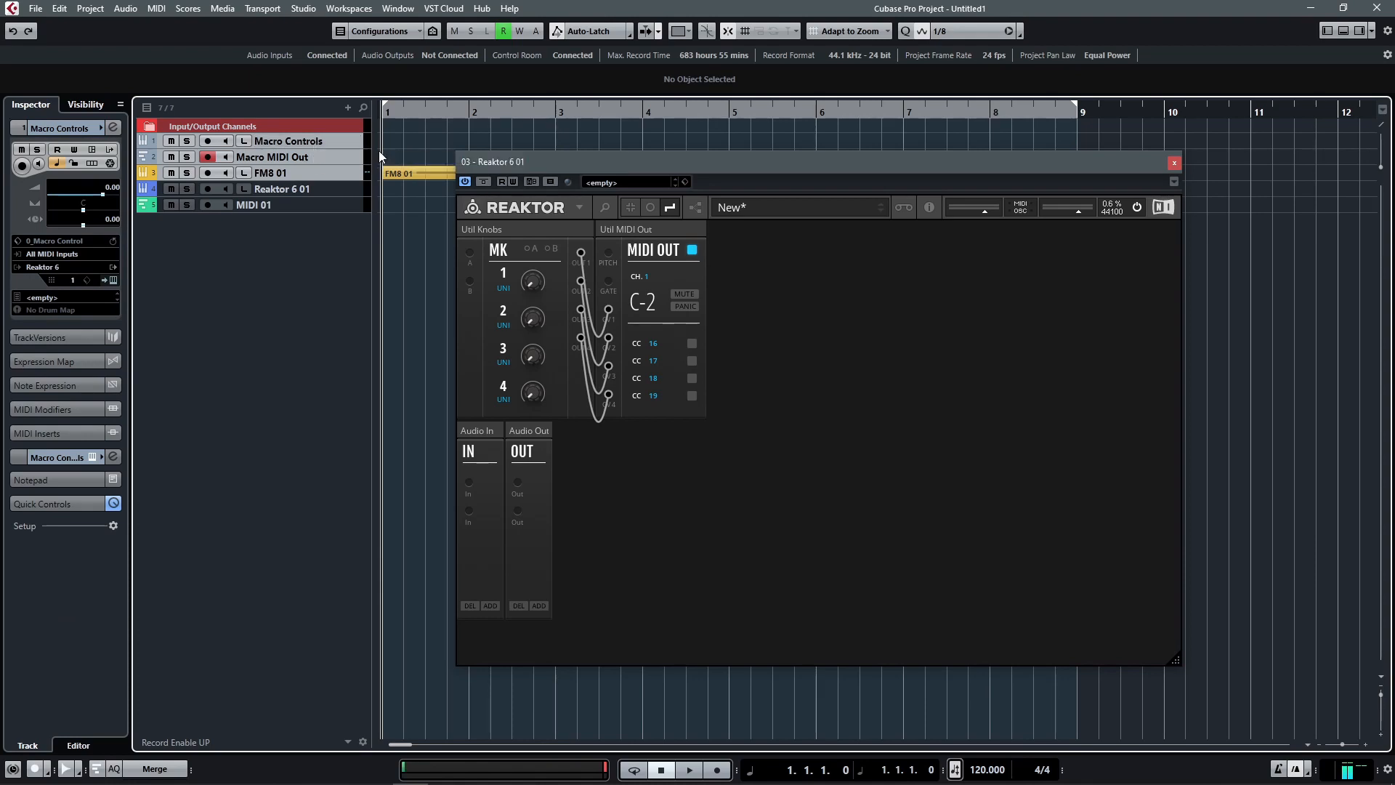
pyautogui.hotkey('ctrl', 'shift', 'f')
pyautogui.click(149, 141)
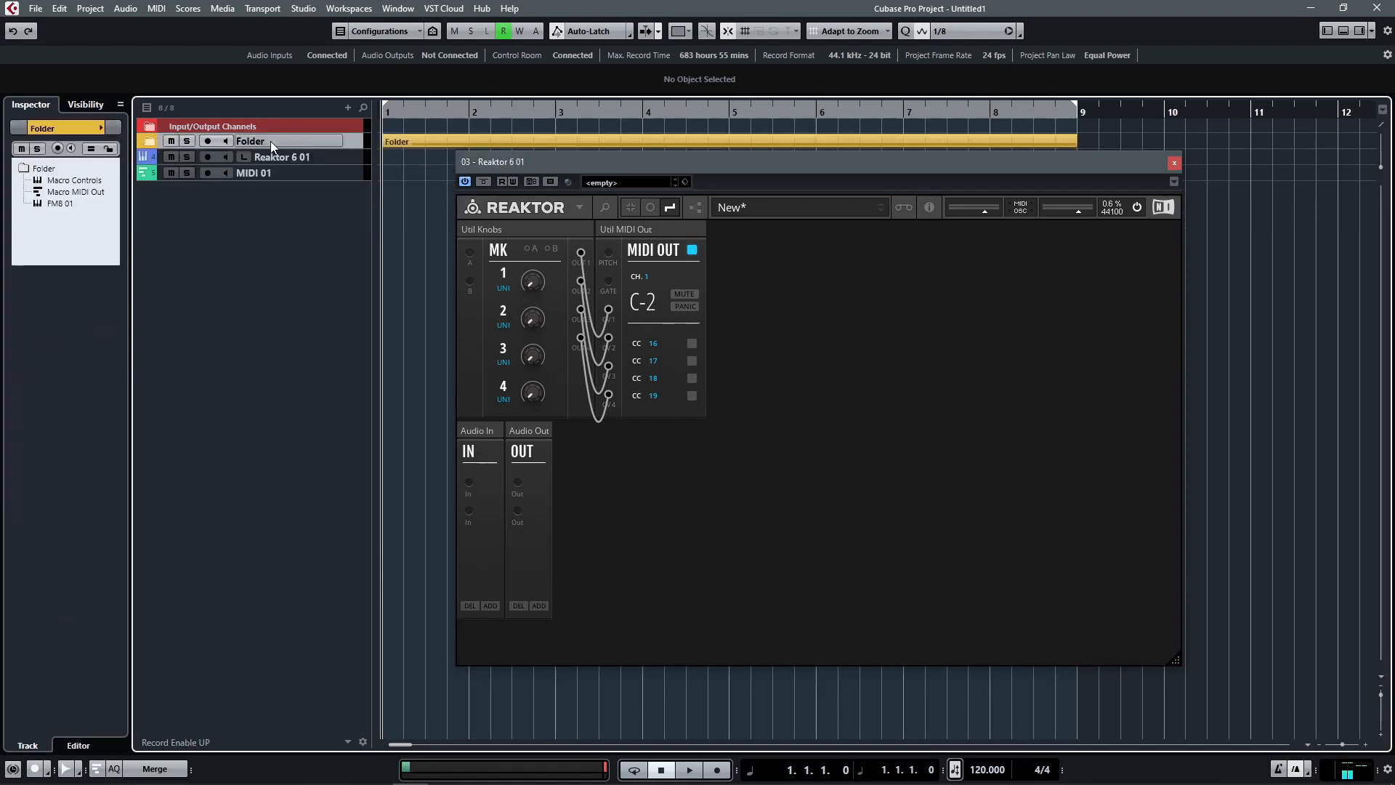
pyautogui.doubleClick(269, 141)
pyautogui.write('FM8')
pyautogui.click(255, 157)
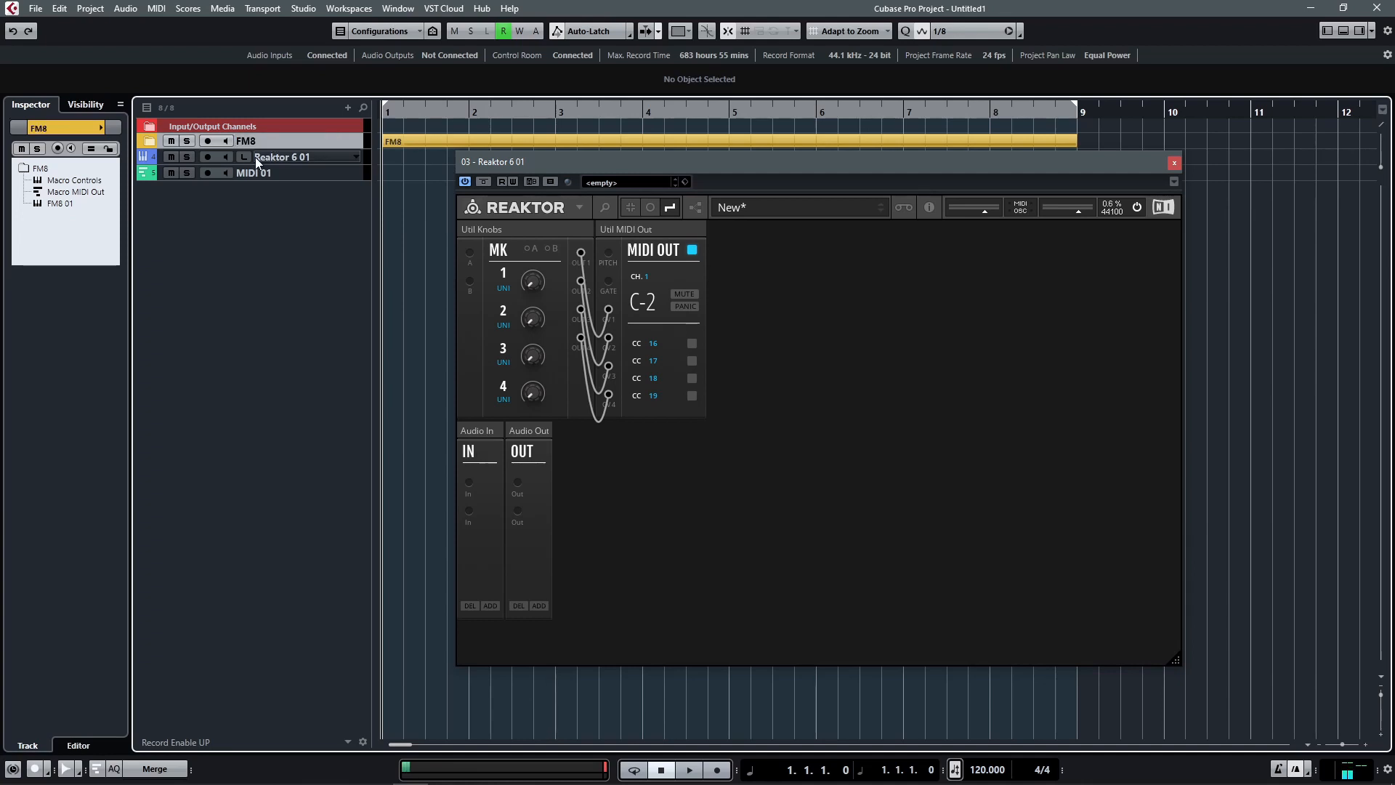
# Select the Reaktor 6 01 and MIDI 01 tracks together and assign them the default track colour
pyautogui.keyDown('shift'); pyautogui.click(298, 172); pyautogui.keyUp('shift')
pyautogui.click(688, 30)
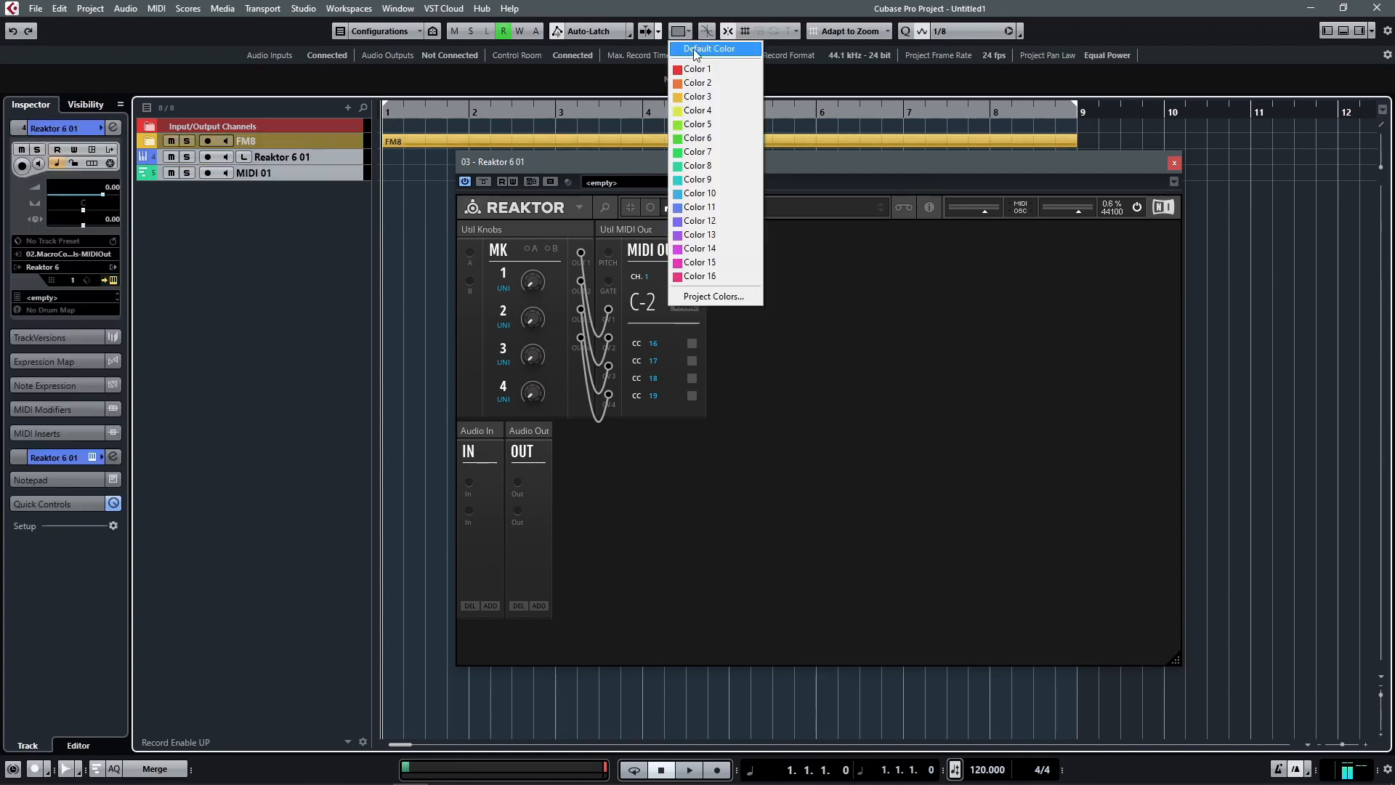
pyautogui.click(690, 68)
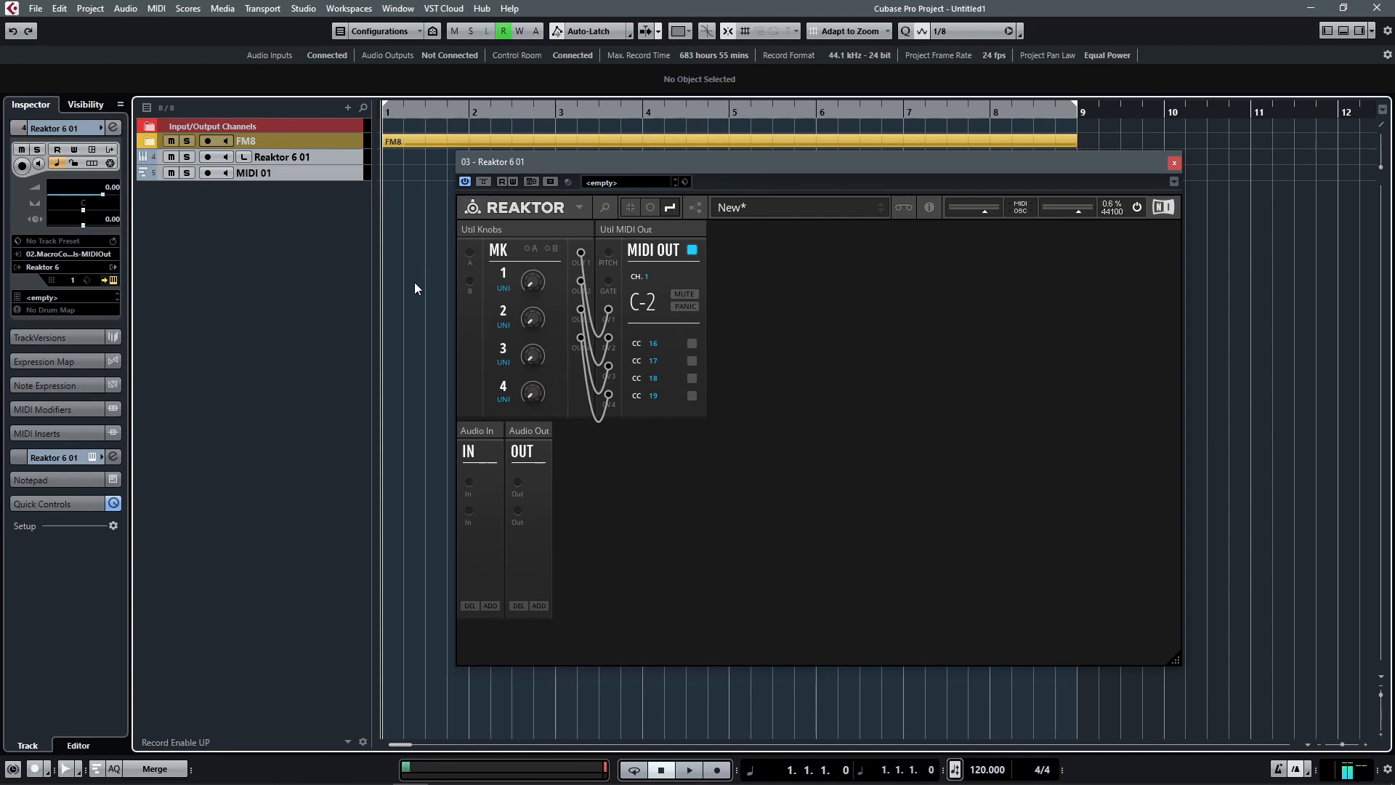
# Rename the Reaktor 6 01 instrument track as Macro Controls 2
pyautogui.click(285, 173)
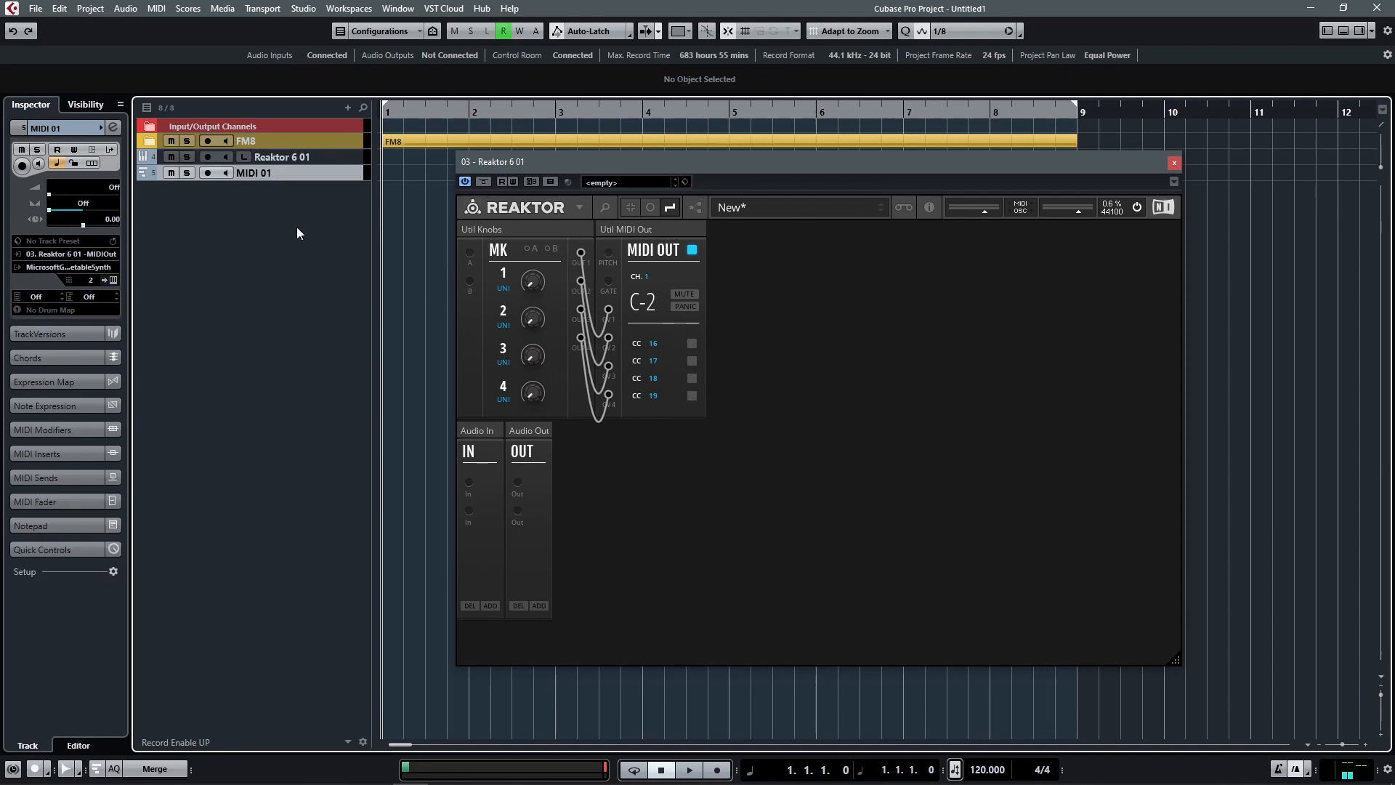
pyautogui.doubleClick(283, 157)
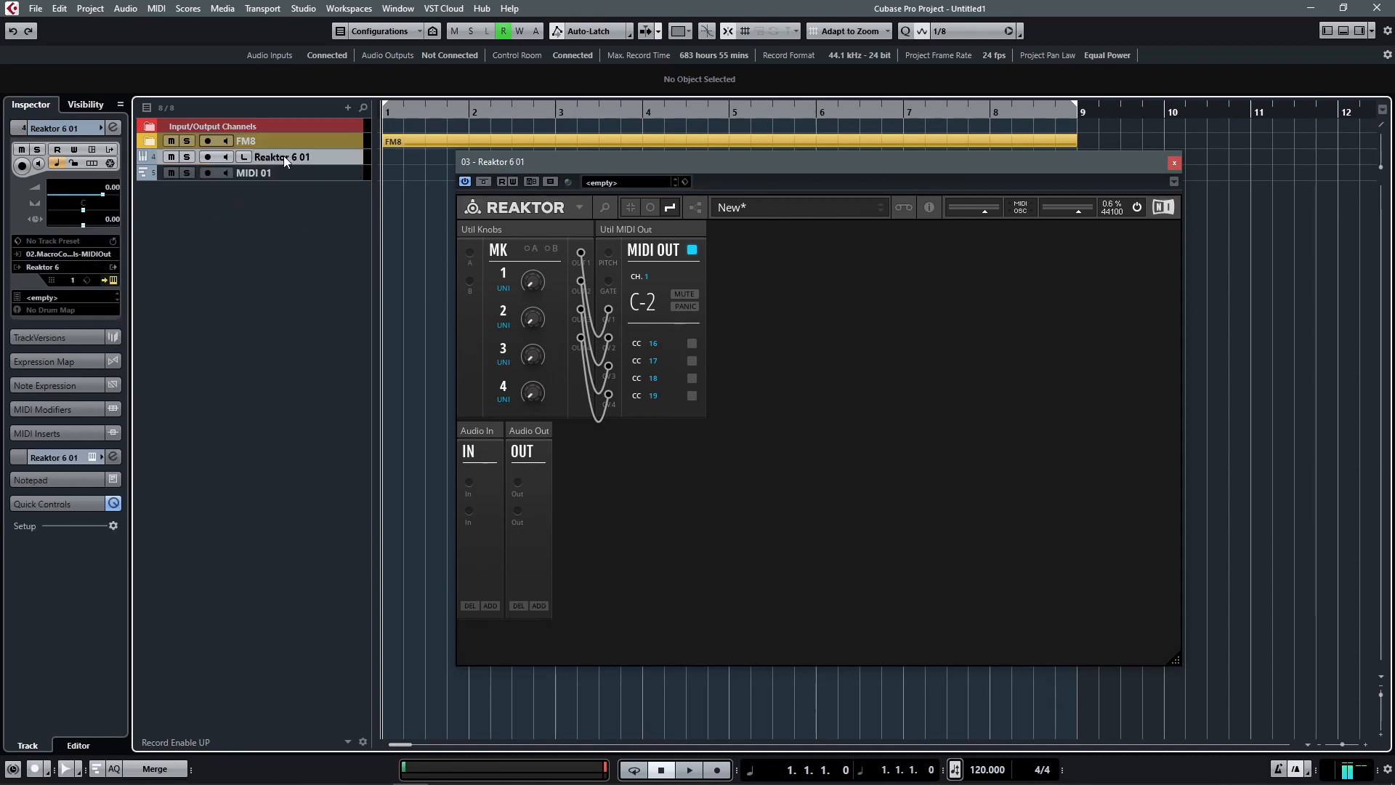
pyautogui.write('Macro Controls 2')
pyautogui.press('Return')
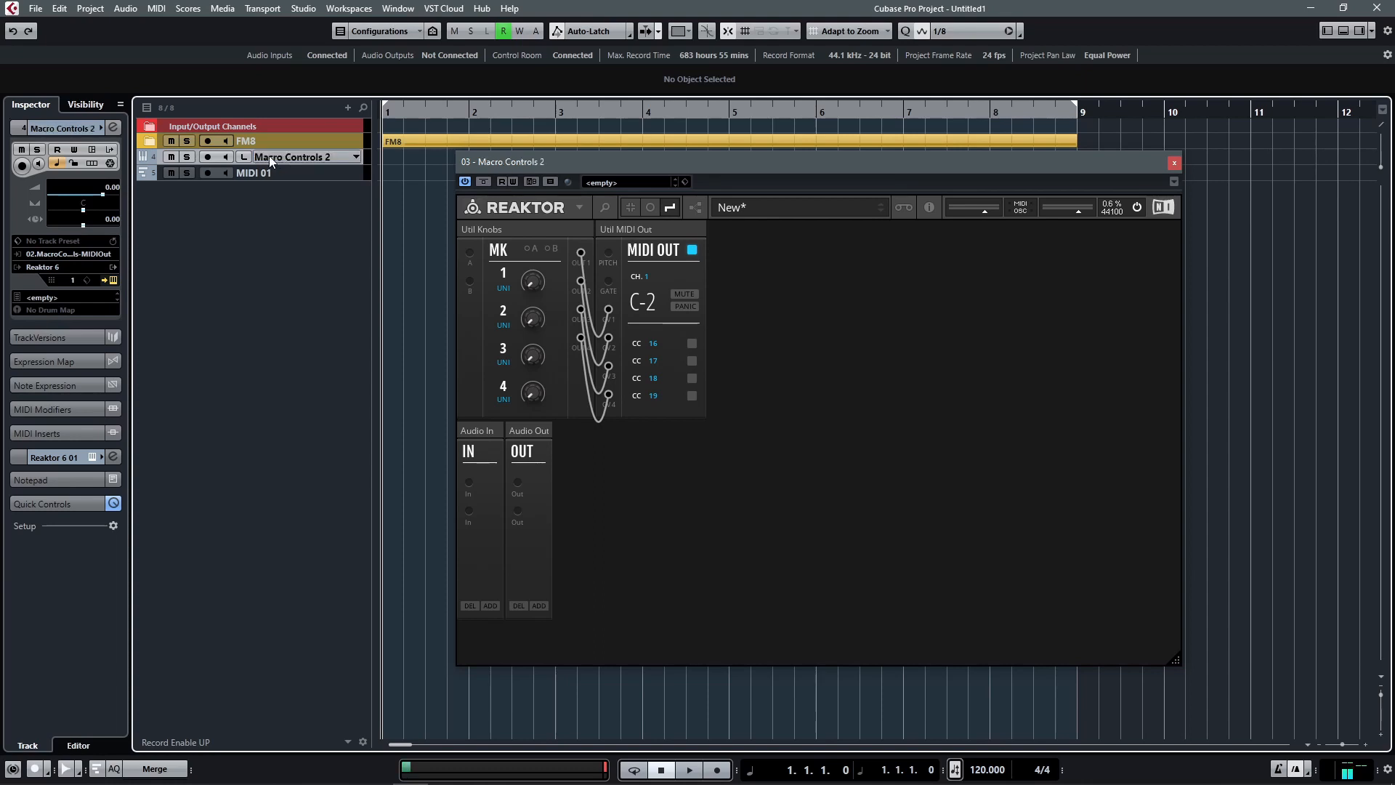
# Rename the MIDI 01 track as Macro MIDI Out 2
pyautogui.click(274, 174)
pyautogui.doubleClick(273, 175)
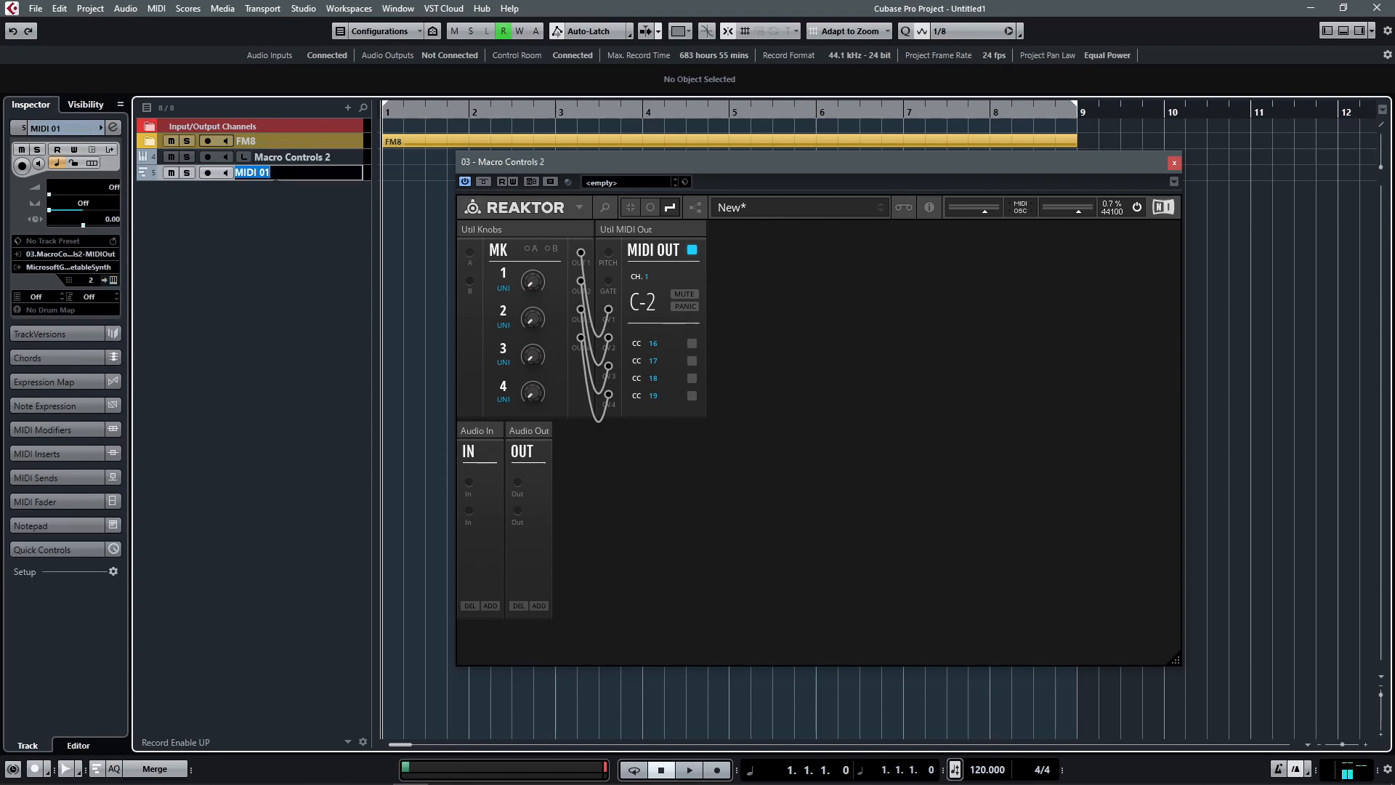
pyautogui.write('Macro MIDI Out 2')
pyautogui.press('Return')
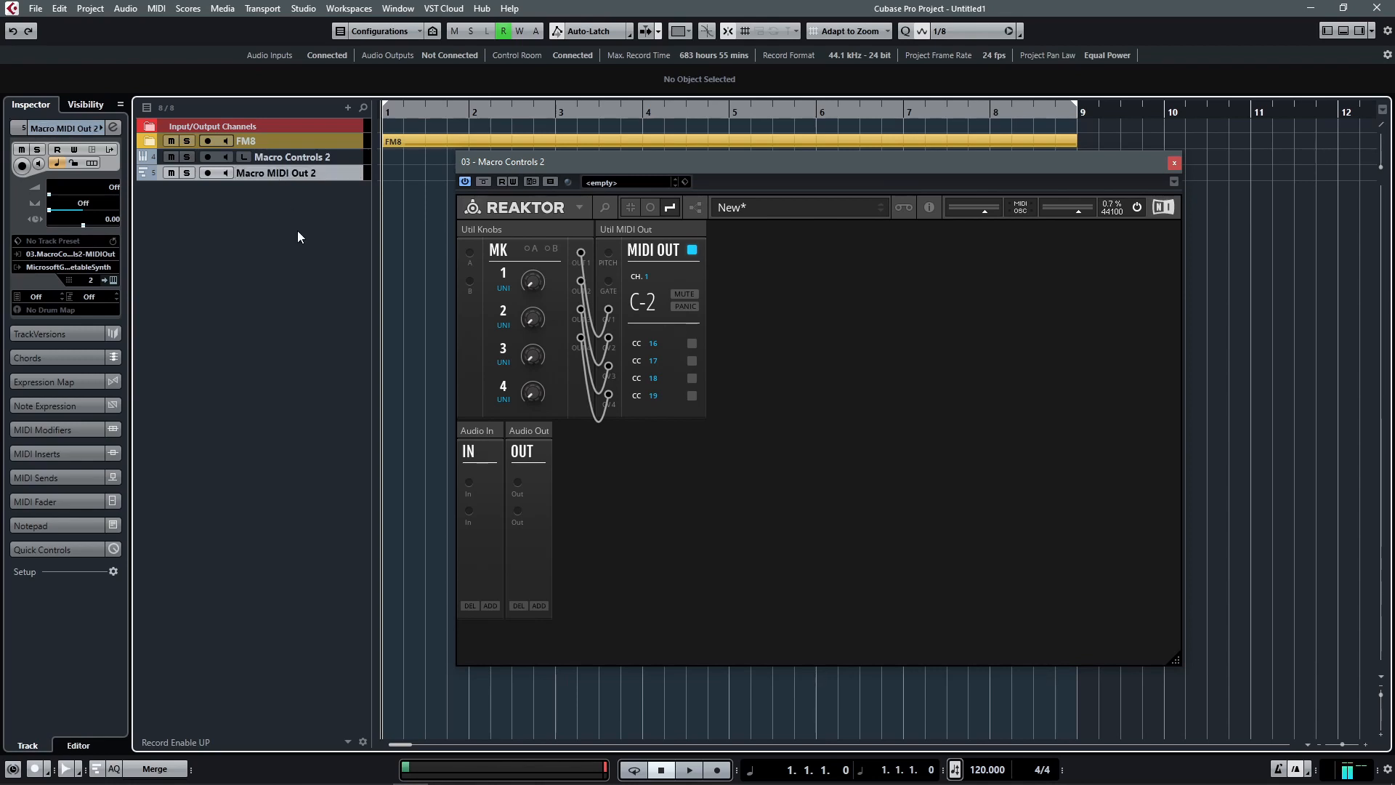
# Route Macro MIDI Out 2 with input 03. Macro Controls 2 - MIDI Out and output Not Connected, and activate its first MIDI send
pyautogui.click(69, 255)
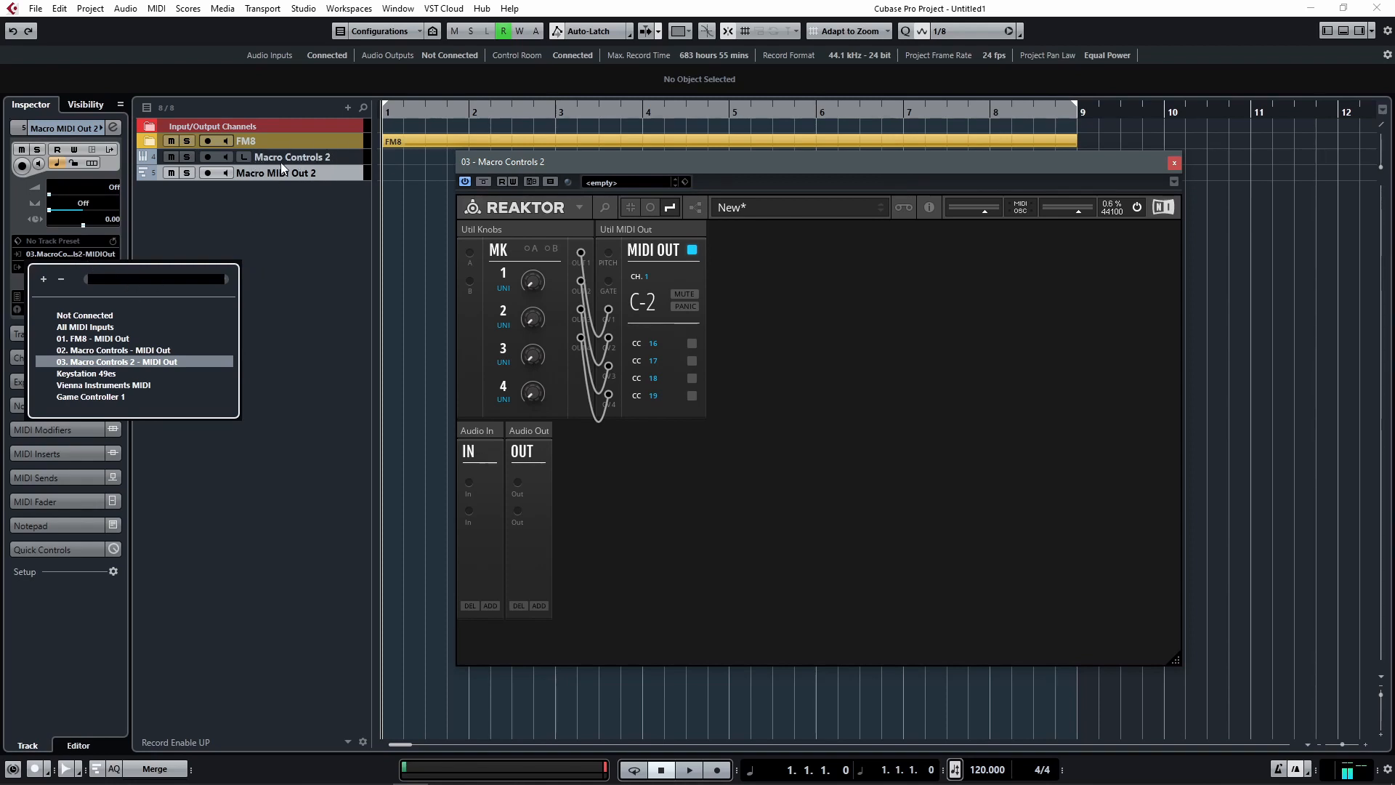
pyautogui.click(146, 359)
pyautogui.click(59, 268)
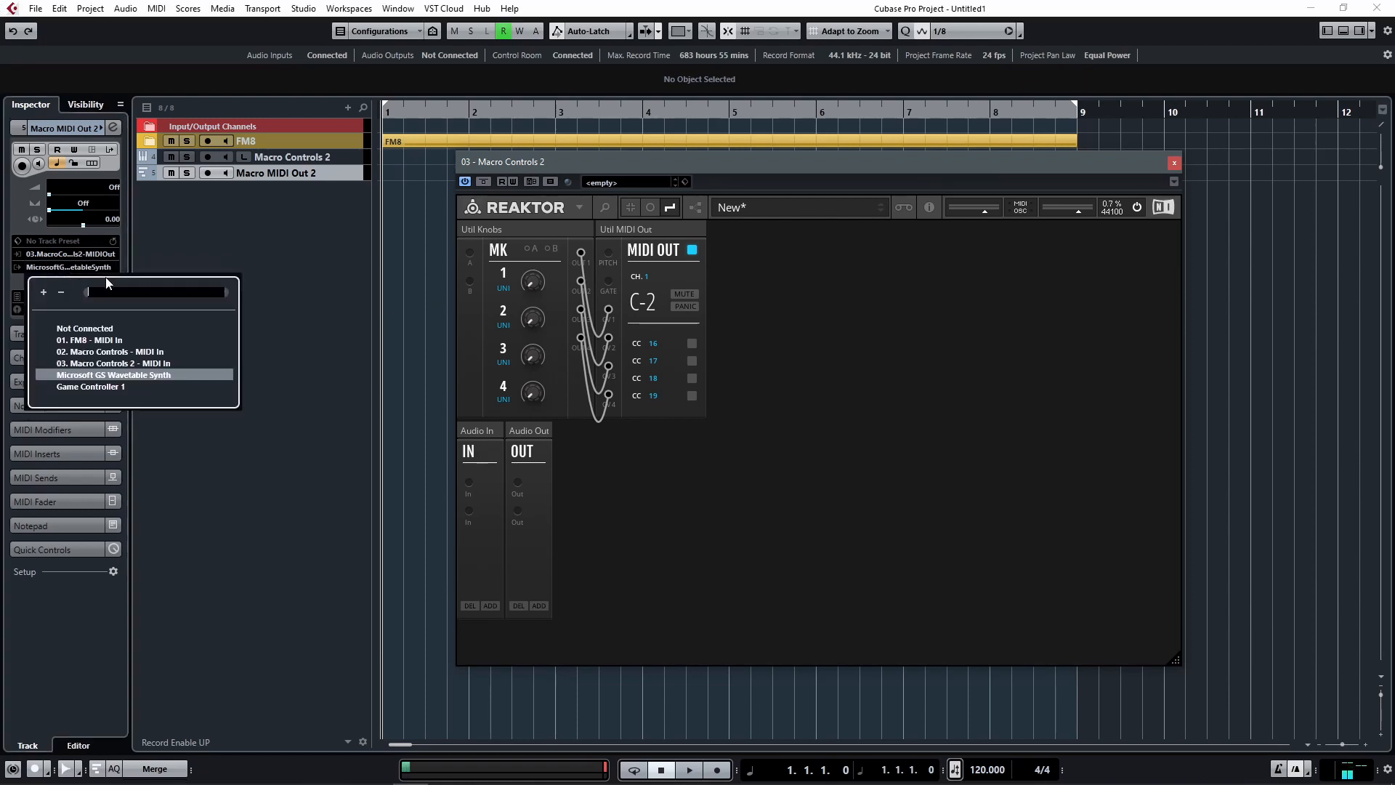
pyautogui.click(102, 329)
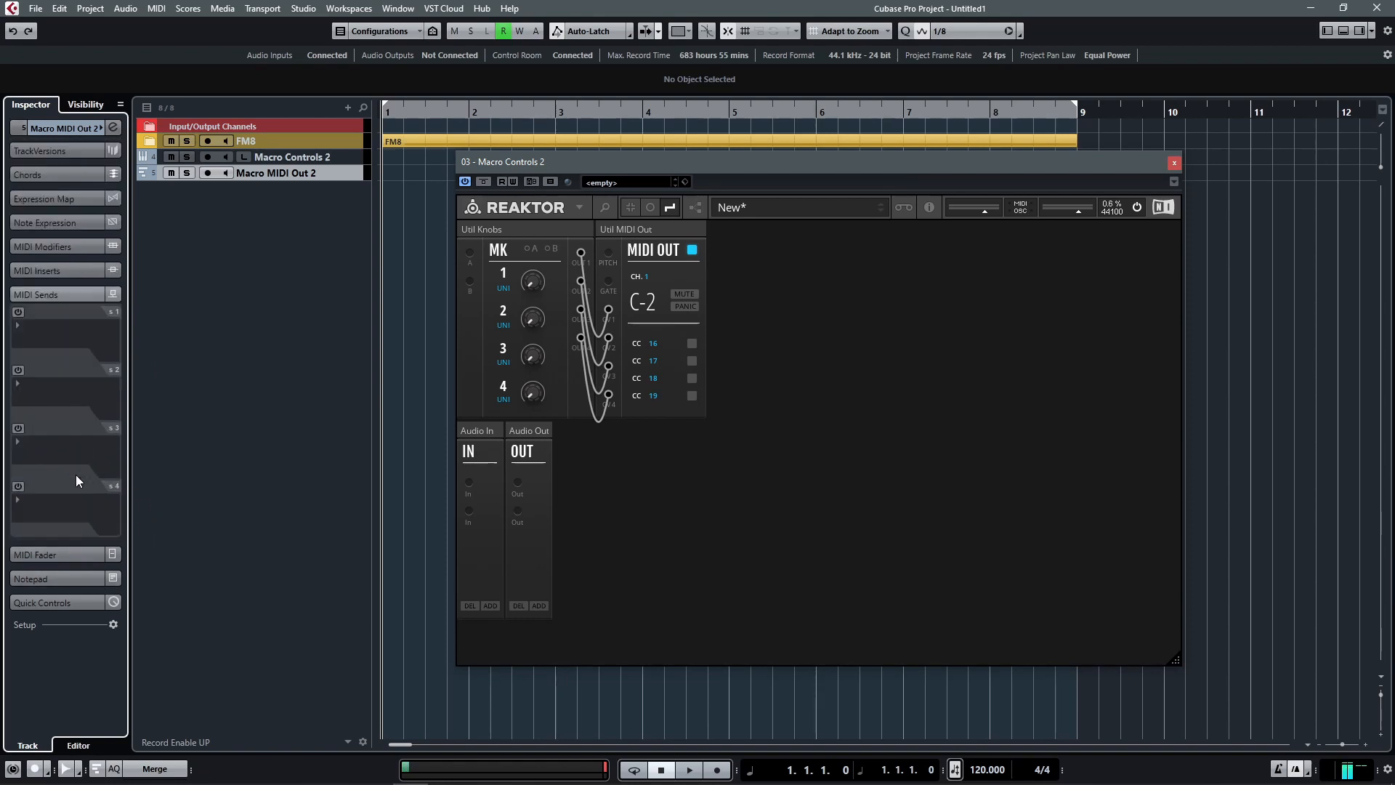
pyautogui.click(75, 476)
pyautogui.click(18, 313)
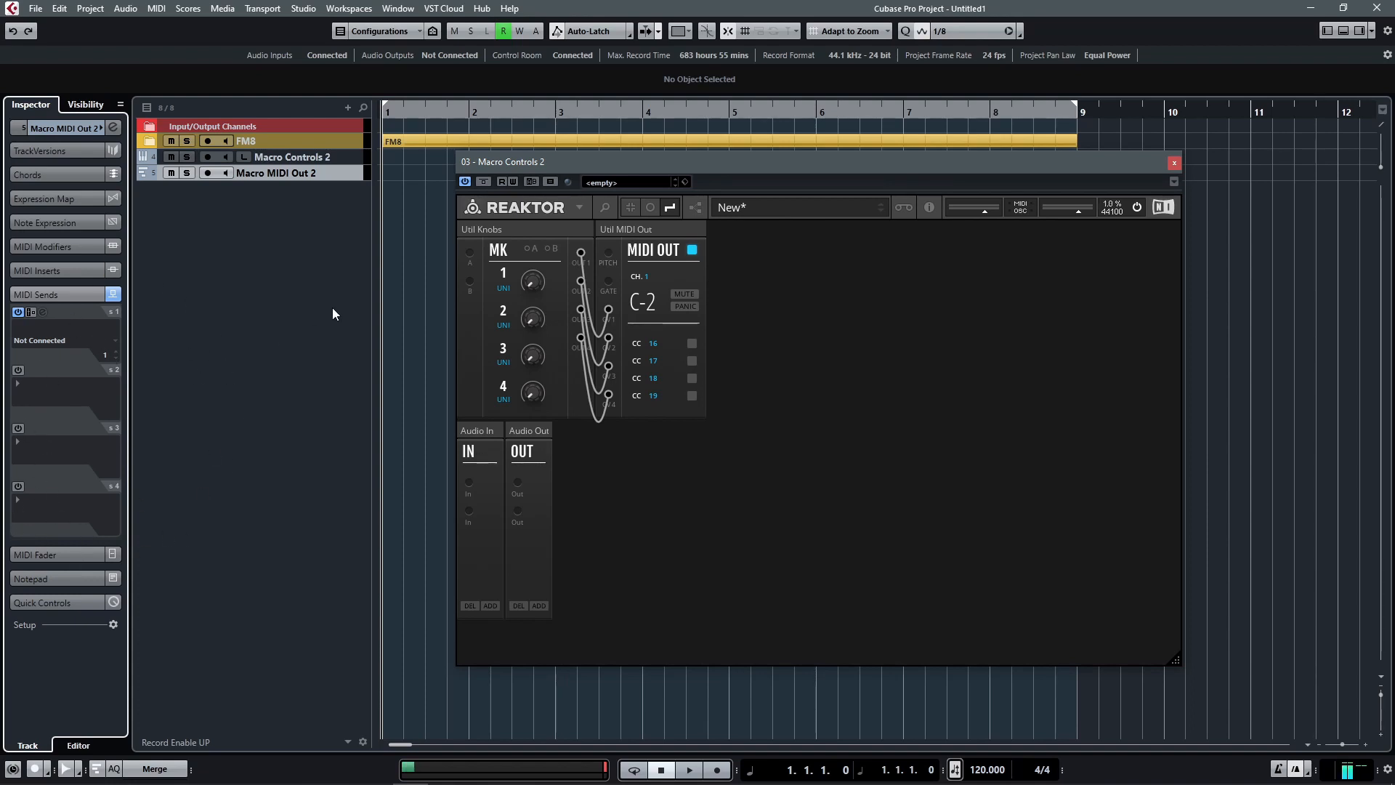
# Add one Retrologue instrument track with Stereo Out routing and shift the synth window clear of the track list
pyautogui.rightClick(319, 242)
pyautogui.click(385, 269)
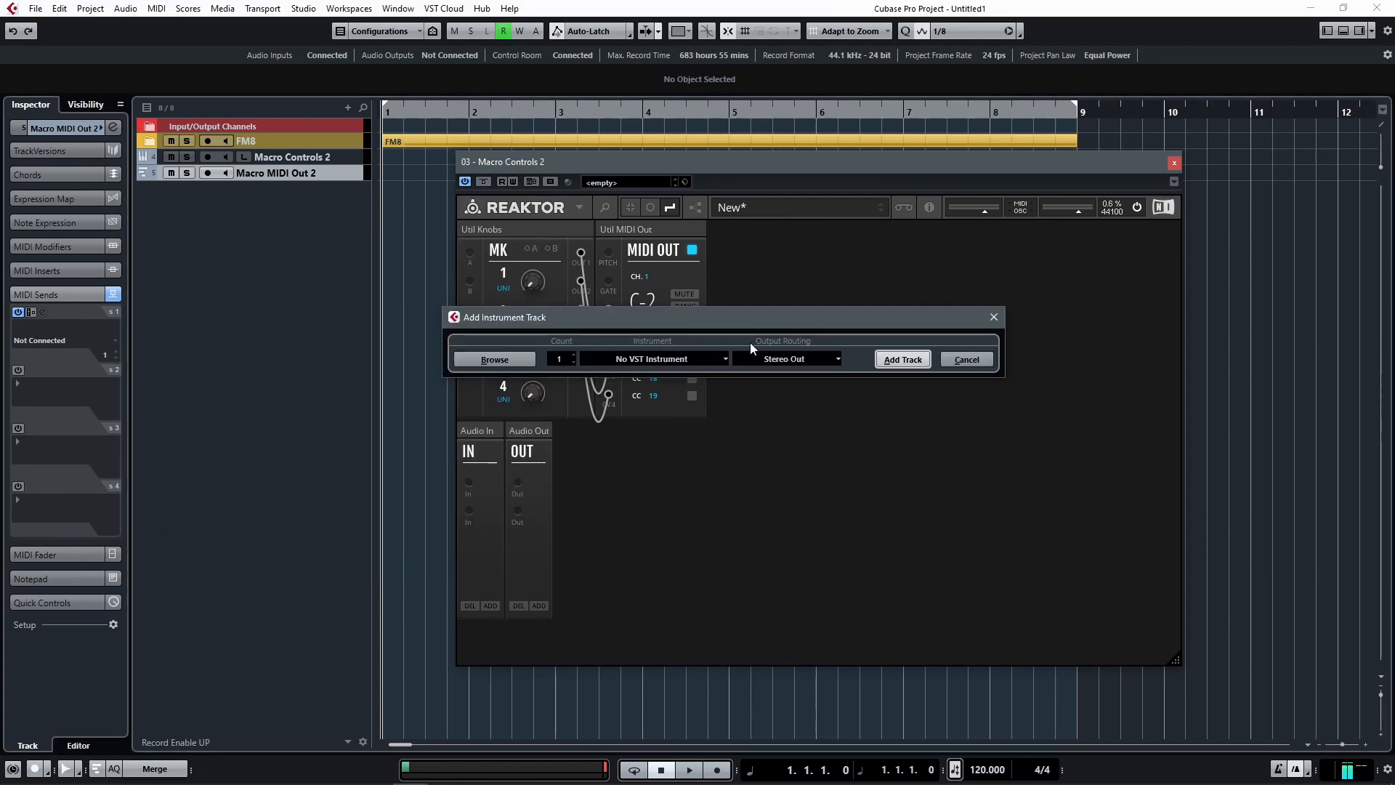
pyautogui.click(695, 359)
pyautogui.write('retr')
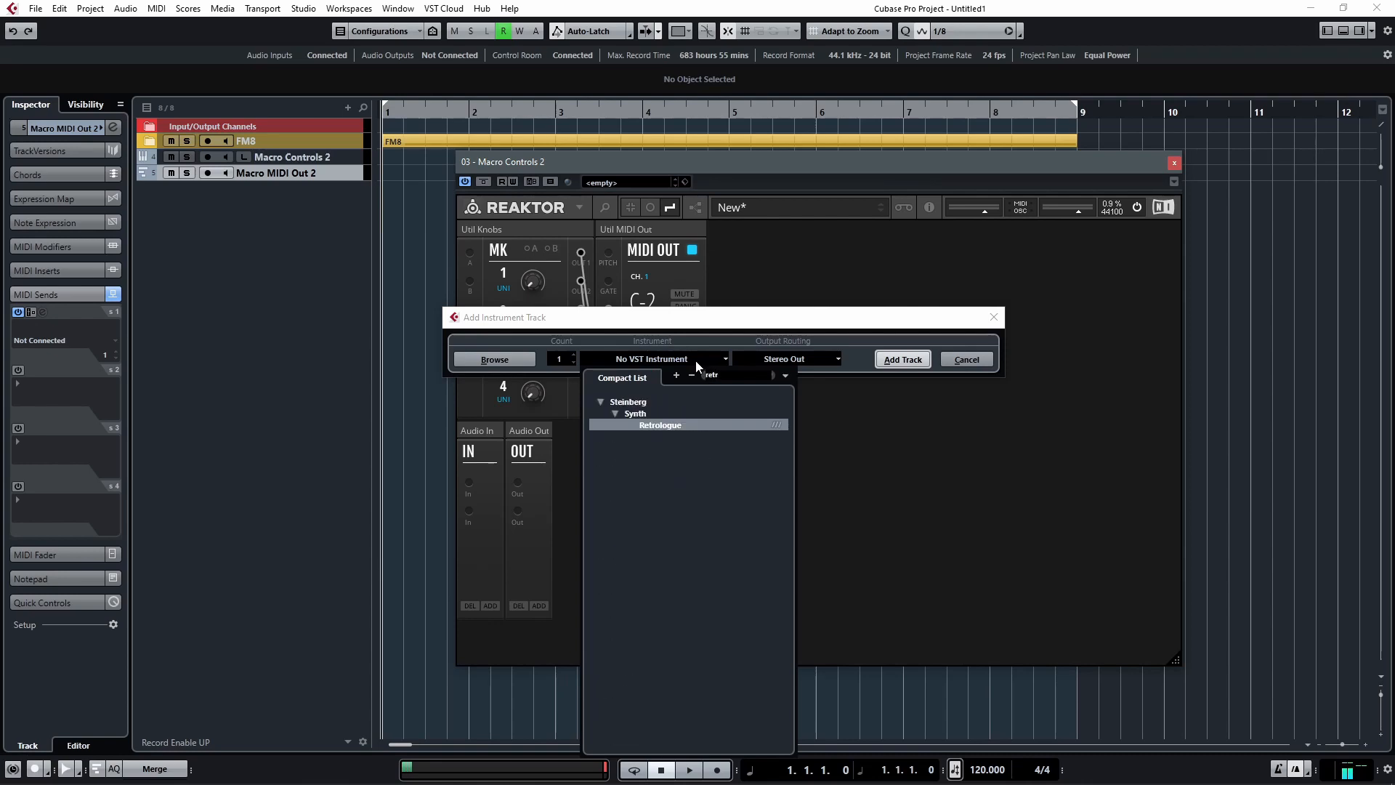
pyautogui.press('Return')
pyautogui.press('Return')
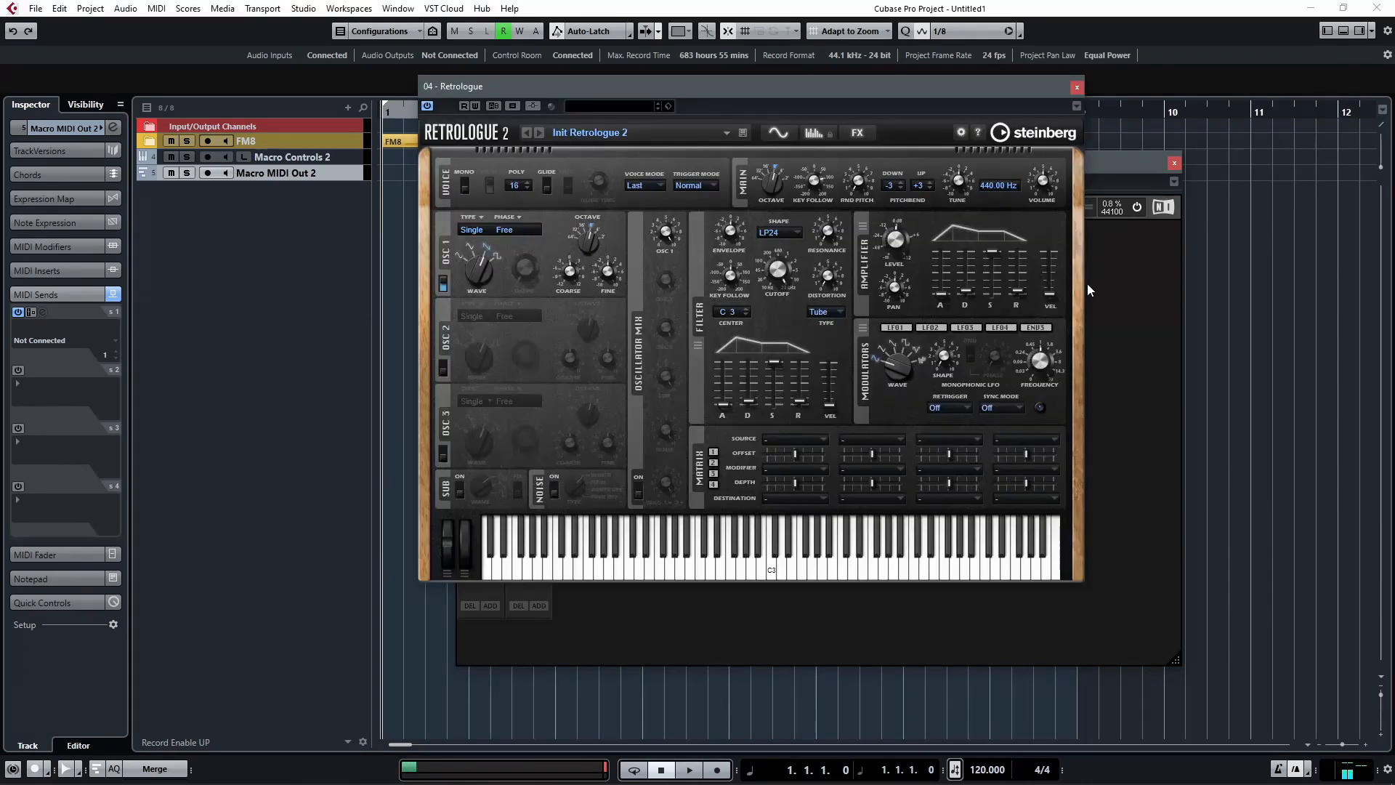
pyautogui.moveTo(972, 92); pyautogui.dragTo(996, 137)
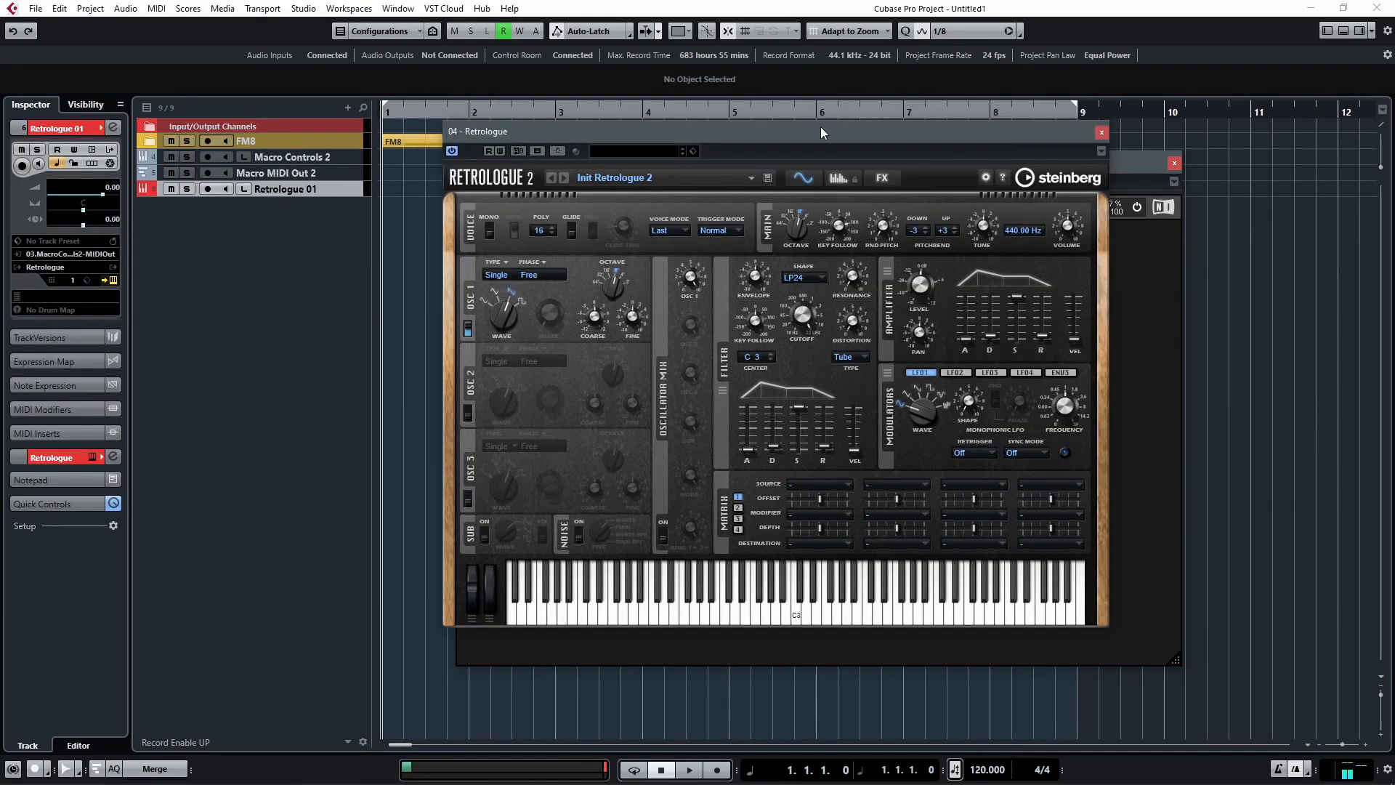
pyautogui.moveTo(822, 128); pyautogui.dragTo(932, 137)
# Record-enable the Macro MIDI Out 2 track and set its first MIDI send's destination to 04. Retrologue - MIDI
pyautogui.moveTo(509, 160); pyautogui.dragTo(404, 148)
pyautogui.click(209, 173)
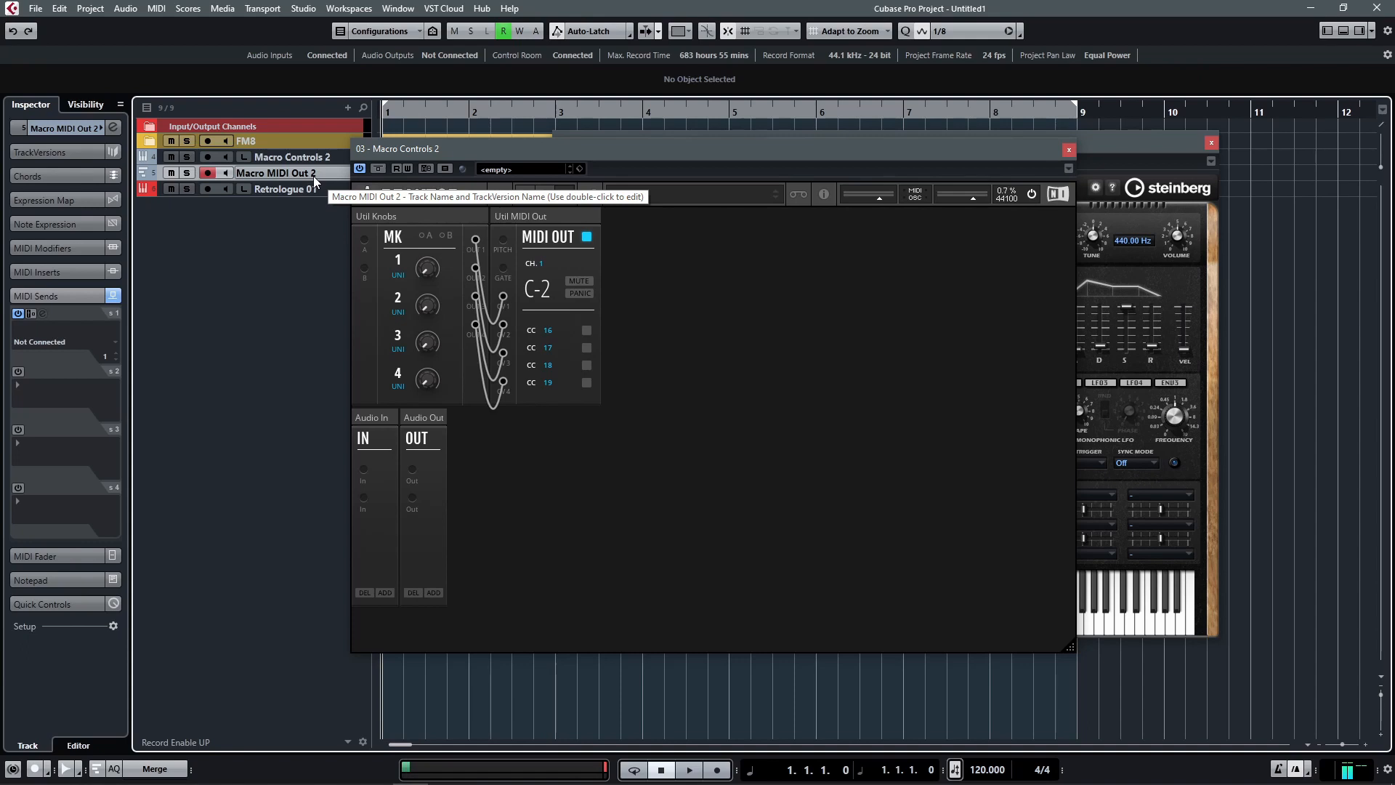
pyautogui.click(54, 341)
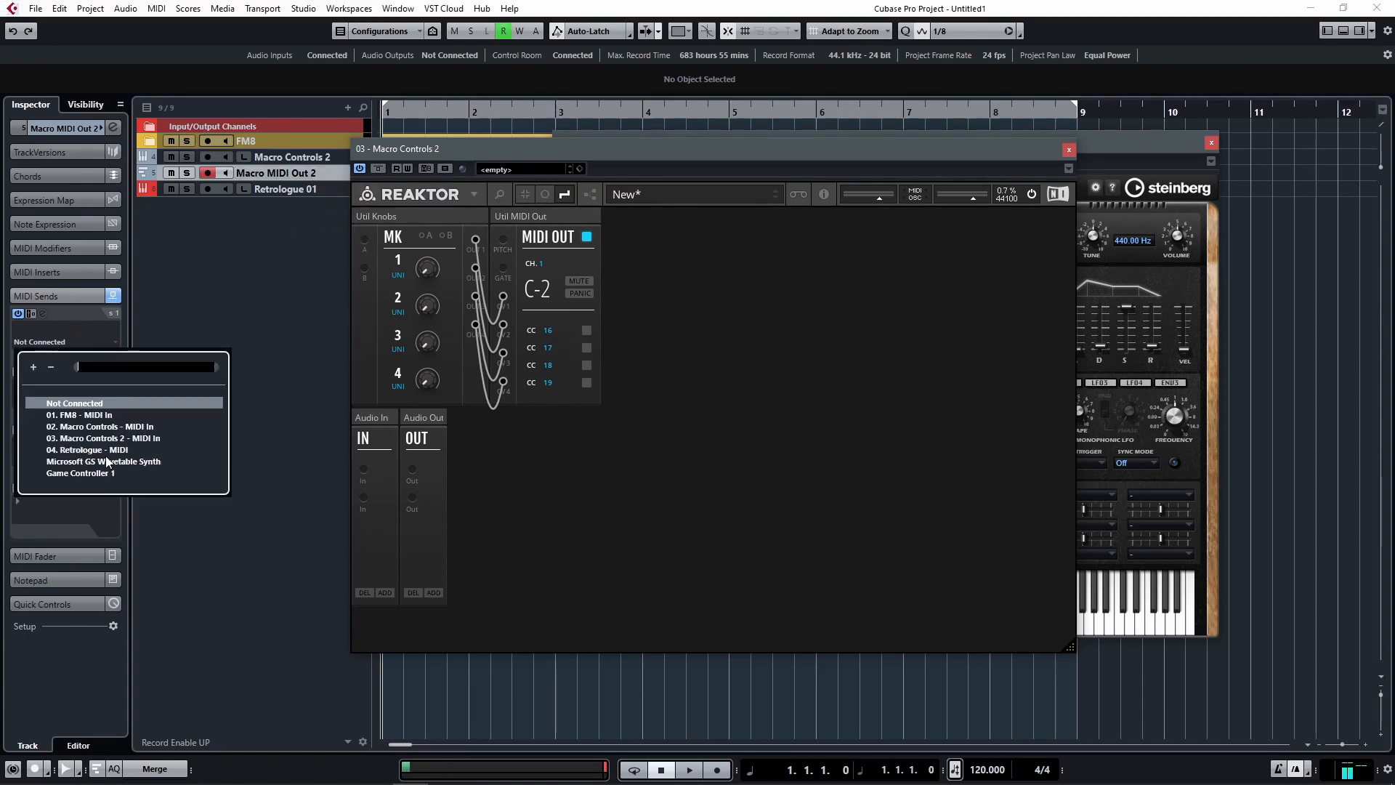
pyautogui.click(103, 450)
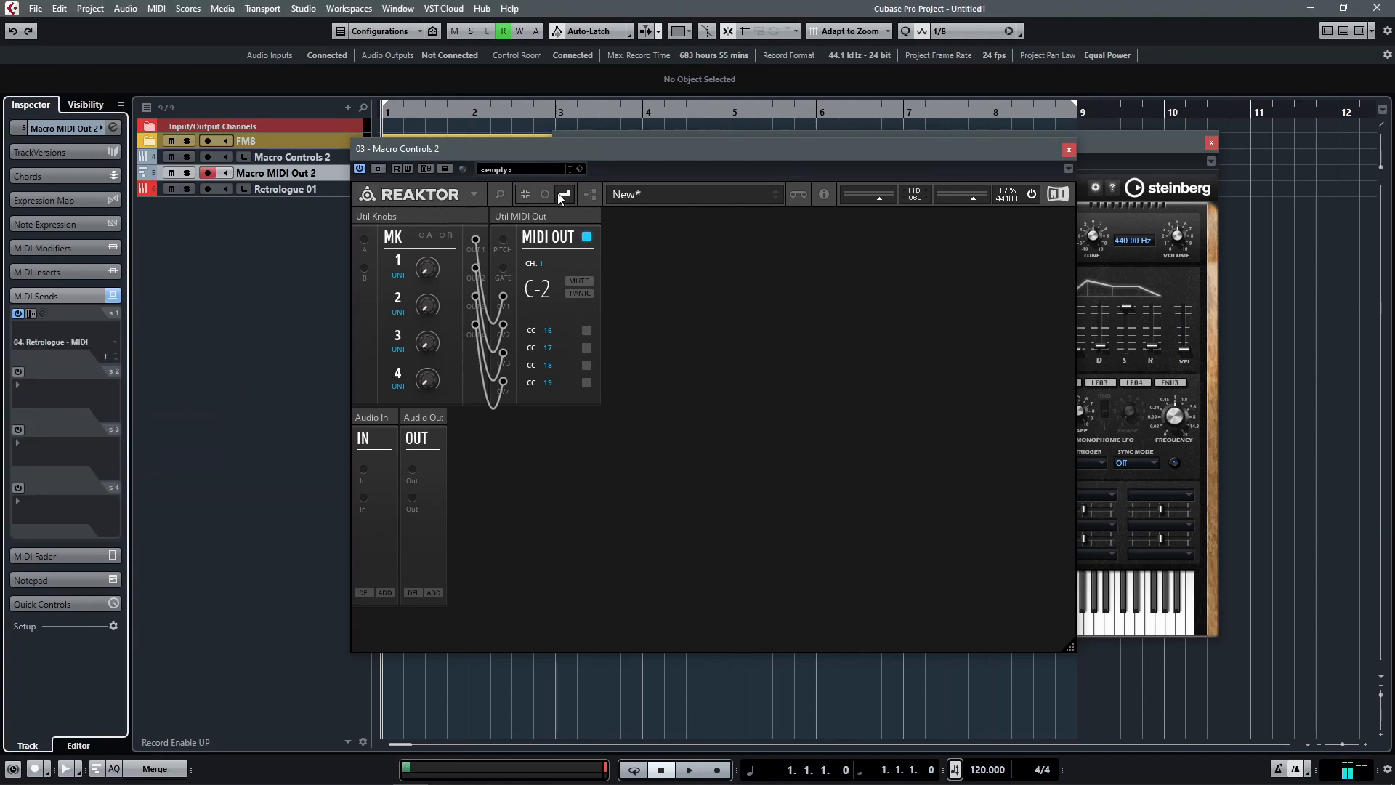
# Arrange the Macro Controls 2 and Retrologue windows so the macro knobs and the synth's filter section are accessible side by side
pyautogui.click(1125, 156)
pyautogui.moveTo(543, 150); pyautogui.dragTo(450, 155)
pyautogui.click(1090, 174)
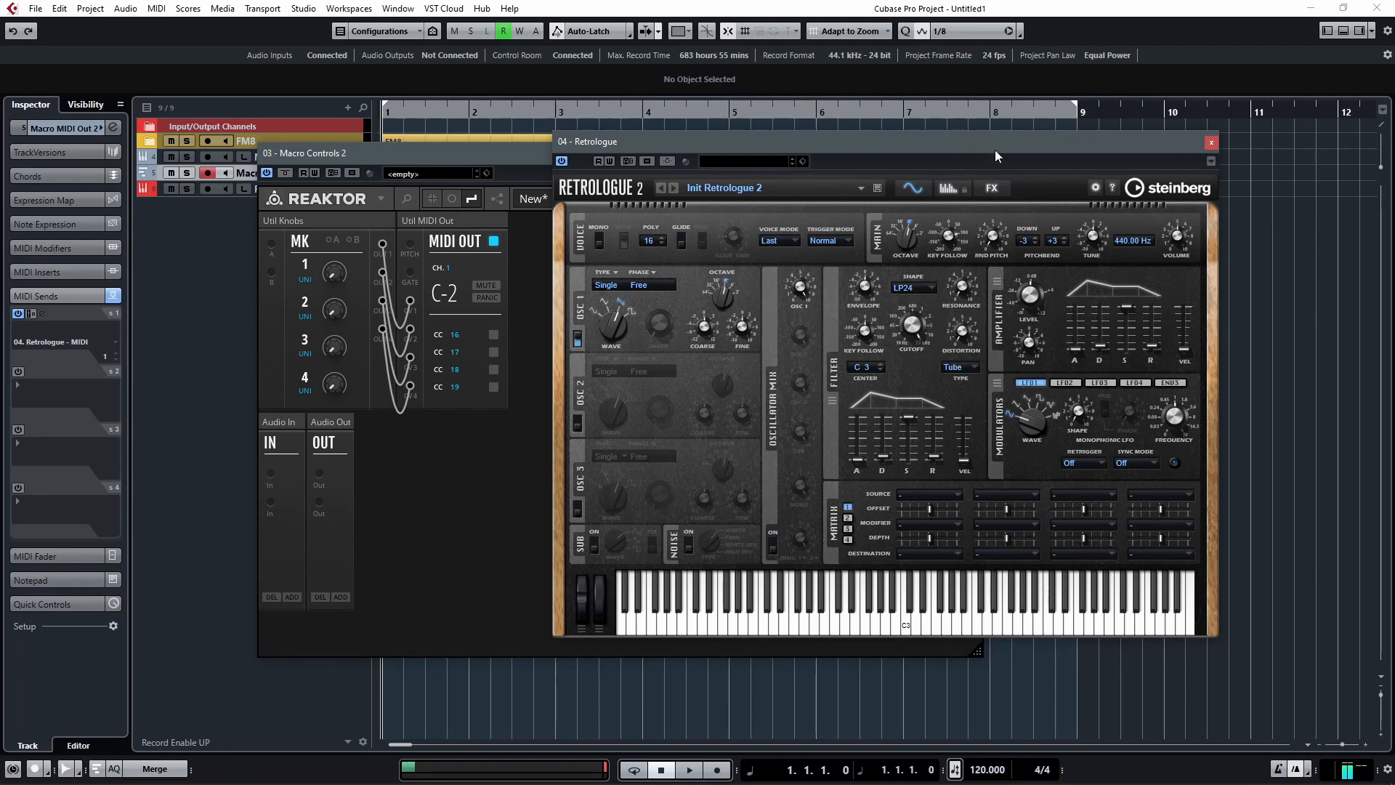
pyautogui.moveTo(493, 167); pyautogui.dragTo(448, 173)
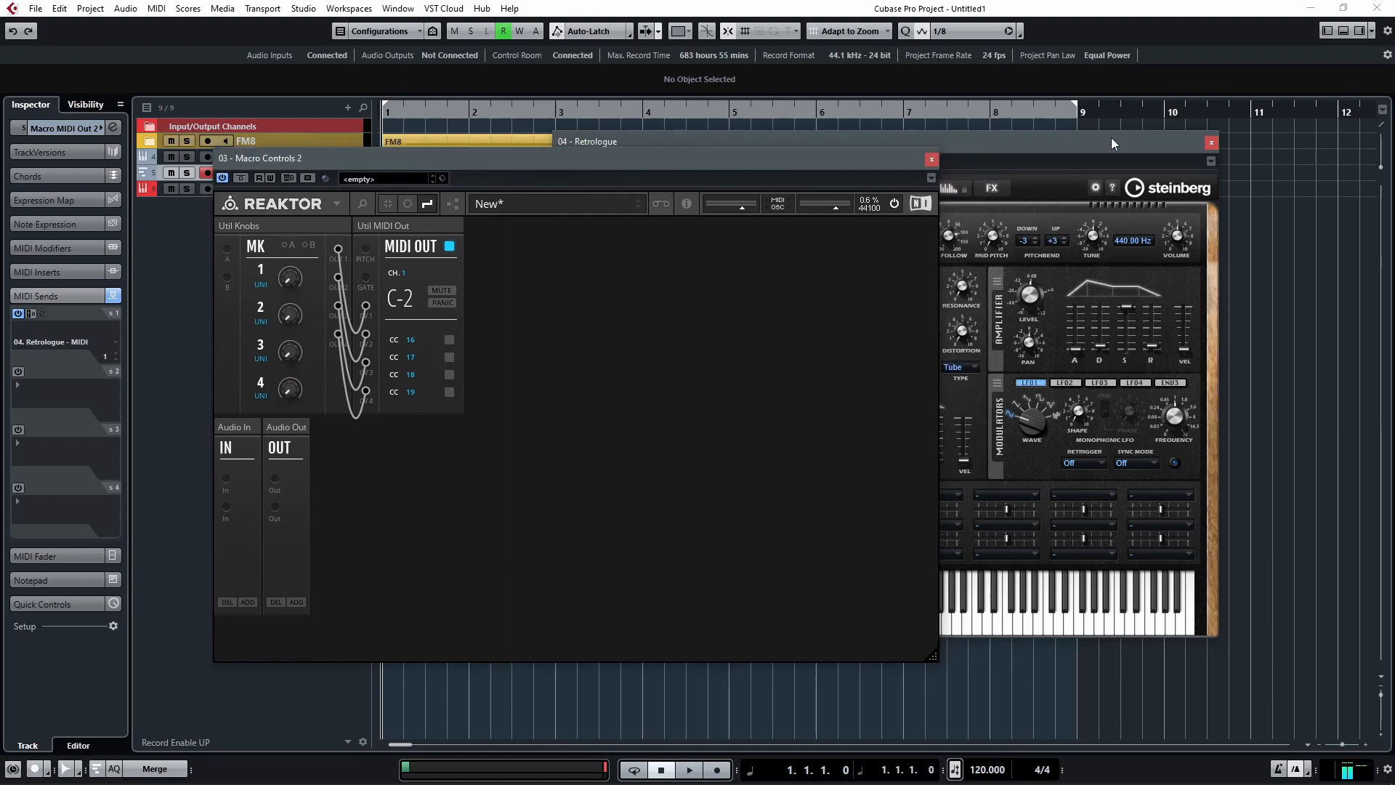
pyautogui.moveTo(1114, 138); pyautogui.dragTo(1200, 143)
# Assign Retrologue's Filter Cutoff to macro knob 1 with Learn CC
pyautogui.rightClick(1027, 328)
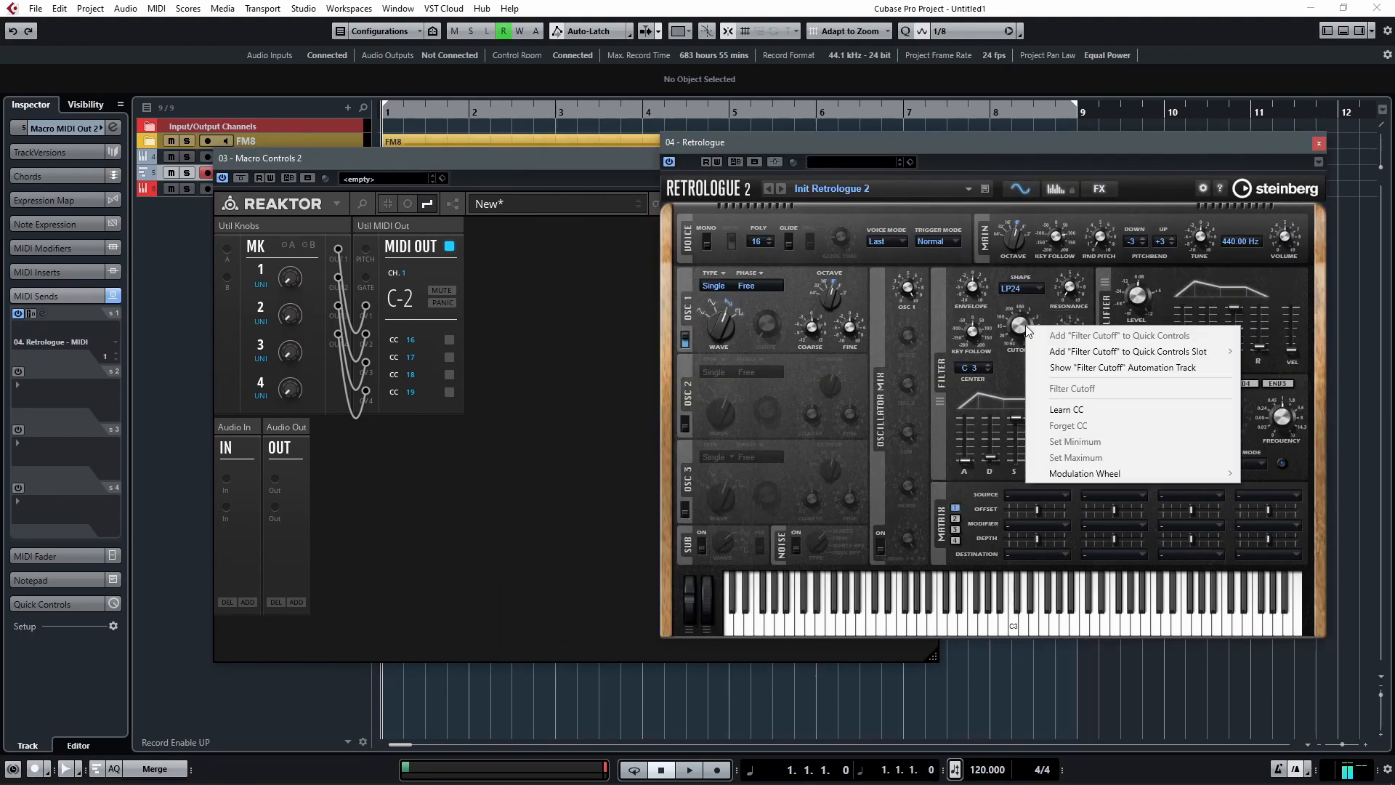
pyautogui.click(1070, 412)
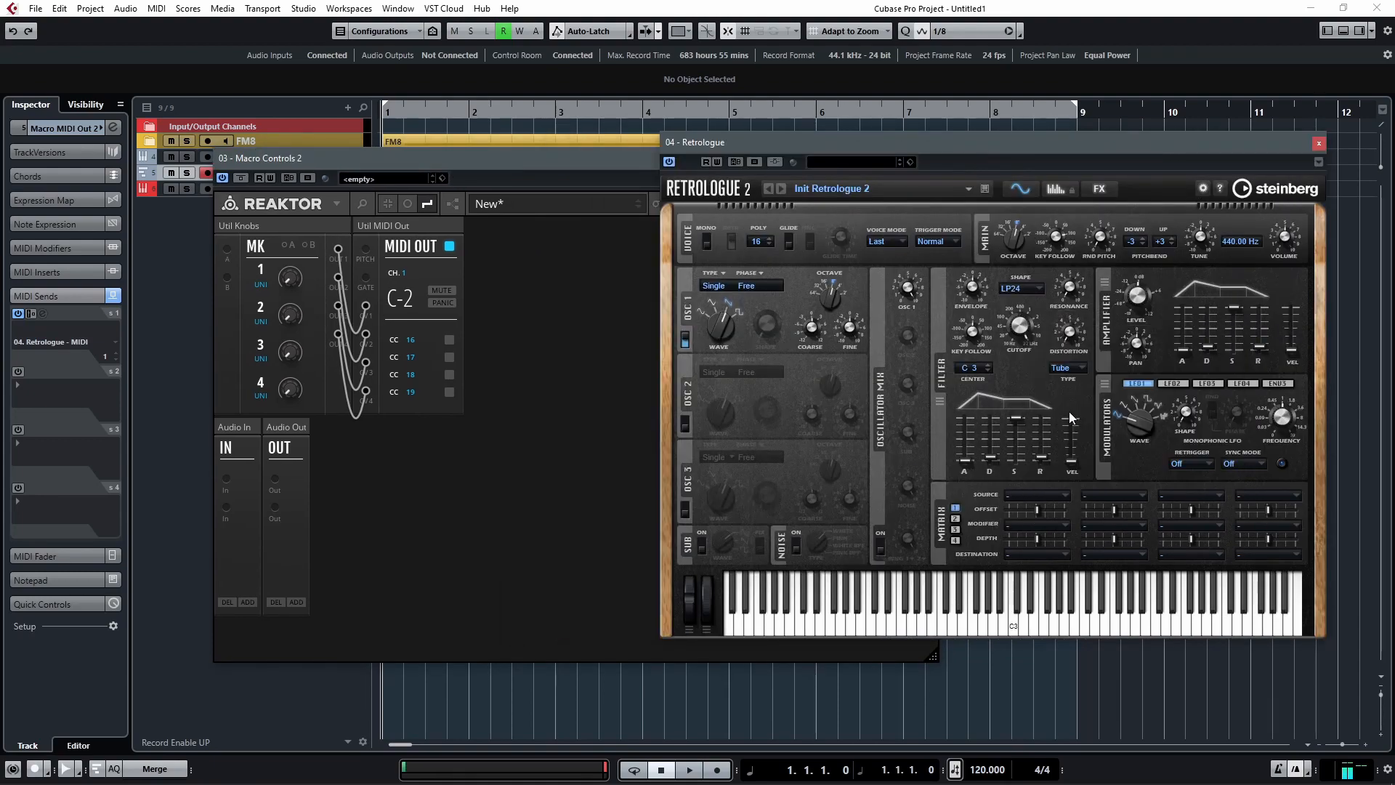
pyautogui.click(291, 285)
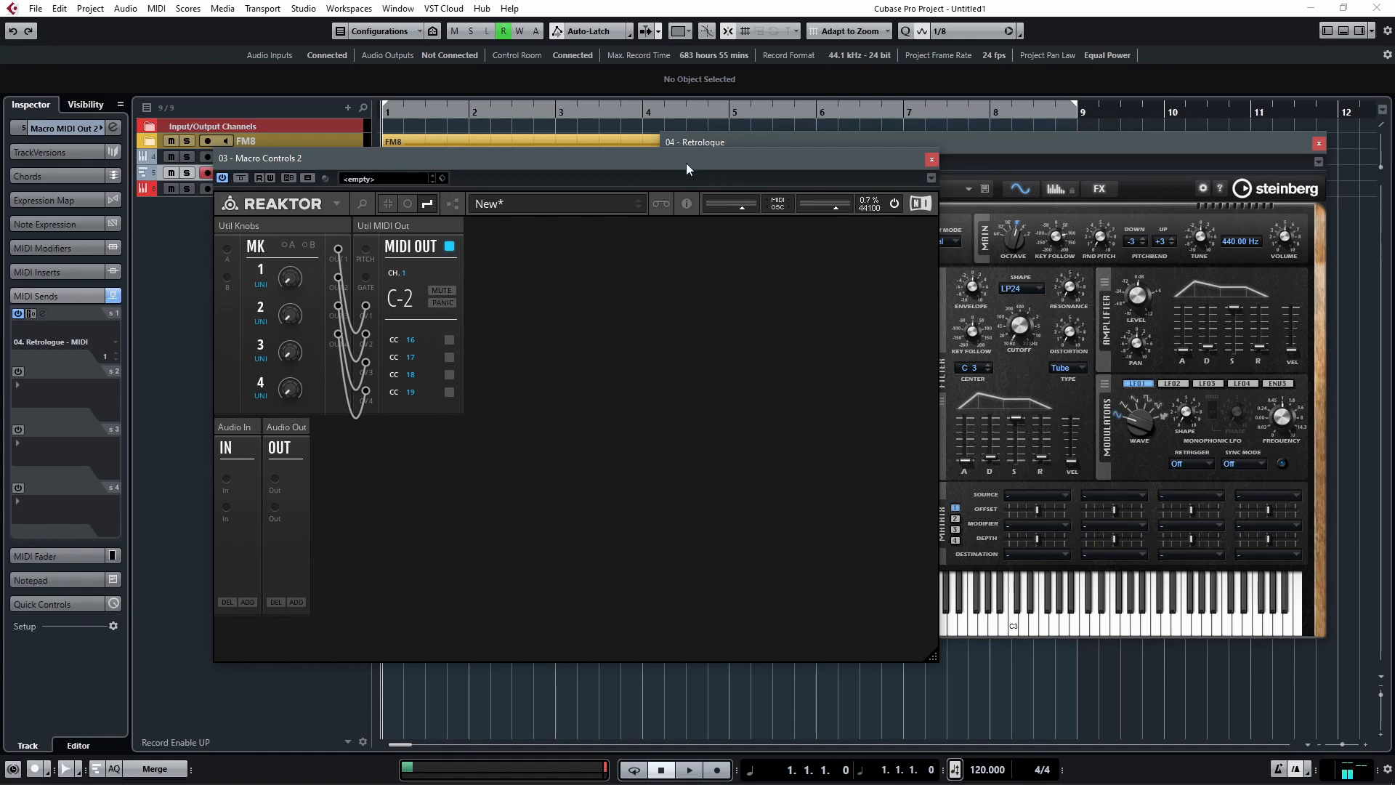
# Copy the eight-bar MIDI part from inside the FM8 folder to the Retrologue 01 track and mute the FM8 folder
pyautogui.moveTo(687, 164); pyautogui.dragTo(765, 390)
pyautogui.moveTo(745, 142); pyautogui.dragTo(847, 347)
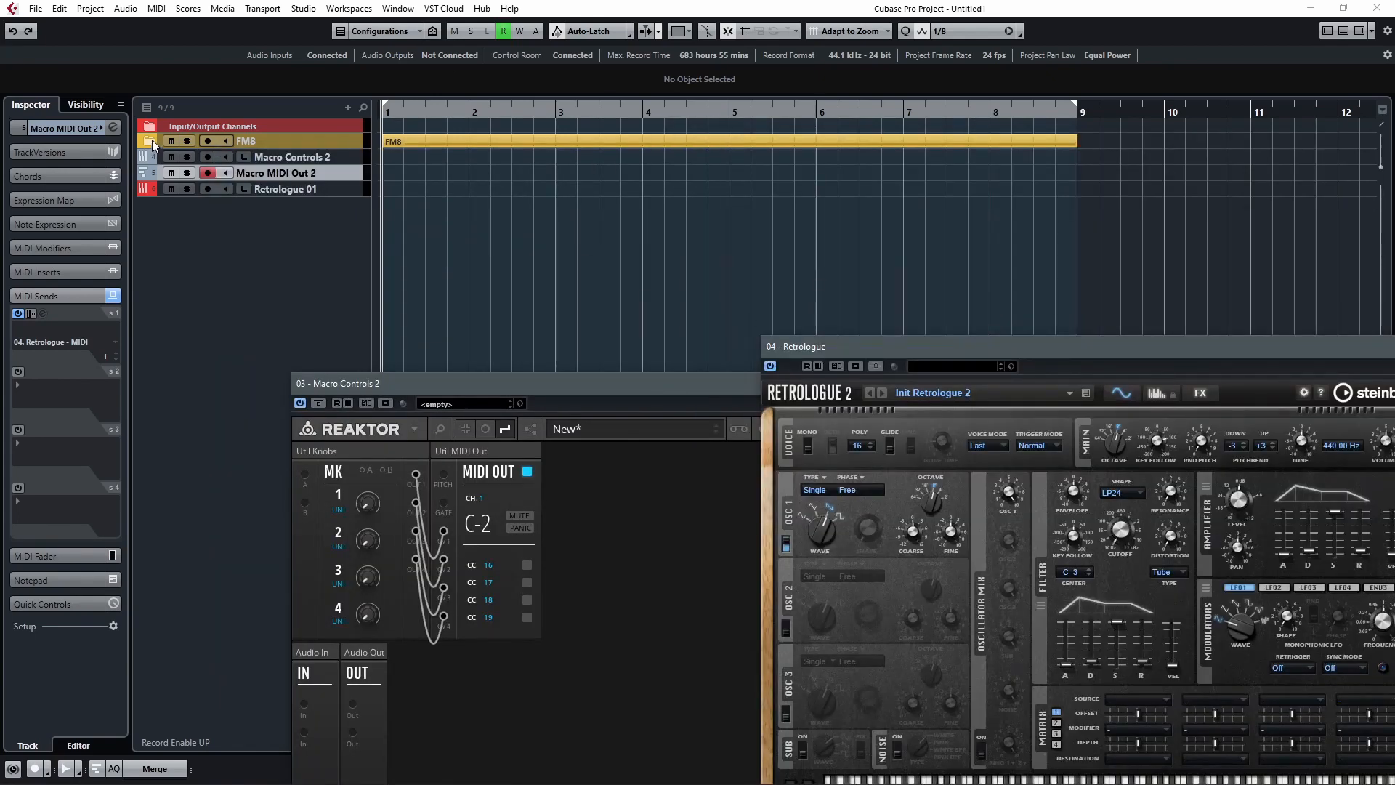
pyautogui.click(150, 141)
pyautogui.moveTo(399, 191); pyautogui.dragTo(402, 243)
pyautogui.click(150, 141)
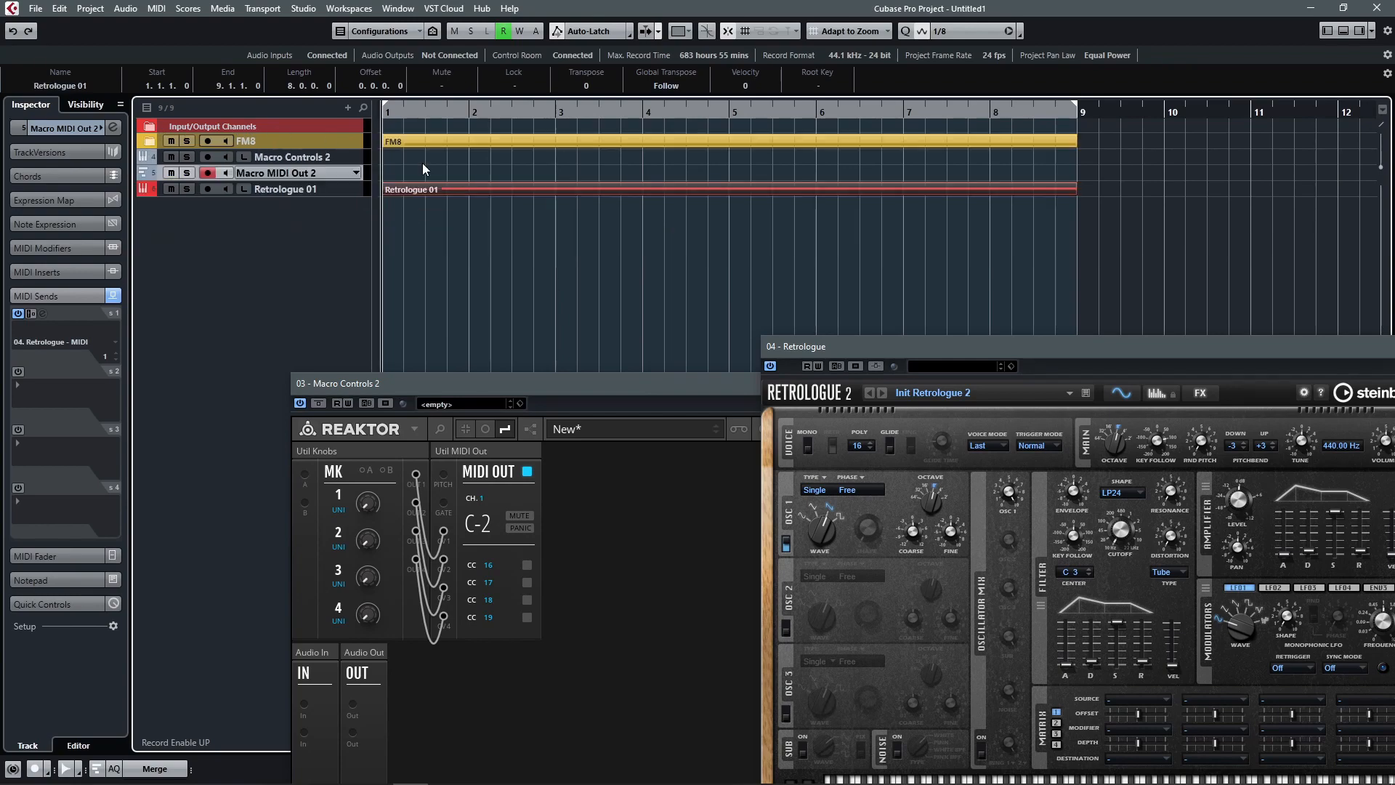
pyautogui.click(171, 141)
# Open the Retrologue 01 part in the key editor and transpose its long note up to F2
pyautogui.click(964, 357)
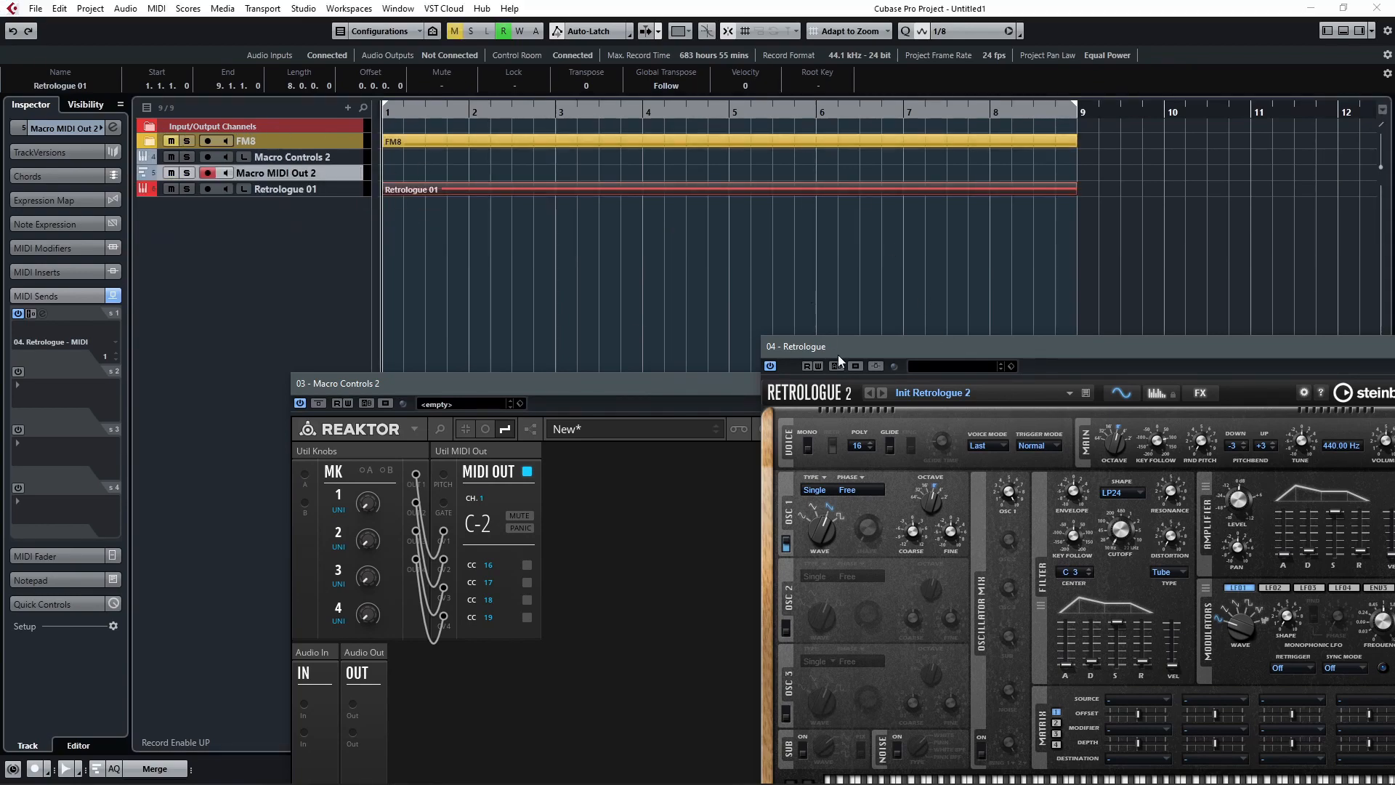
pyautogui.moveTo(836, 352); pyautogui.dragTo(746, 207)
pyautogui.doubleClick(517, 194)
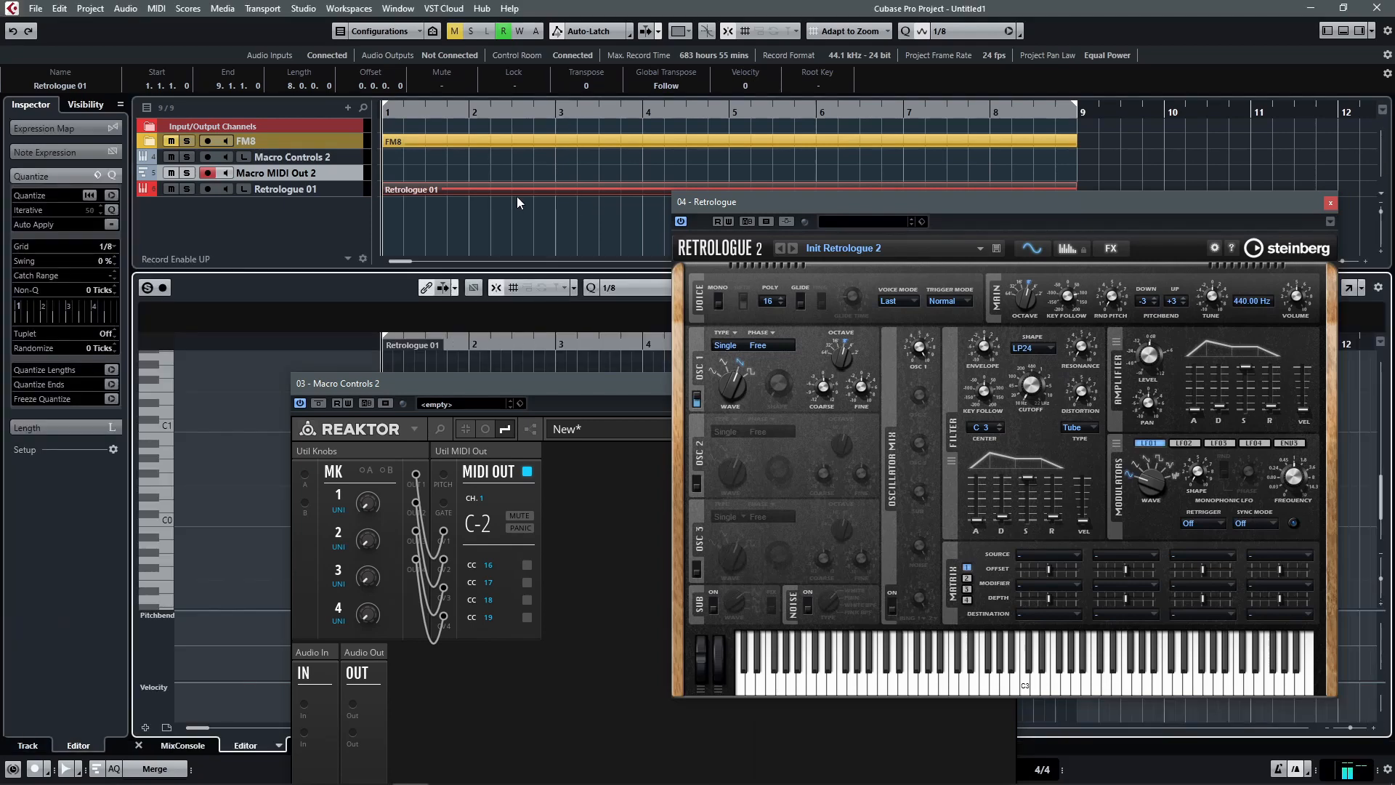
pyautogui.moveTo(396, 382); pyautogui.dragTo(619, 577)
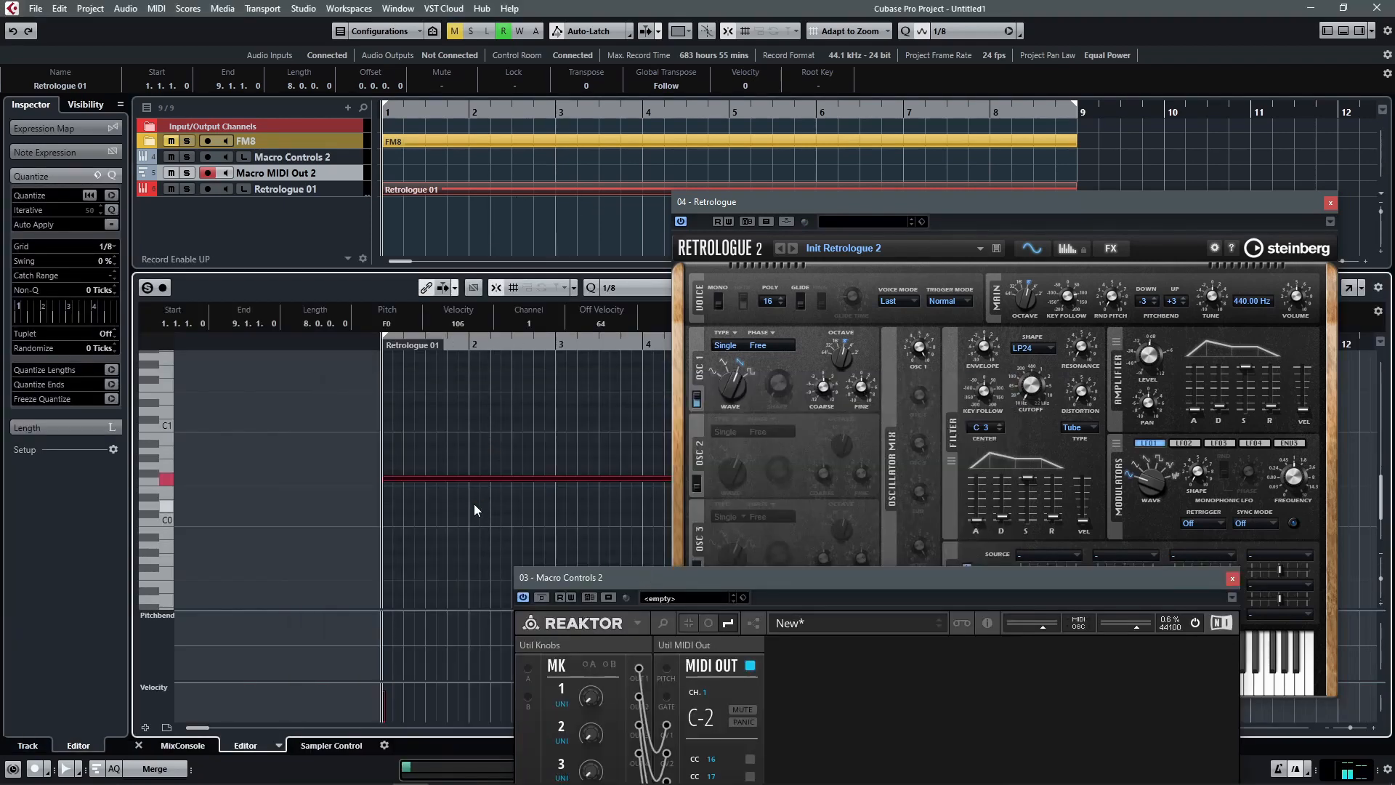
pyautogui.hotkey('shift', 'Up')
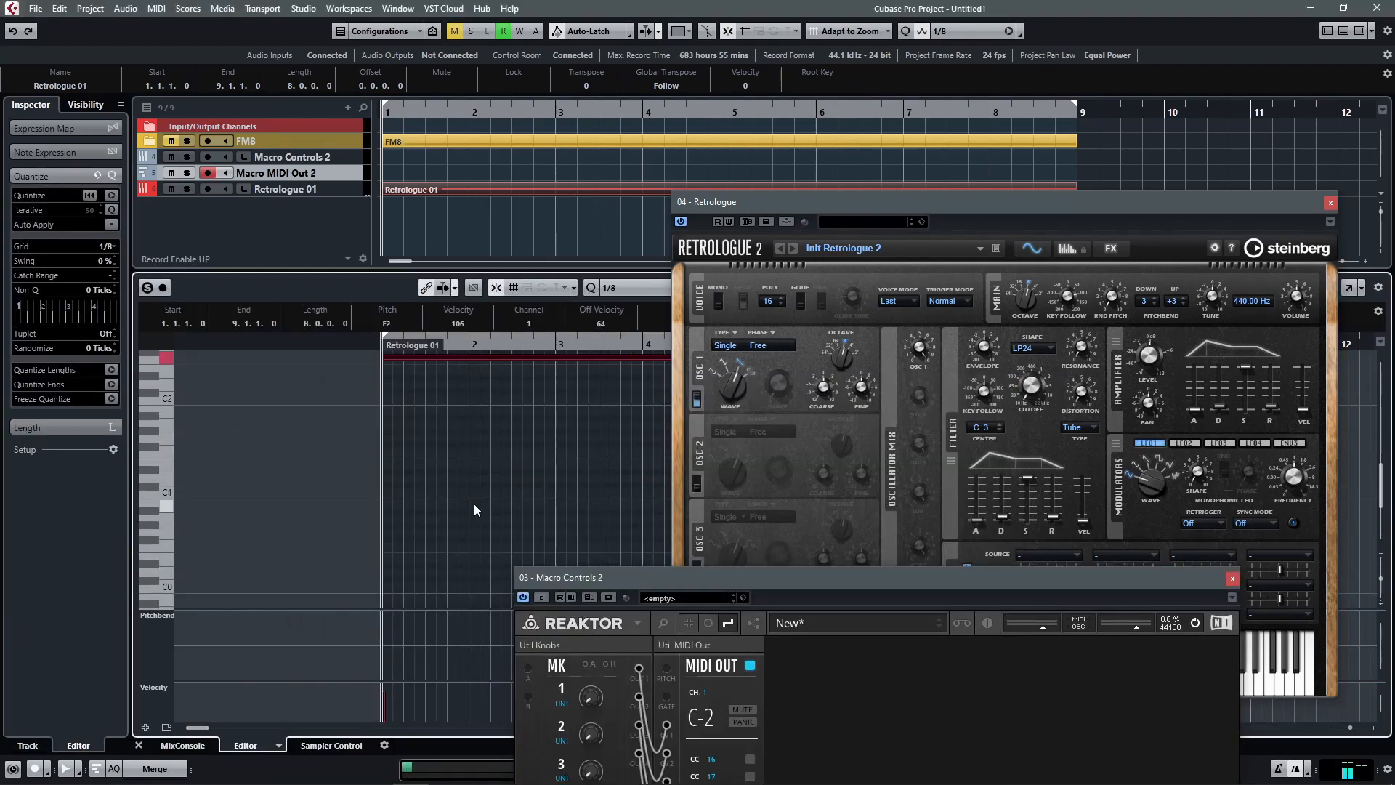
# Play the project while moving macro knob 1 to test its control of Retrologue's cutoff, and stop playback
pyautogui.moveTo(685, 580); pyautogui.dragTo(253, 165)
pyautogui.press('space')
pyautogui.click(922, 295)
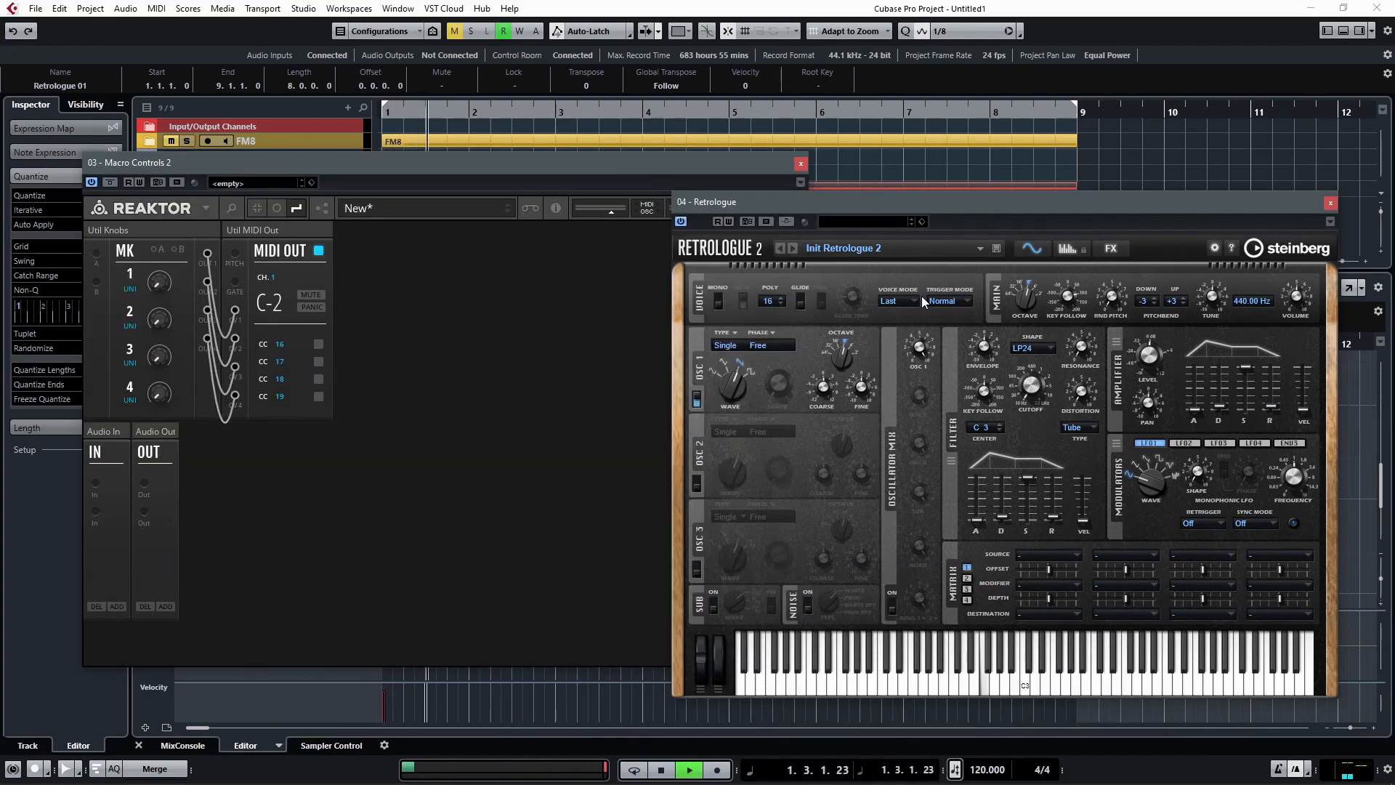
pyautogui.click(162, 285)
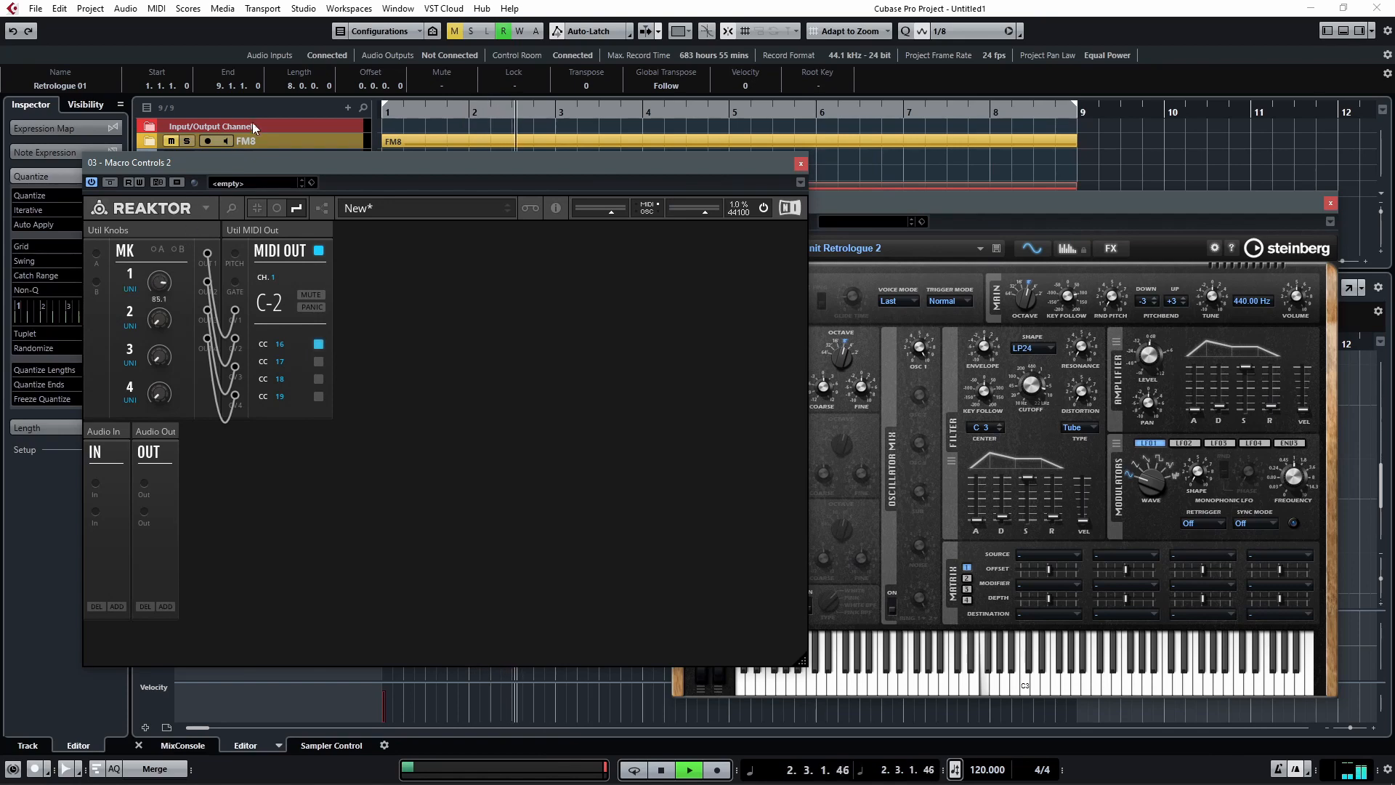
pyautogui.moveTo(233, 197); pyautogui.dragTo(341, 98)
pyautogui.press('space')
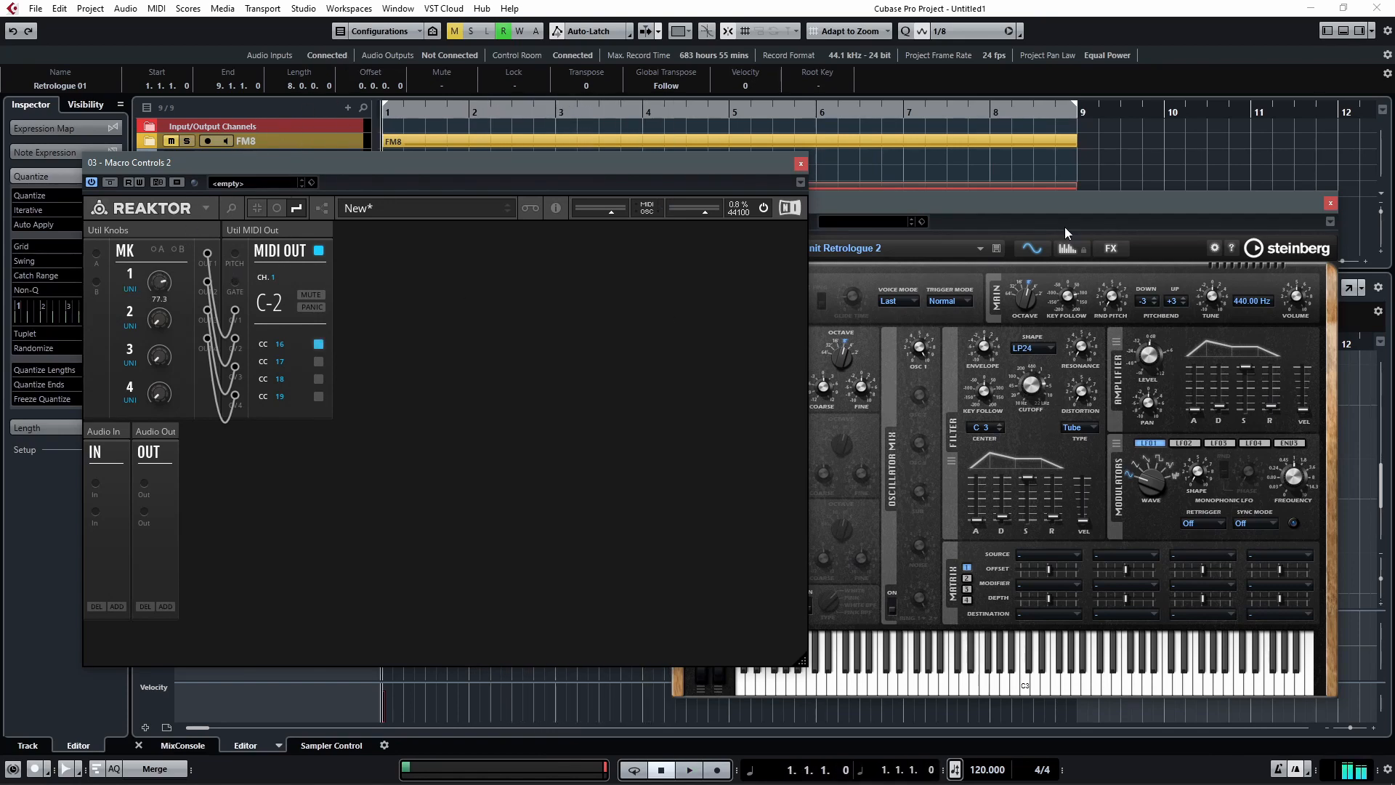
# Hide the lower editor zone, reposition both plug-in windows and open Reaktor's block browser in Macro Controls 2
pyautogui.click(1349, 29)
pyautogui.moveTo(671, 166); pyautogui.dragTo(869, 152)
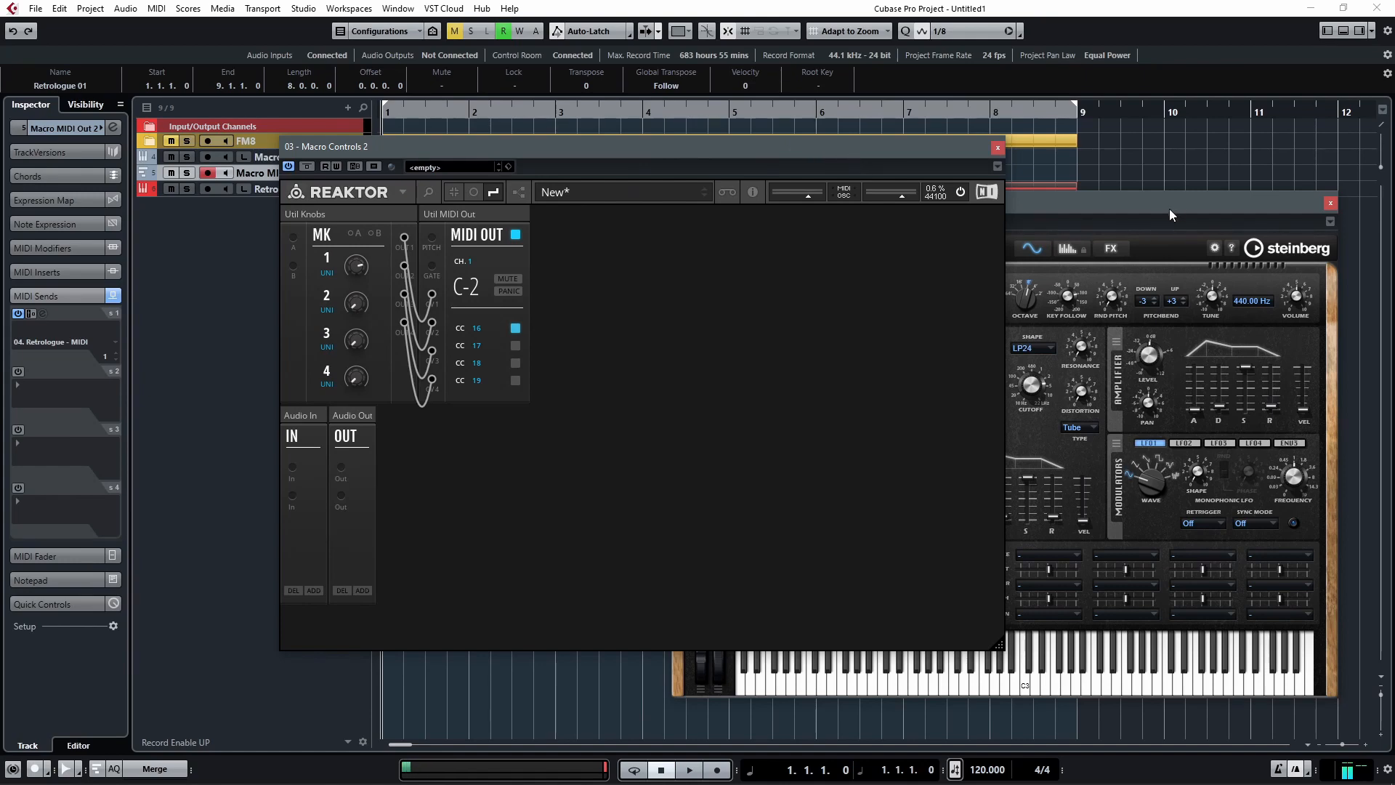
pyautogui.moveTo(1172, 208)
pyautogui.mouseDown()
pyautogui.moveTo(1227, 197)
pyautogui.moveTo(1154, 191)
pyautogui.mouseUp()
pyautogui.click(779, 154)
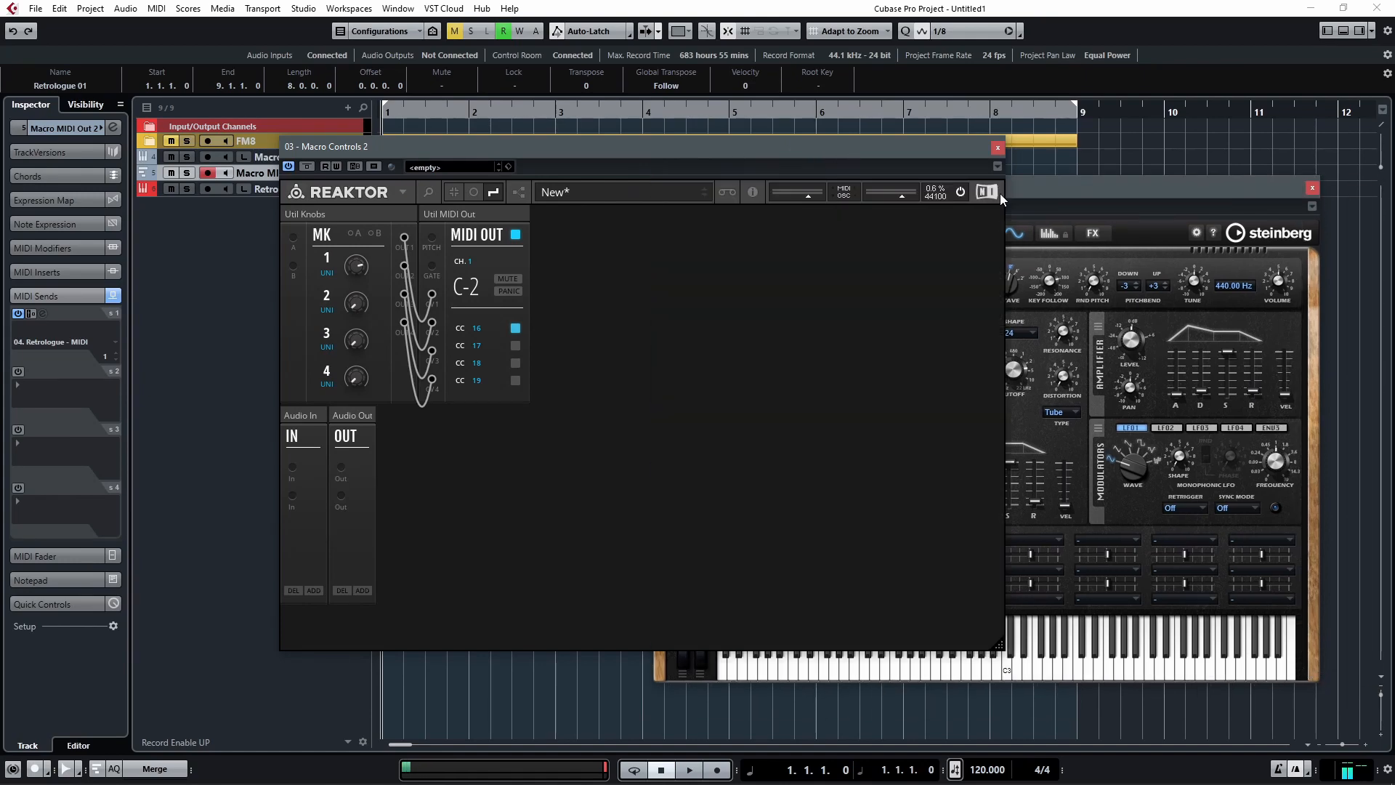
pyautogui.click(429, 192)
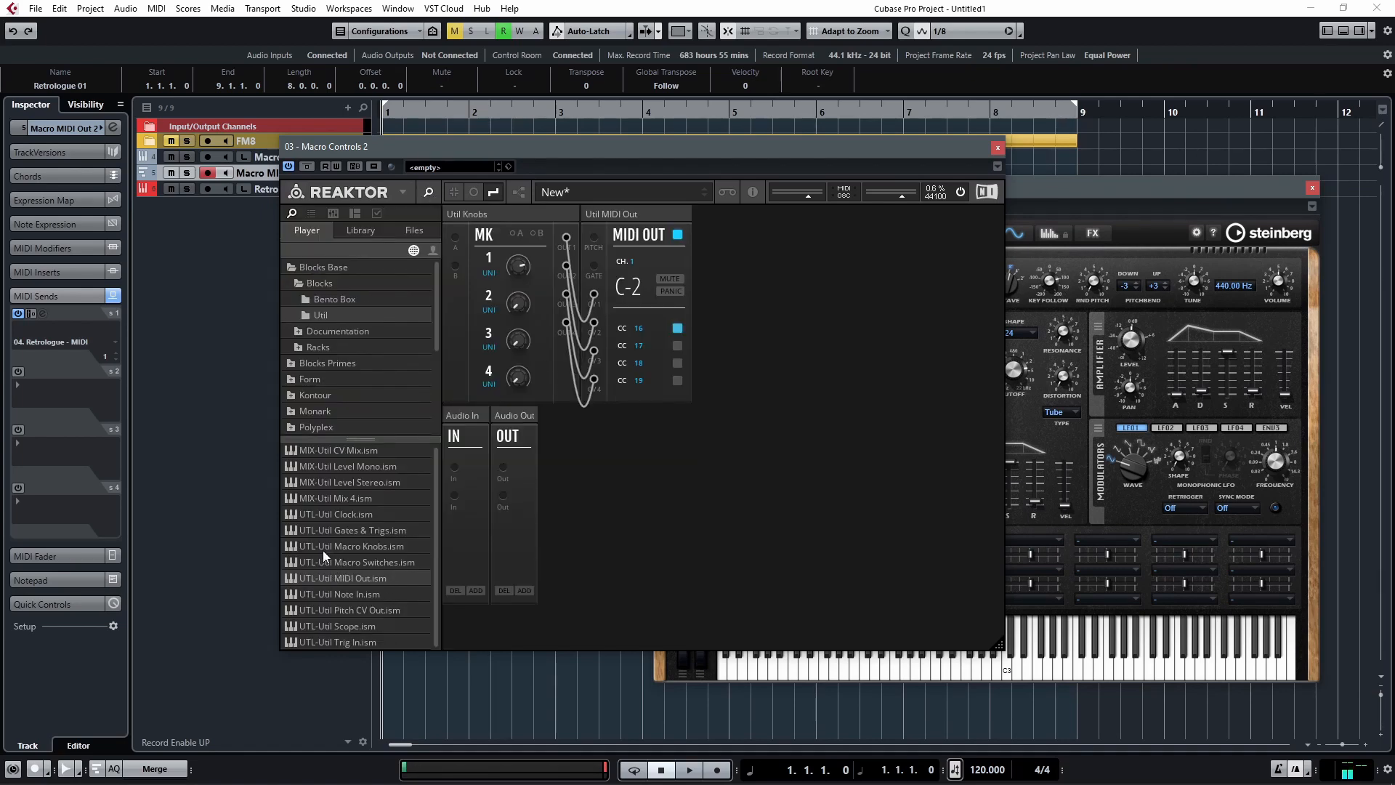
# Add a second Util Macro Knobs block and stack it above the existing knobs and MIDI Out blocks, with the block browser hidden
pyautogui.moveTo(323, 551); pyautogui.dragTo(802, 249)
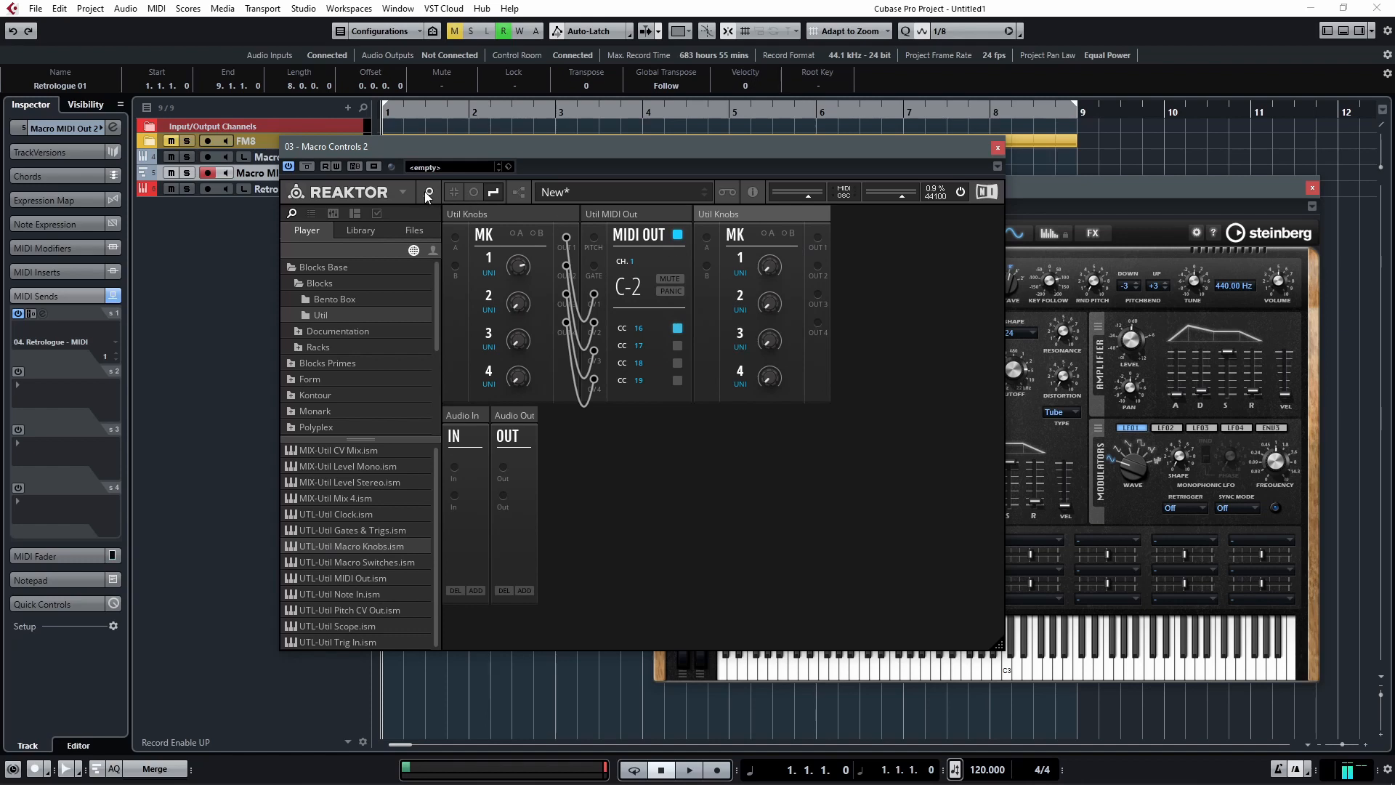
pyautogui.click(426, 191)
pyautogui.moveTo(603, 216); pyautogui.dragTo(349, 417)
pyautogui.moveTo(496, 346); pyautogui.dragTo(322, 605)
pyautogui.moveTo(564, 415); pyautogui.dragTo(352, 617)
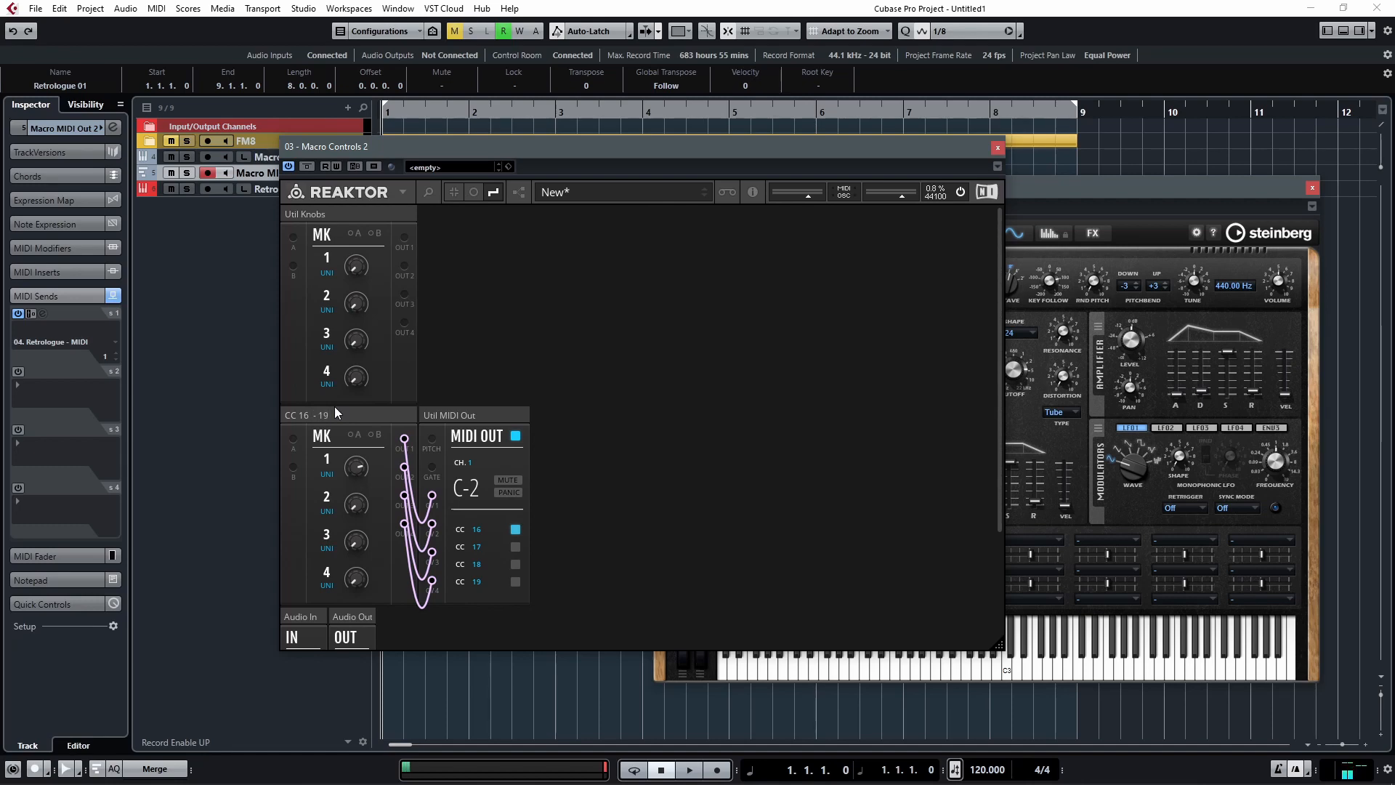
# Rename the MIDI Out block "CC 16 - 19" to match the lower knobs block, and rename the upper knobs block "Macro Knobs"
pyautogui.click(335, 410)
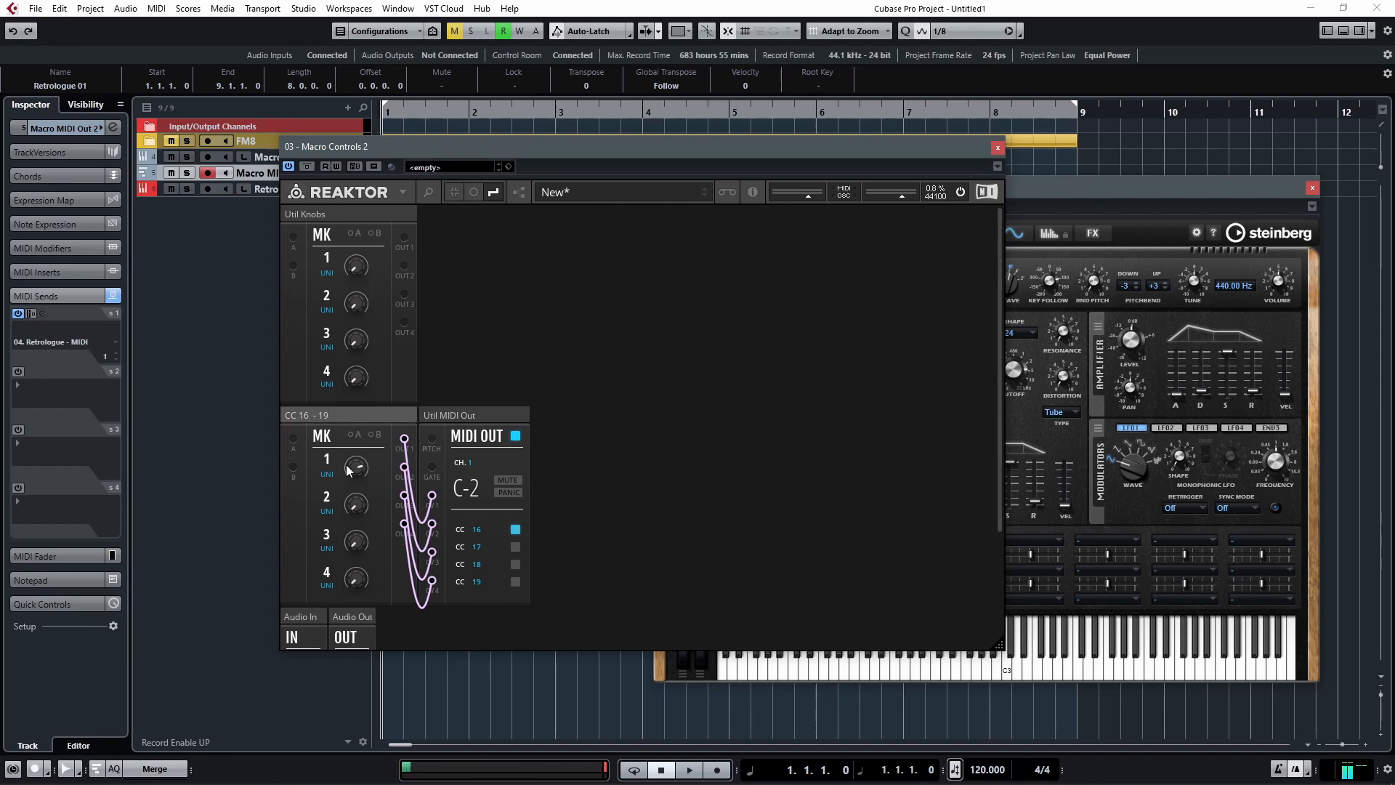
pyautogui.moveTo(348, 469); pyautogui.dragTo(266, 437)
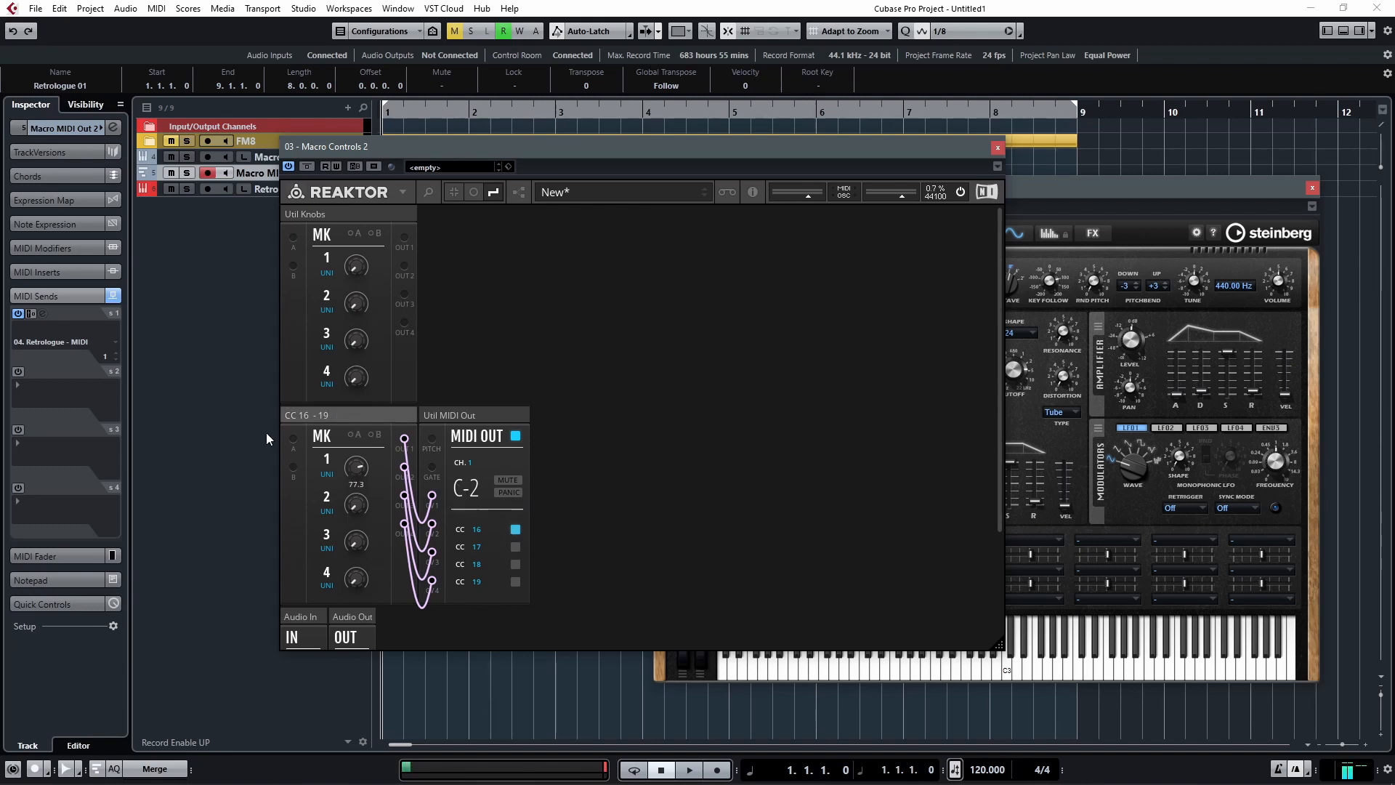
pyautogui.doubleClick(314, 418)
pyautogui.hotkey('ctrl', 'c')
pyautogui.doubleClick(468, 413)
pyautogui.hotkey('ctrl', 'v')
pyautogui.click(636, 374)
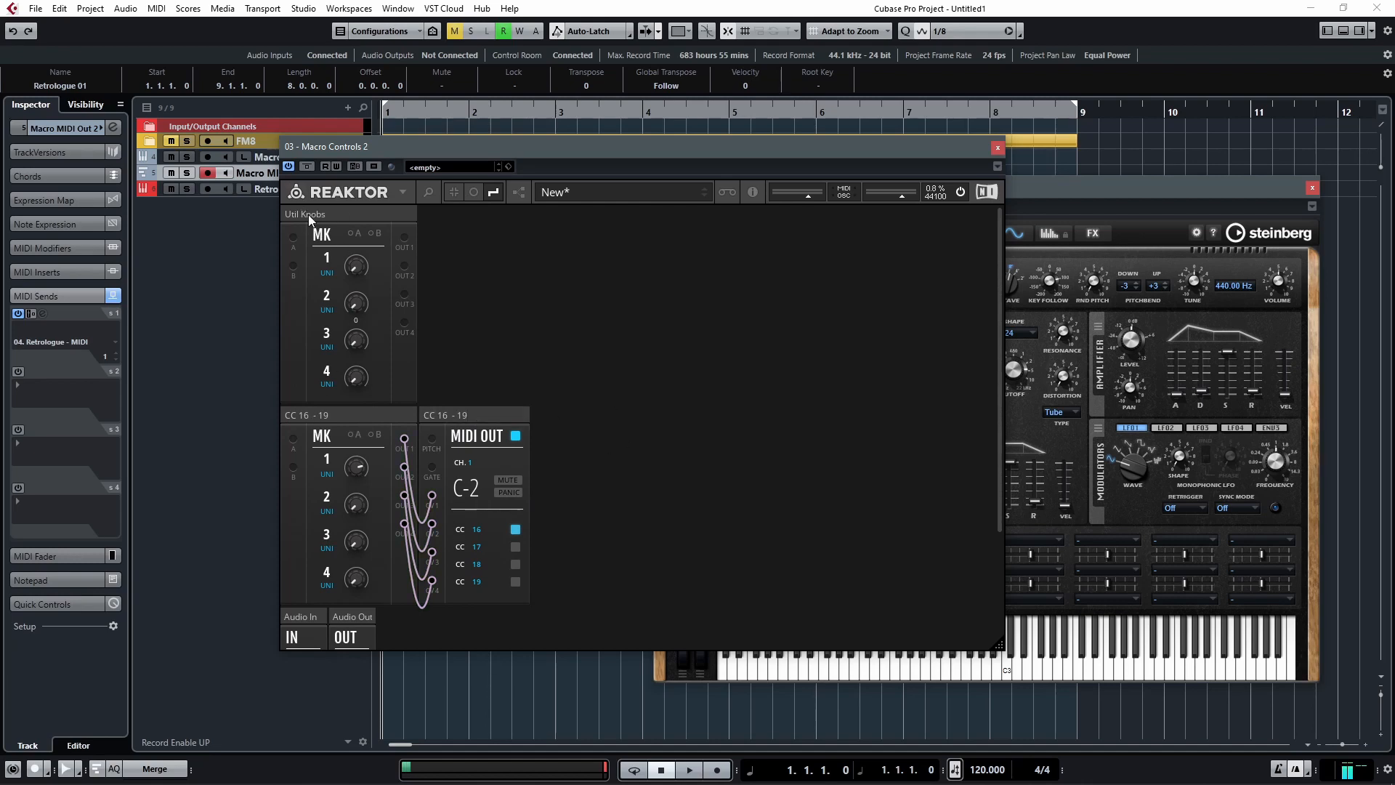
pyautogui.write('Macro Knobs')
pyautogui.press('Return')
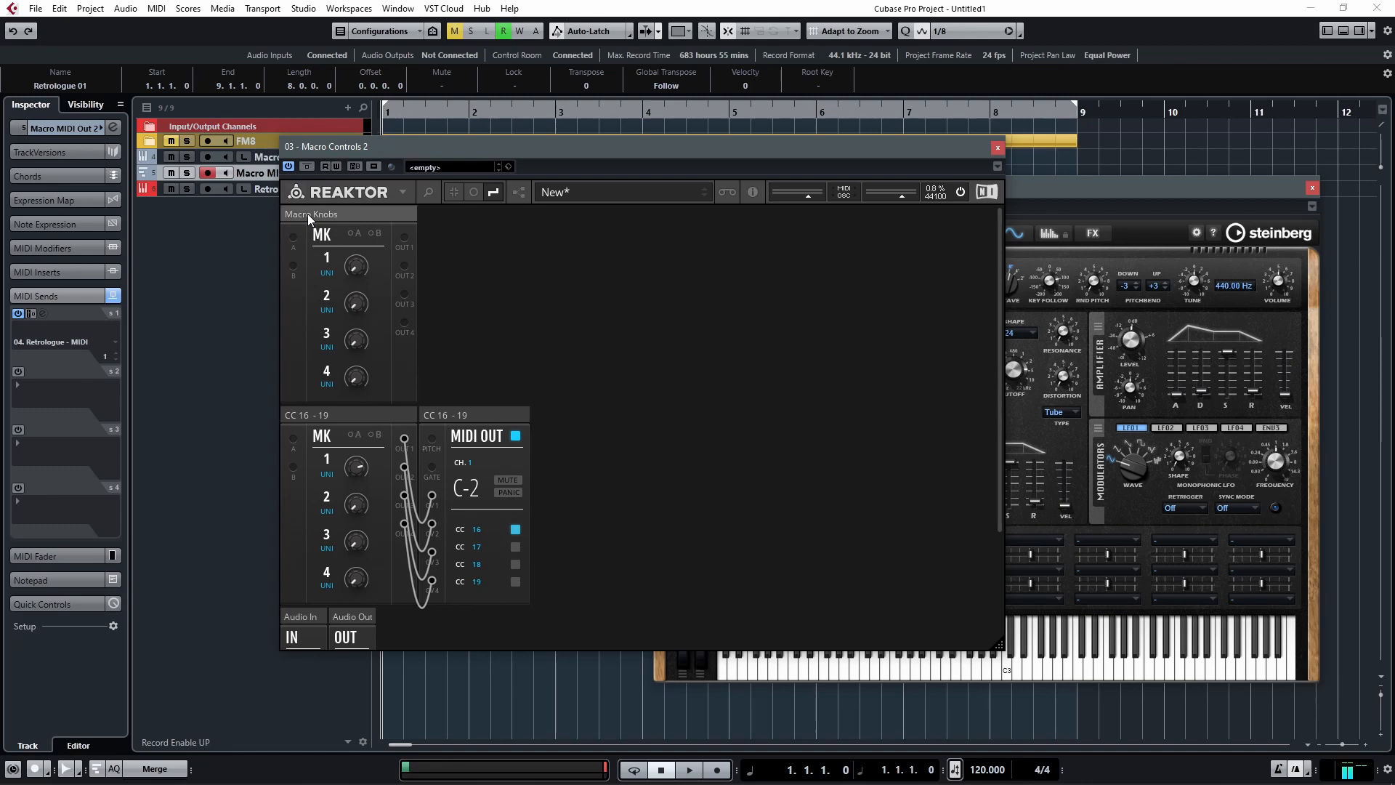
# Move the Reaktor window away from Retrologue and turn knob 1 of the CC 16 - 19 block down to 0
pyautogui.moveTo(559, 153); pyautogui.dragTo(410, 131)
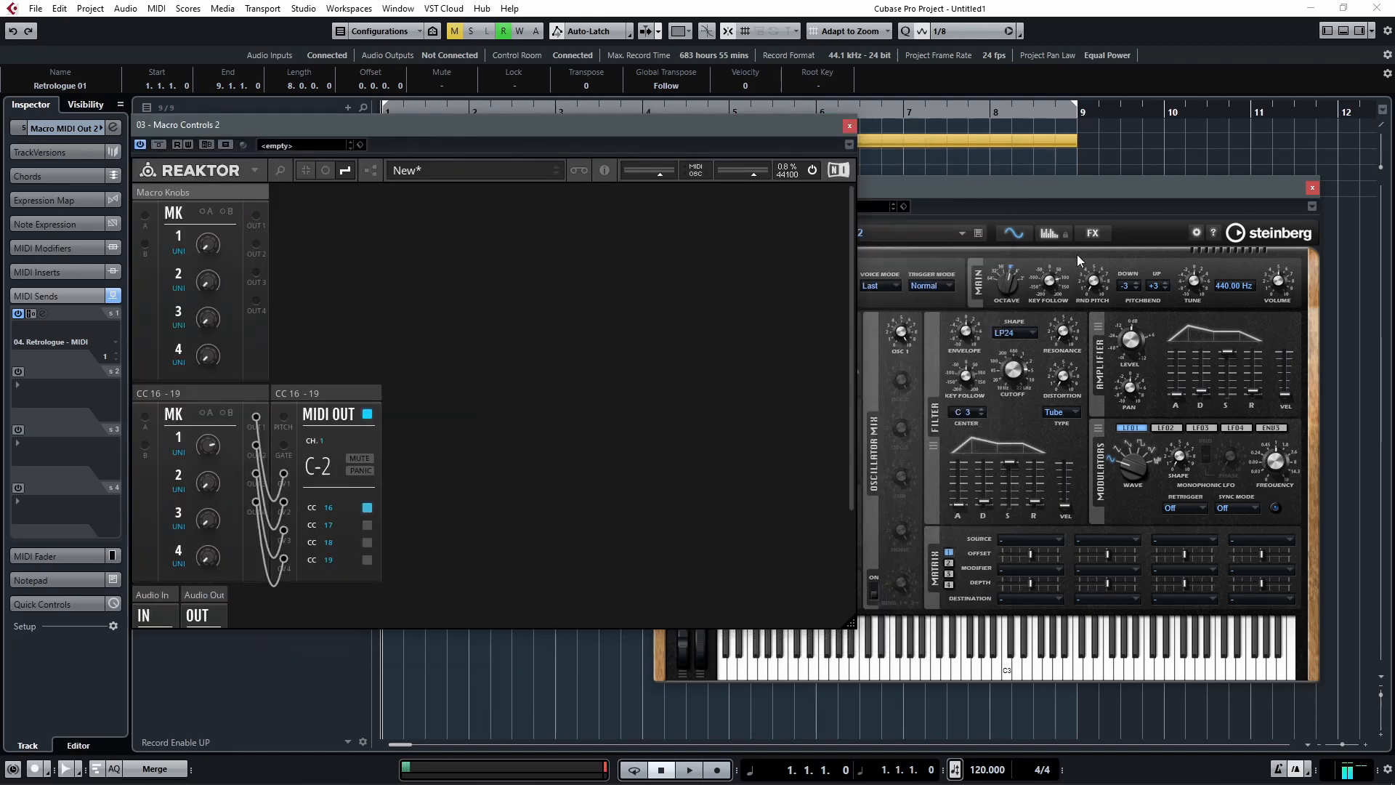
pyautogui.click(1070, 190)
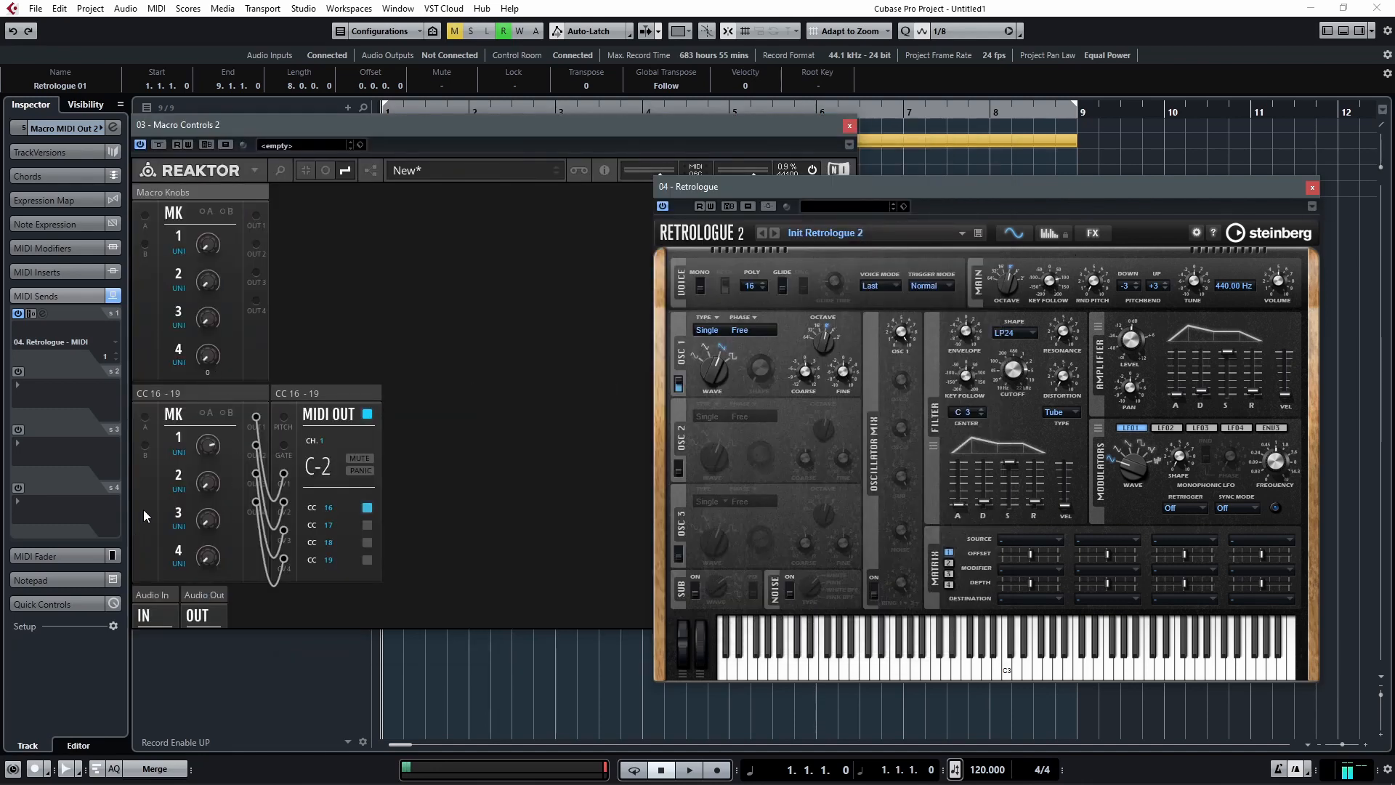
pyautogui.click(212, 447)
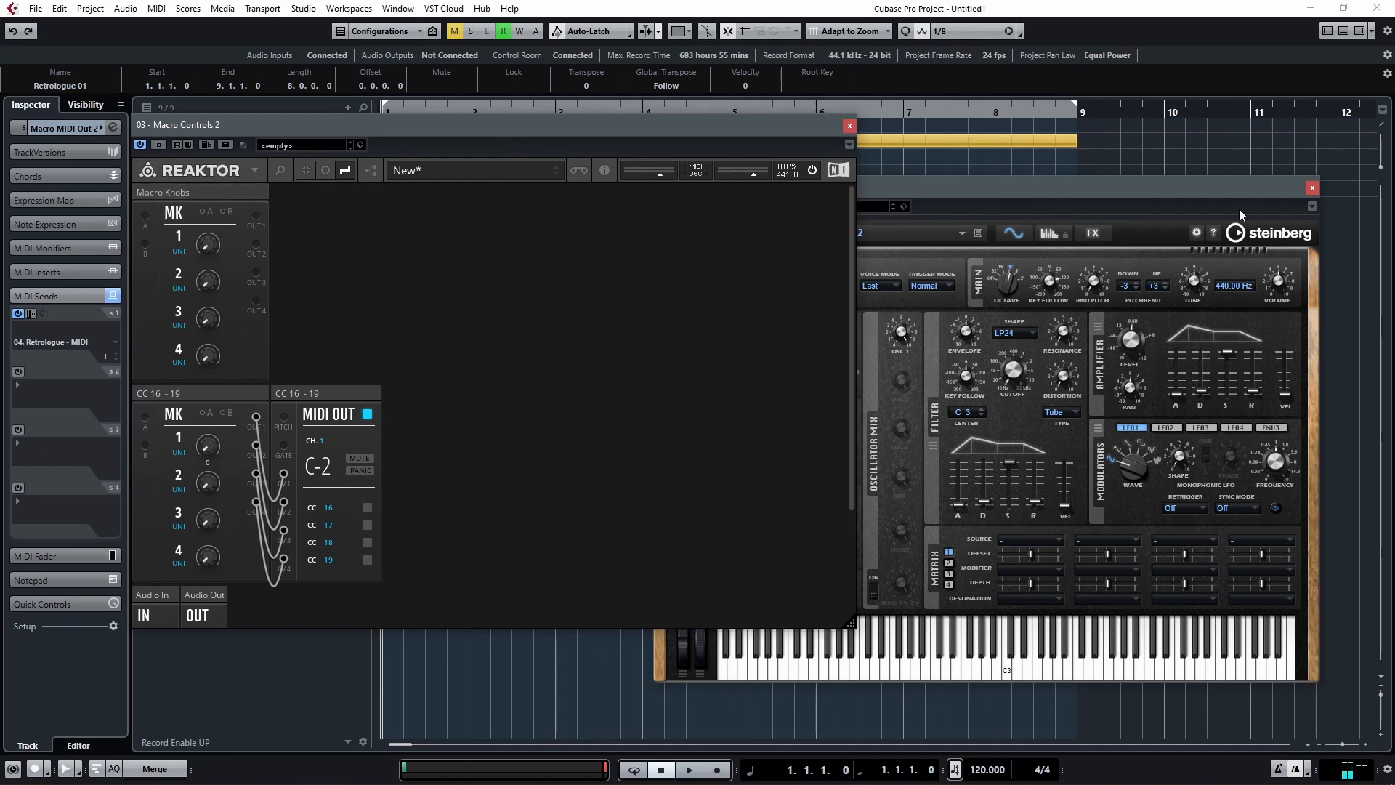
# Assign Retrologue's filter resonance to knob 2 of the CC 16 - 19 block with Learn CC, and try out the CC knobs
pyautogui.click(1161, 192)
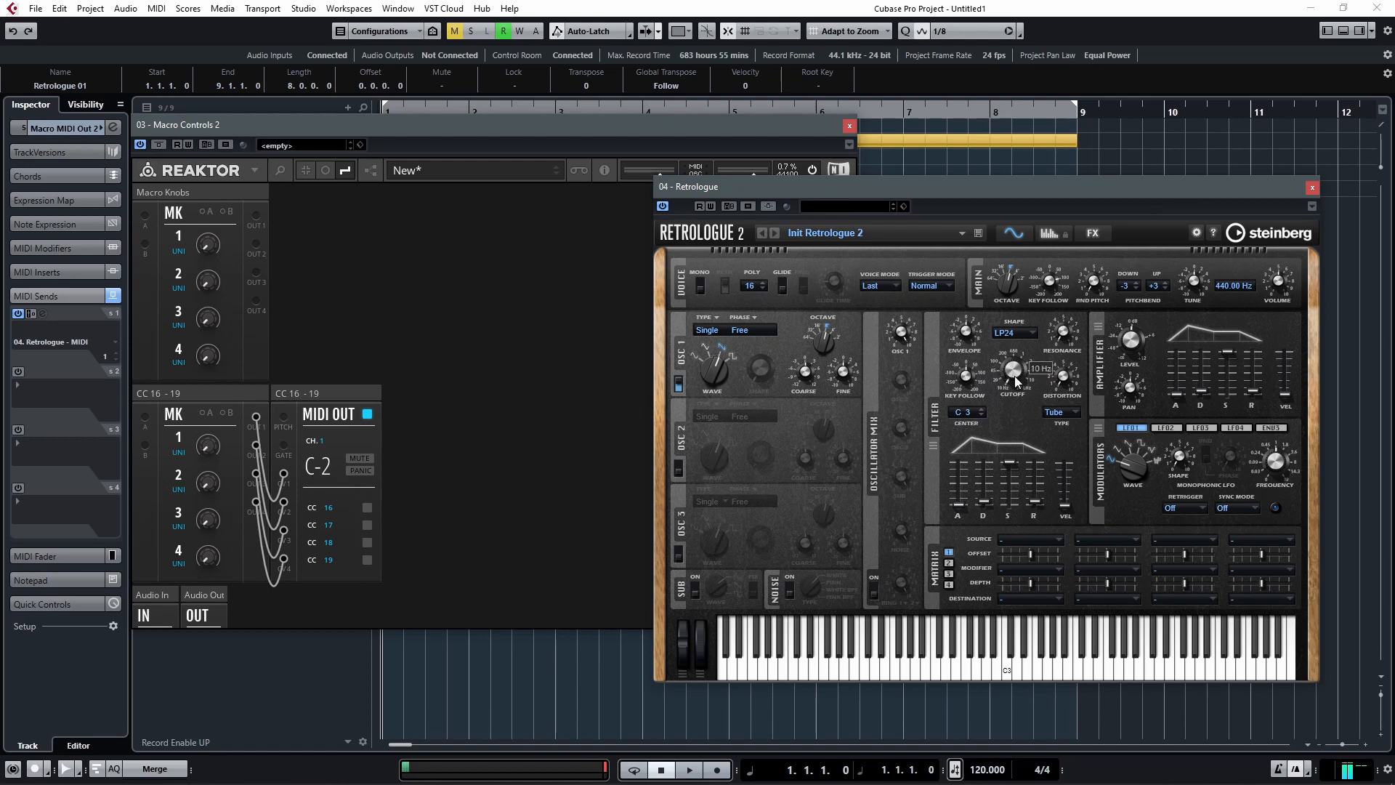
pyautogui.rightClick(1065, 335)
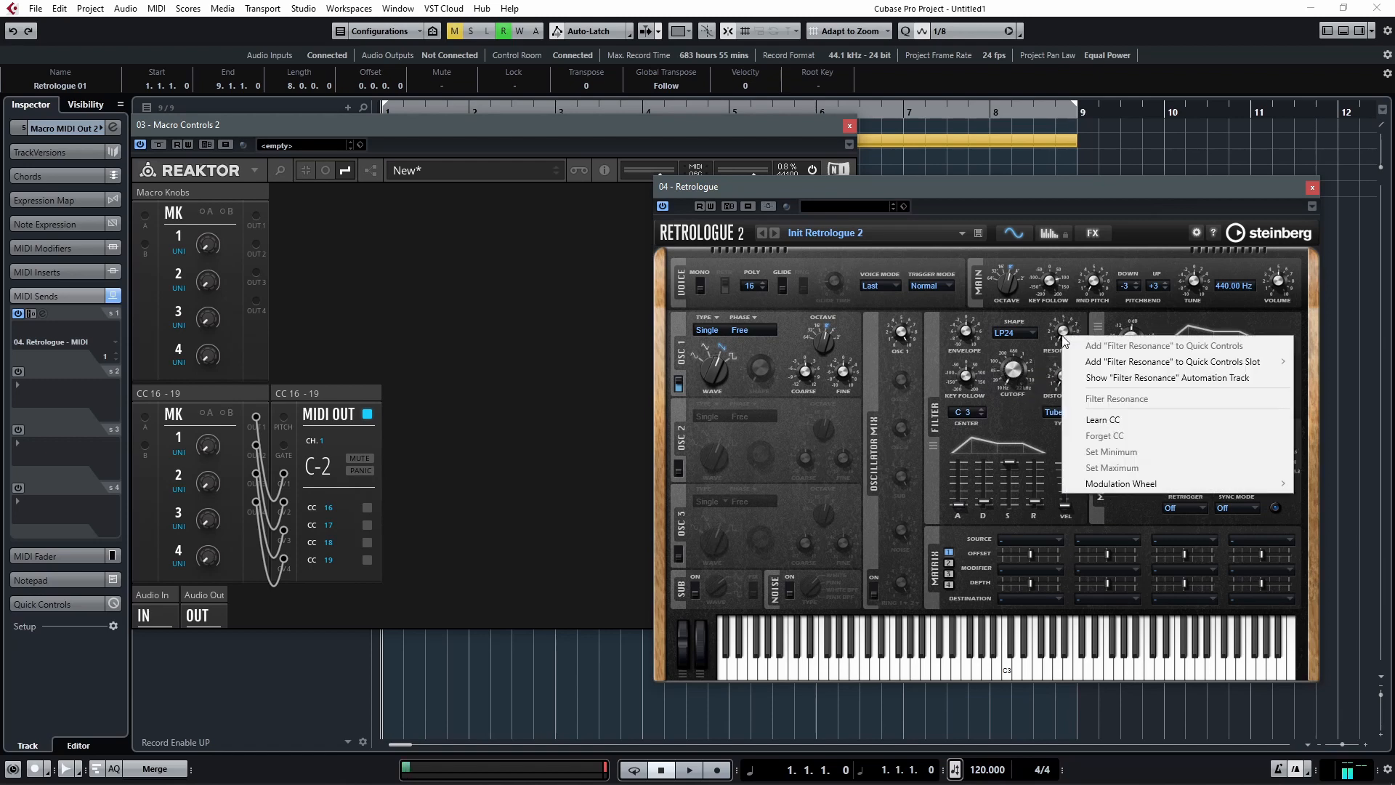
pyautogui.click(1093, 423)
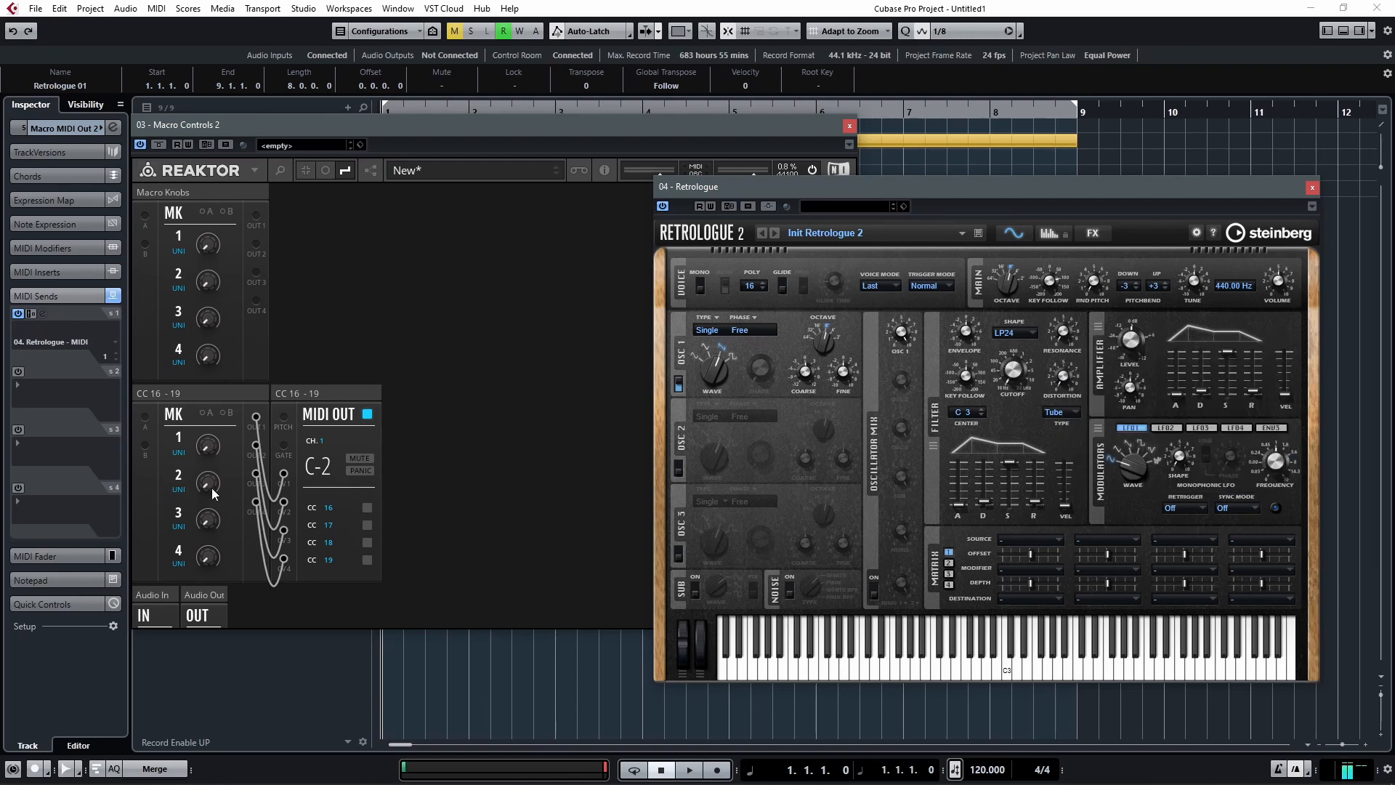
pyautogui.moveTo(206, 486); pyautogui.dragTo(324, 622)
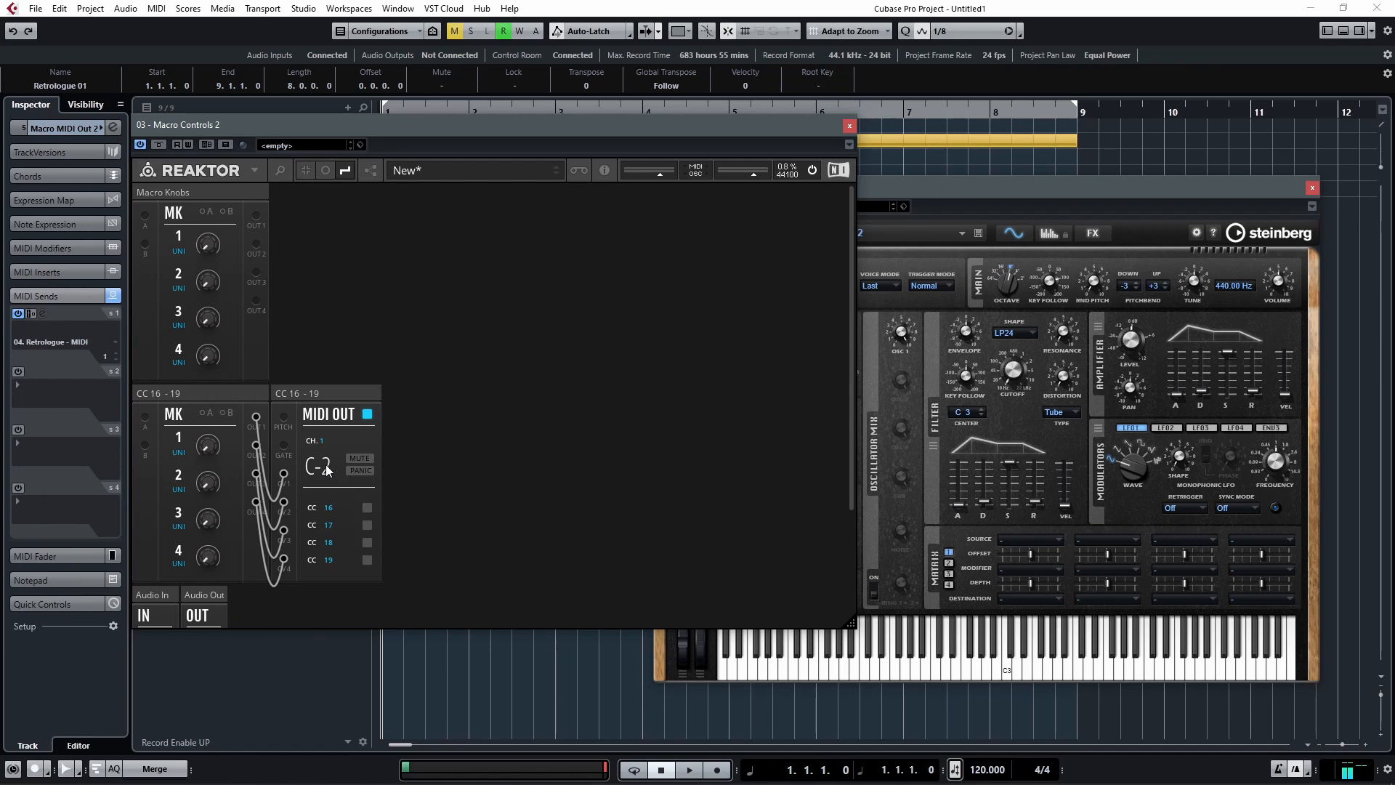
pyautogui.moveTo(215, 465); pyautogui.dragTo(288, 550)
pyautogui.moveTo(208, 483); pyautogui.dragTo(250, 390)
# Wire OUT 1 of the Macro Knobs block to input A of the CC 16 - 19 knobs and set modulation A on knobs 1 and 2
pyautogui.moveTo(384, 237); pyautogui.dragTo(370, 556)
pyautogui.moveTo(214, 249); pyautogui.dragTo(282, 72)
pyautogui.moveTo(259, 218); pyautogui.dragTo(145, 418)
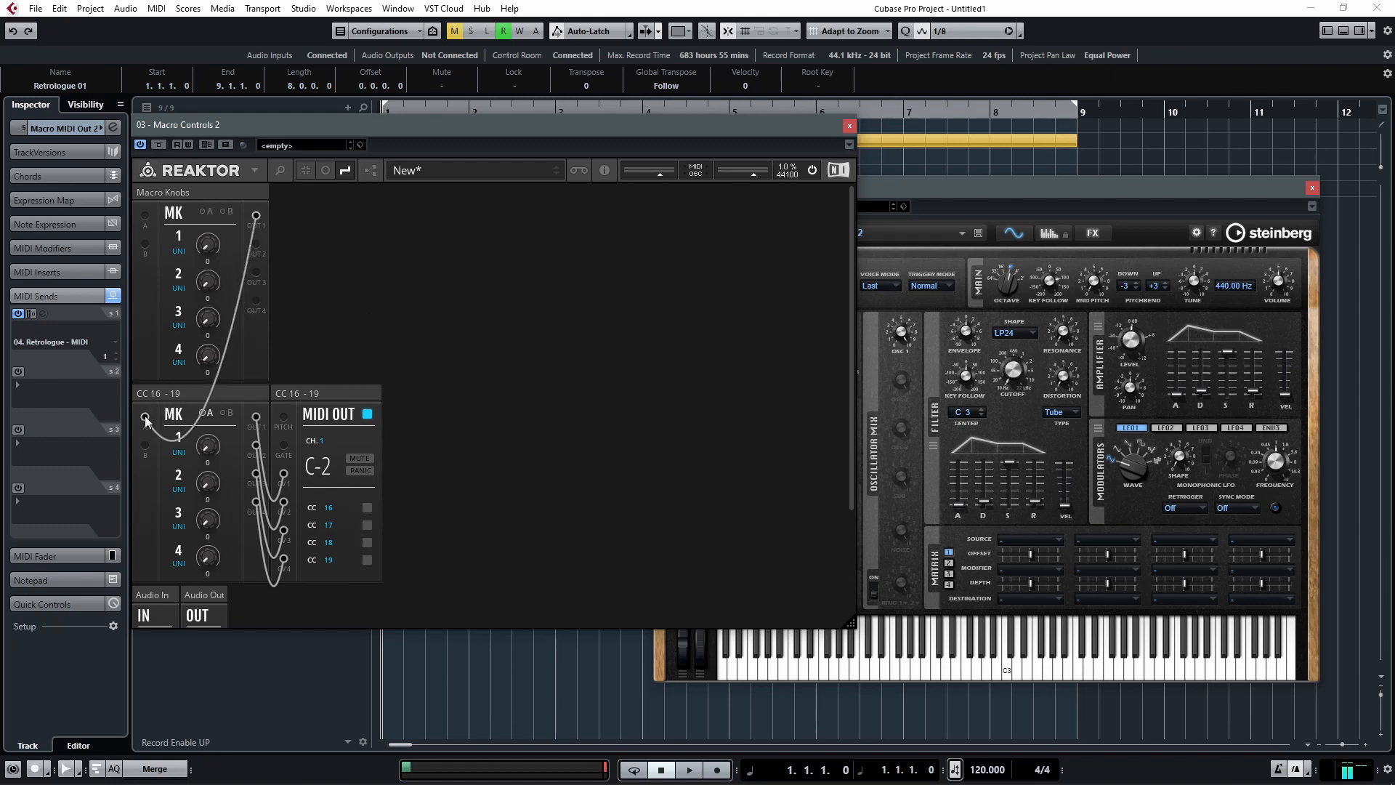
pyautogui.click(206, 414)
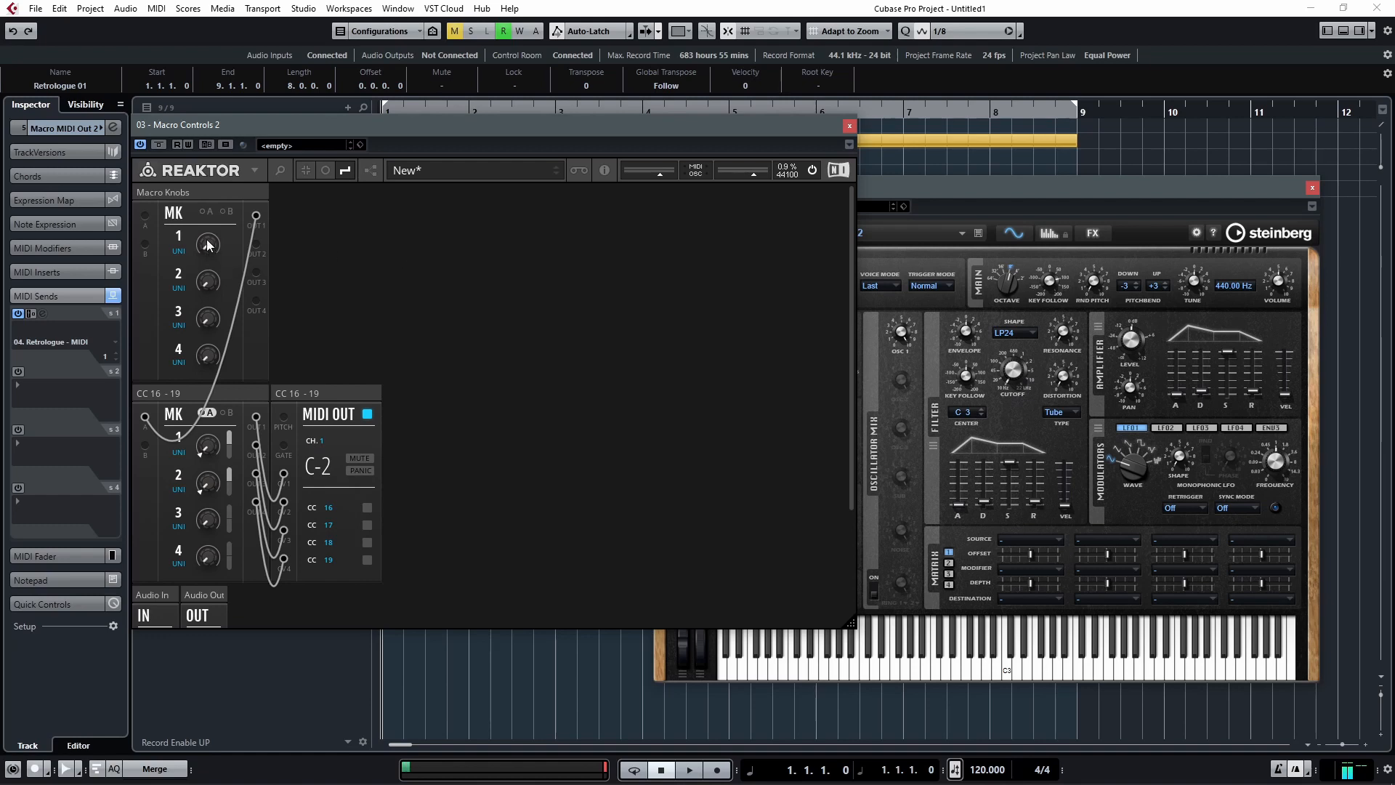
pyautogui.moveTo(203, 246); pyautogui.dragTo(258, 468)
pyautogui.moveTo(194, 254); pyautogui.dragTo(225, 254)
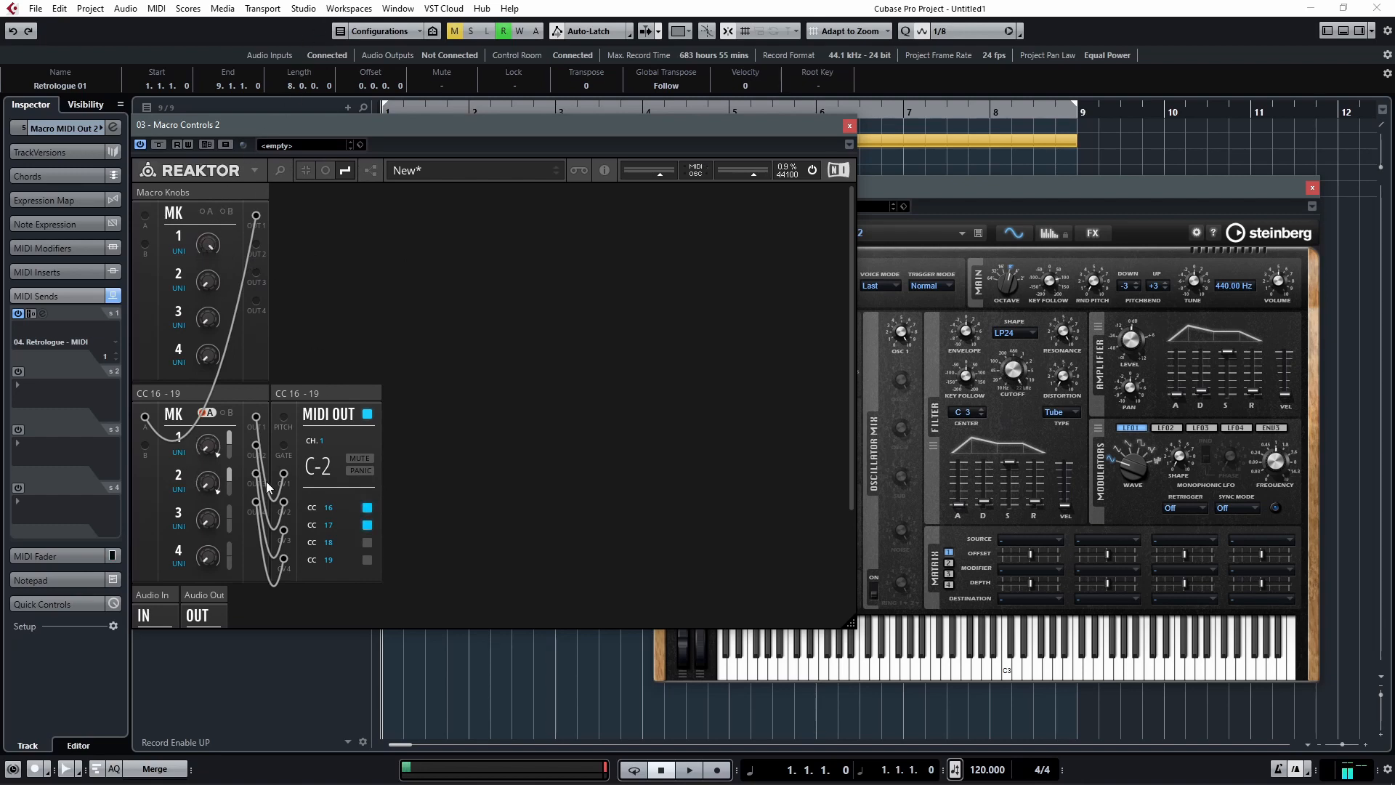
# Reduce the modulation A amount on CC knob 2 and play the project while moving macro knob 1 to test both assignments
pyautogui.moveTo(229, 476); pyautogui.dragTo(242, 500)
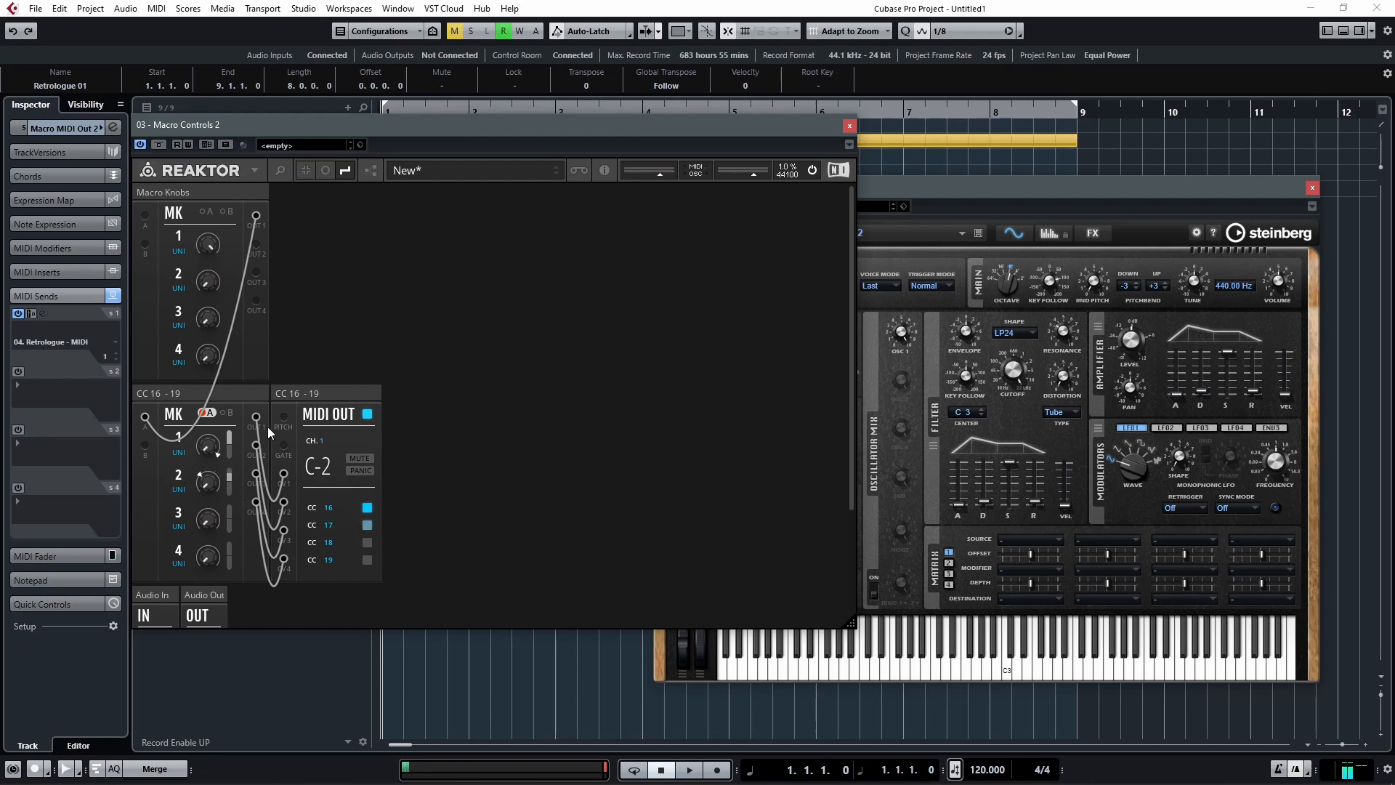
pyautogui.press('space')
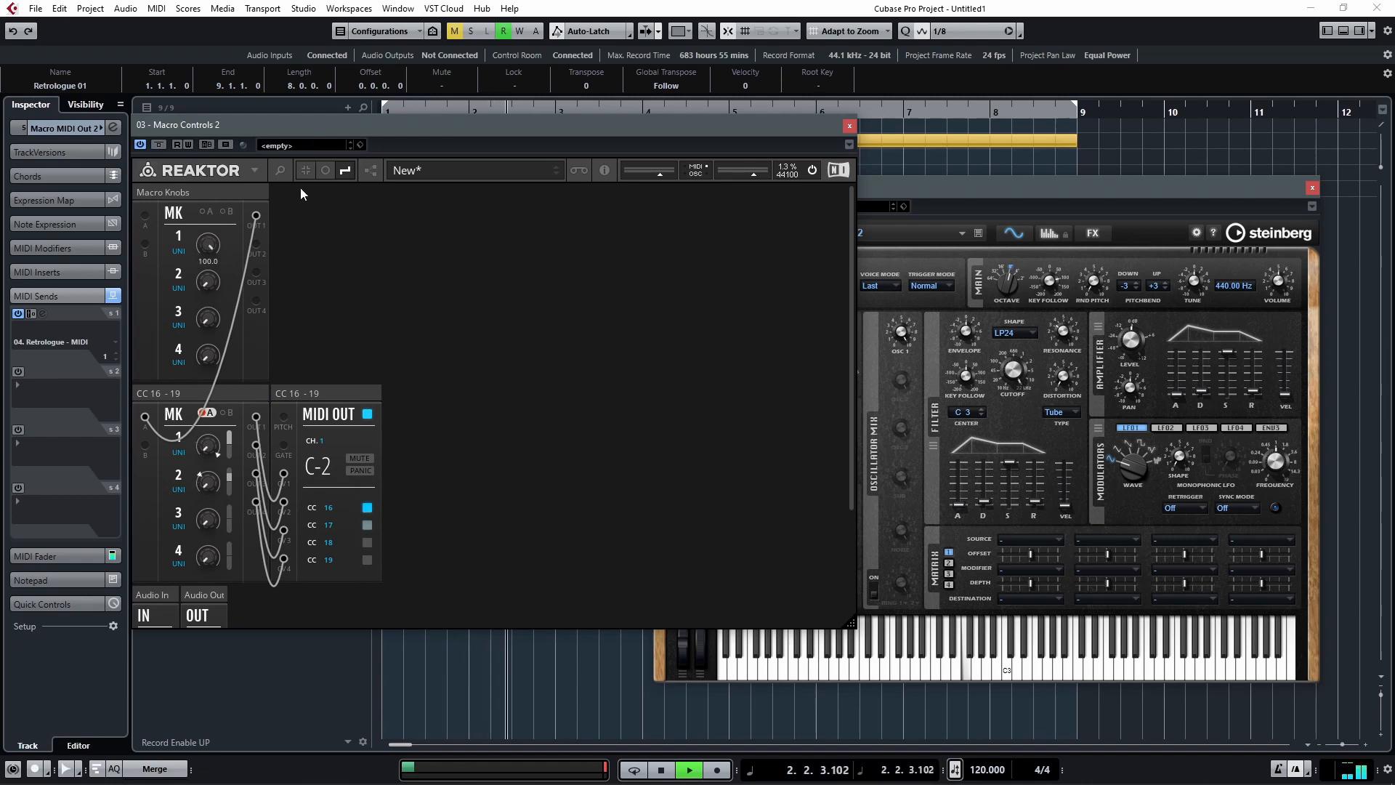
pyautogui.press('space')
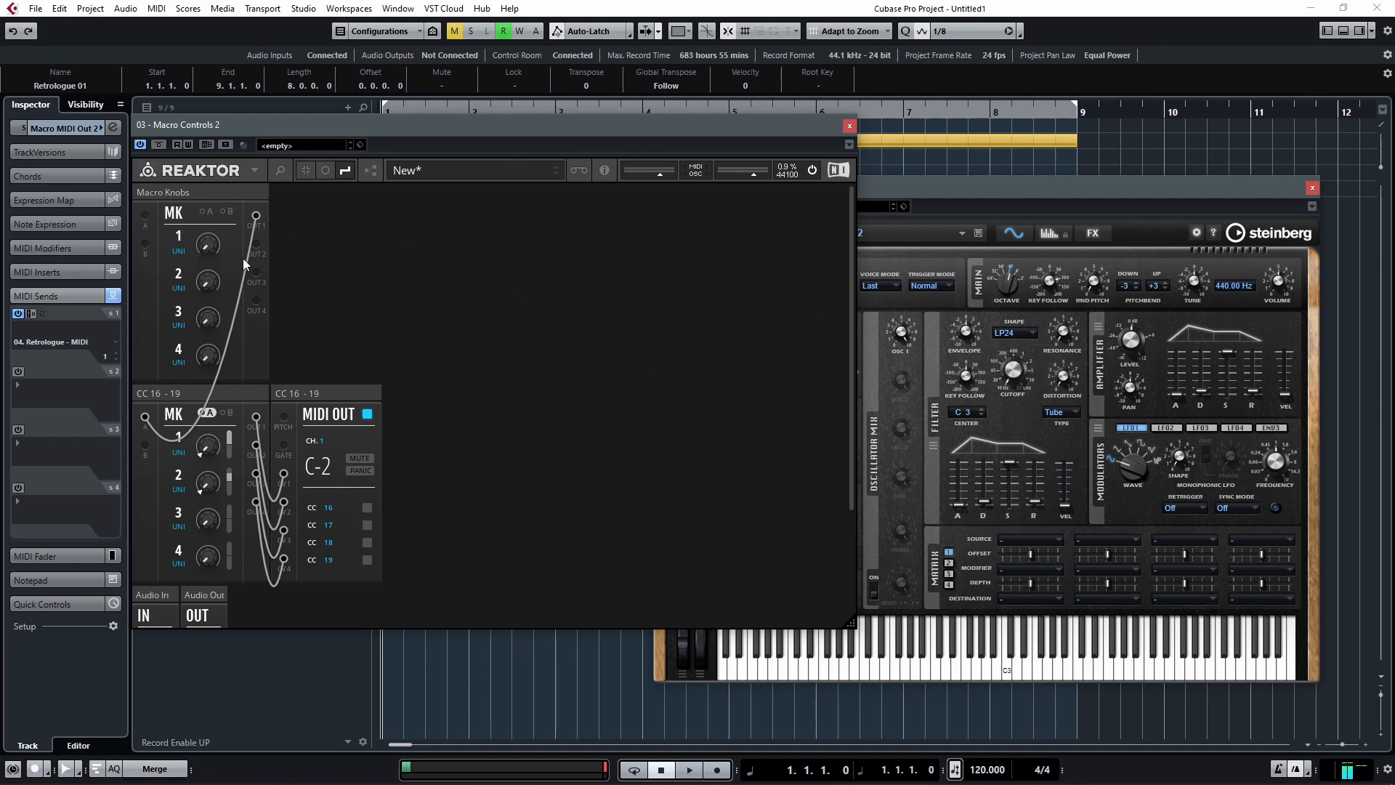
# Close both plug-in windows, then select and enlarge the Macro Controls 2 track in the project window
pyautogui.click(850, 126)
pyautogui.click(1313, 187)
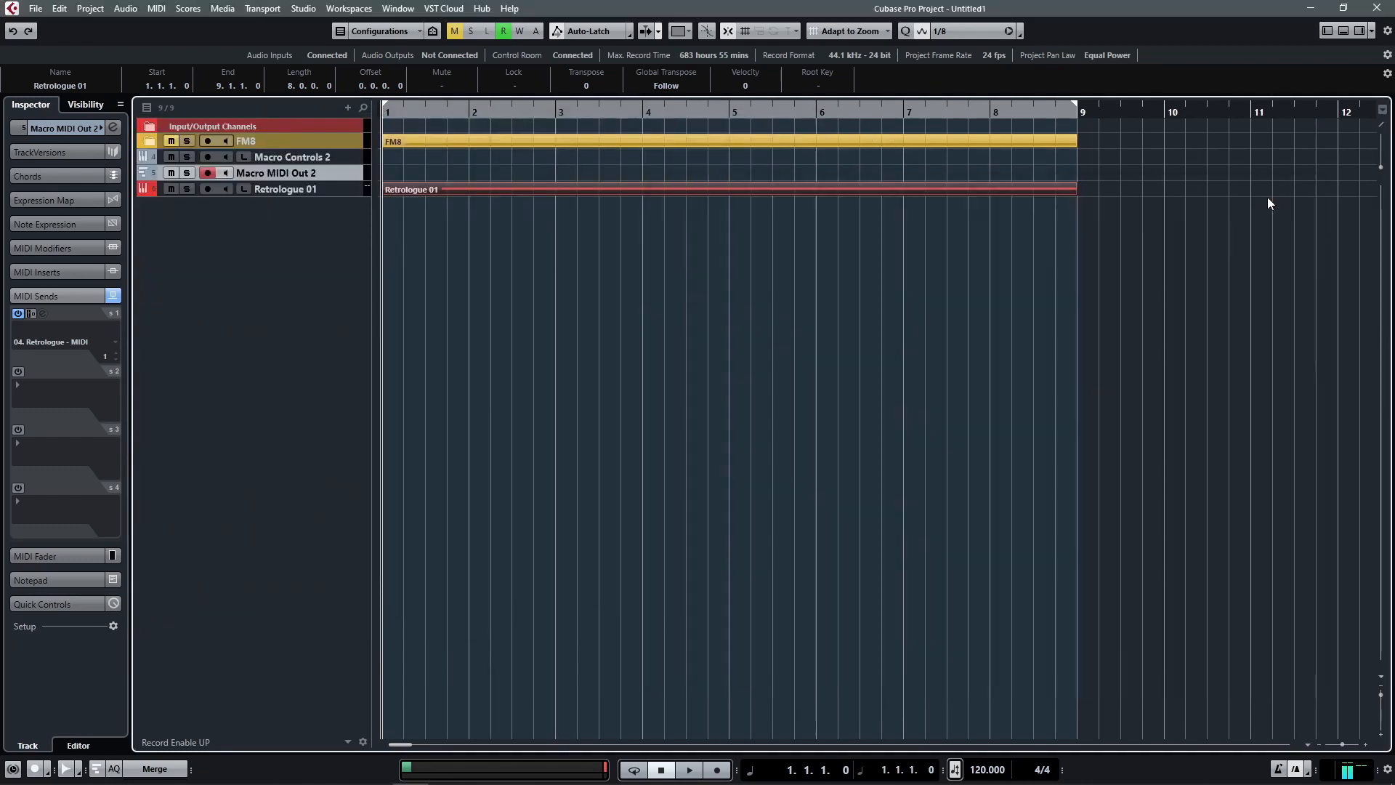
pyautogui.hotkey('shift', 'f')
pyautogui.hscroll(-3, 520, 334)
pyautogui.click(284, 158)
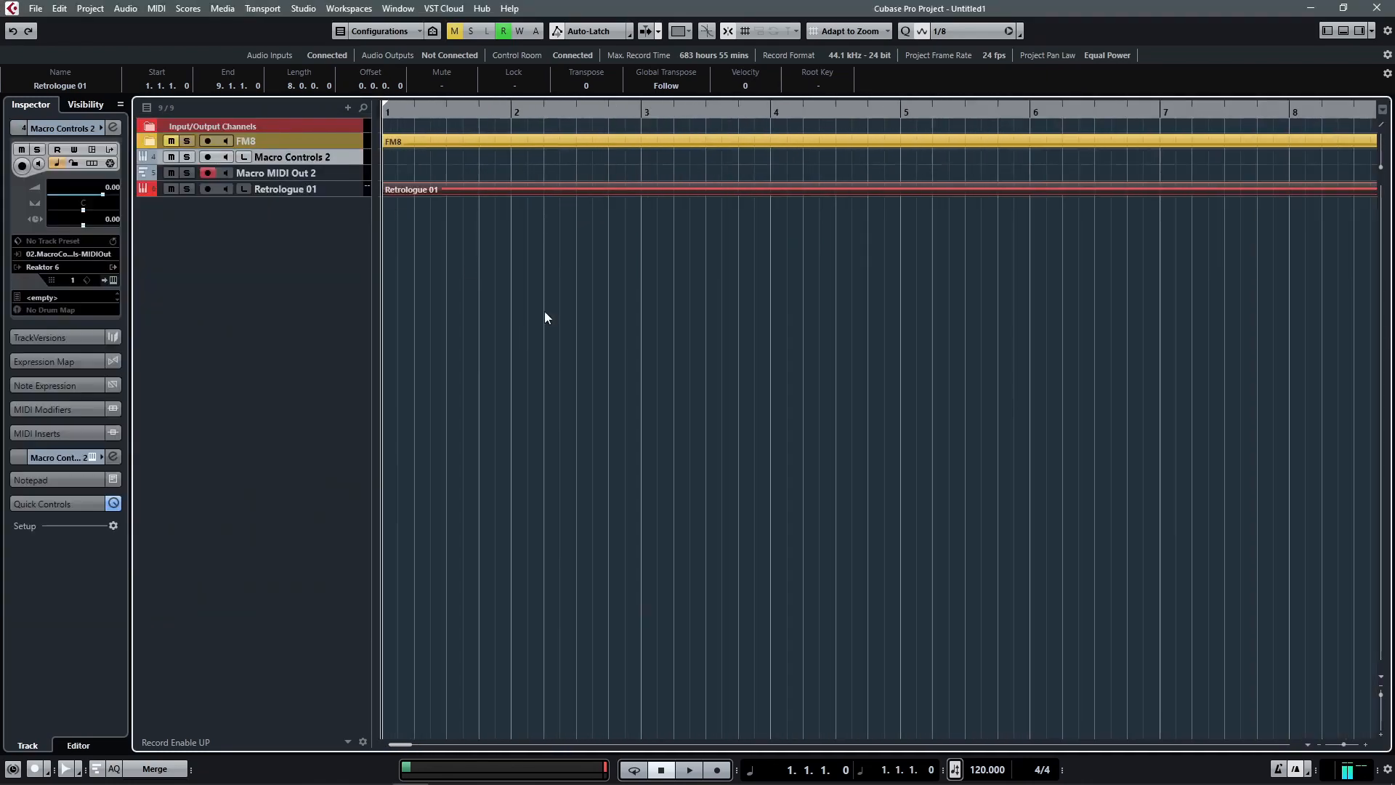
pyautogui.press('z')
# Open Reaktor on Macro Controls 2 and record automation of macro knob 1 during playback, with automation writing enabled only for that pass
pyautogui.click(243, 156)
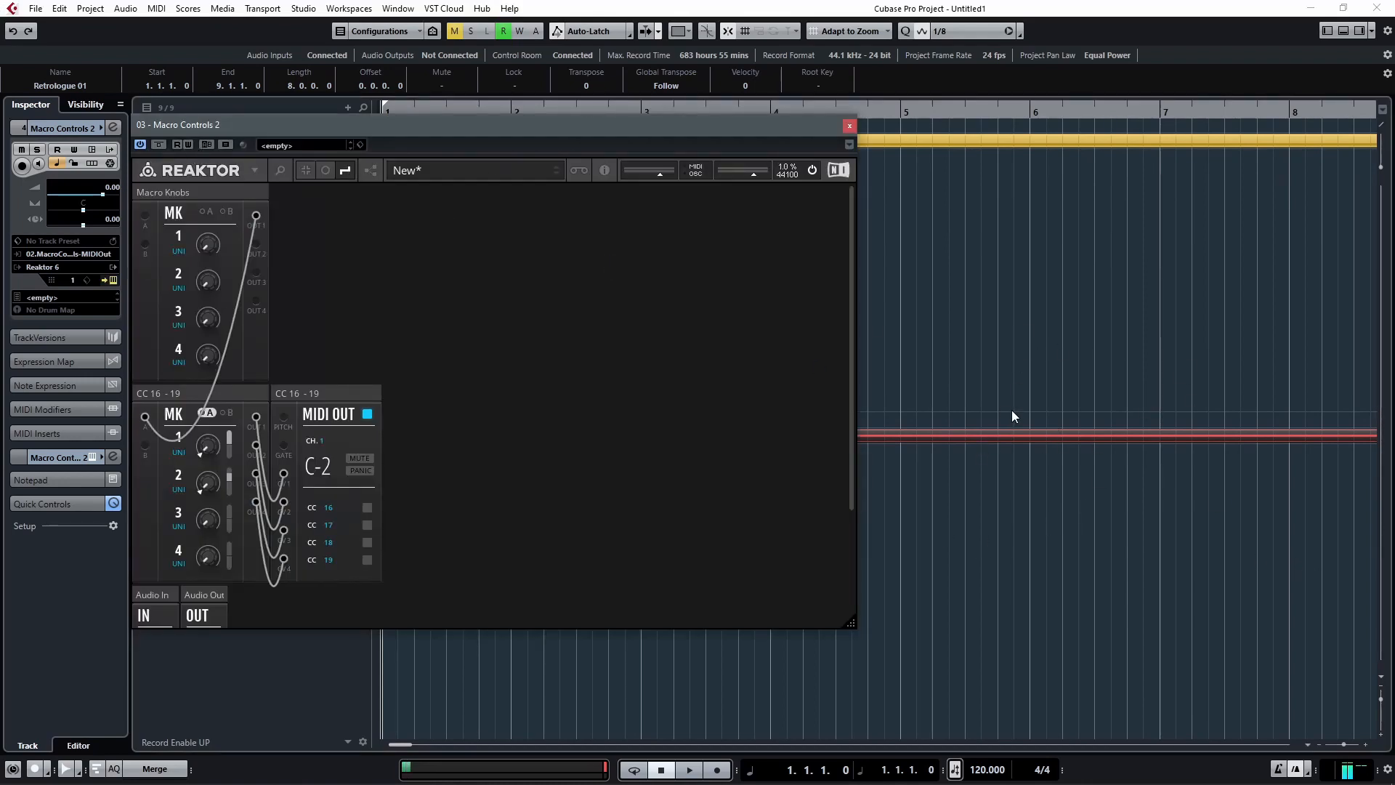
pyautogui.click(188, 144)
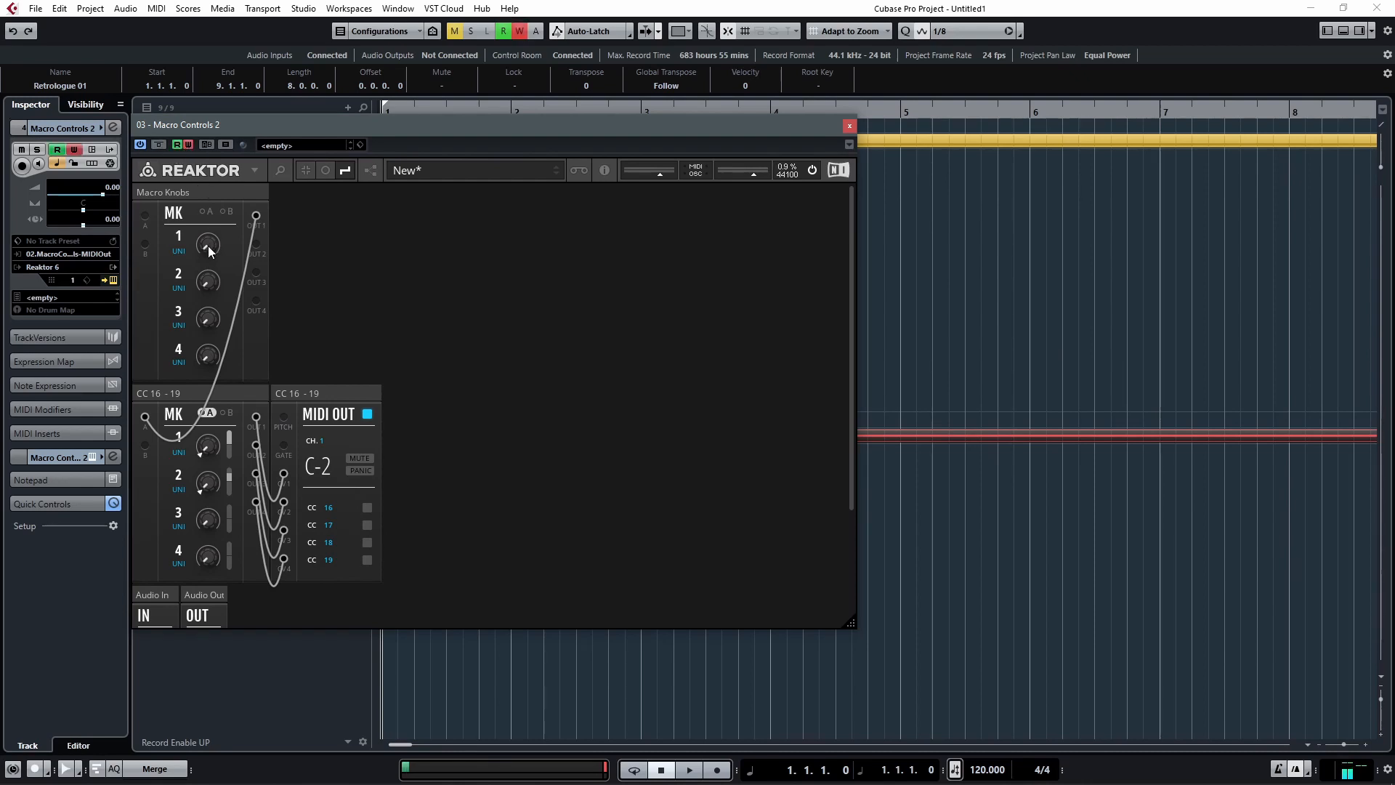
pyautogui.press('space')
pyautogui.moveTo(206, 243)
pyautogui.mouseDown()
pyautogui.moveTo(281, 99)
pyautogui.moveTo(260, 206)
pyautogui.moveTo(317, 44)
pyautogui.moveTo(329, 106)
pyautogui.moveTo(280, 147)
pyautogui.mouseUp()
pyautogui.press('space')
pyautogui.click(189, 145)
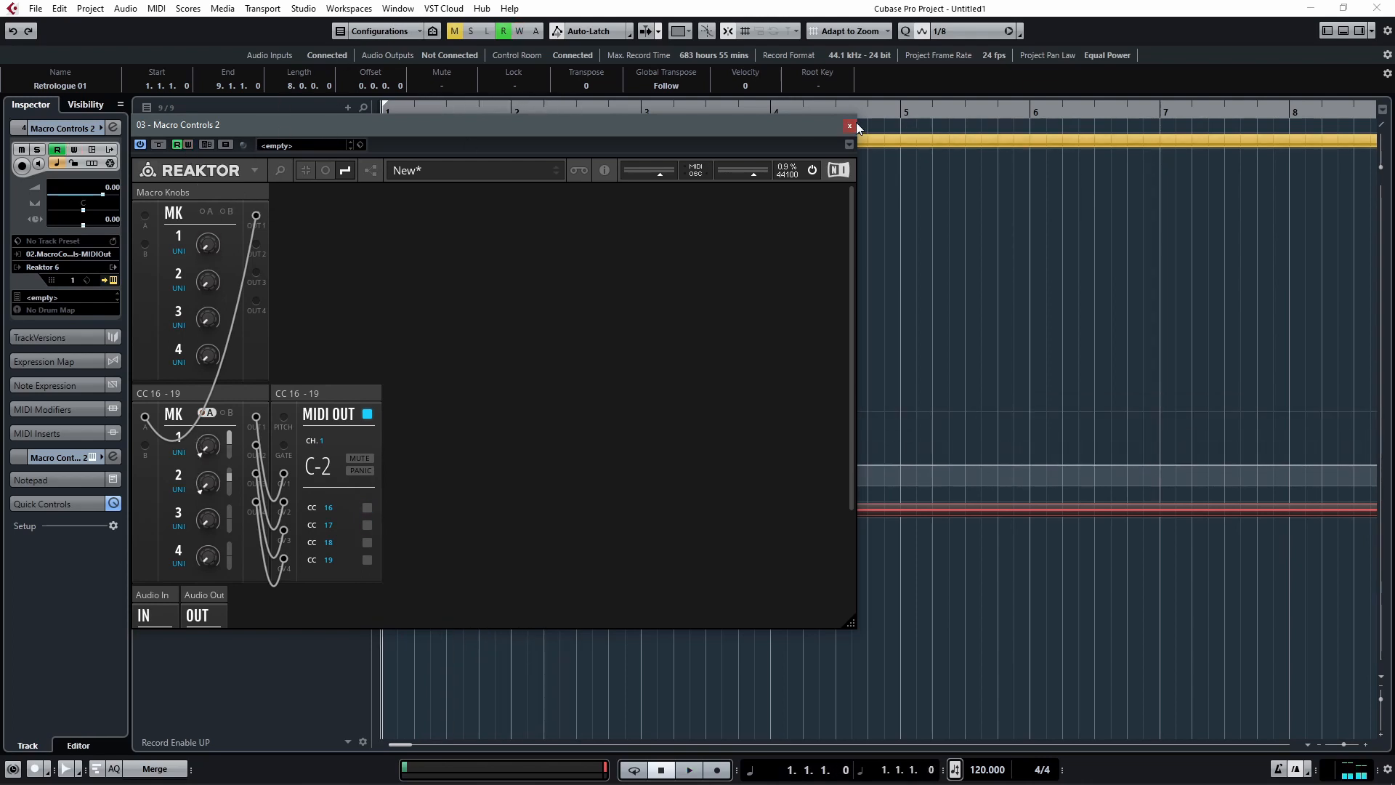
# Close the Reaktor window and play back the recorded Macro 1 automation at a closer horizontal zoom
pyautogui.click(850, 126)
pyautogui.press('h')
pyautogui.press('space')
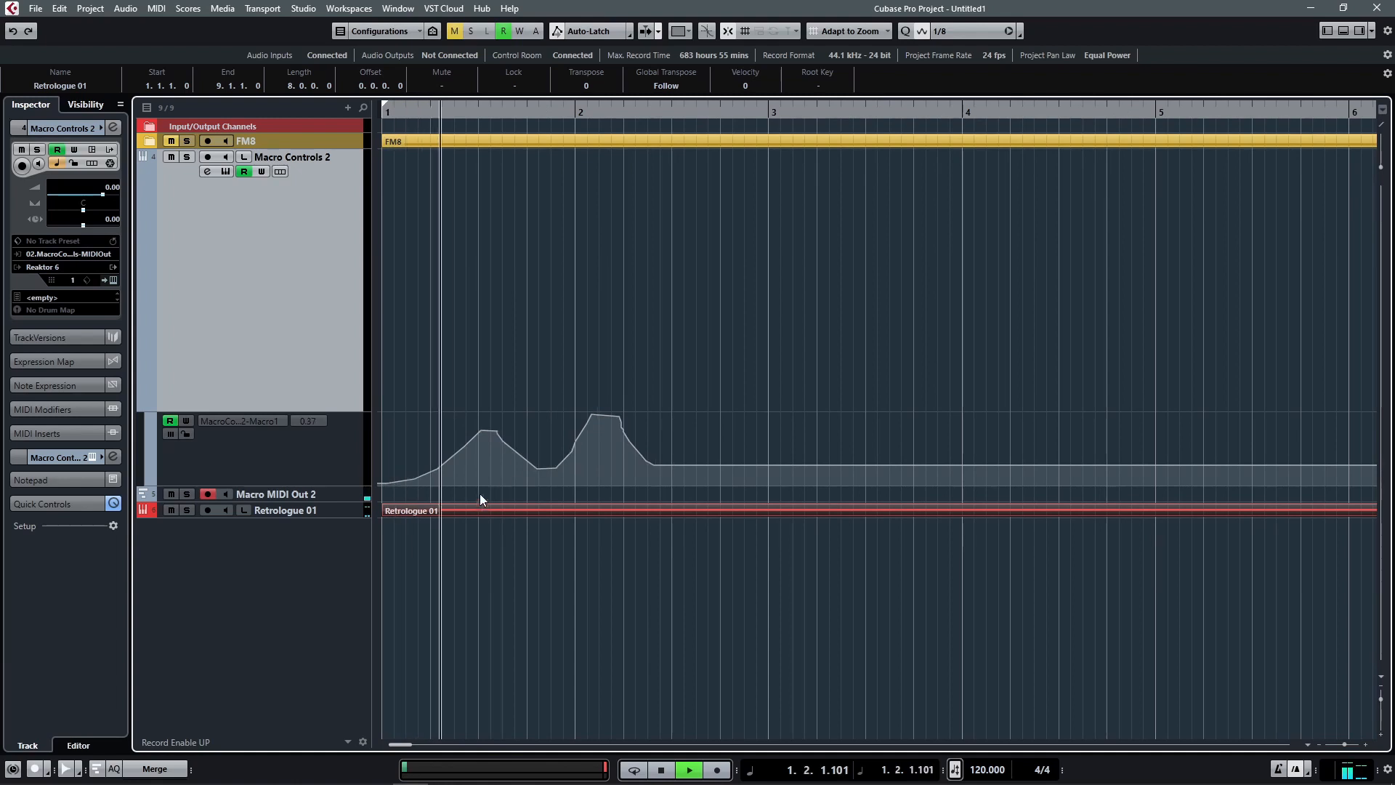
pyautogui.press('space')
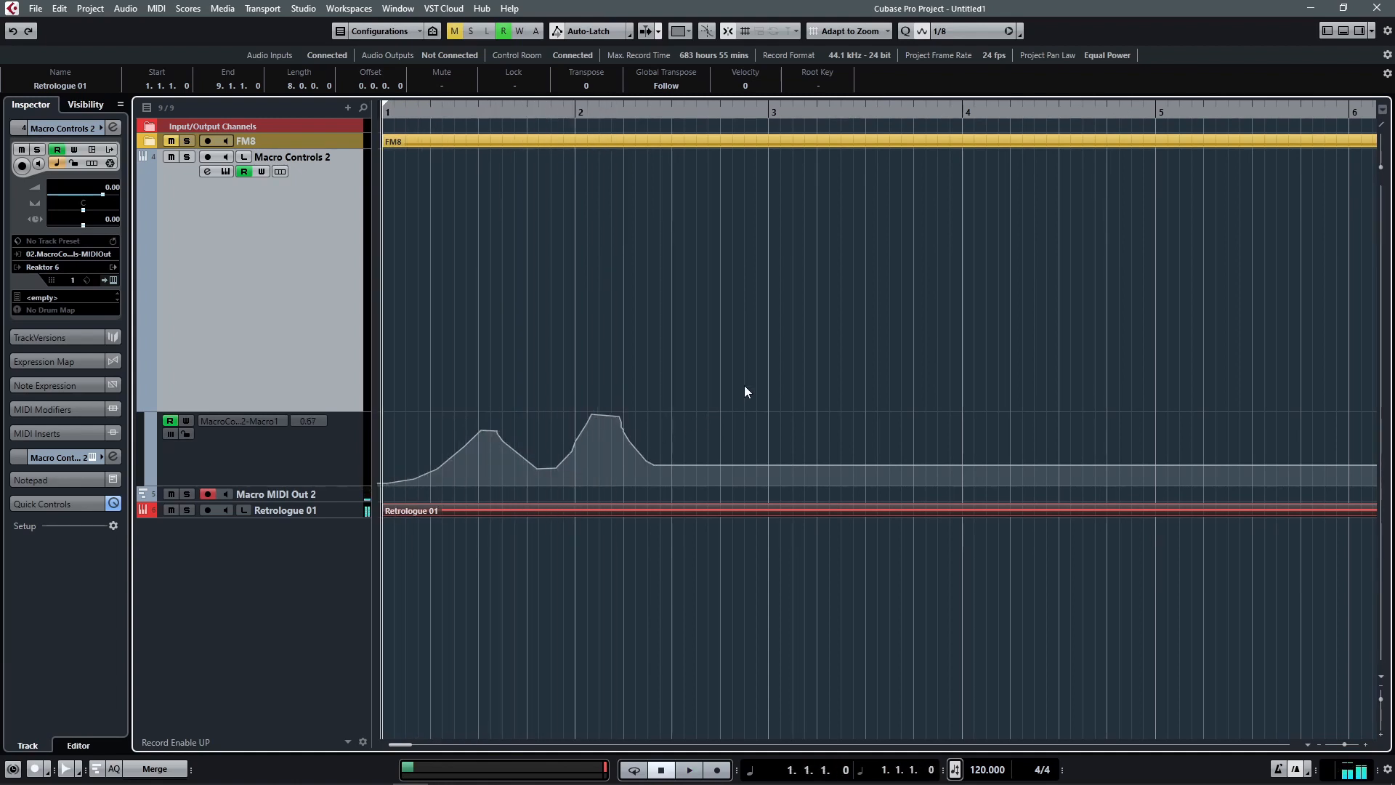
# Replace the recorded Macro 1 automation with a hand-drawn zigzag of points from bar 1 to just past bar 4
pyautogui.moveTo(745, 385)
pyautogui.mouseDown()
pyautogui.moveTo(398, 490)
pyautogui.moveTo(391, 467)
pyautogui.moveTo(365, 468)
pyautogui.moveTo(446, 397)
pyautogui.moveTo(436, 392)
pyautogui.mouseUp()
pyautogui.press('Delete')
pyautogui.click(387, 485)
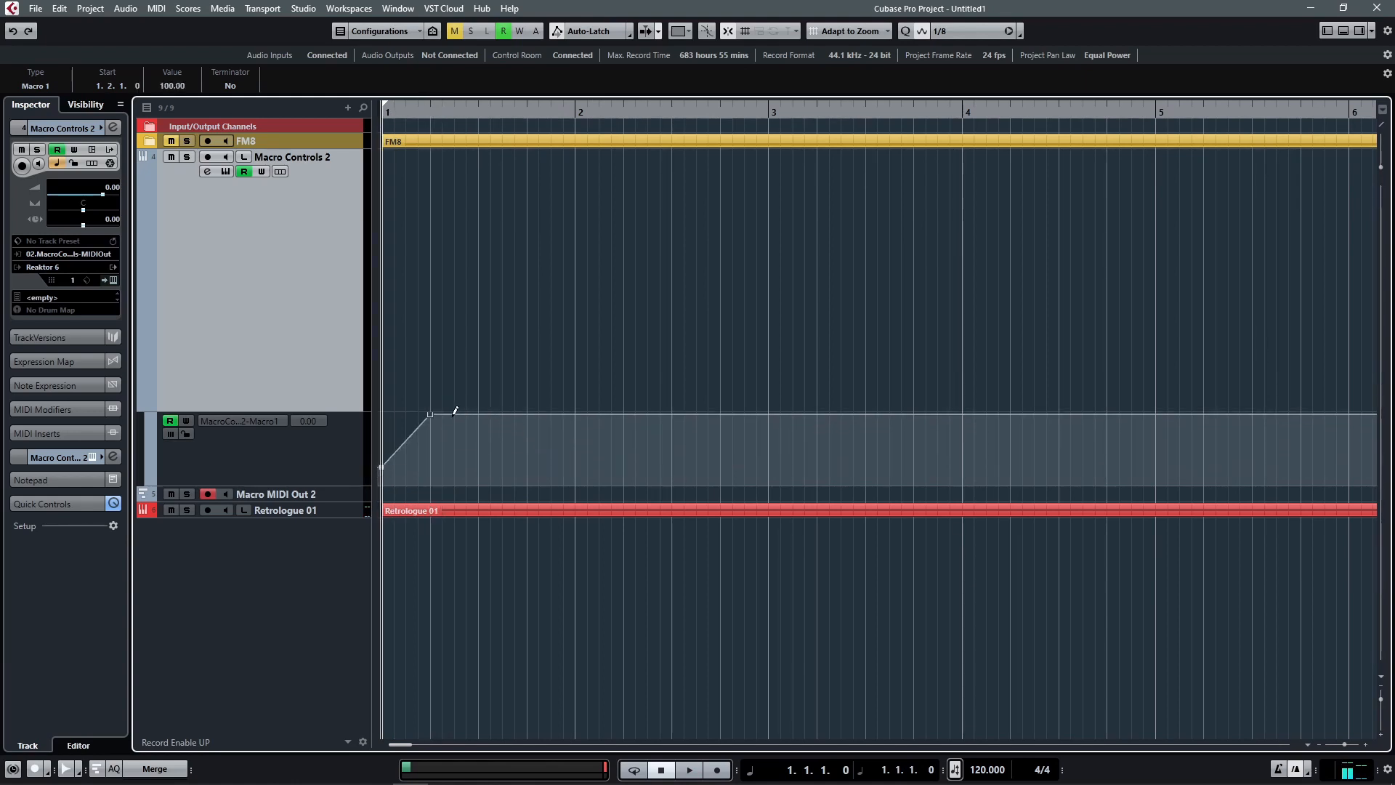
pyautogui.click(481, 454)
pyautogui.click(576, 413)
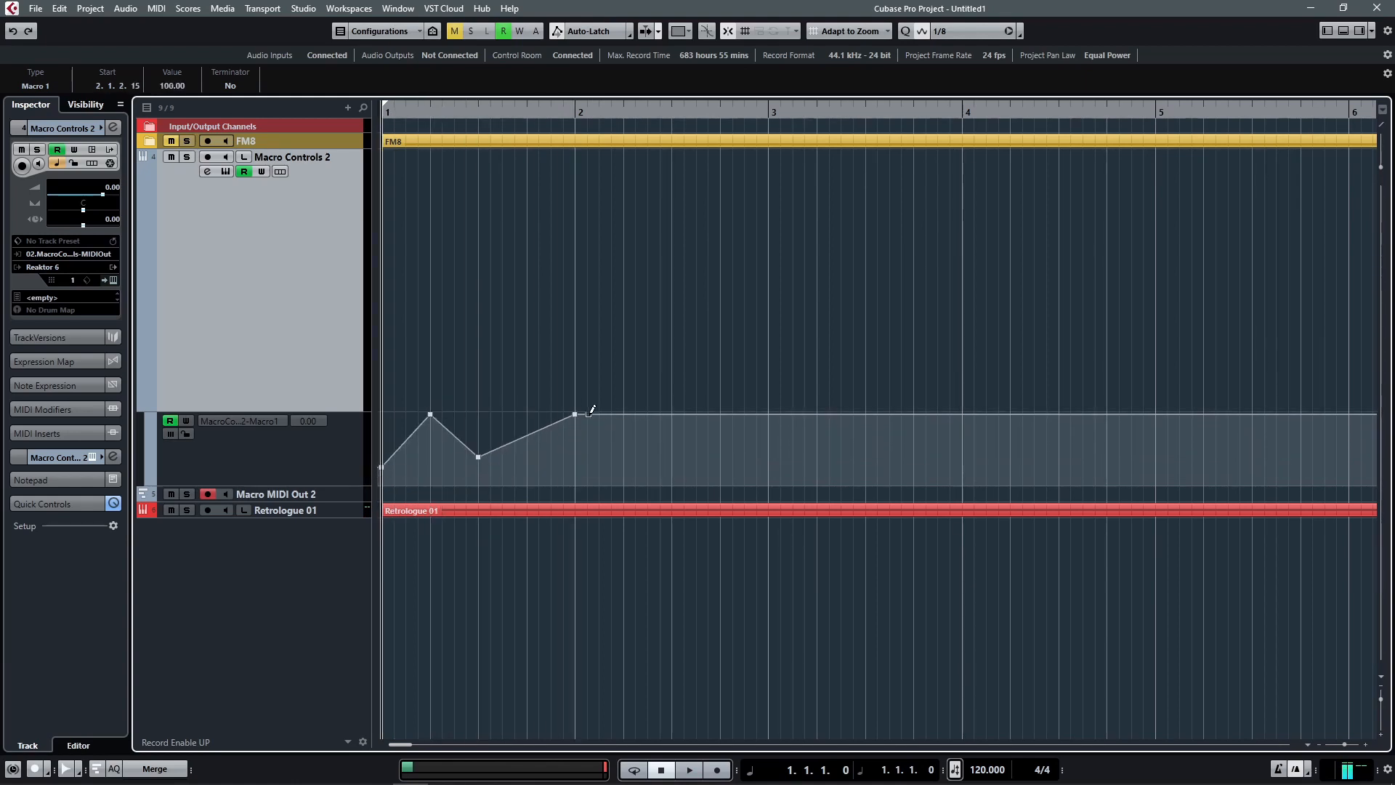
pyautogui.click(625, 454)
pyautogui.click(708, 414)
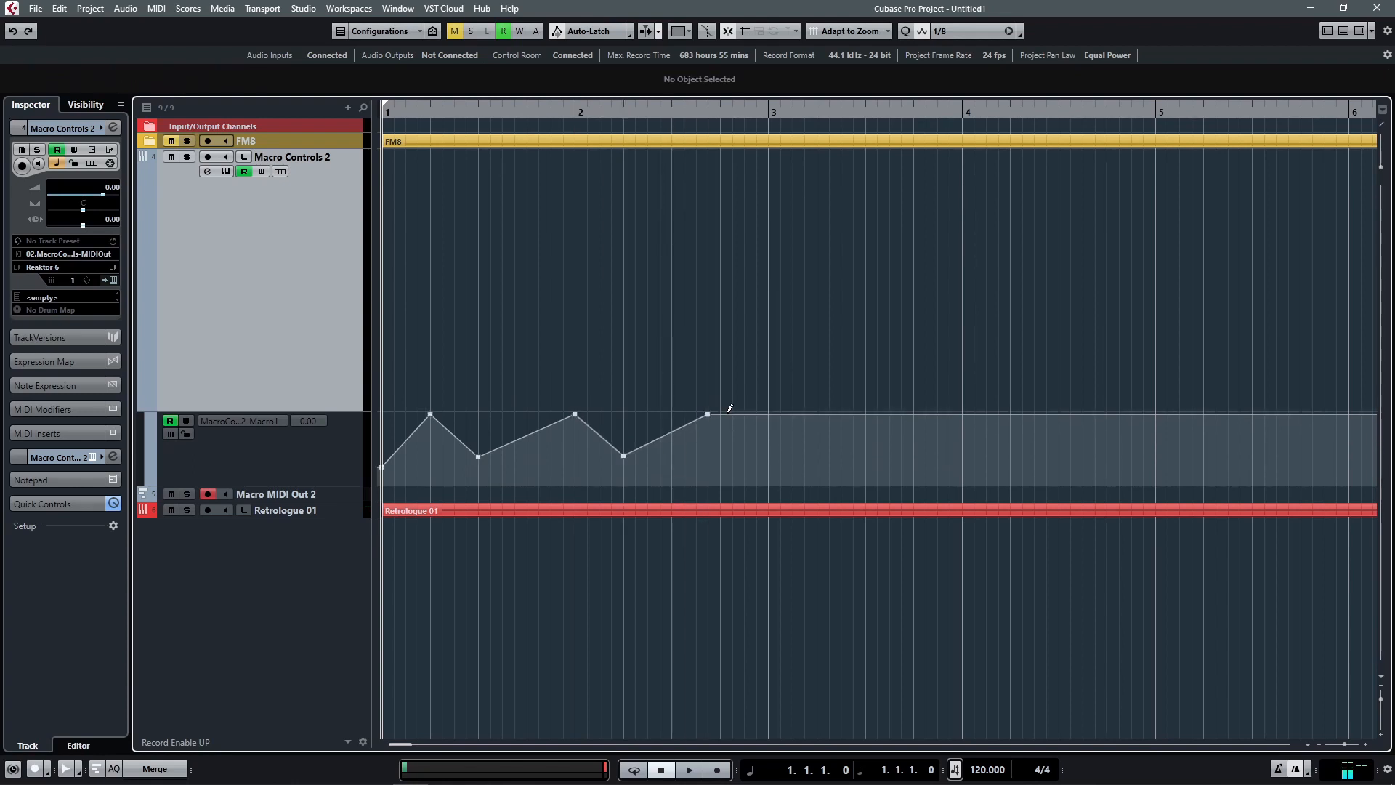
pyautogui.click(745, 449)
pyautogui.click(757, 428)
pyautogui.click(768, 456)
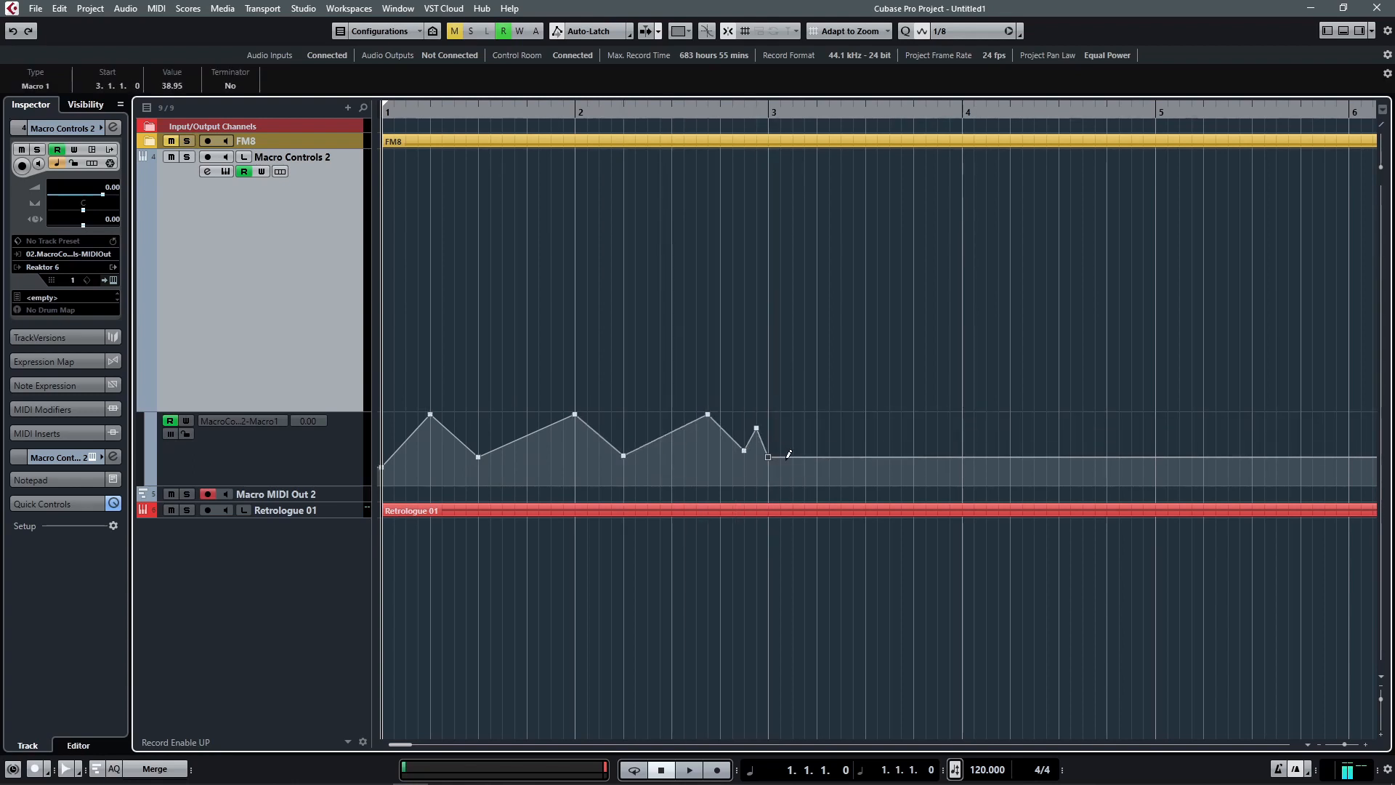
pyautogui.click(804, 420)
pyautogui.click(865, 477)
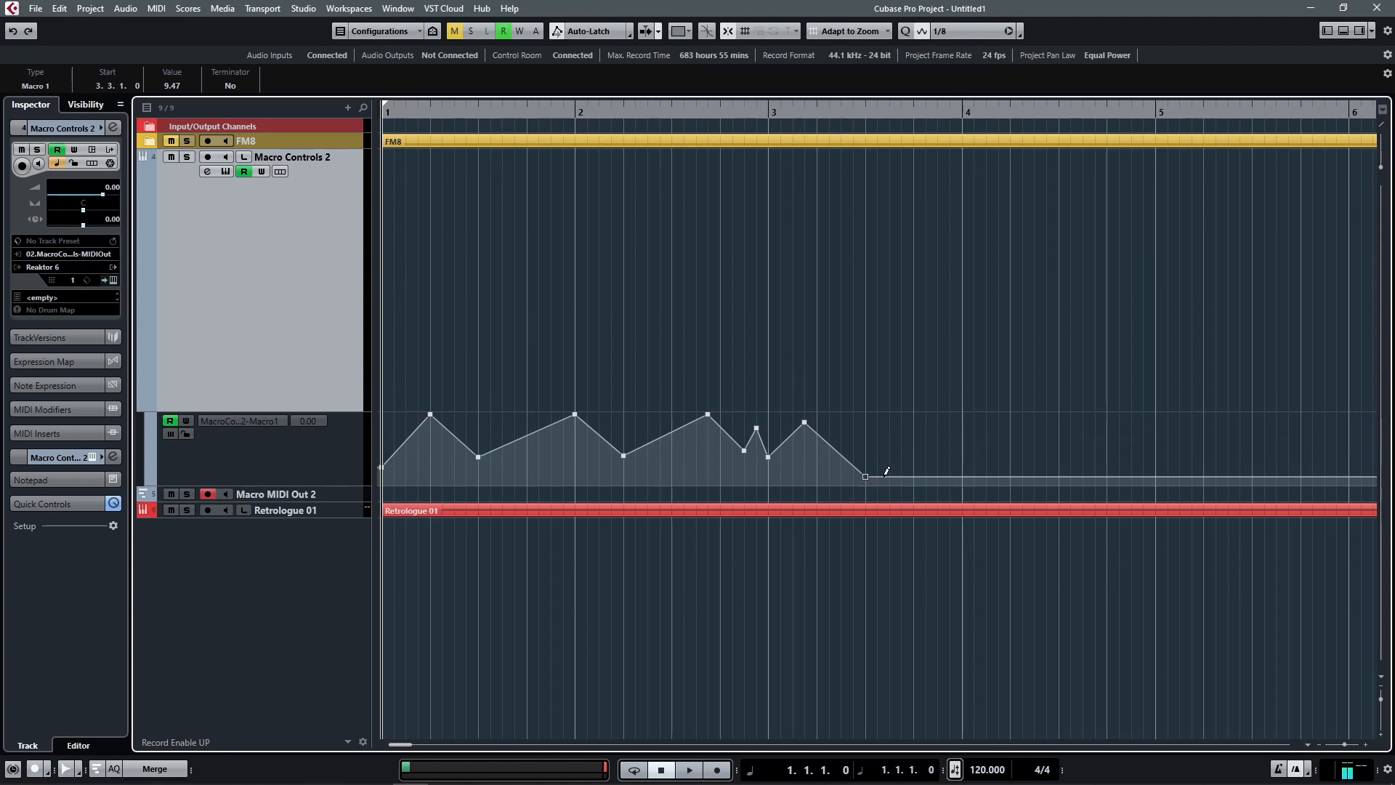
pyautogui.click(901, 437)
pyautogui.click(950, 463)
pyautogui.click(974, 421)
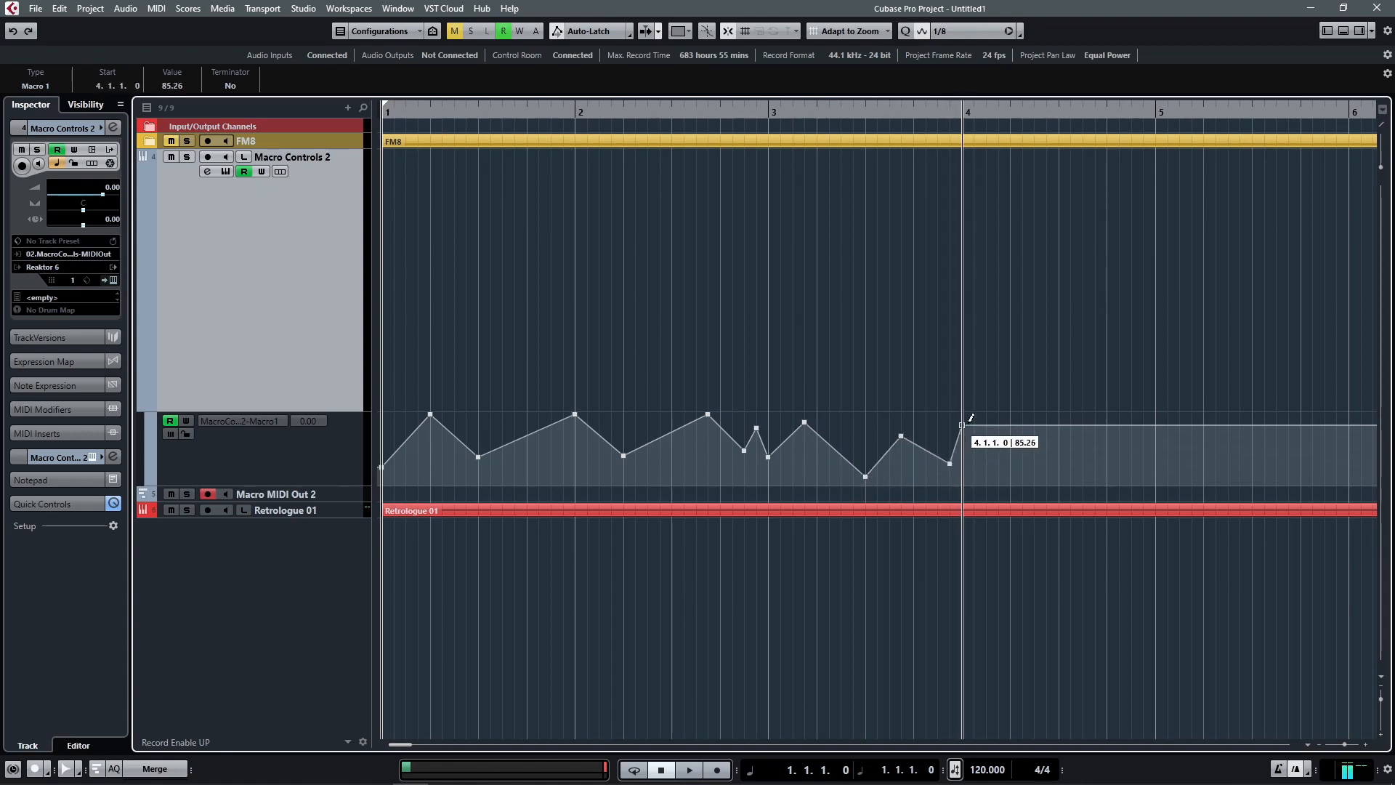
pyautogui.click(999, 446)
# Play the project with the Retrologue window open to watch the drawn automation move its cutoff and resonance, and stop playback
pyautogui.press('space')
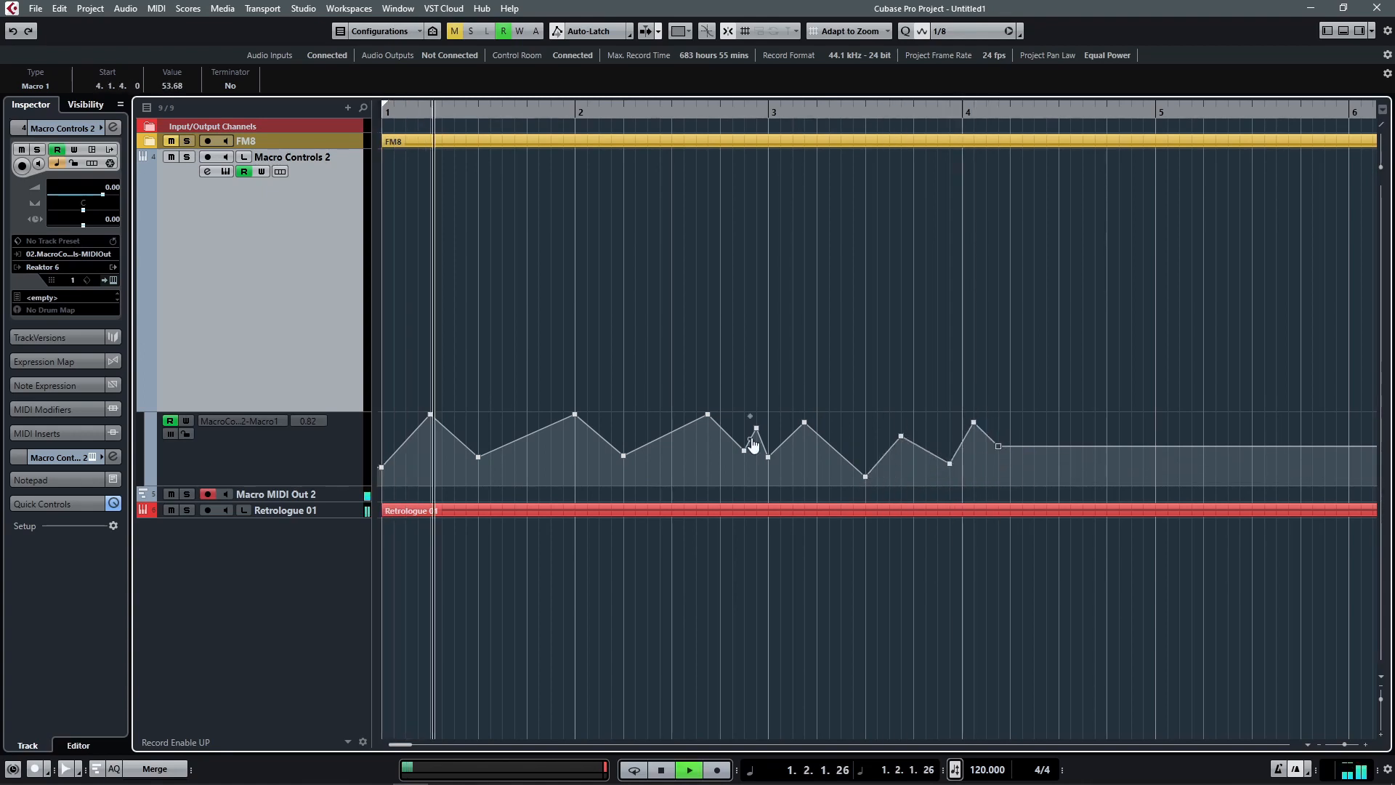
pyautogui.doubleClick(313, 513)
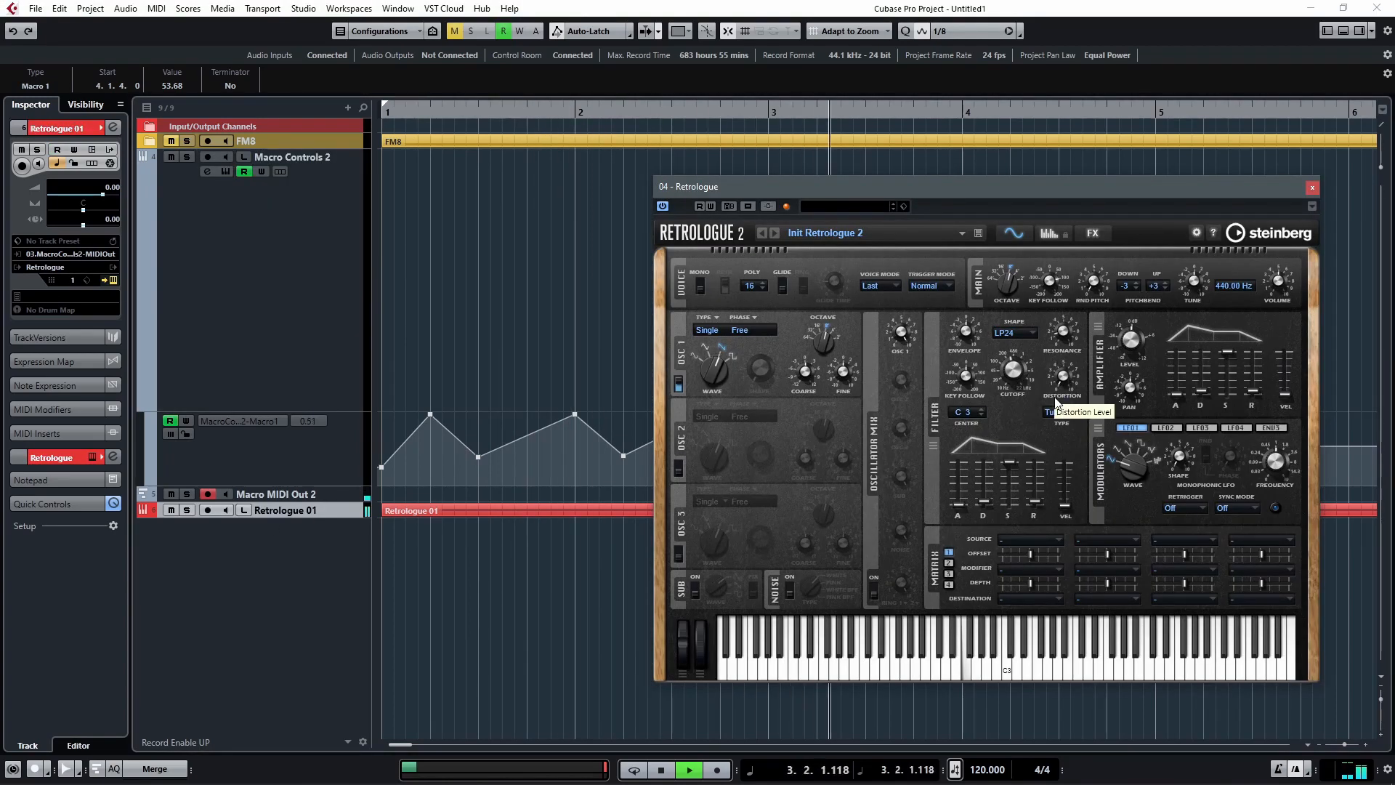
pyautogui.press('space')
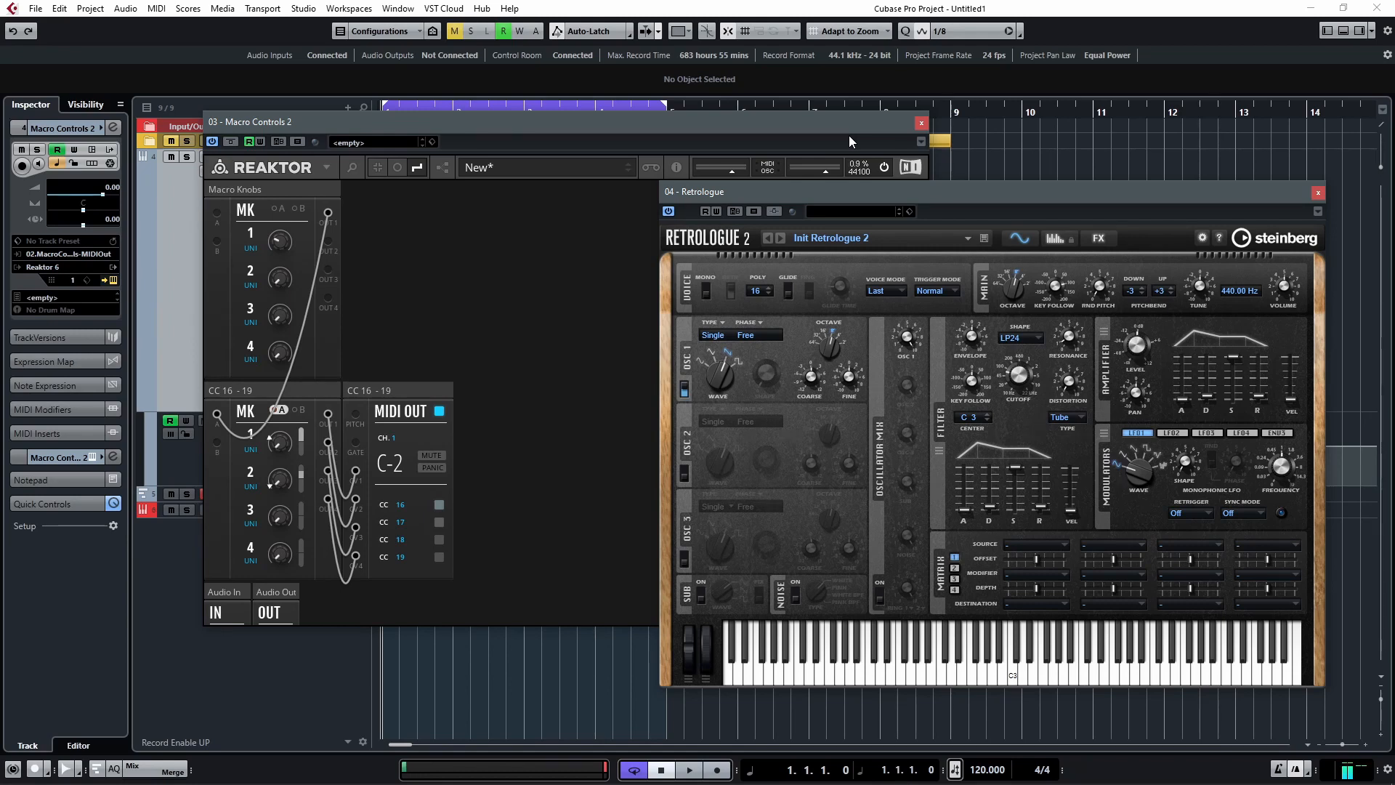
# Turn off CC 16 and CC 17 in Reaktor's MIDI Out block to isolate CC 18 for learning Retrologue's filter distortion
pyautogui.rightClick(1066, 378)
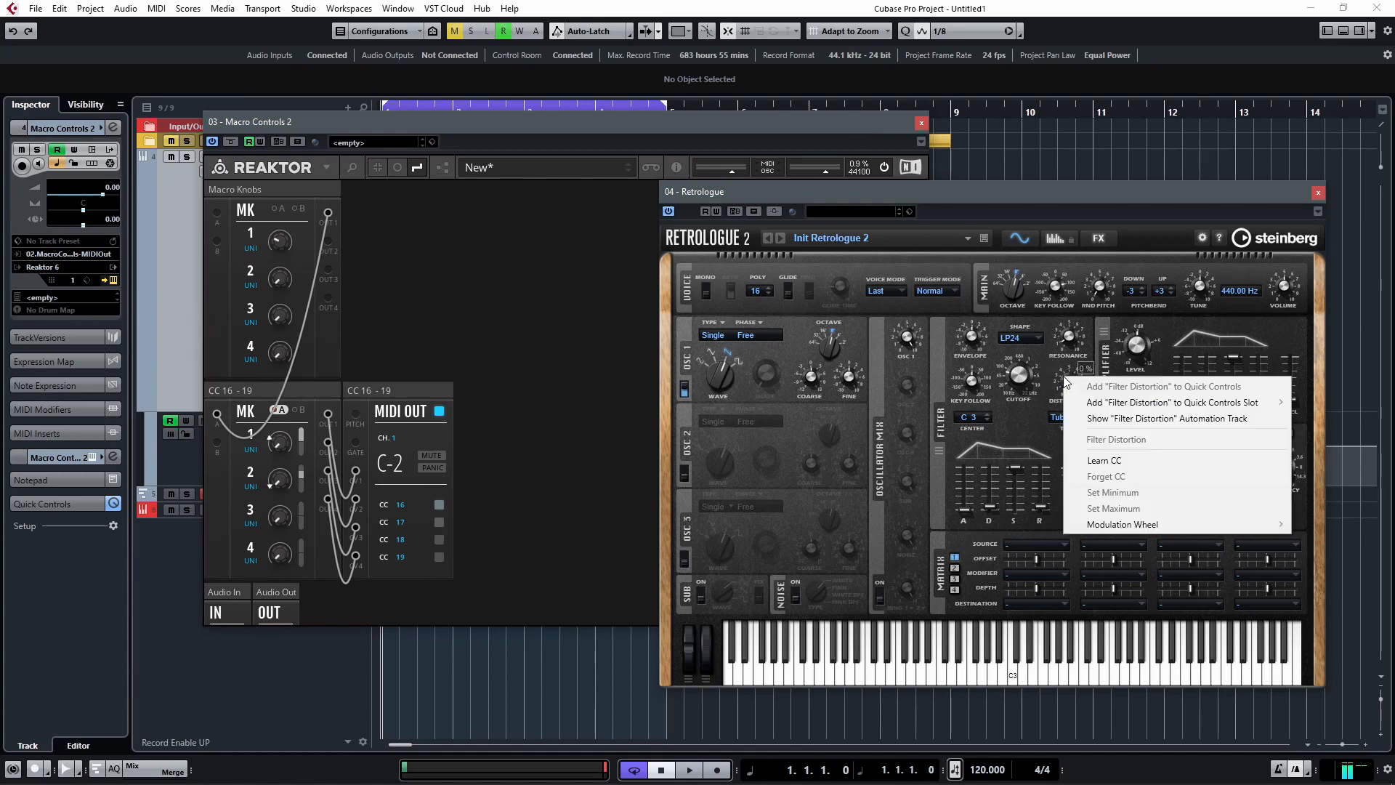
pyautogui.click(1148, 460)
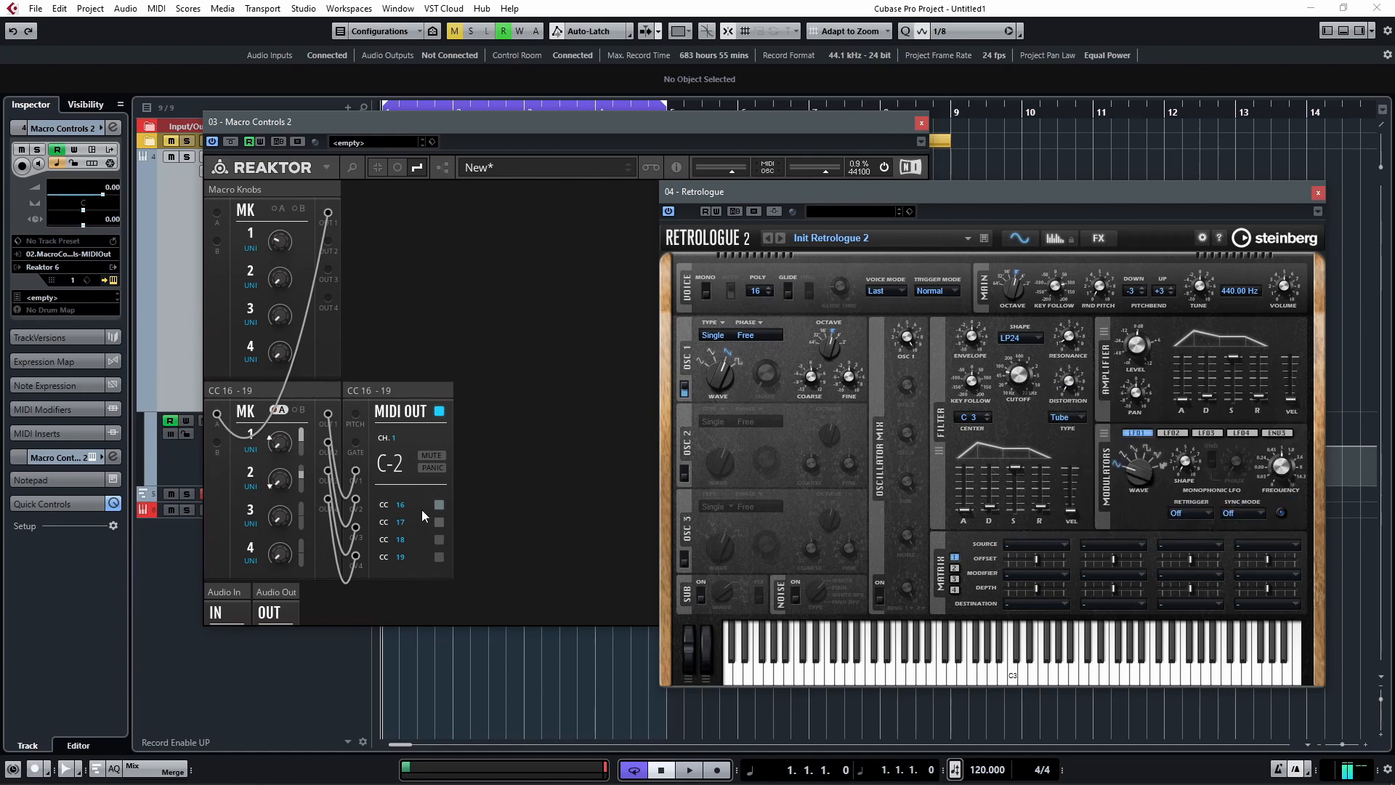
pyautogui.click(383, 517)
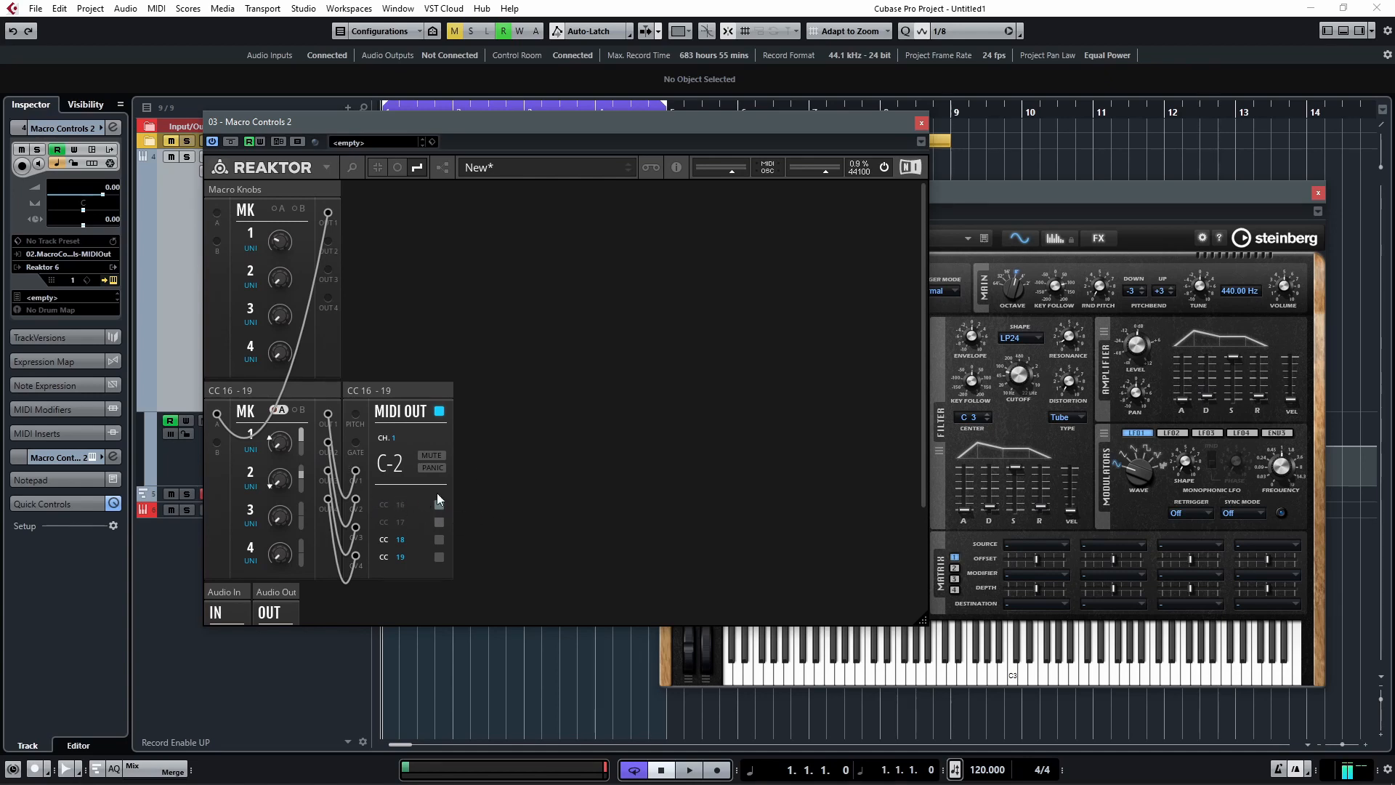
pyautogui.click(1057, 192)
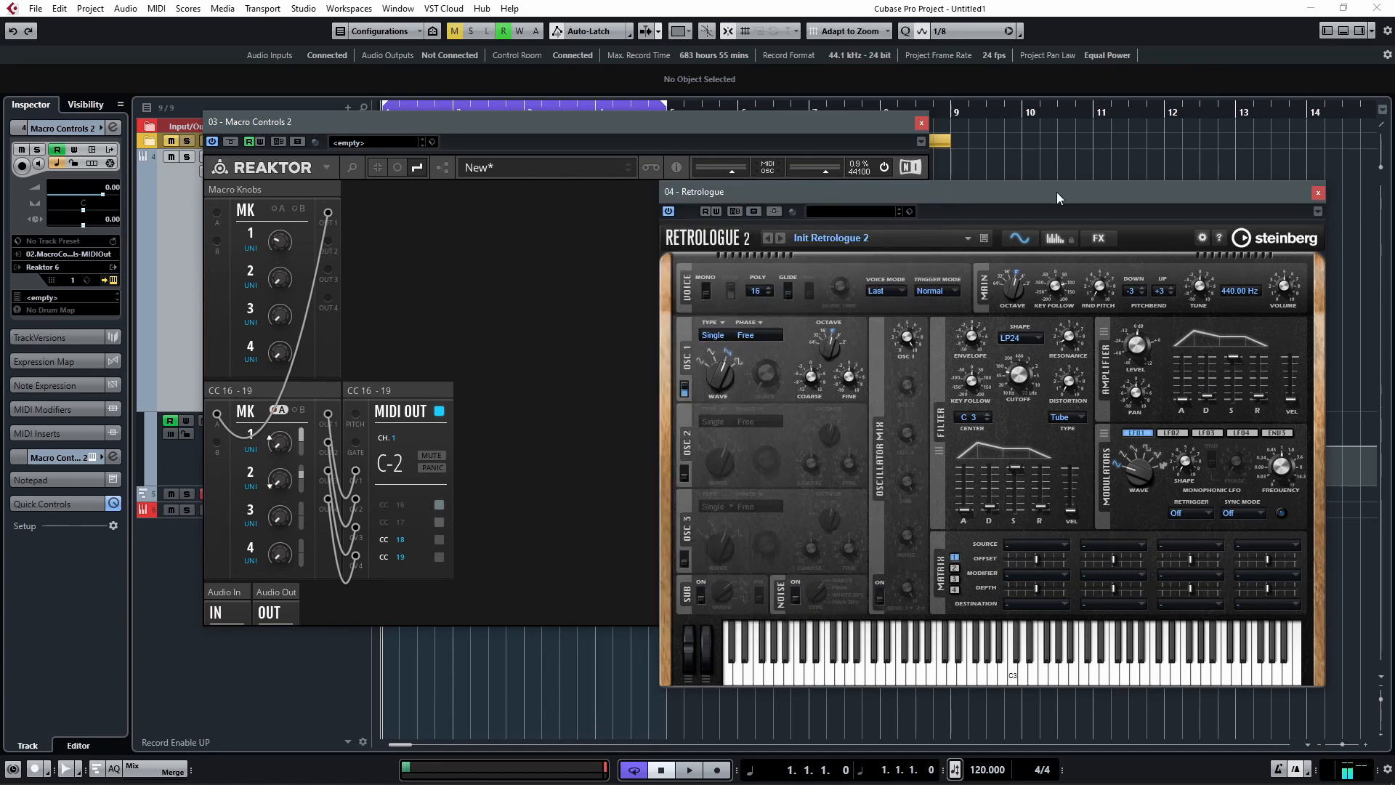
# Have Retrologue's Filter Distortion learn CC 18 from knob 3 of the CC 16 - 19 block, and re-enable CC 16 and CC 17
pyautogui.rightClick(1070, 386)
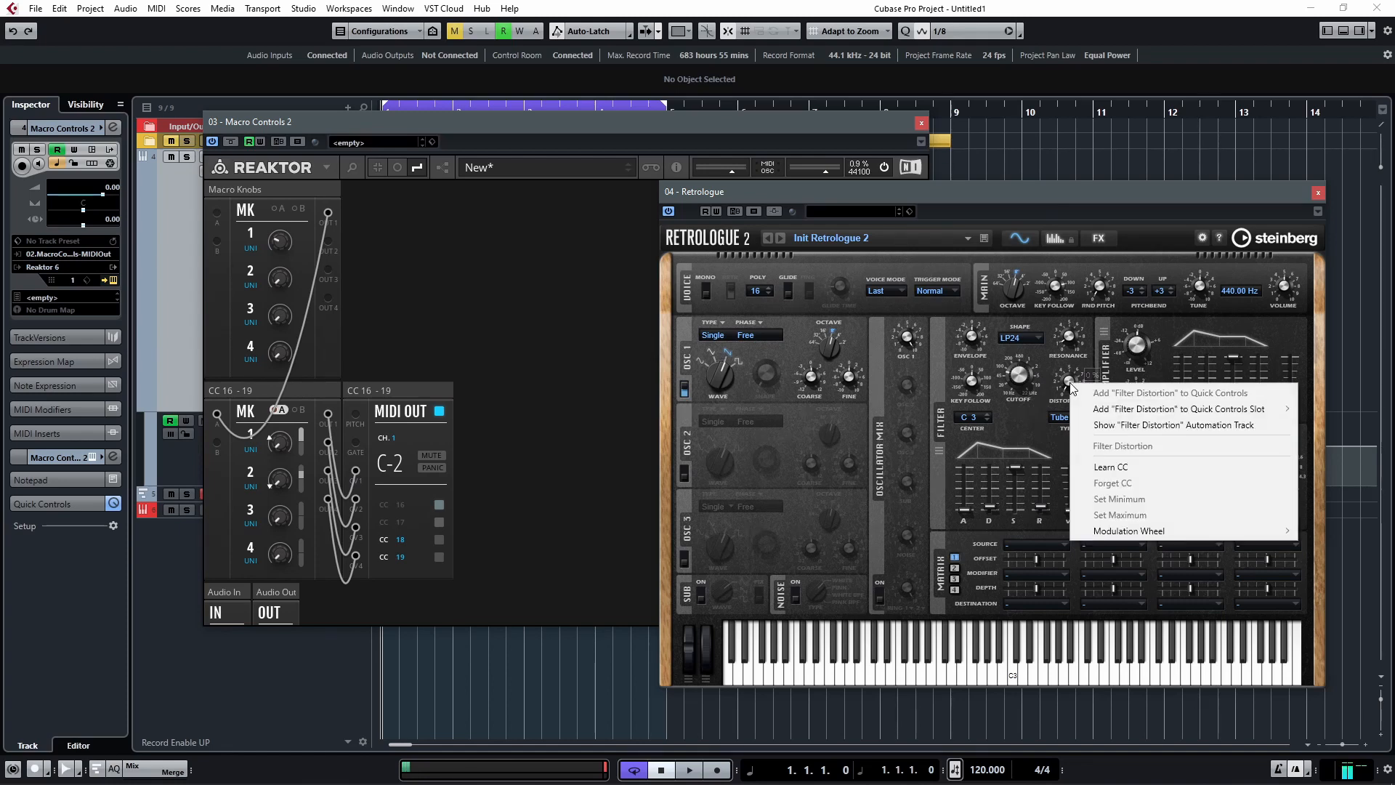
pyautogui.click(1117, 467)
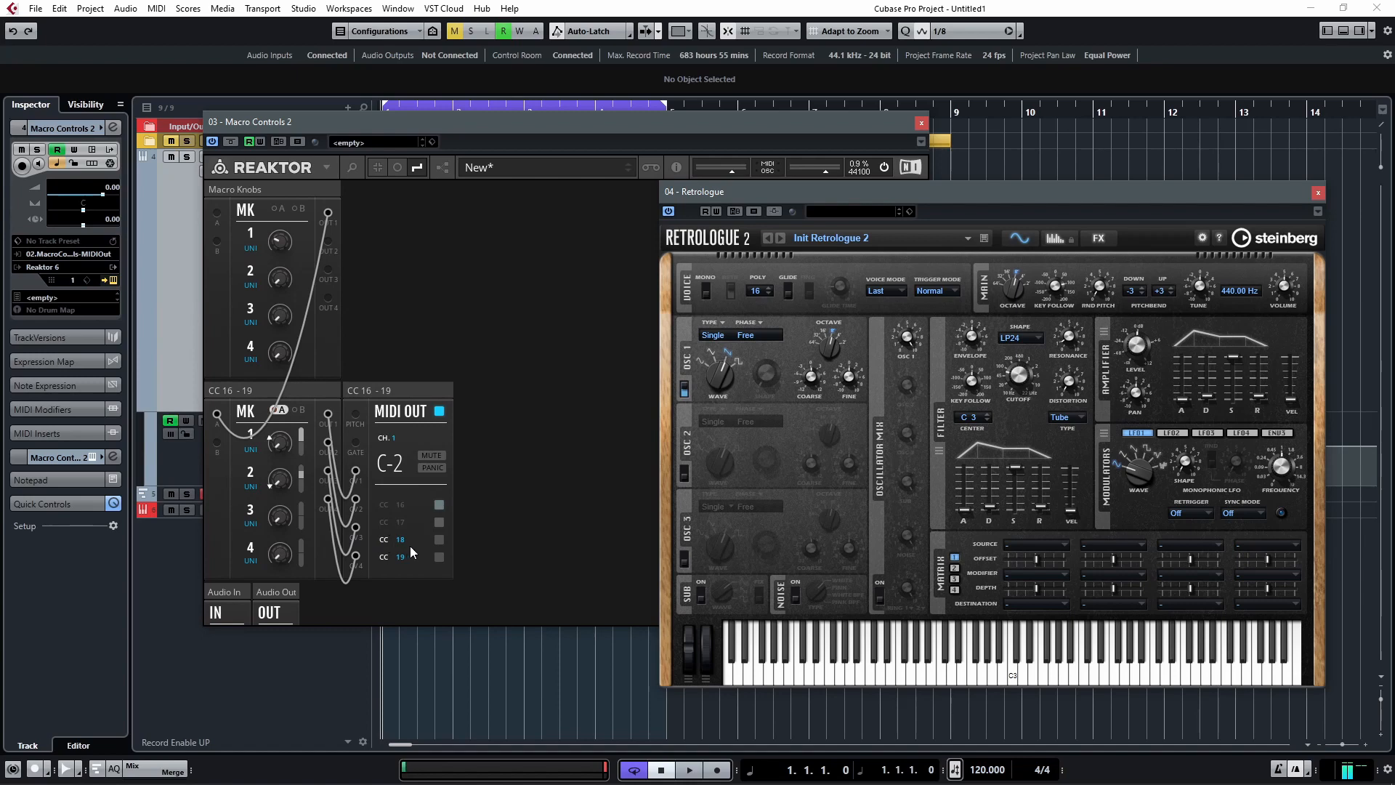
pyautogui.rightClick(1072, 378)
pyautogui.click(398, 503)
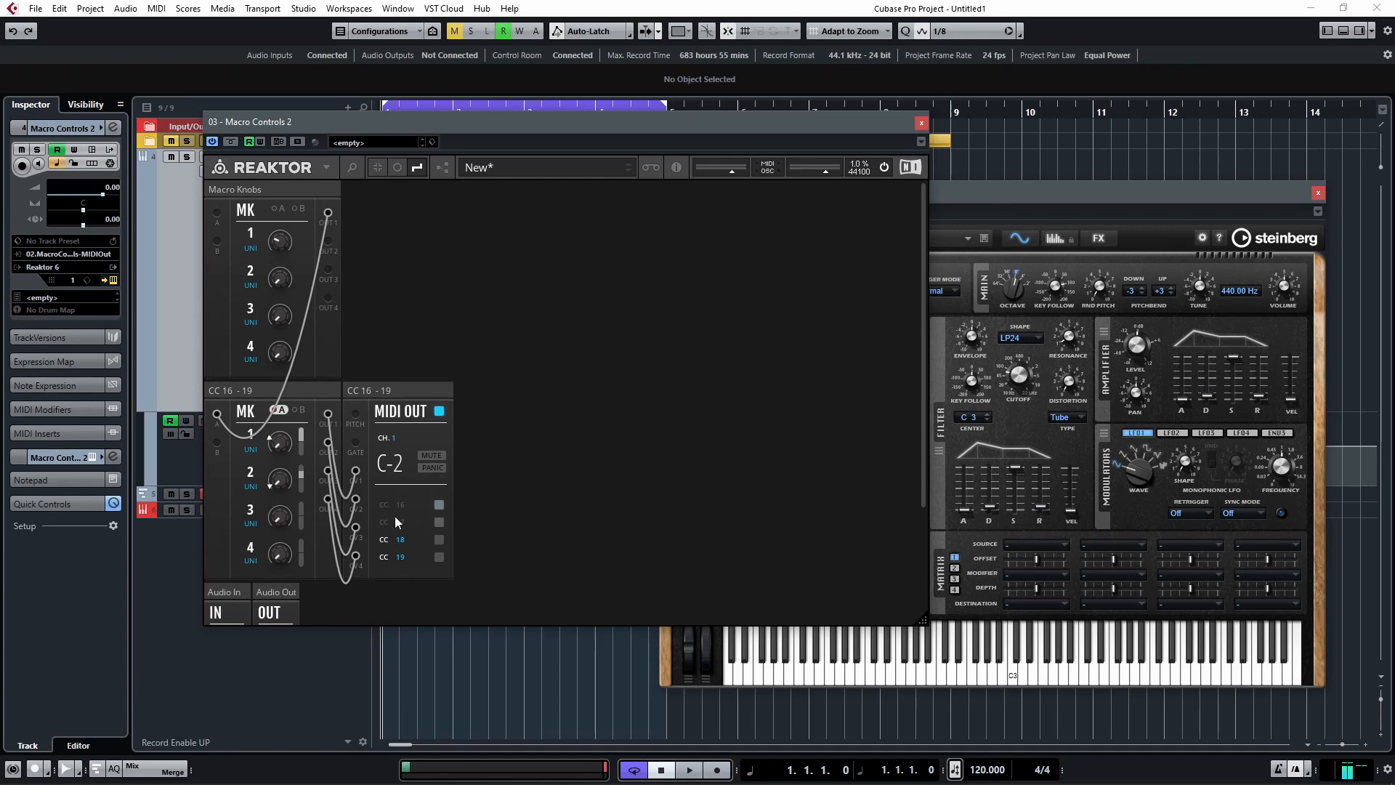
pyautogui.rightClick(1069, 380)
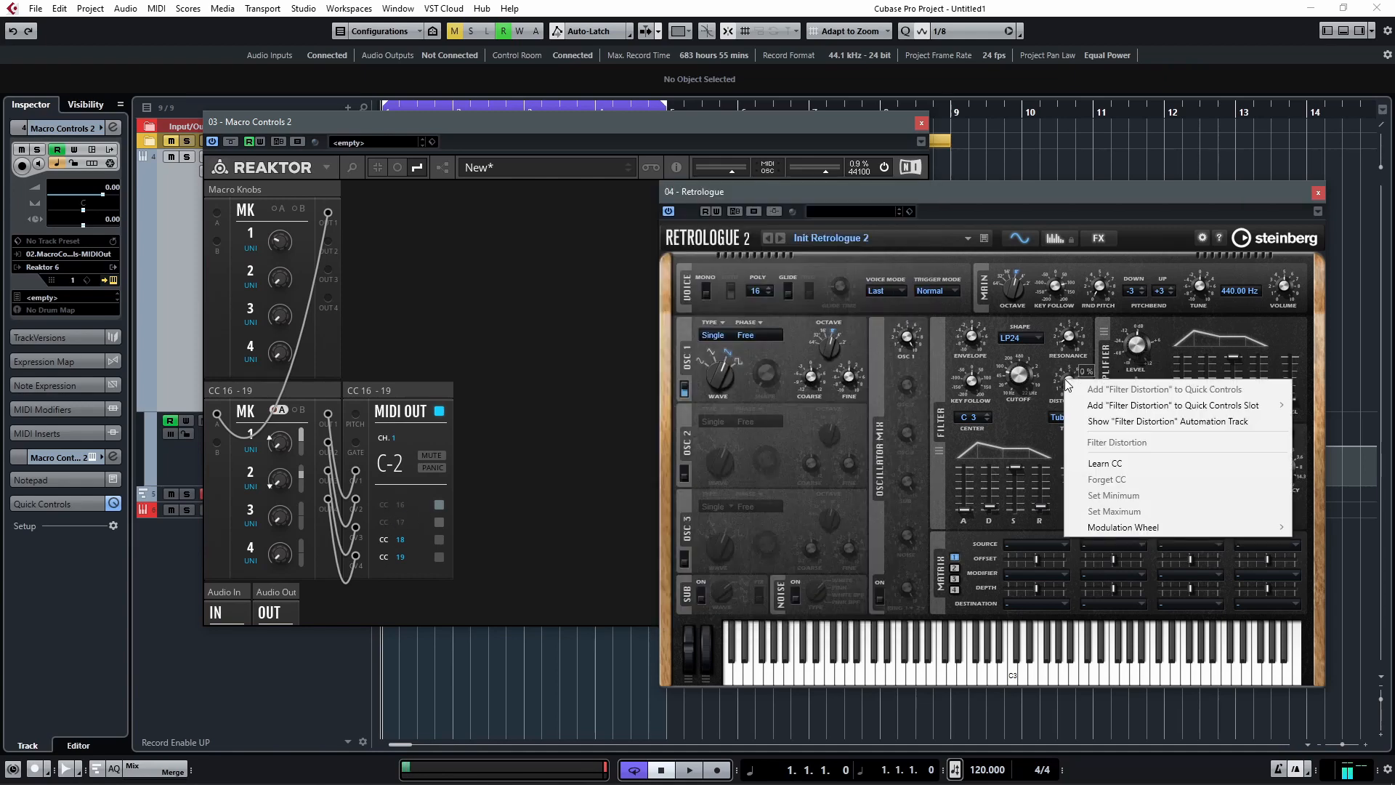
pyautogui.click(1090, 464)
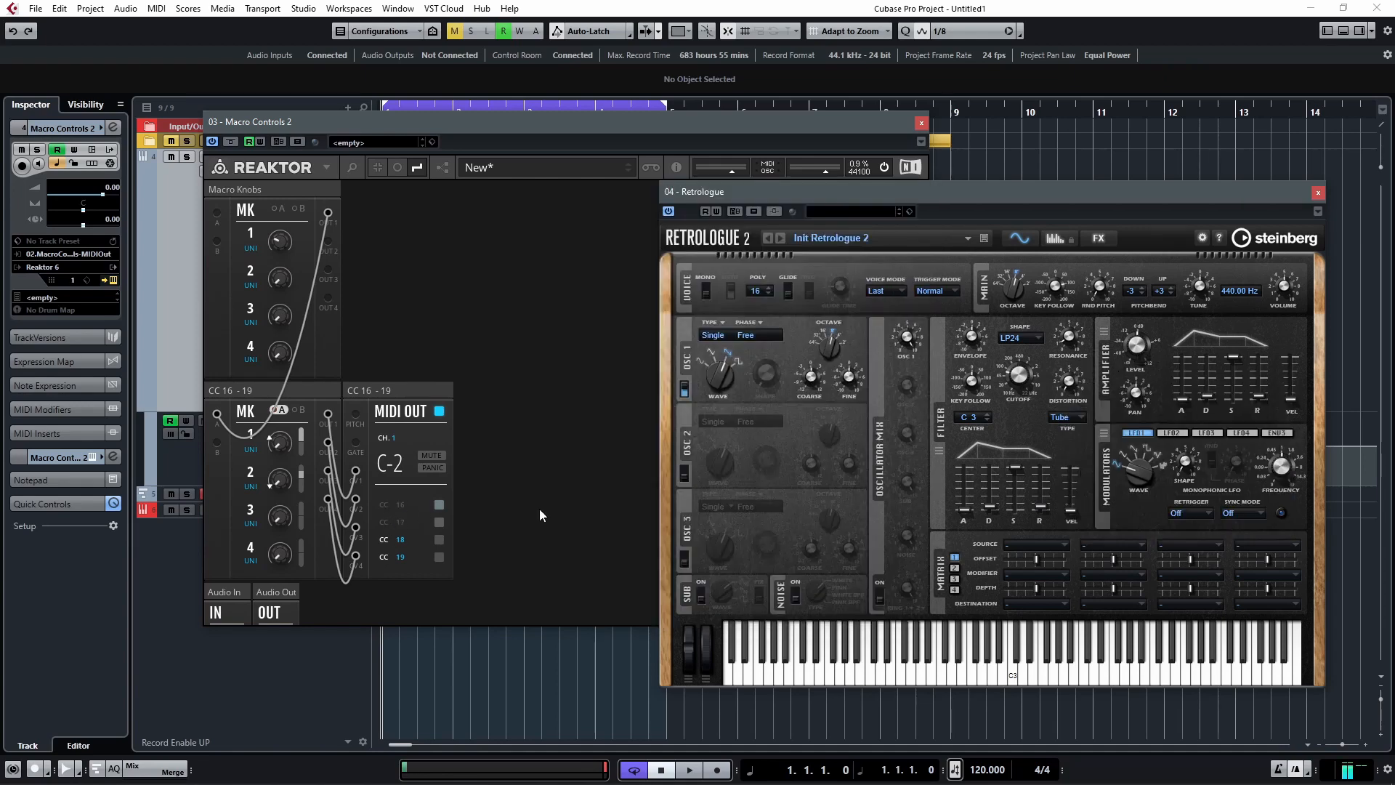
pyautogui.click(283, 518)
pyautogui.moveTo(300, 474); pyautogui.dragTo(303, 598)
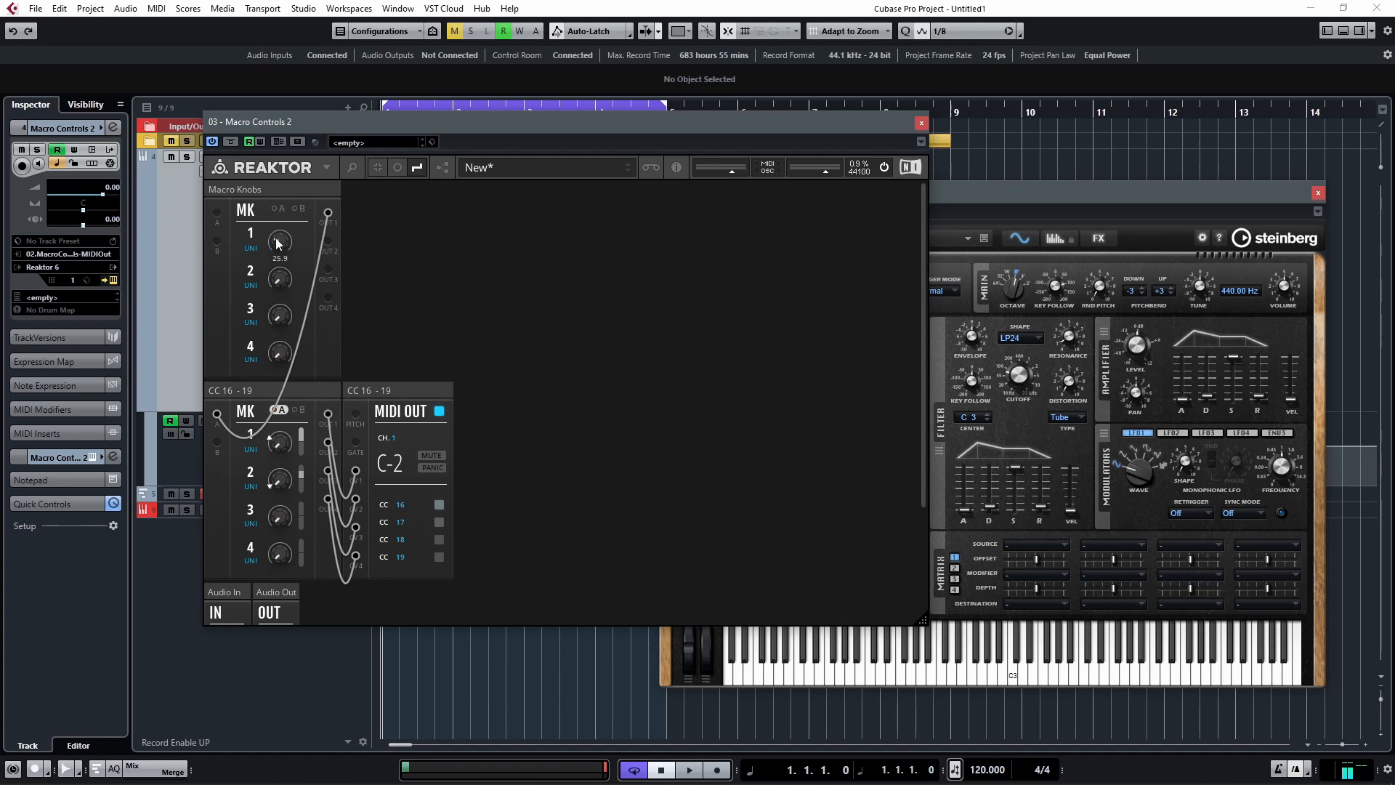
# Reposition the Reaktor window so Retrologue's filter section stays visible, and briefly play the project
pyautogui.moveTo(535, 141); pyautogui.dragTo(438, 139)
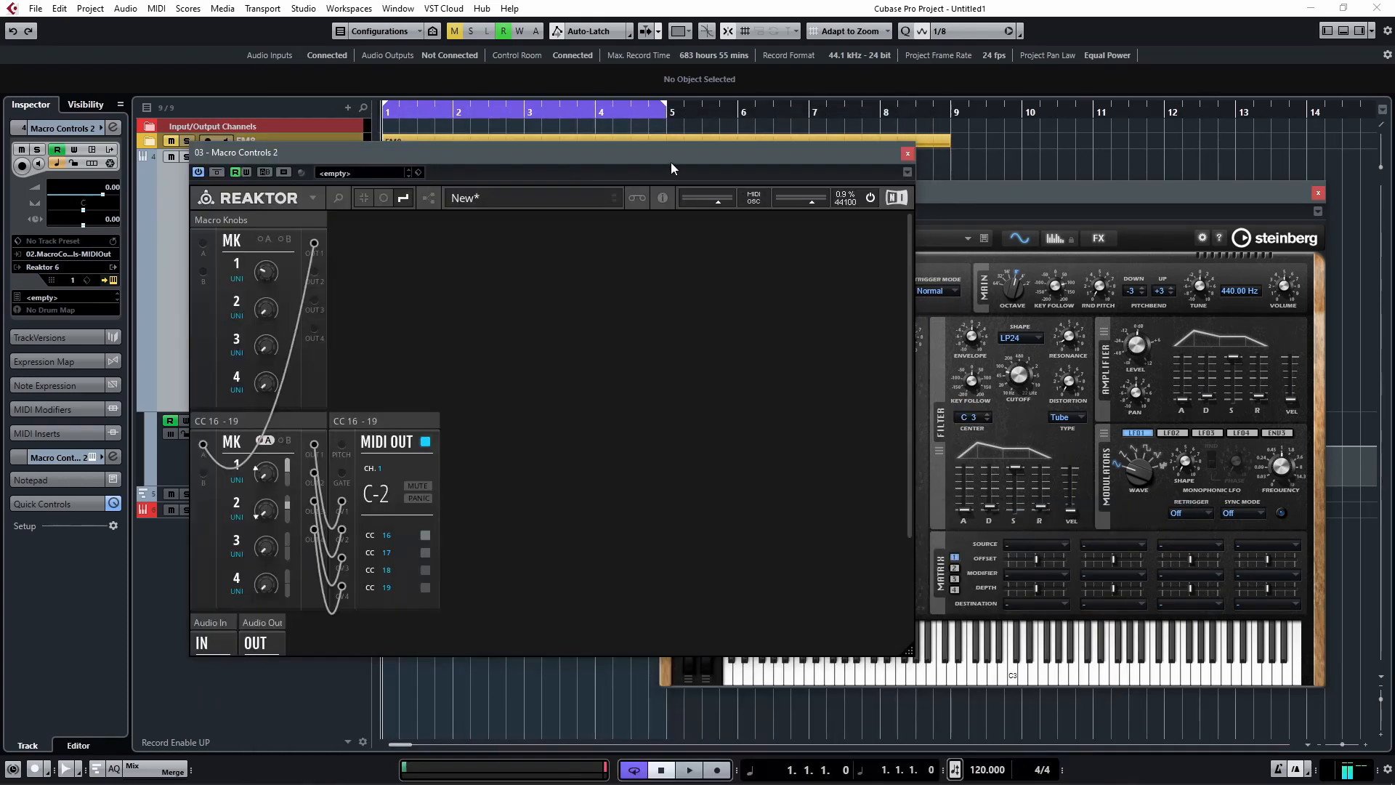
pyautogui.moveTo(670, 163); pyautogui.dragTo(622, 137)
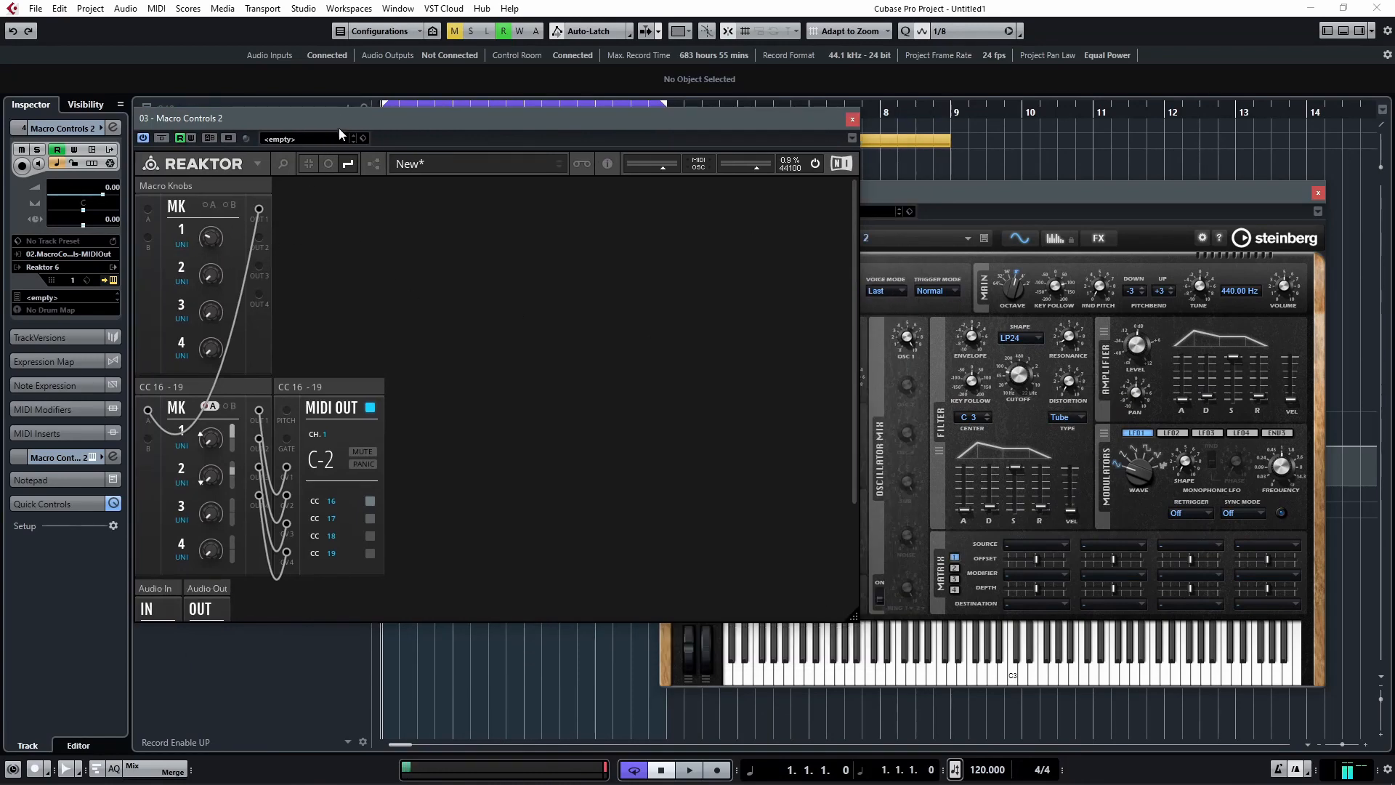
pyautogui.moveTo(339, 132); pyautogui.dragTo(376, 139)
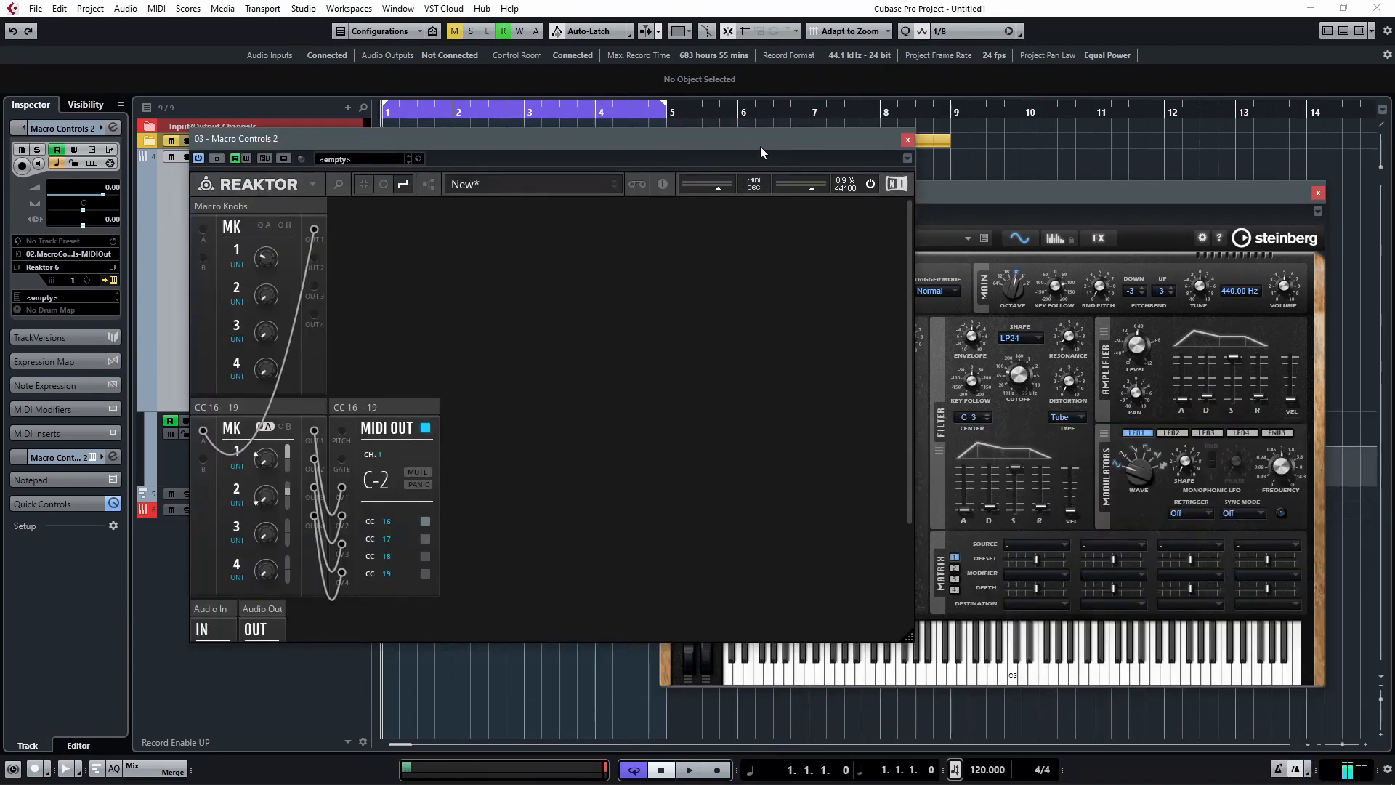
pyautogui.press('space')
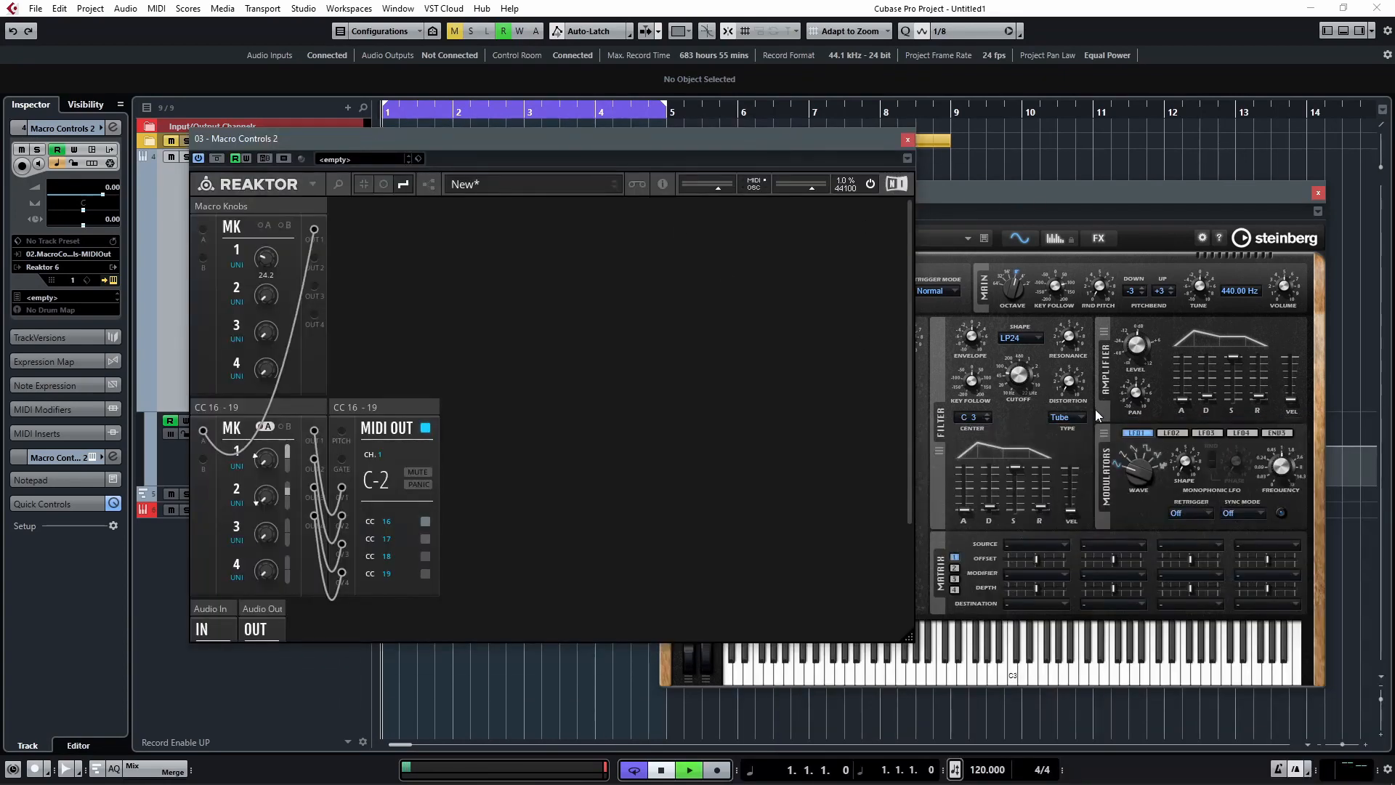
pyautogui.press('space')
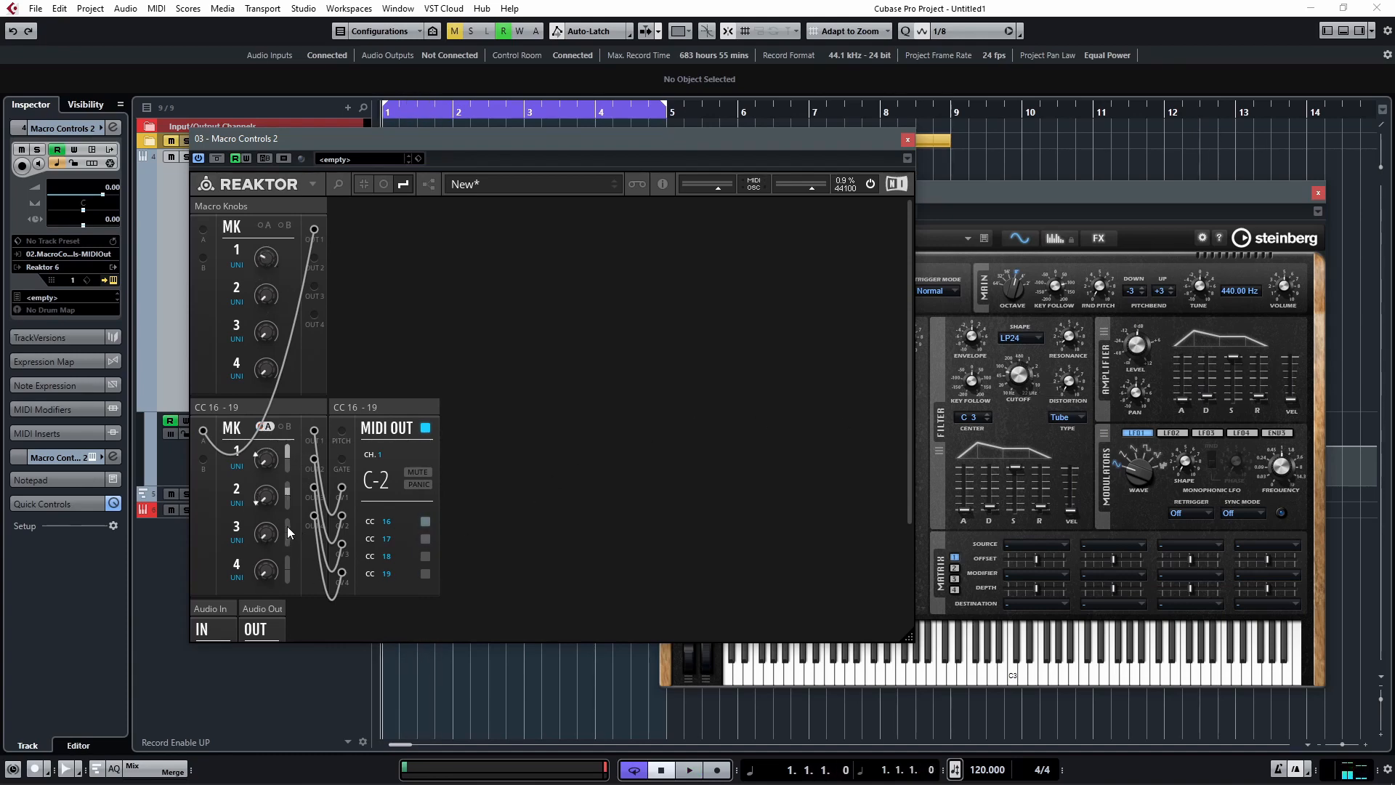
# Raise the macro modulation amount of knob 3 in the CC 16 - 19 block and play the project to check the distortion movement
pyautogui.moveTo(288, 528); pyautogui.dragTo(297, 505)
pyautogui.press('space')
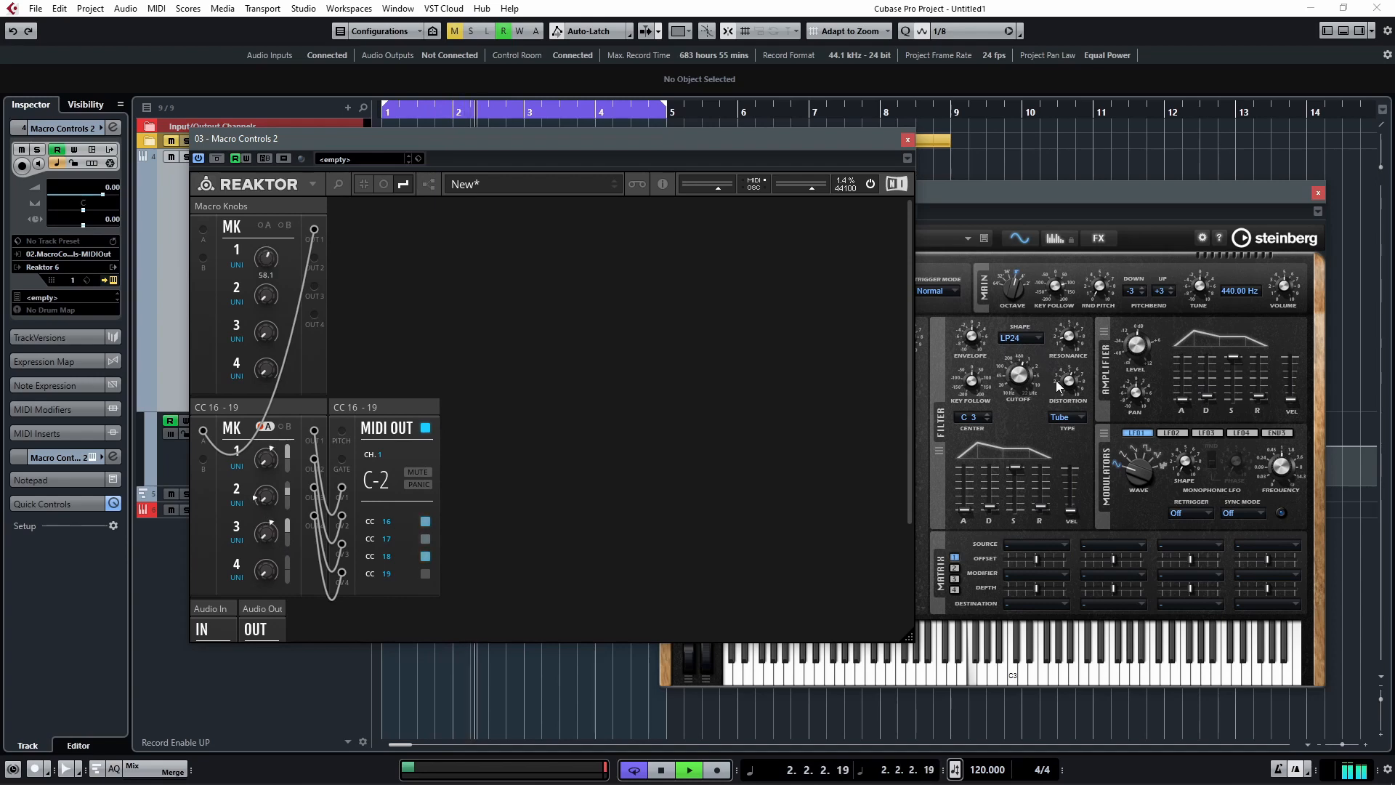
pyautogui.press('space')
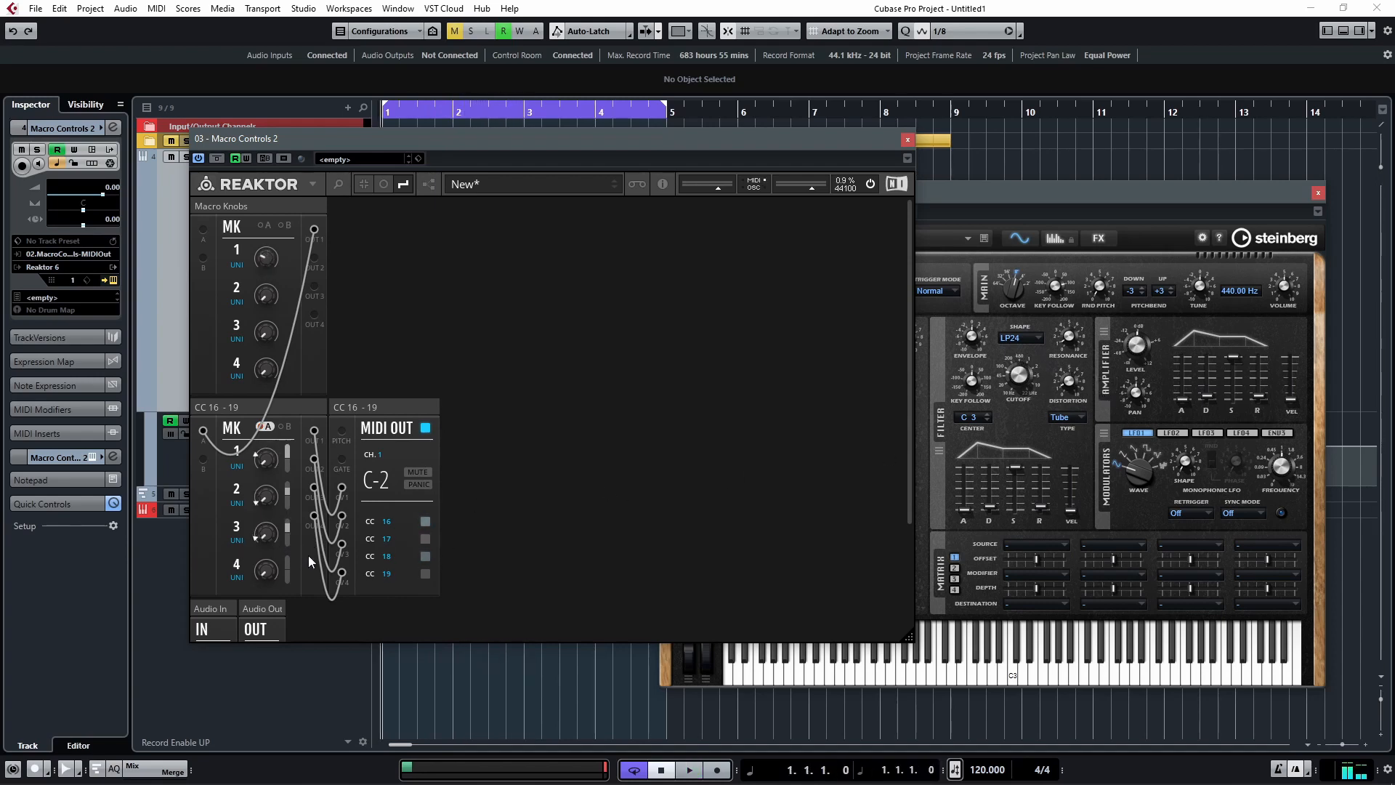
pyautogui.press('space')
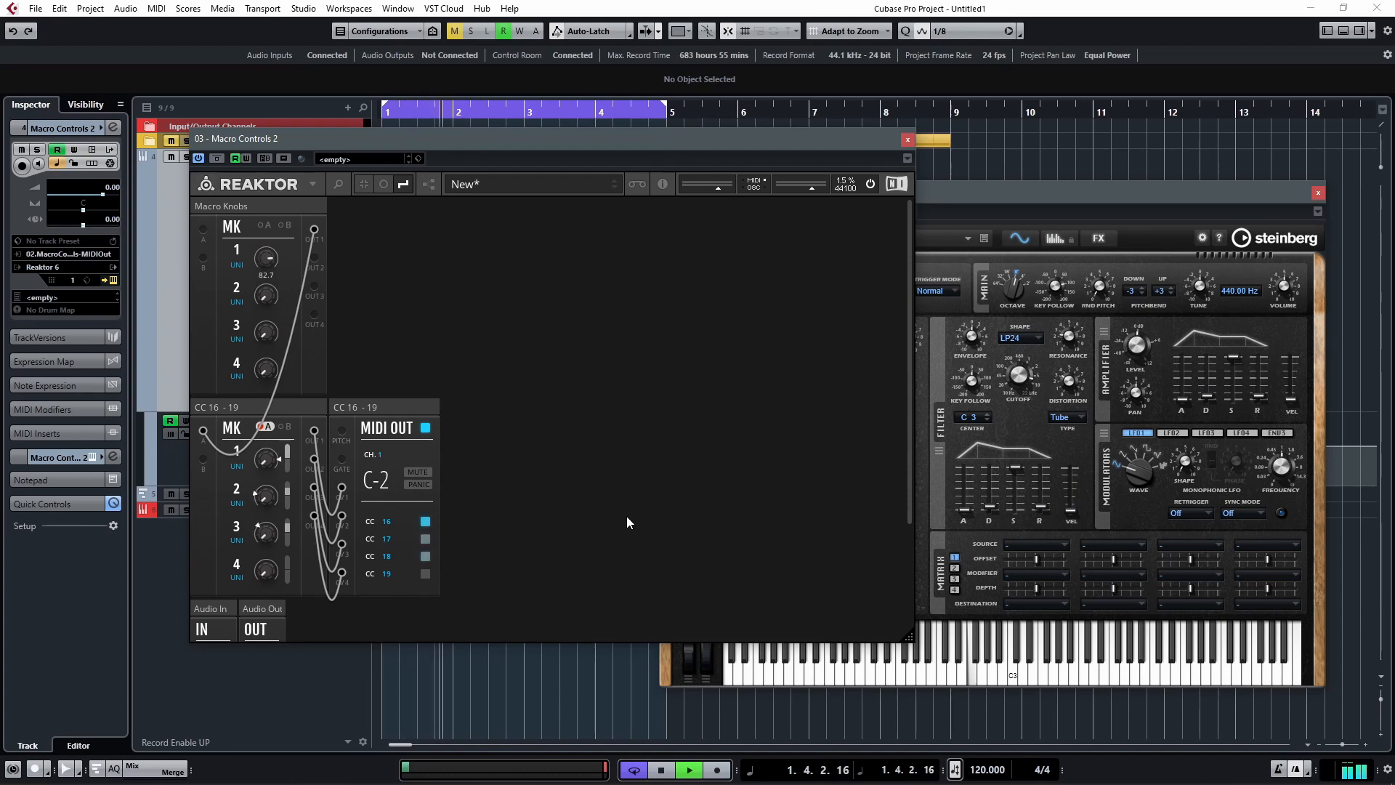
pyautogui.press('space')
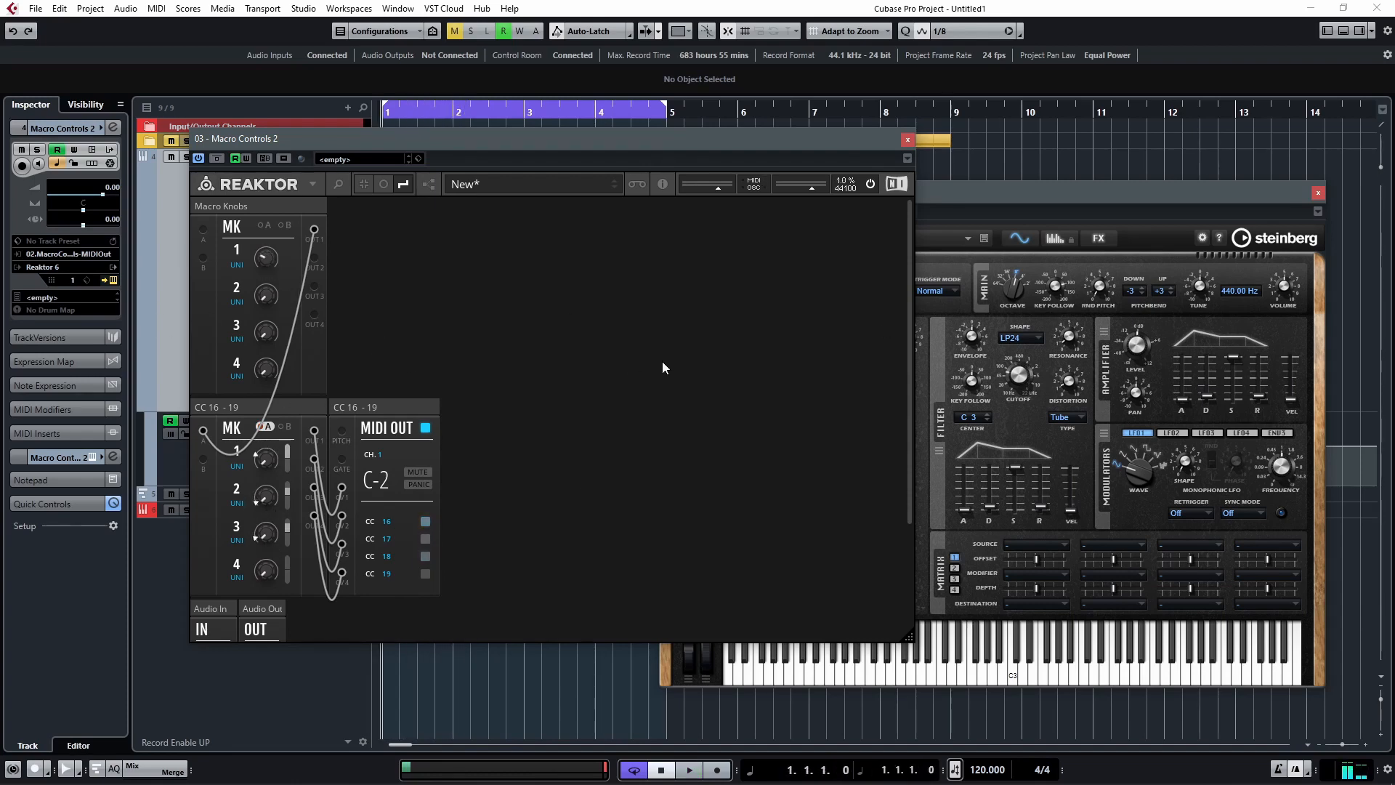
# Turn macro knob 1 down to its minimum, raise the base value of knob 3 in the CC block, and play the project twice
pyautogui.click(1079, 385)
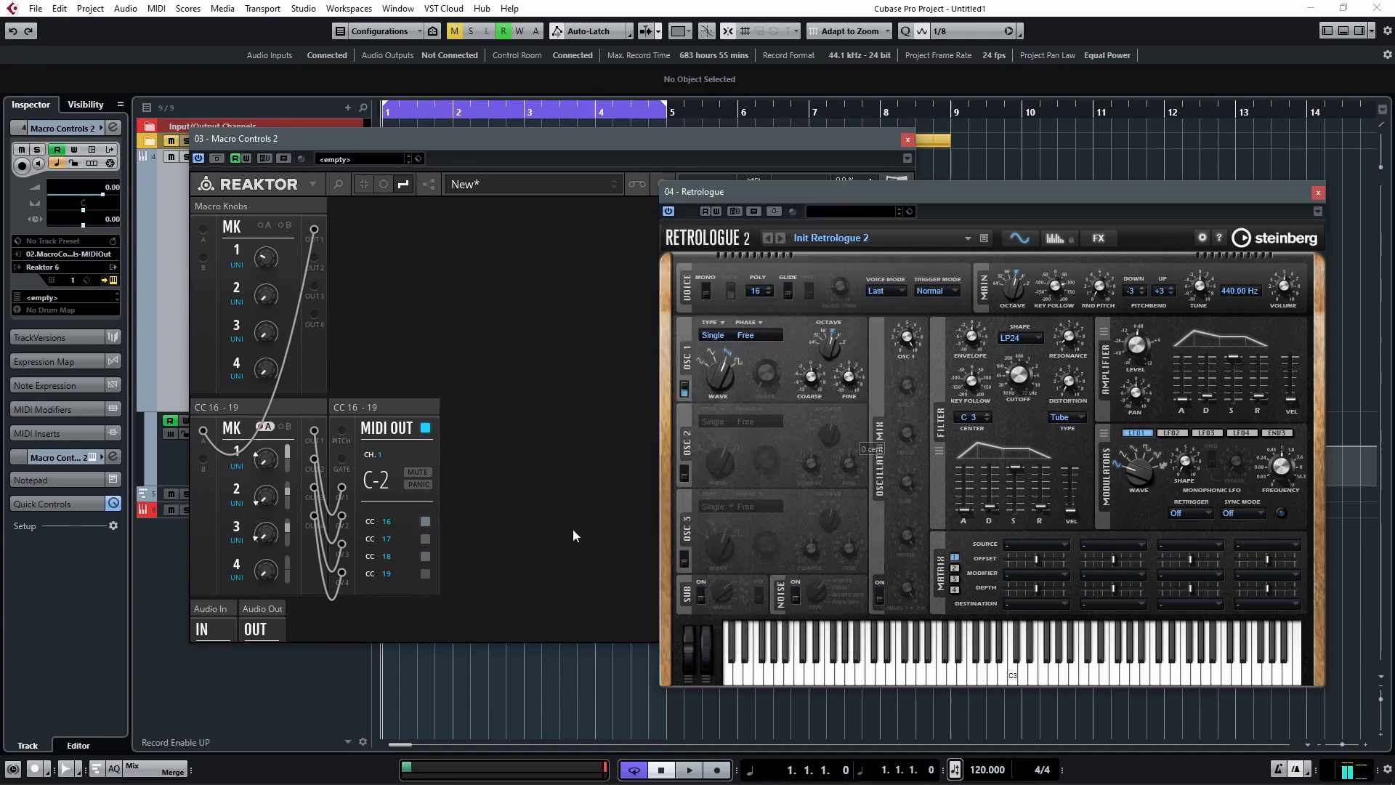
pyautogui.moveTo(268, 264); pyautogui.dragTo(324, 707)
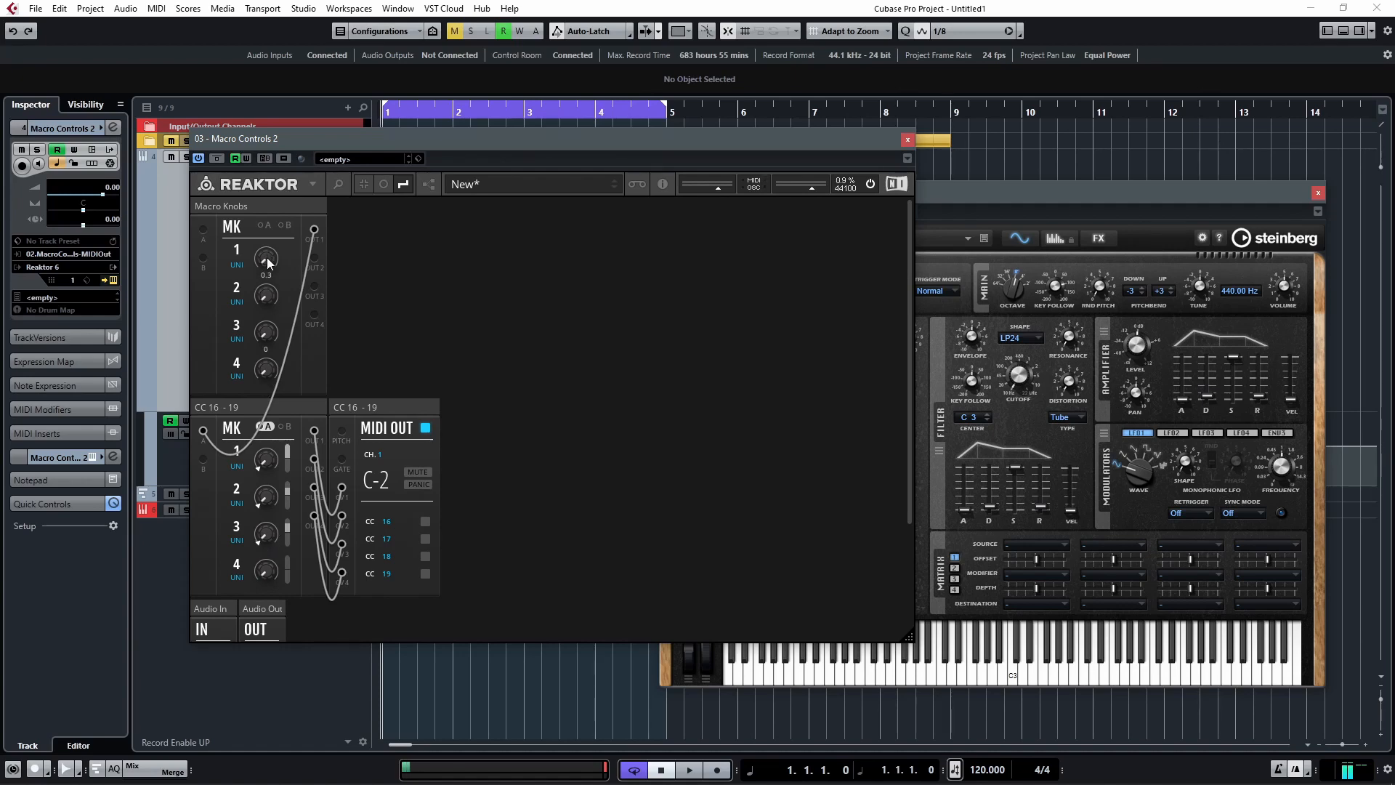
pyautogui.moveTo(268, 541); pyautogui.dragTo(294, 469)
pyautogui.press('space')
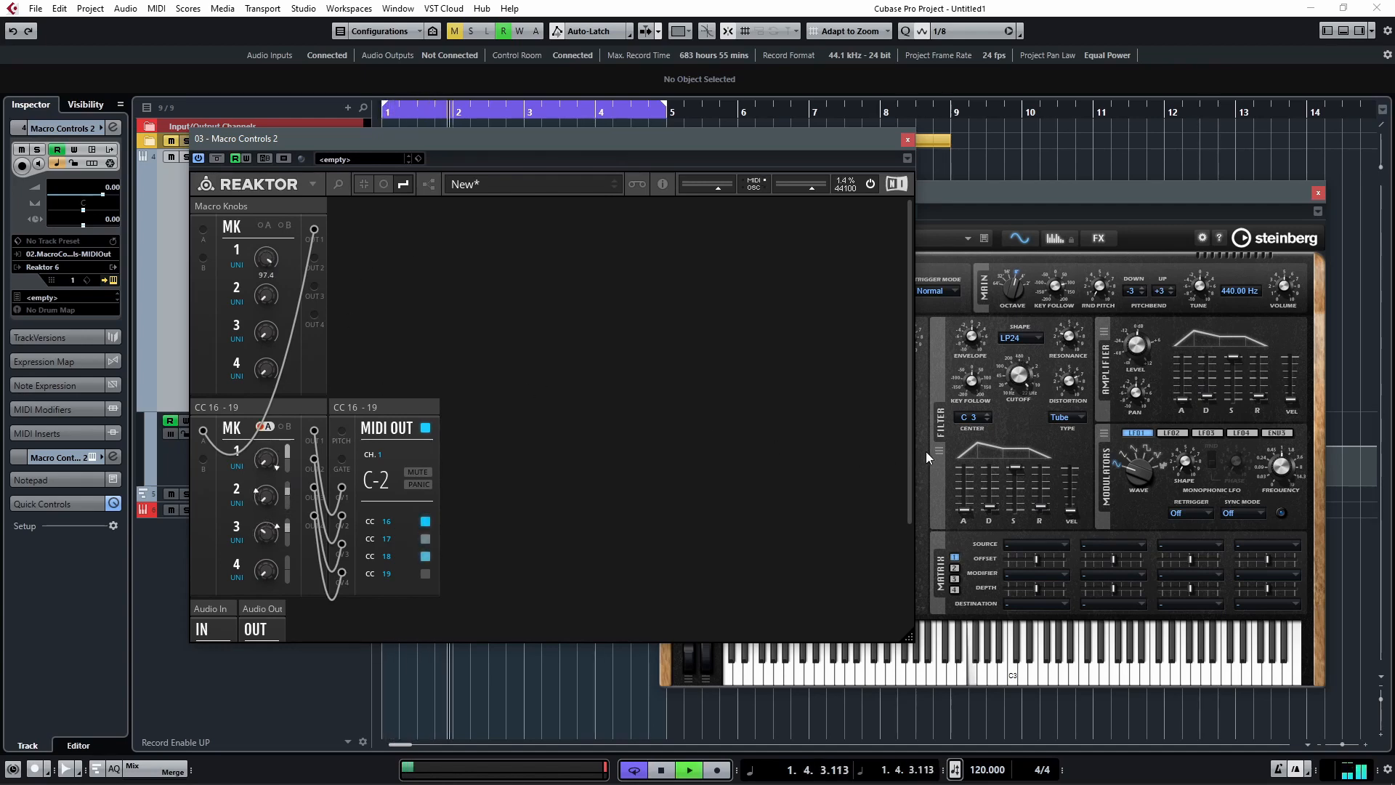
pyautogui.press('space')
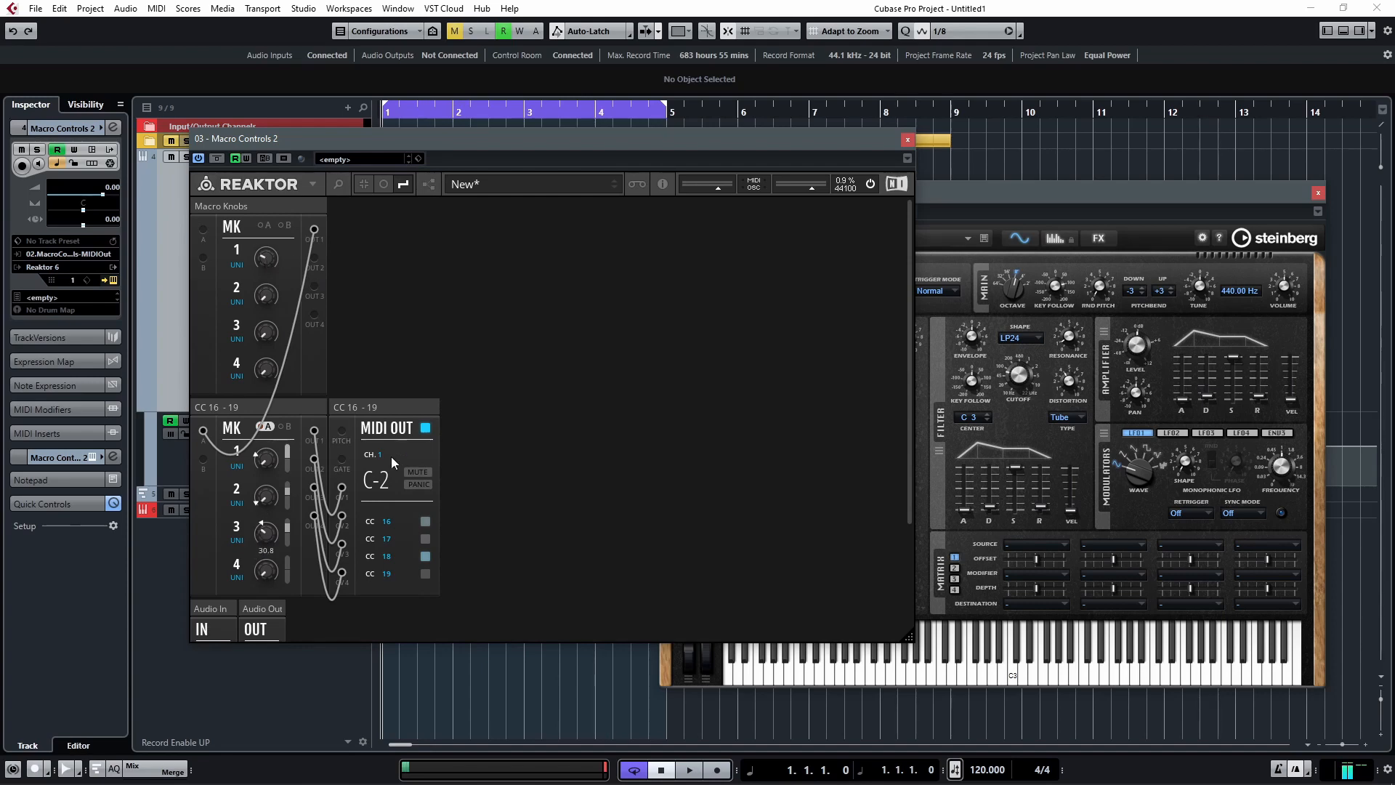
pyautogui.press('space')
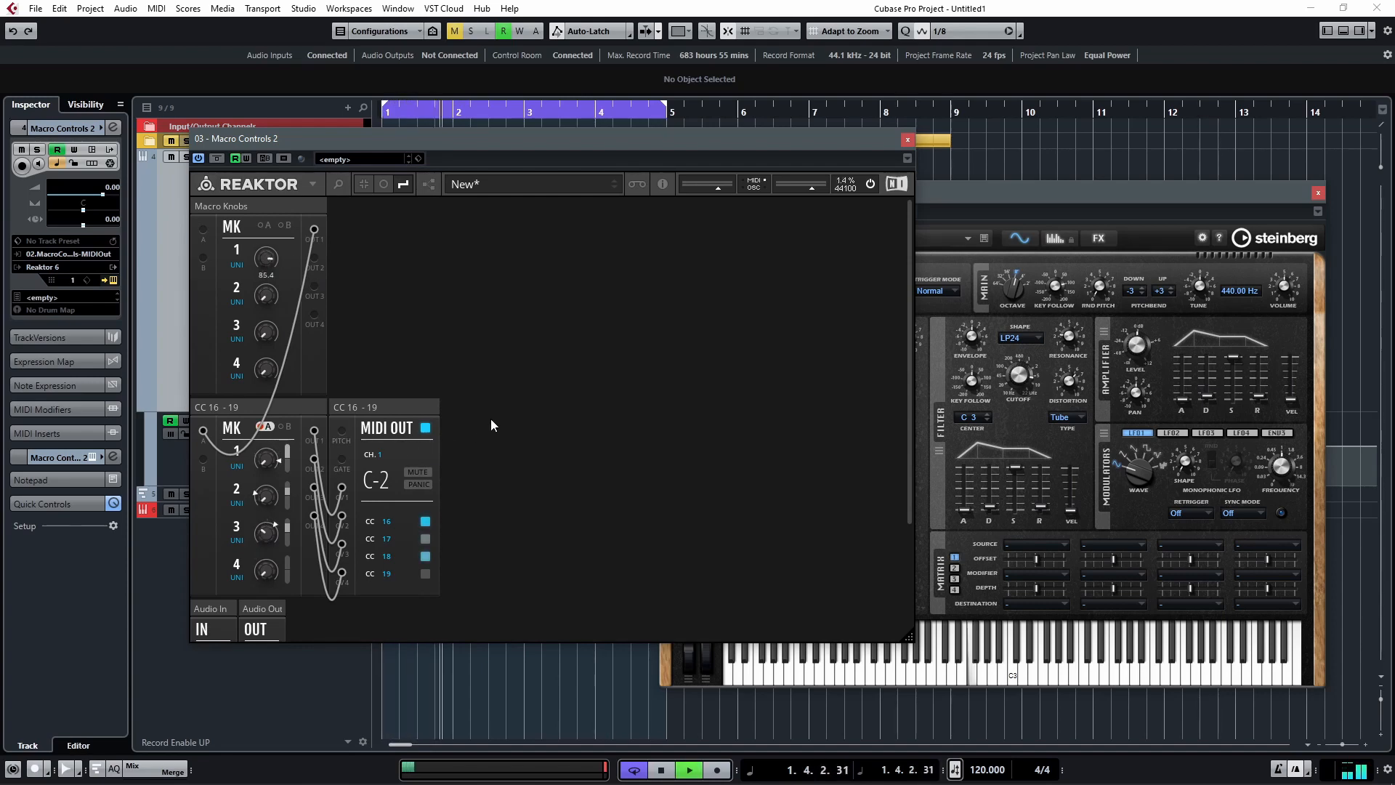
pyautogui.press('space')
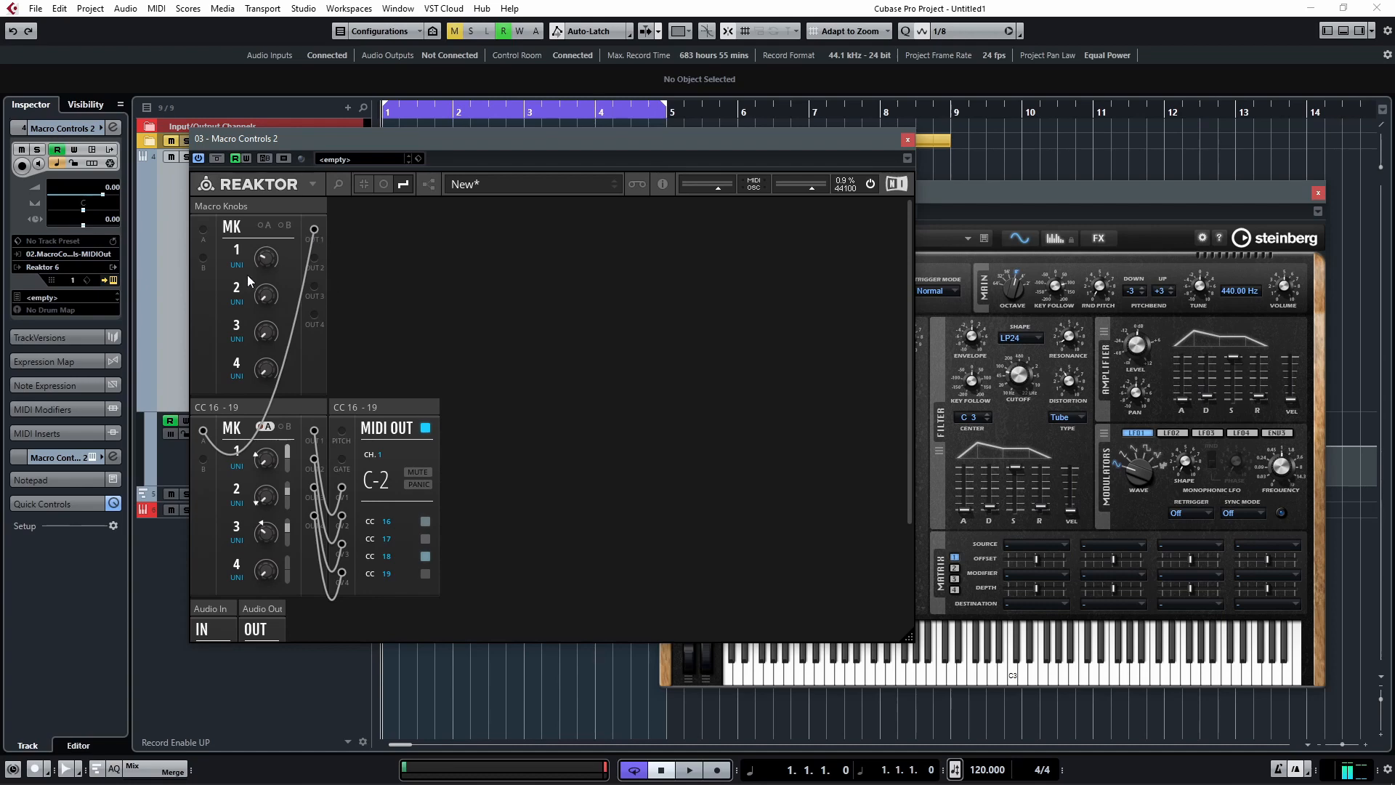
# Set knob 3 in the CC block to 100 with an inverted macro modulation amount, and play the project to check the reversed distortion
pyautogui.moveTo(268, 253); pyautogui.dragTo(260, 376)
pyautogui.moveTo(267, 538); pyautogui.dragTo(303, 460)
pyautogui.moveTo(273, 538)
pyautogui.press('space')
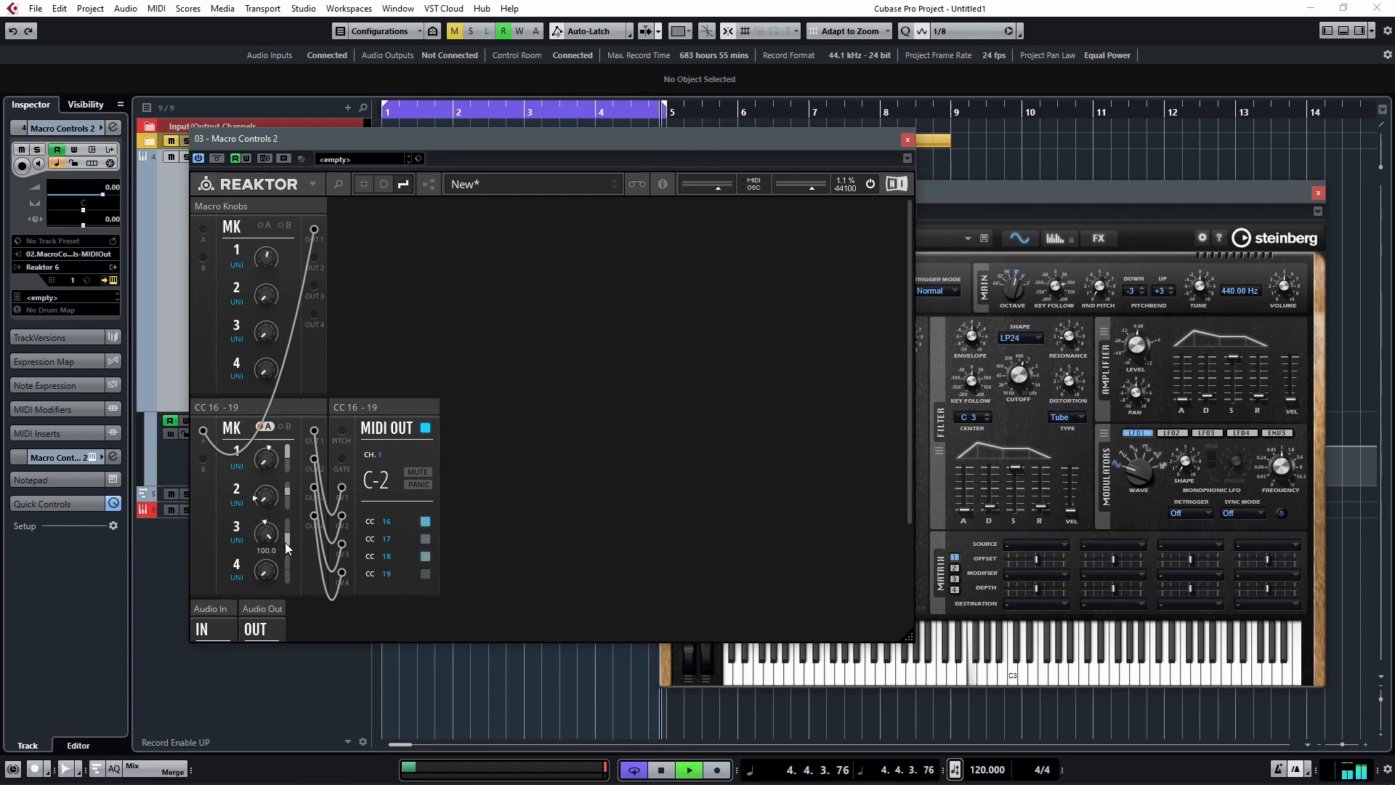
pyautogui.press('space')
pyautogui.press('space')
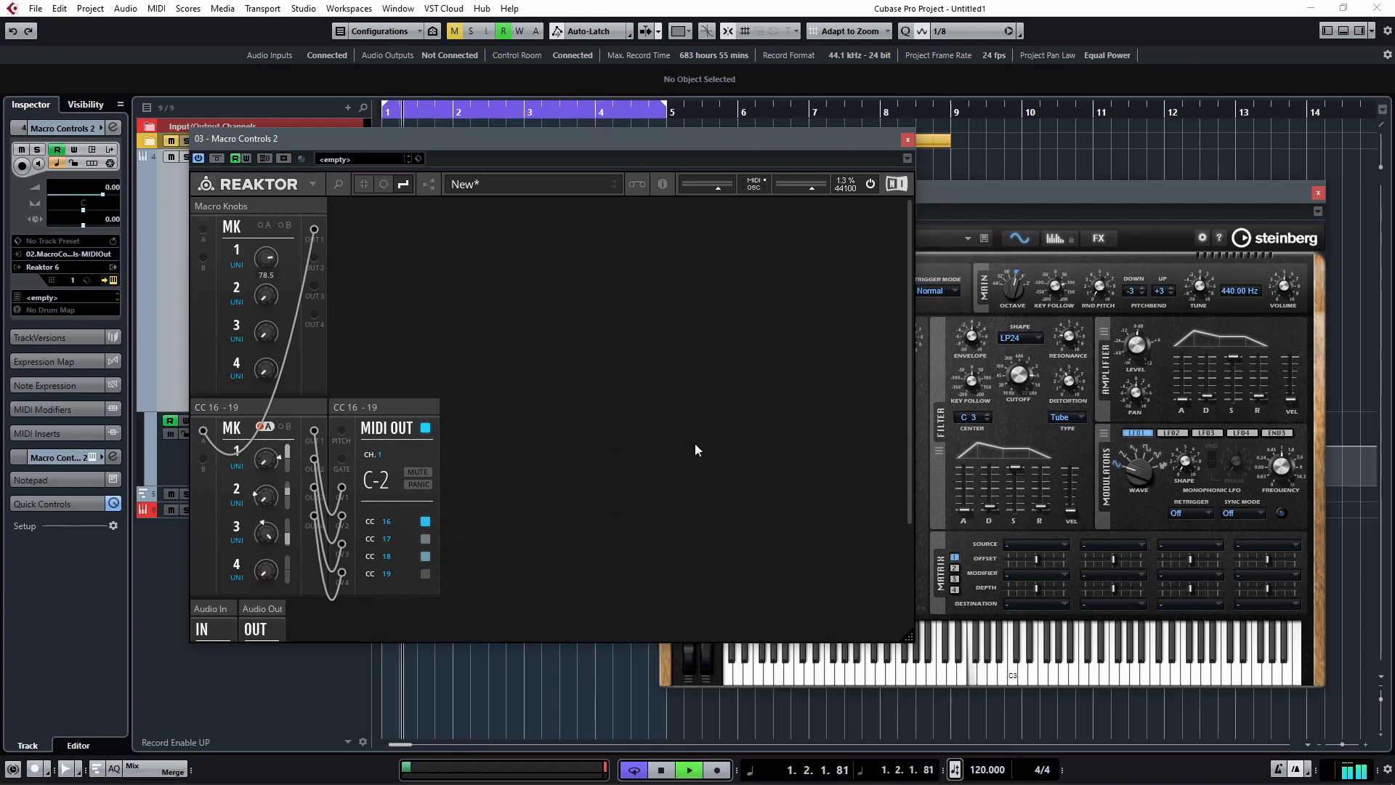
pyautogui.press('space')
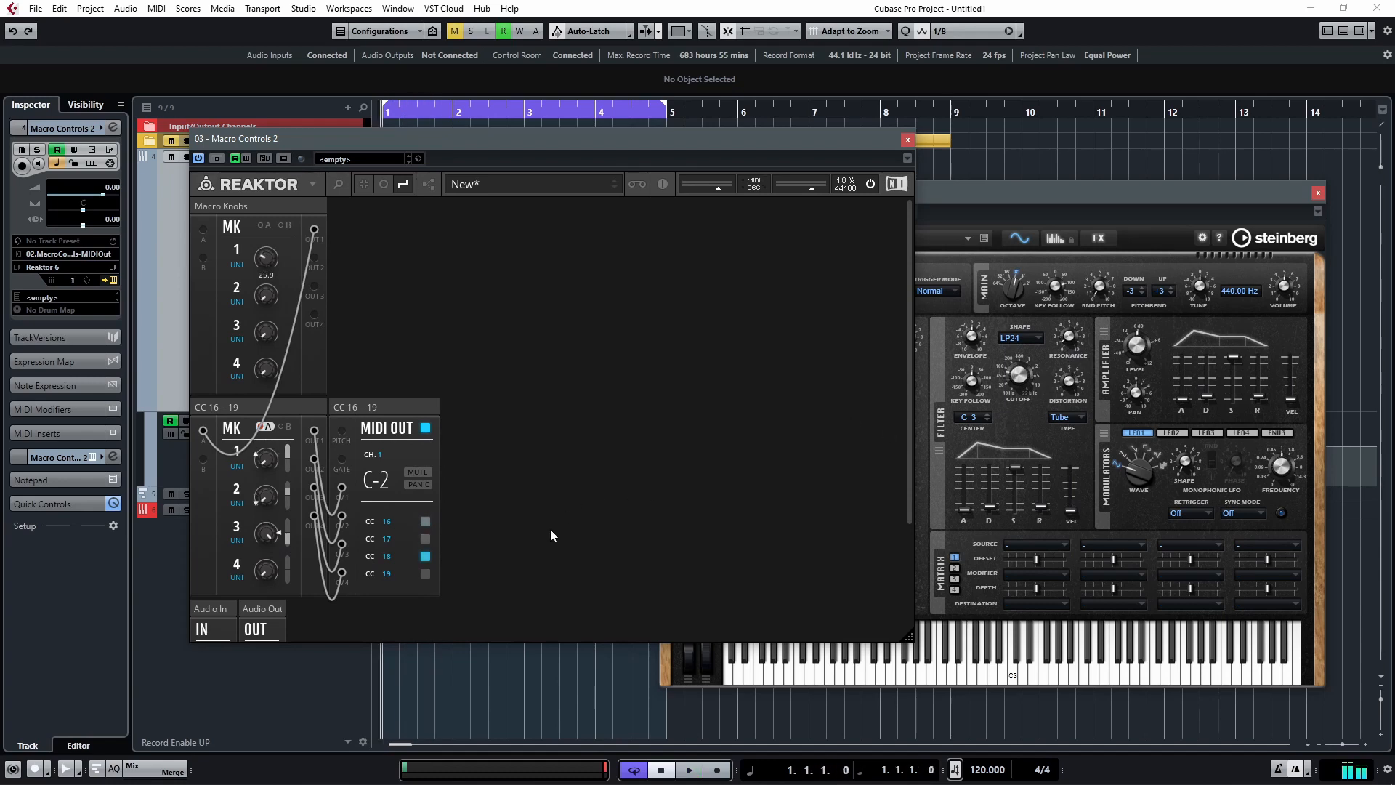
# Change Retrologue's oscillator 1 type to Multi, leaving its phase setting on Free
pyautogui.click(1057, 198)
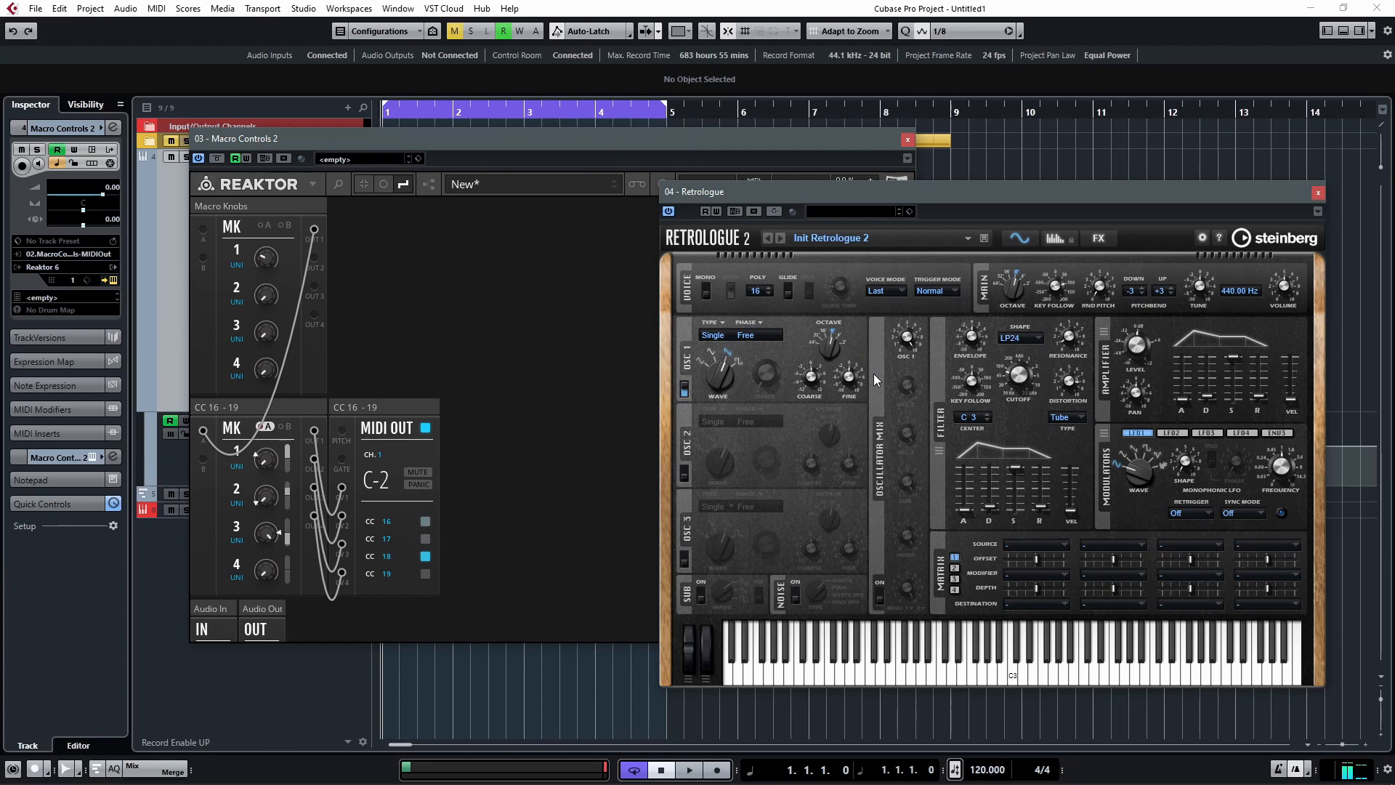
pyautogui.click(748, 338)
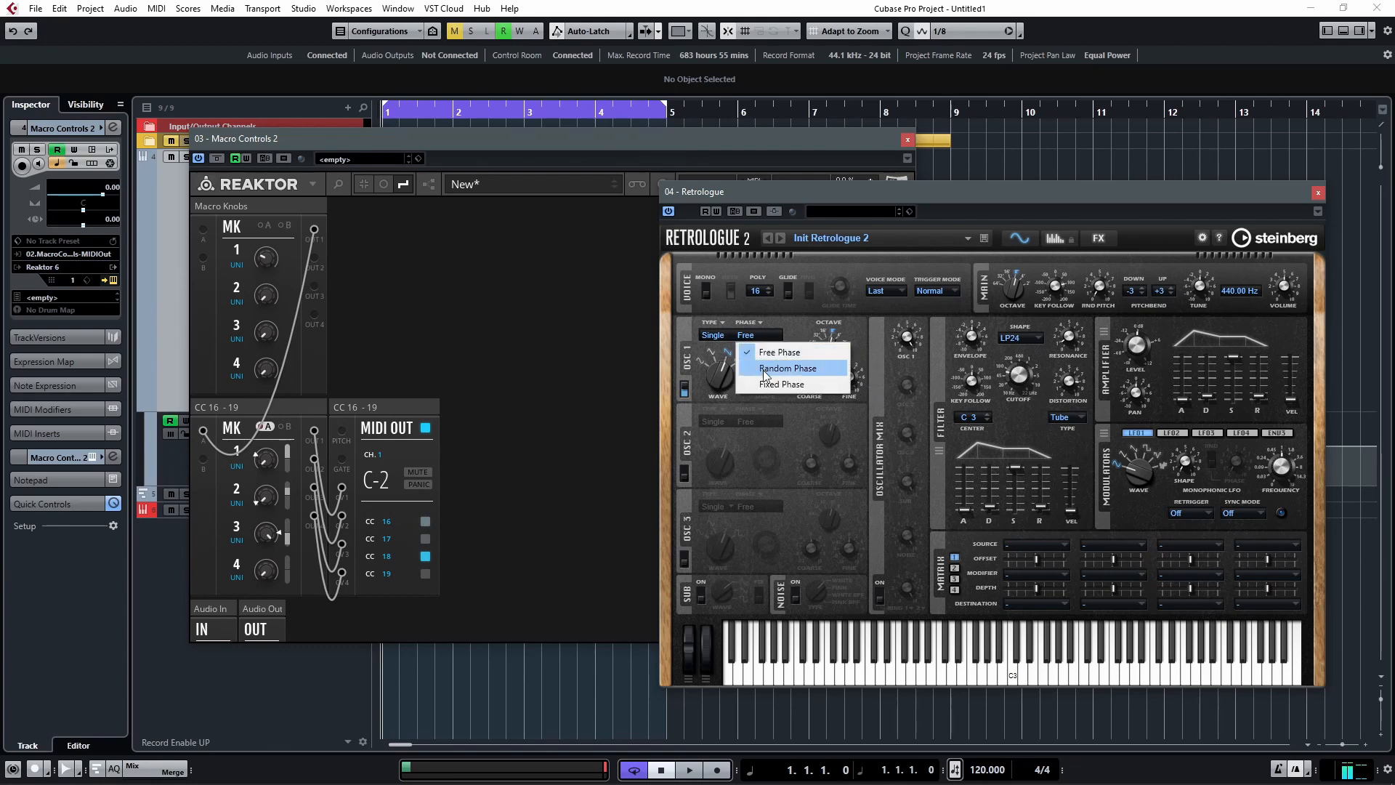
pyautogui.click(727, 348)
pyautogui.click(712, 346)
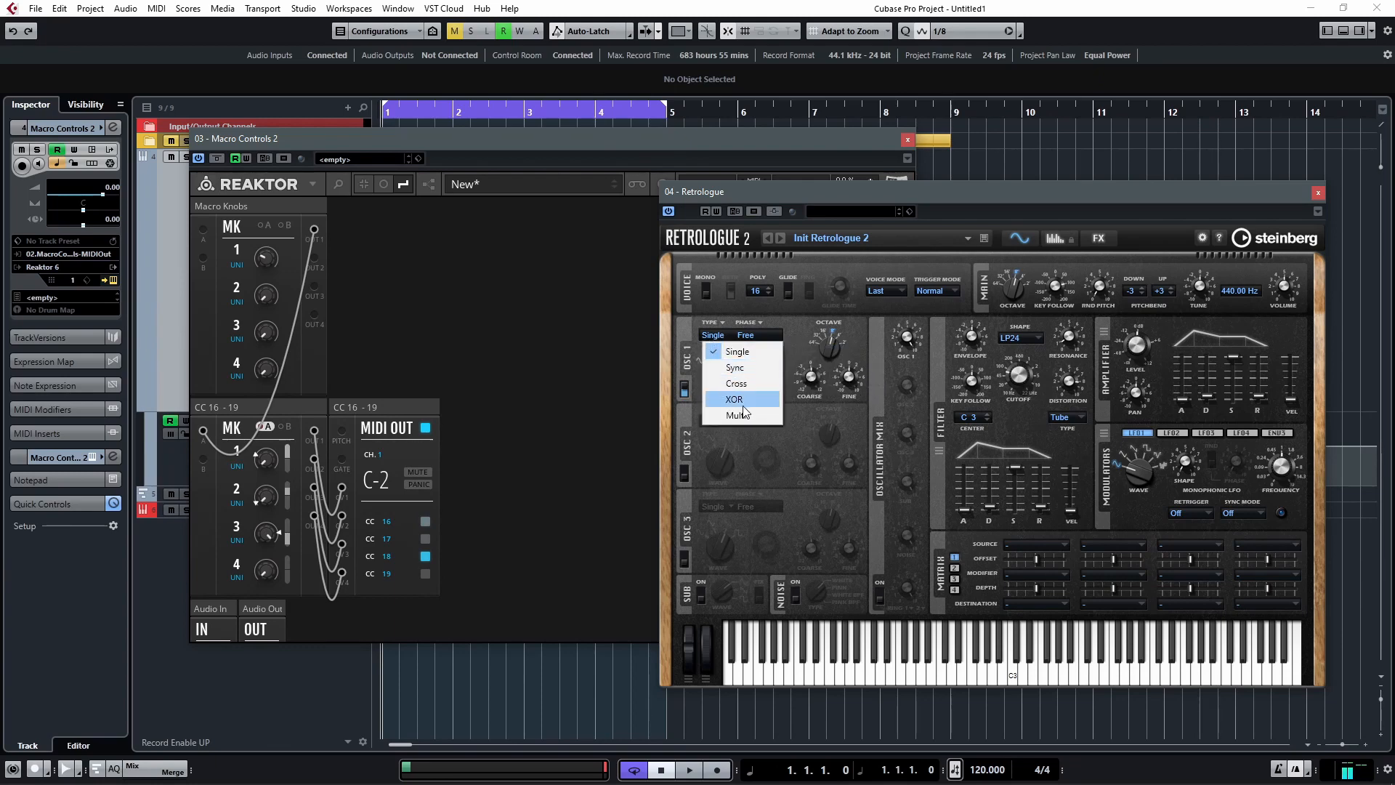
pyautogui.click(727, 418)
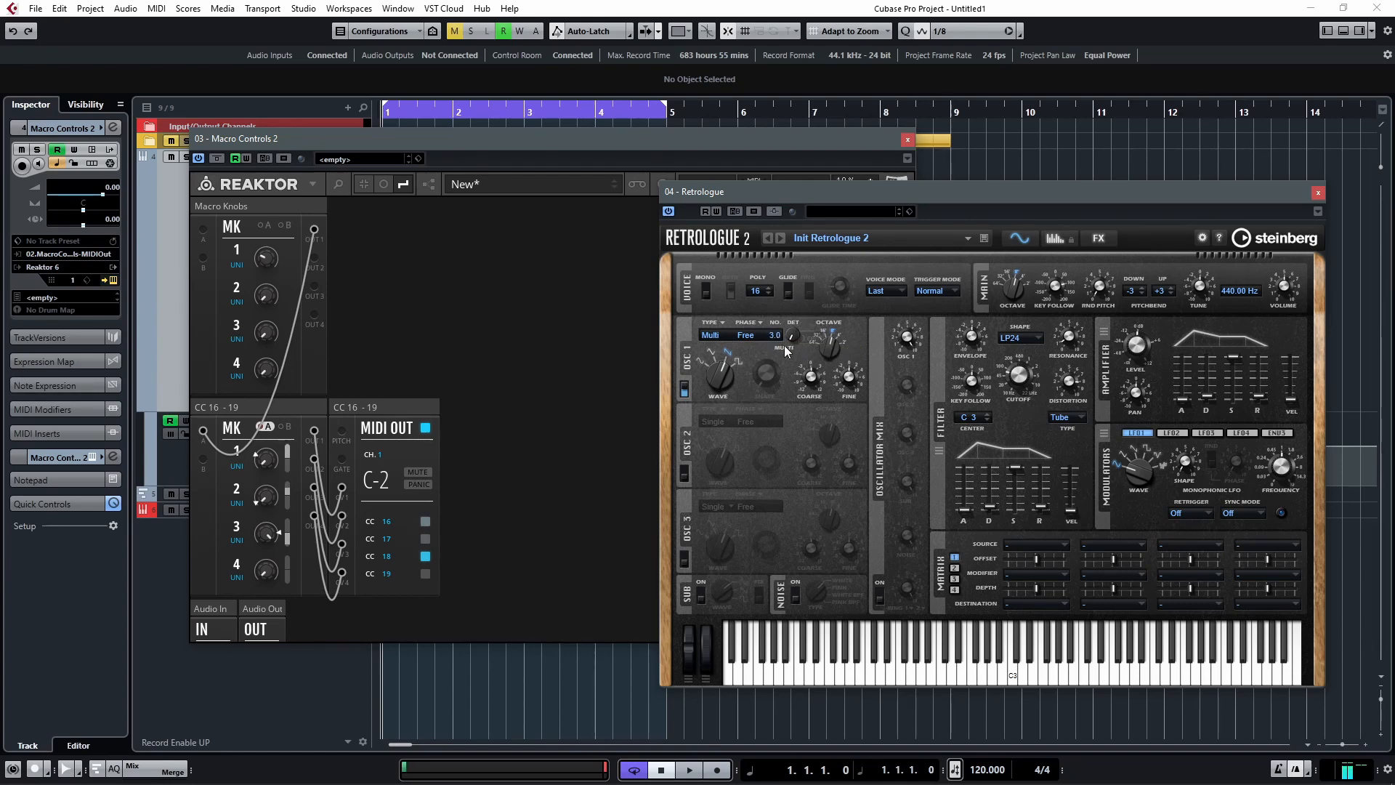
# Turn off CC 16, CC 17 and CC 18 in Reaktor's MIDI Out block to isolate CC 19 for Osc 1 Multi Voices
pyautogui.rightClick(772, 335)
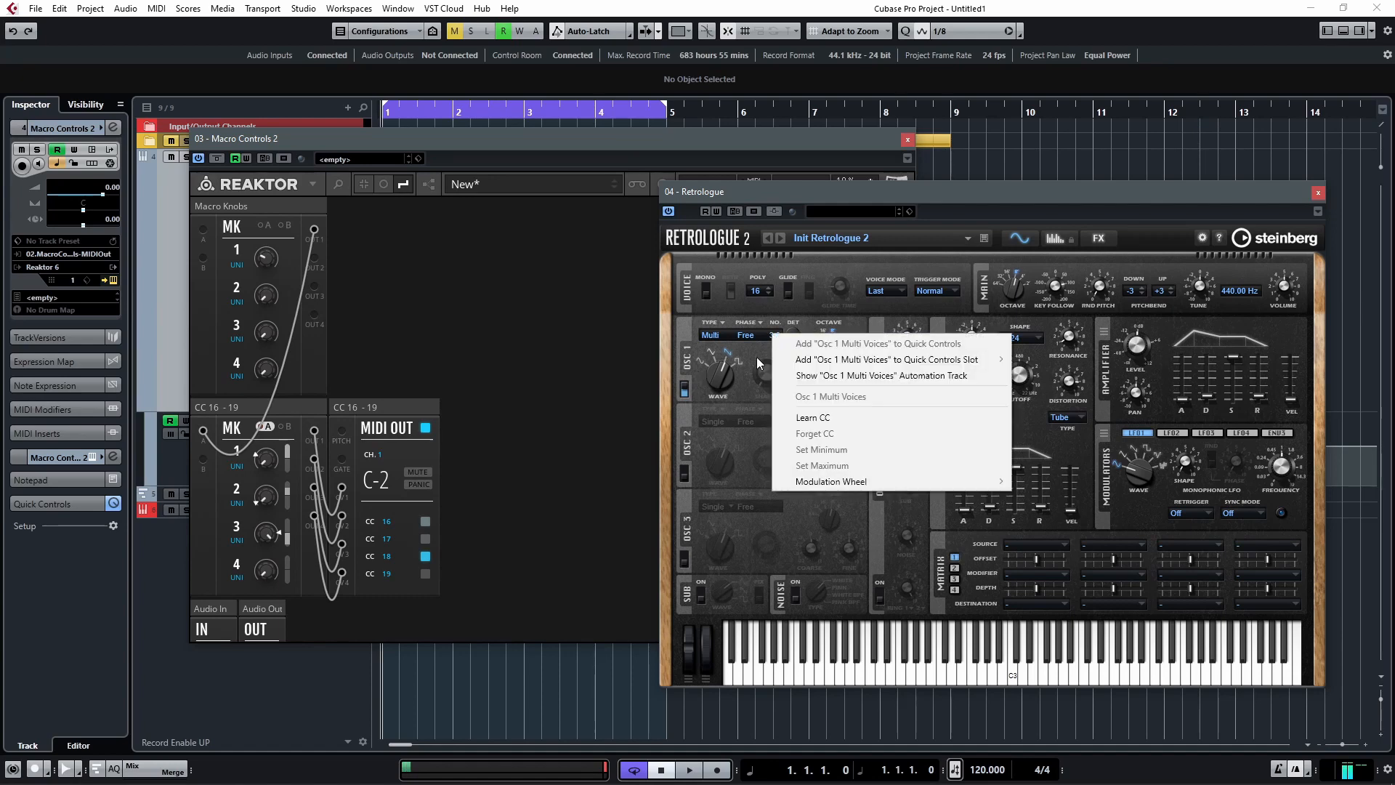
pyautogui.click(776, 194)
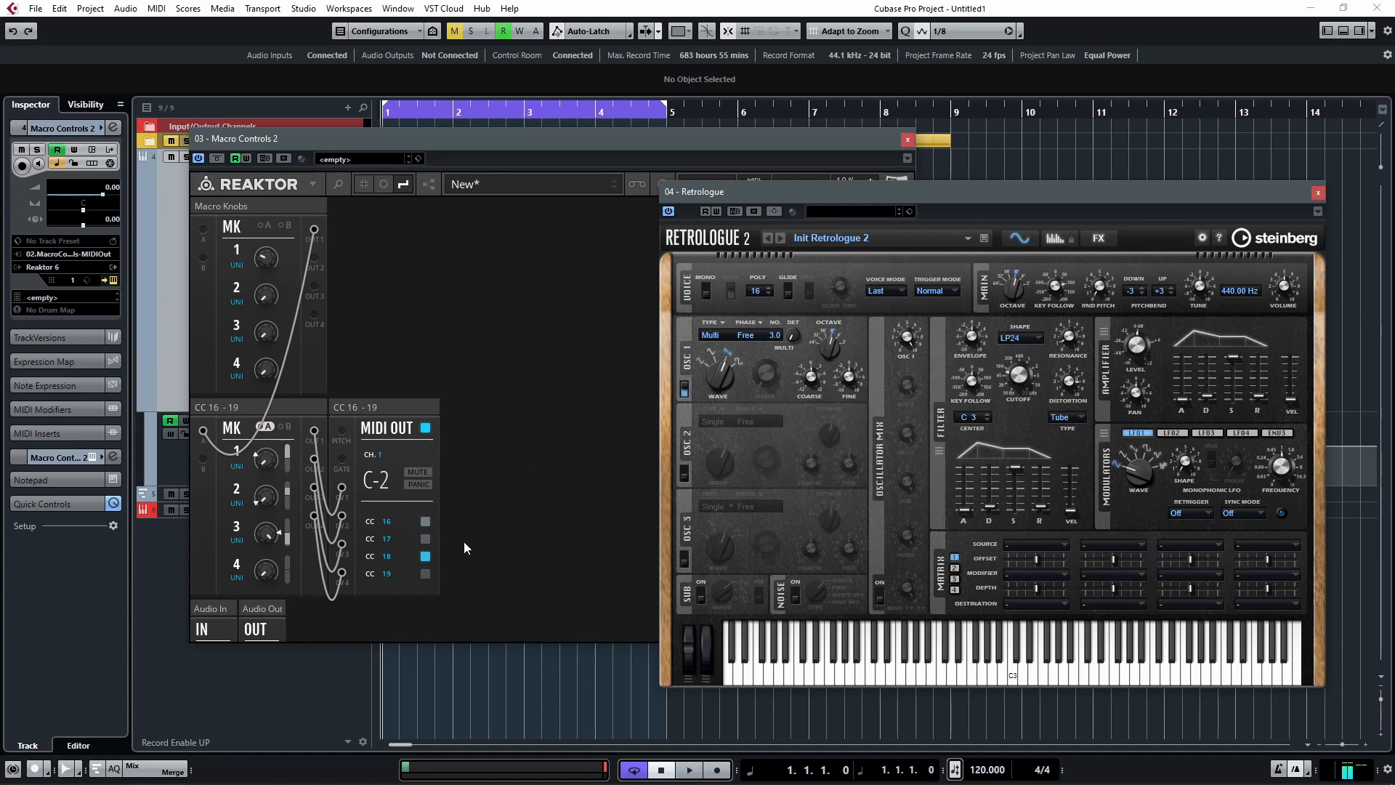
pyautogui.click(368, 528)
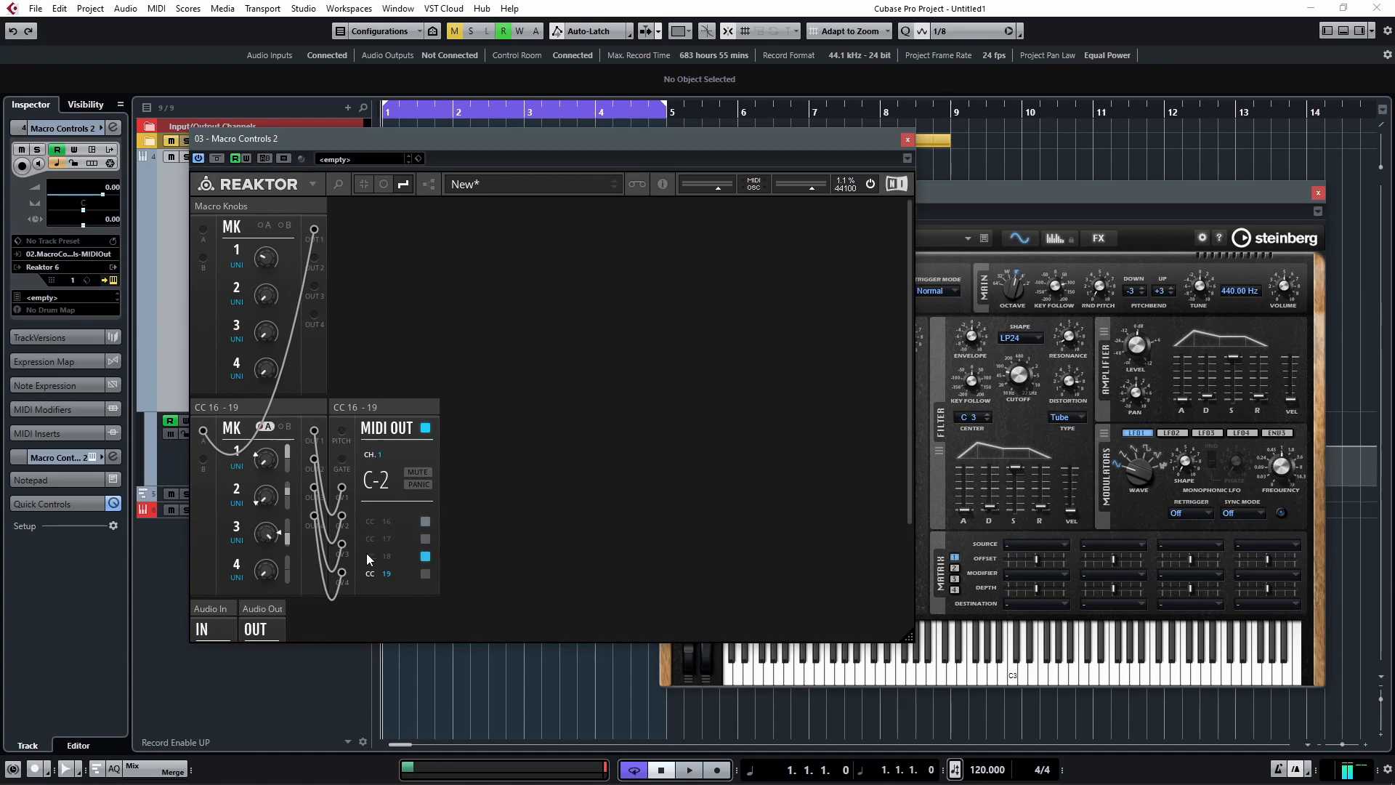
# Have Retrologue's Osc 1 multi voices number learn CC 19 from knob 4 in Reaktor, and place both plugin windows side by side
pyautogui.click(966, 203)
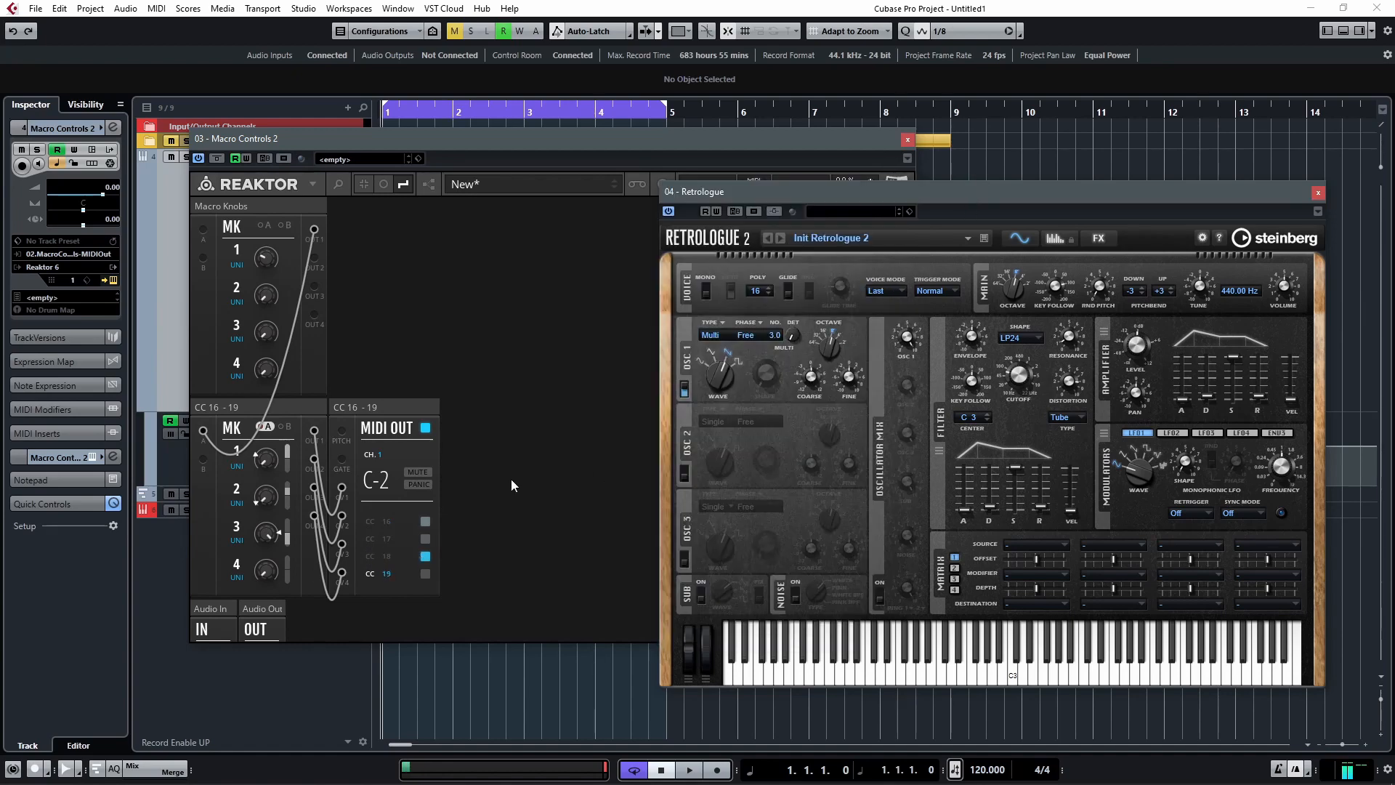
pyautogui.rightClick(775, 334)
pyautogui.click(820, 422)
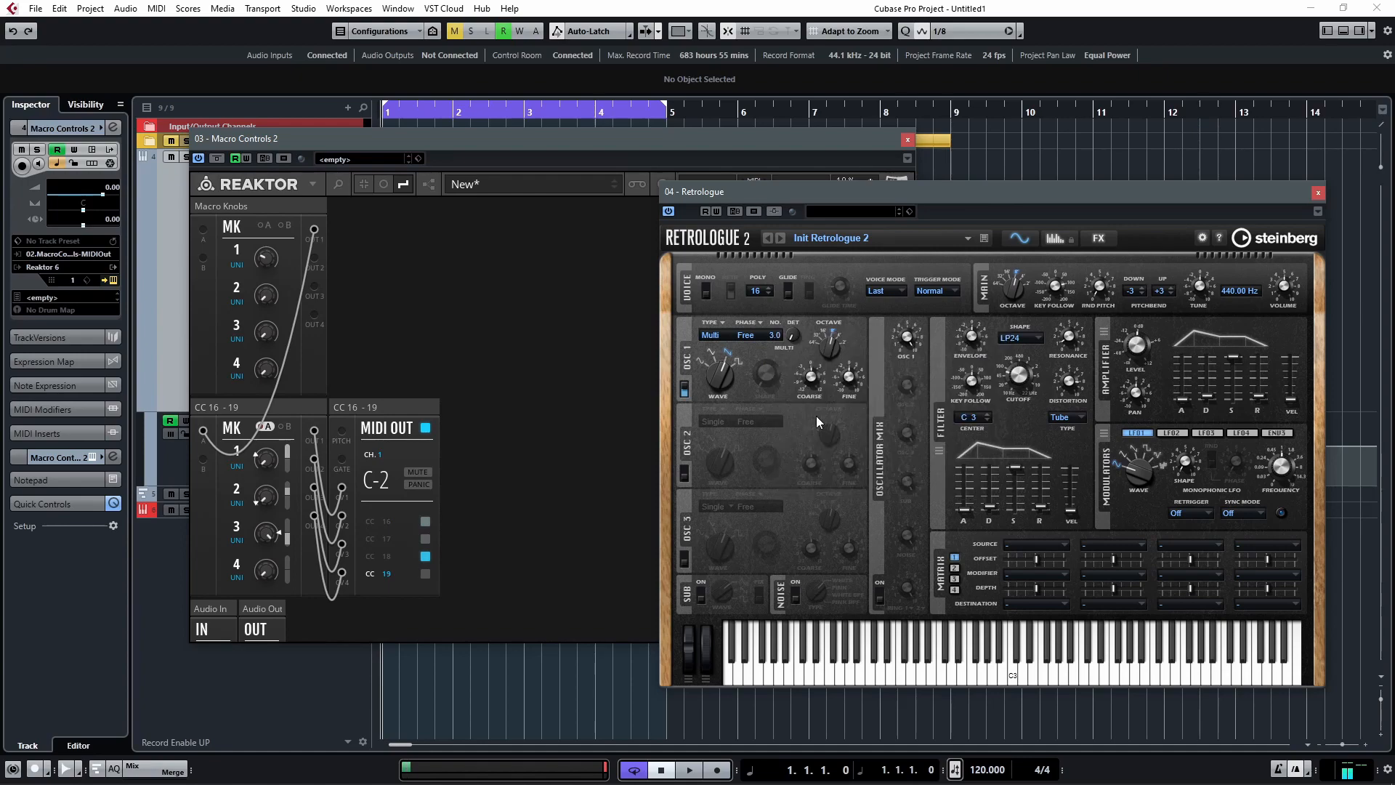
pyautogui.click(264, 574)
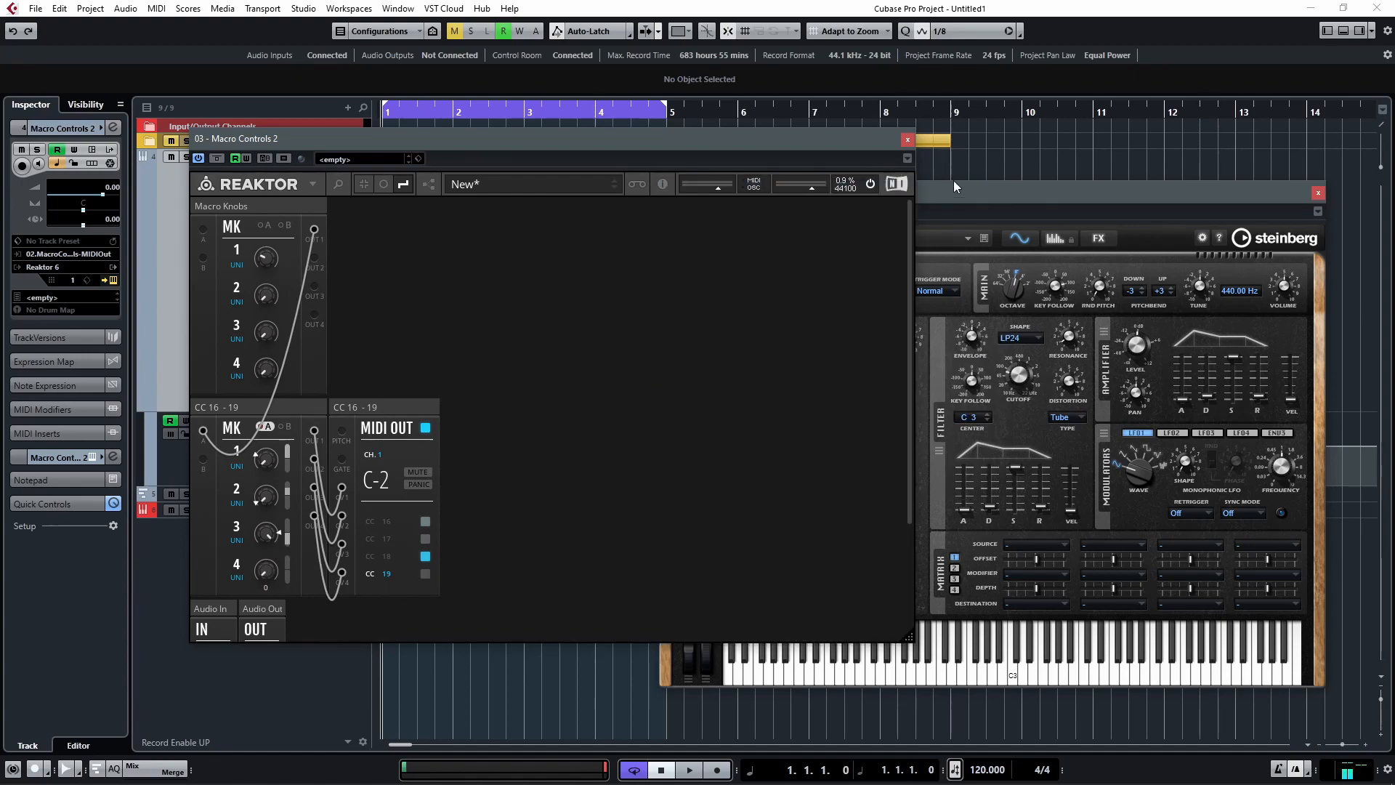
pyautogui.moveTo(953, 186); pyautogui.dragTo(1066, 149)
pyautogui.moveTo(716, 139); pyautogui.dragTo(576, 149)
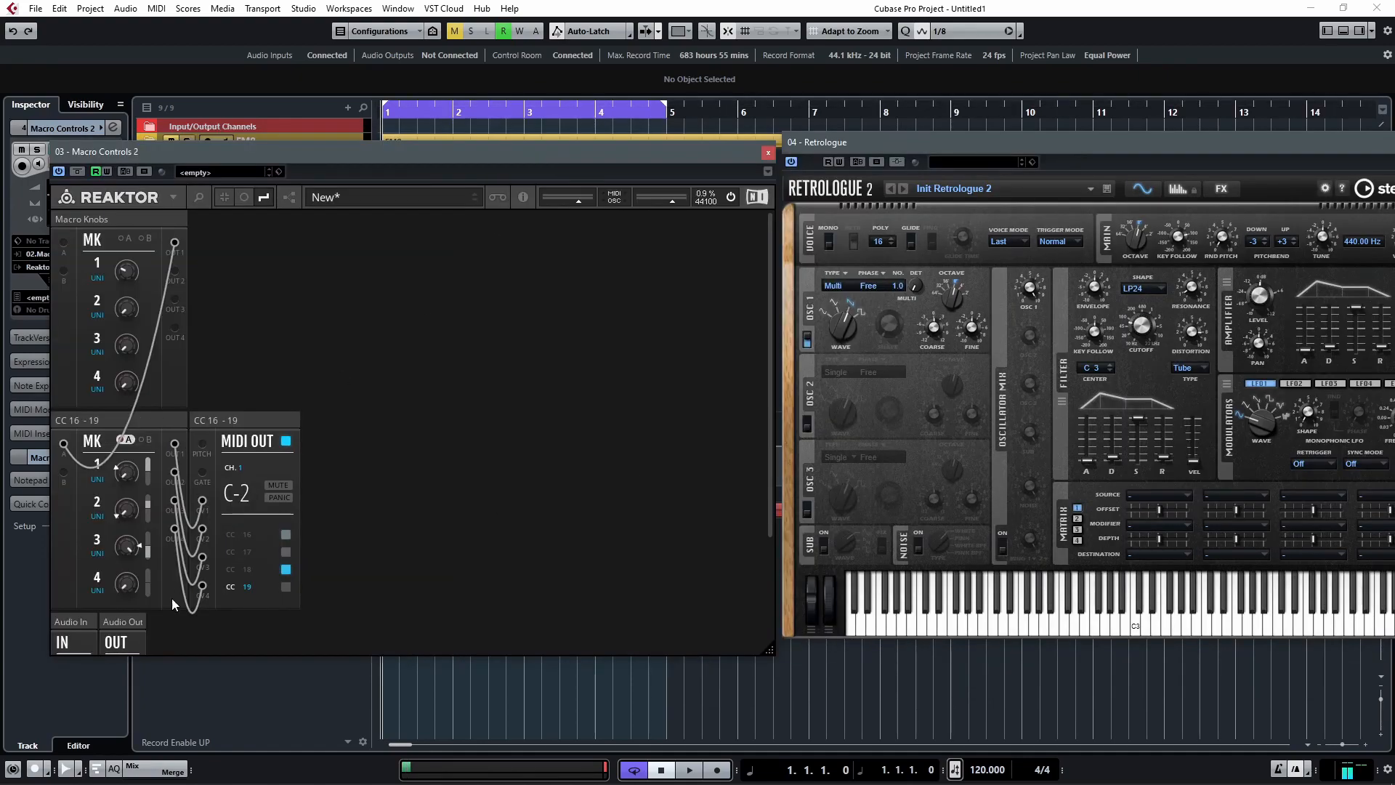
# Give knob 4 in the CC 16–19 block a macro A modulation amount, re-enable CC 16, 17 and 18, and test with playback
pyautogui.moveTo(124, 592); pyautogui.dragTo(123, 553)
pyautogui.moveTo(283, 325); pyautogui.dragTo(181, 669)
pyautogui.moveTo(149, 582); pyautogui.dragTo(153, 555)
pyautogui.press('space')
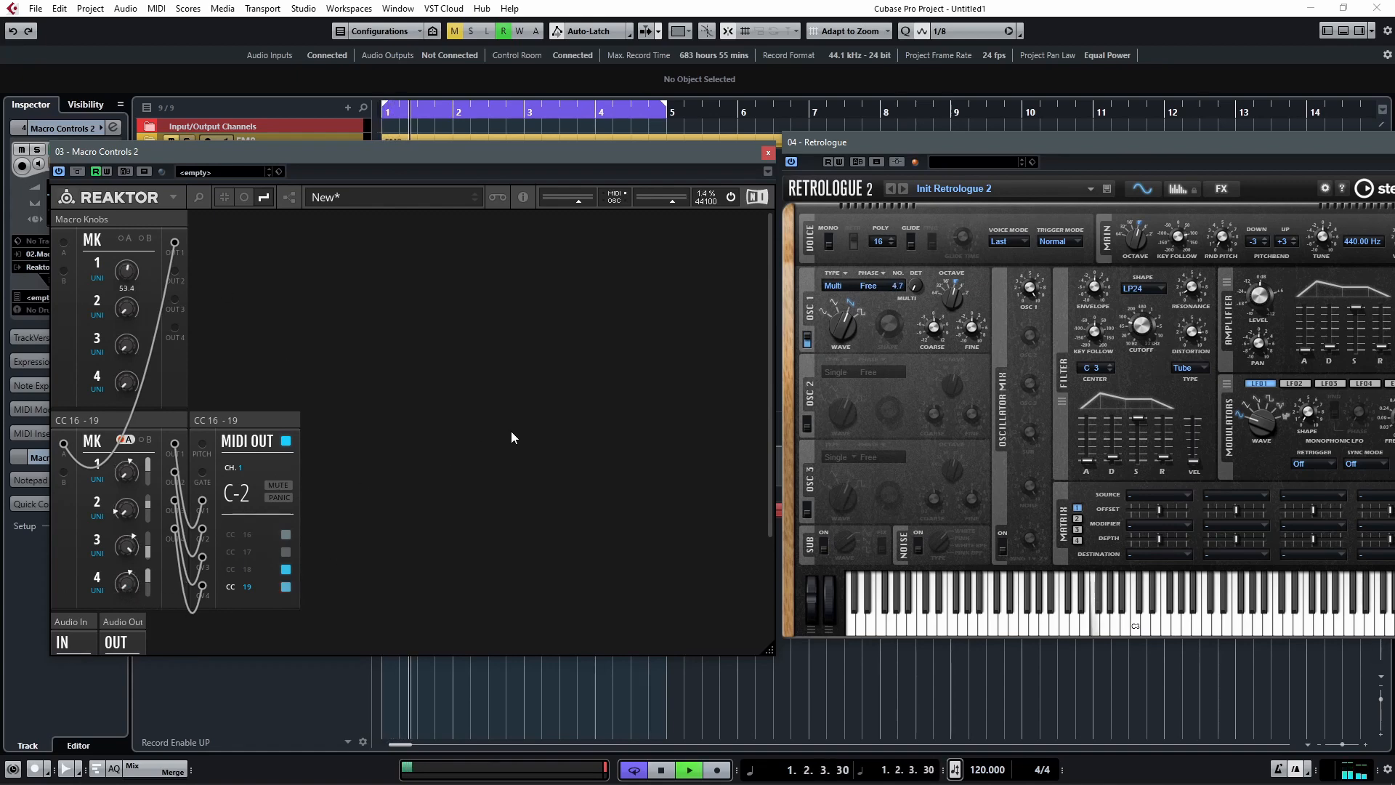
pyautogui.press('space')
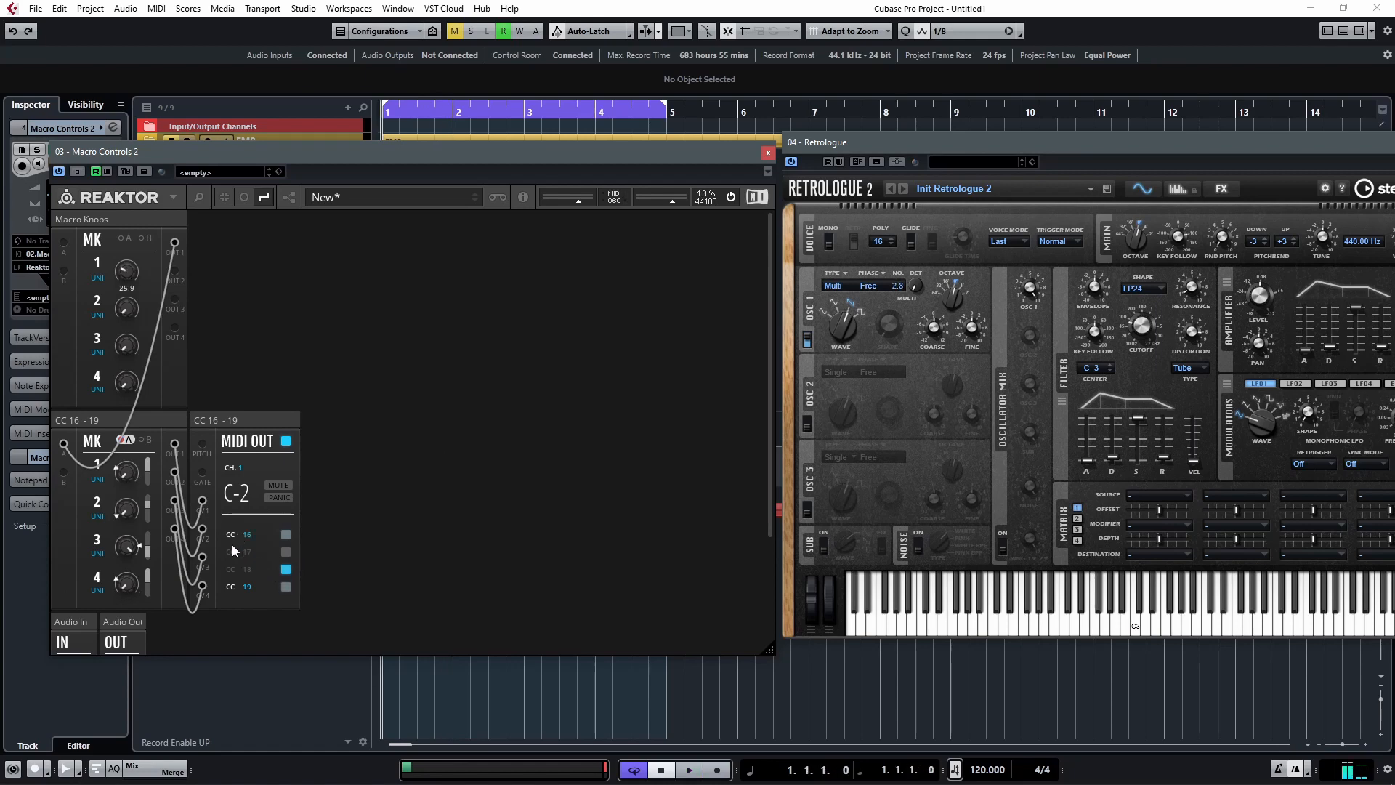
pyautogui.press('space')
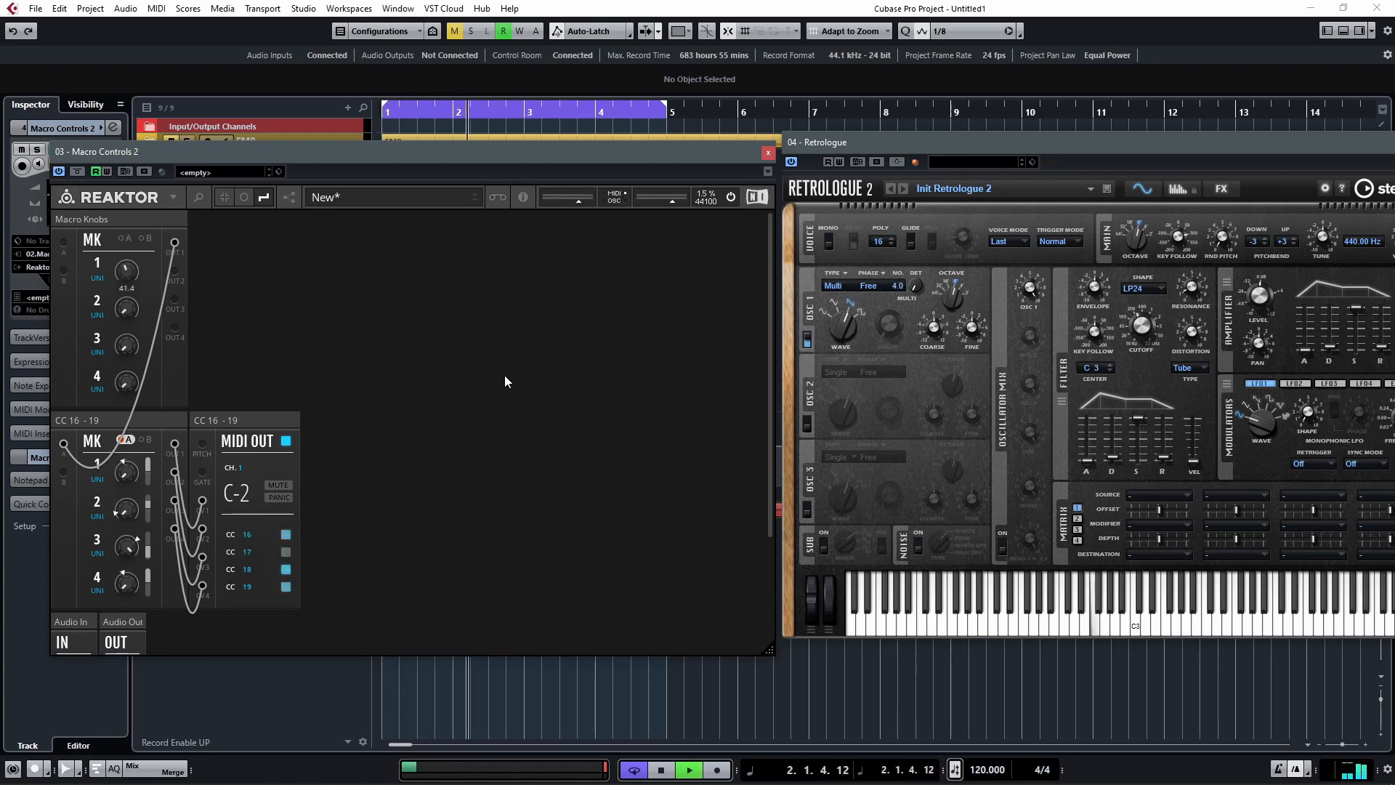
pyautogui.press('space')
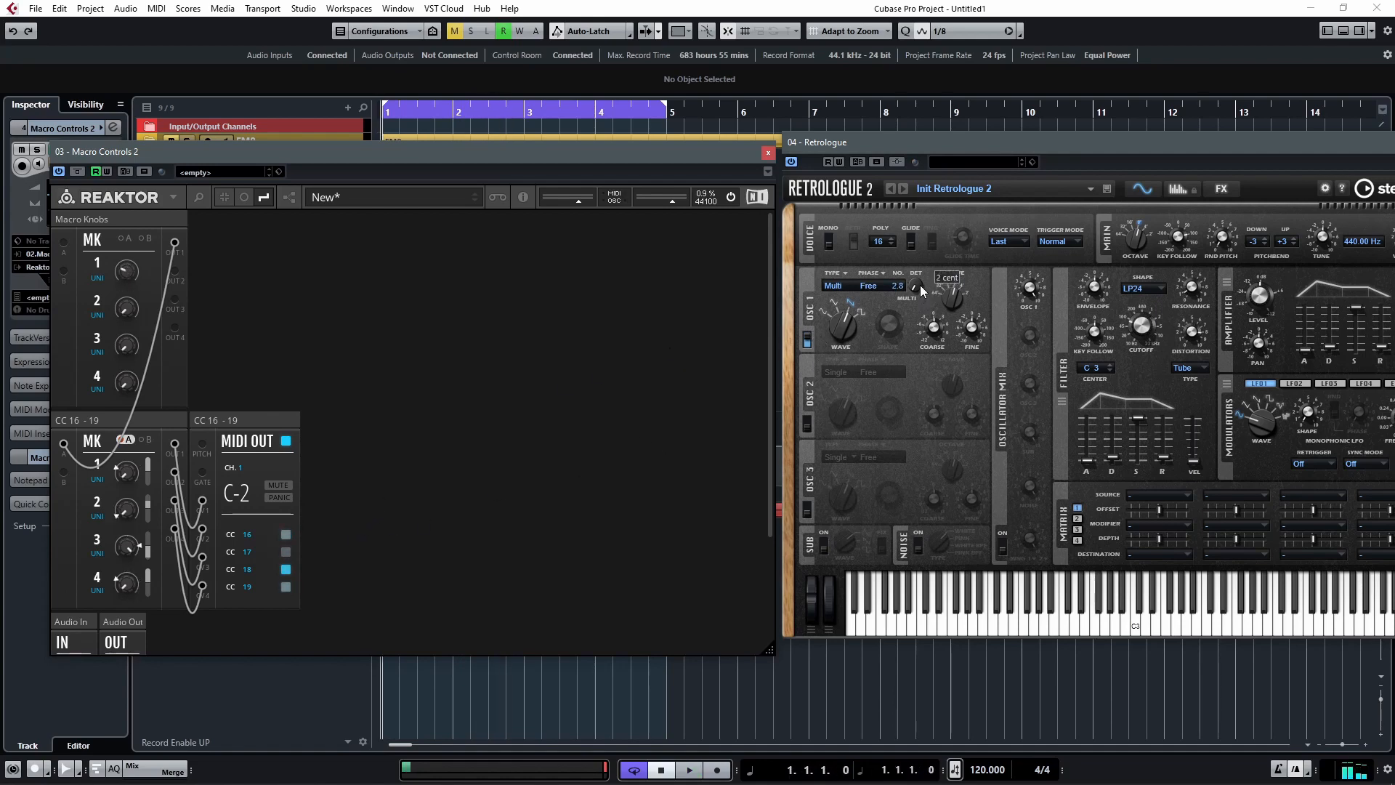
# Set oscillator 1's phase to Random and its multi detune to 21 cent, and play the project
pyautogui.click(869, 288)
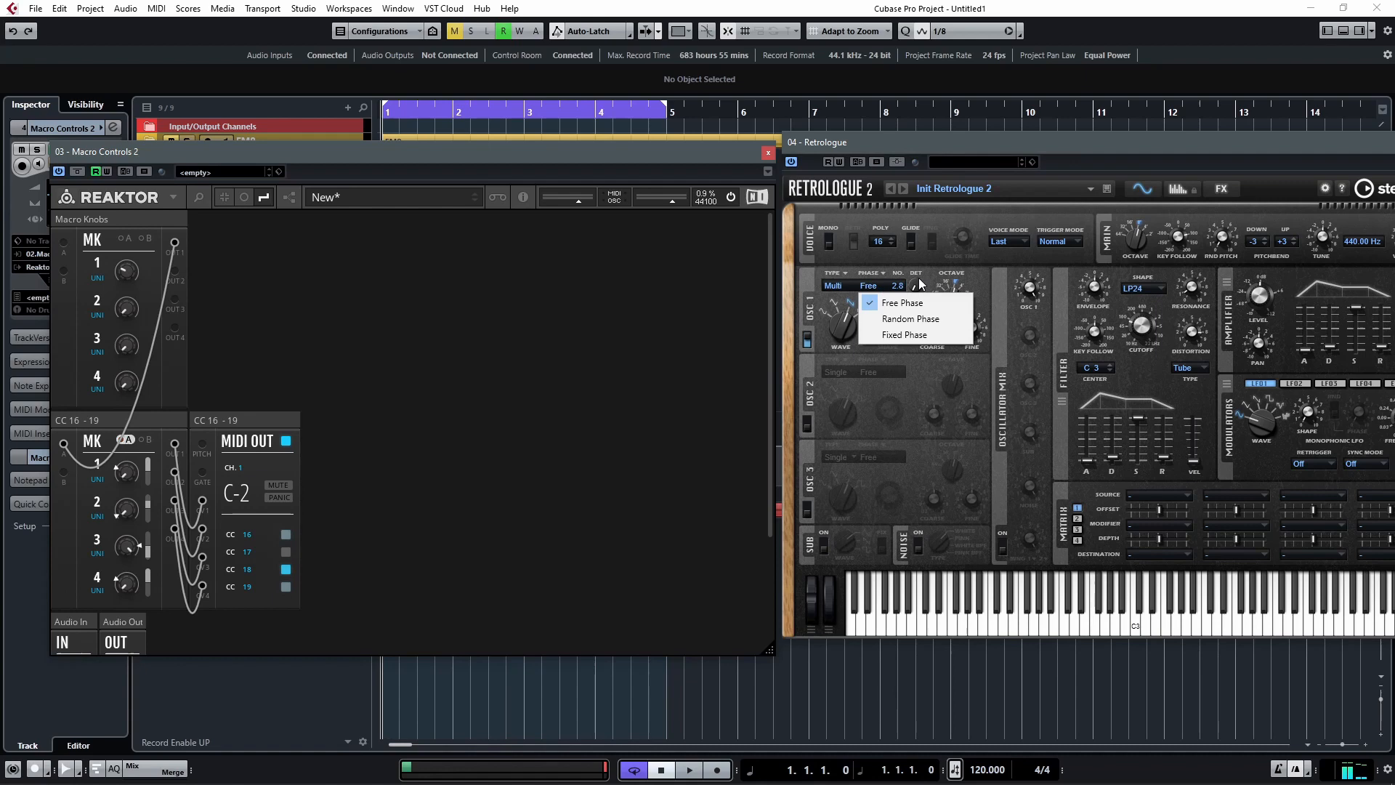
pyautogui.click(931, 318)
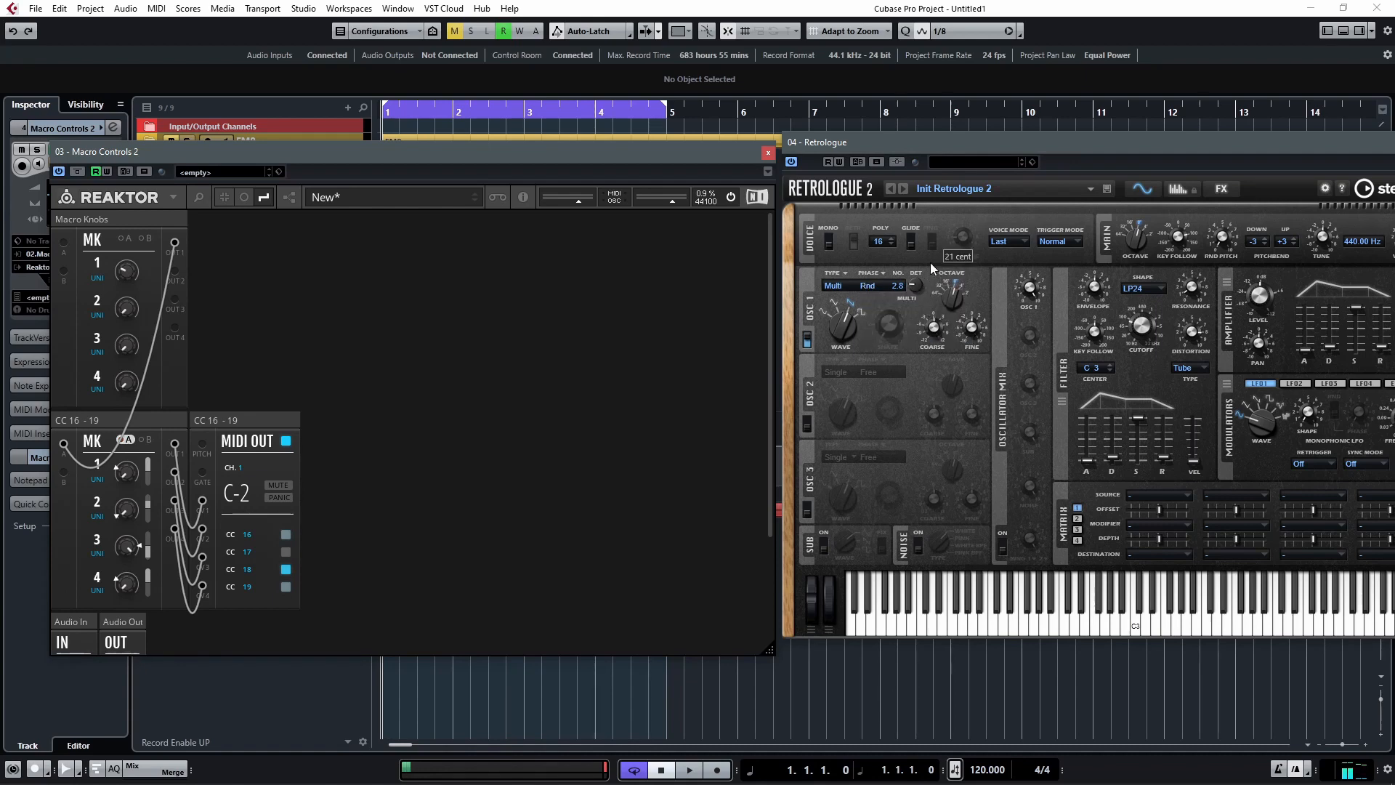
pyautogui.press('space')
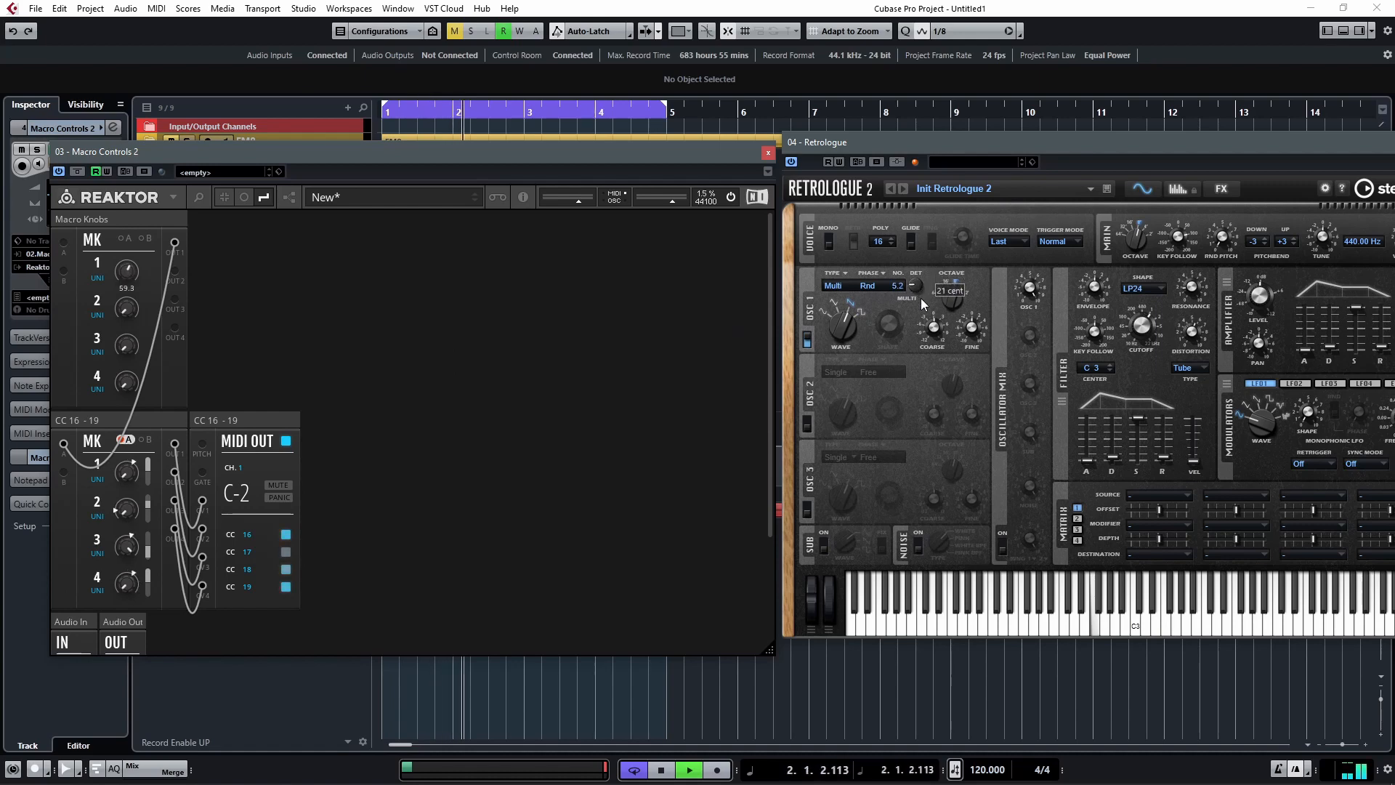
pyautogui.press('space')
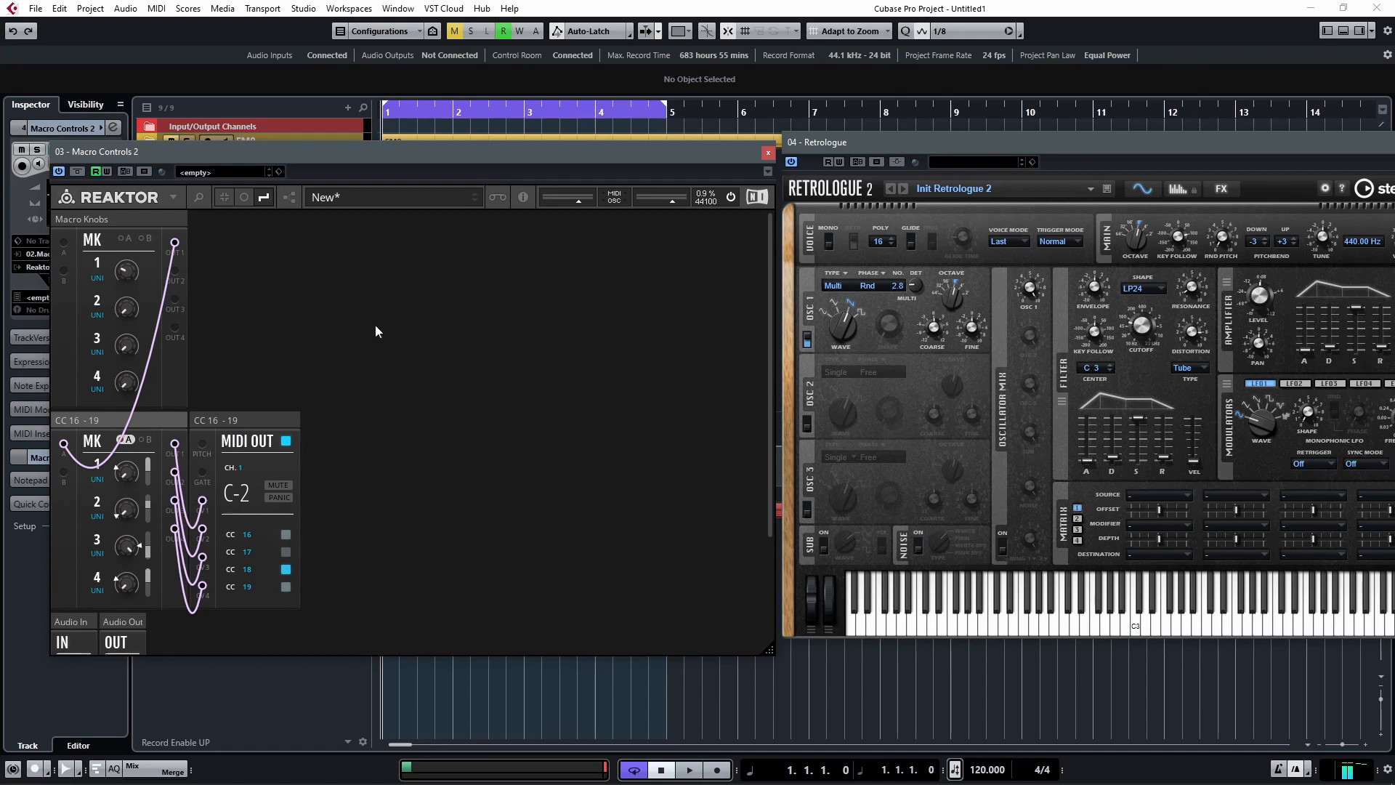
# Add UTL-Util MIDI Out and UTL-Util Macro Knobs blocks beside the CC 16–19 MIDI Out block in Reaktor
pyautogui.moveTo(383, 157); pyautogui.dragTo(486, 109)
pyautogui.click(319, 144)
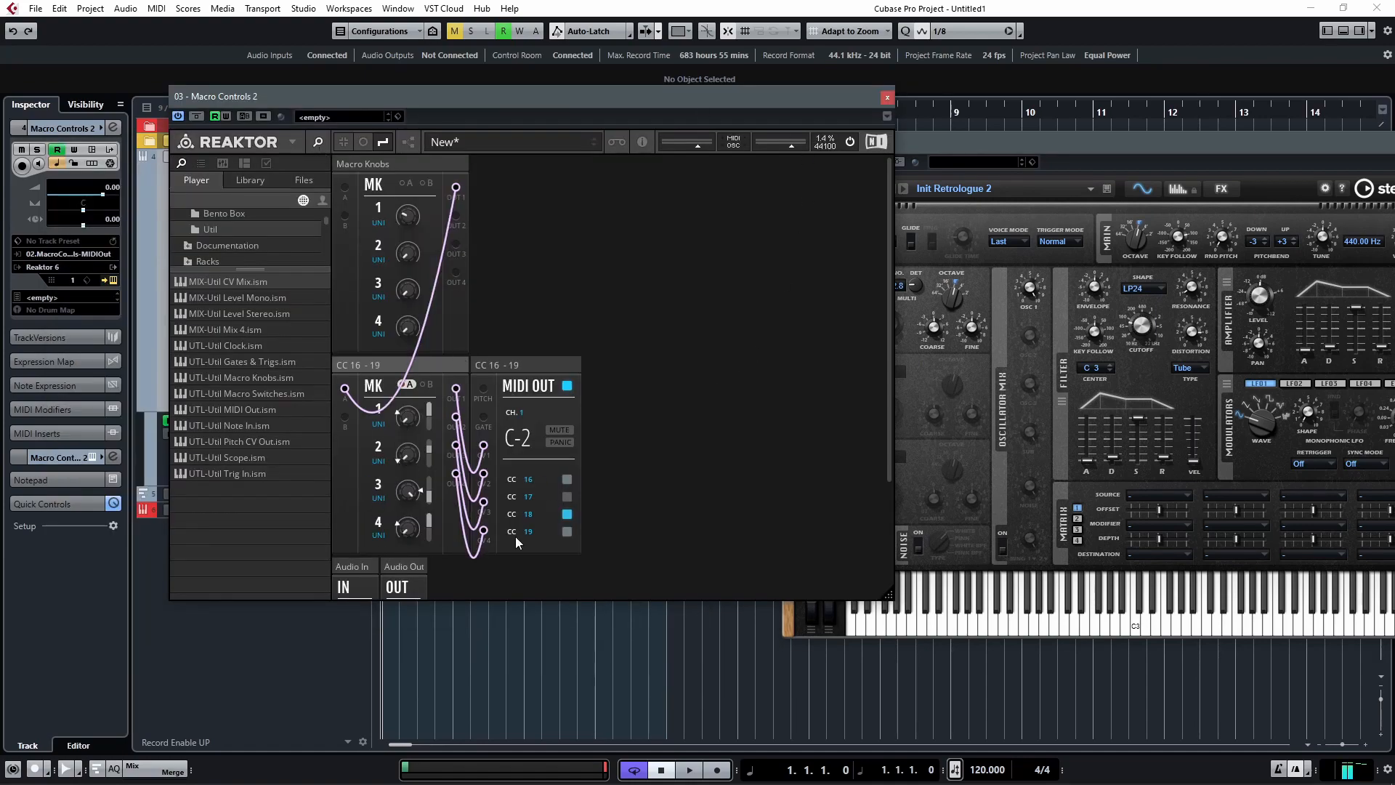
pyautogui.moveTo(225, 412); pyautogui.dragTo(699, 404)
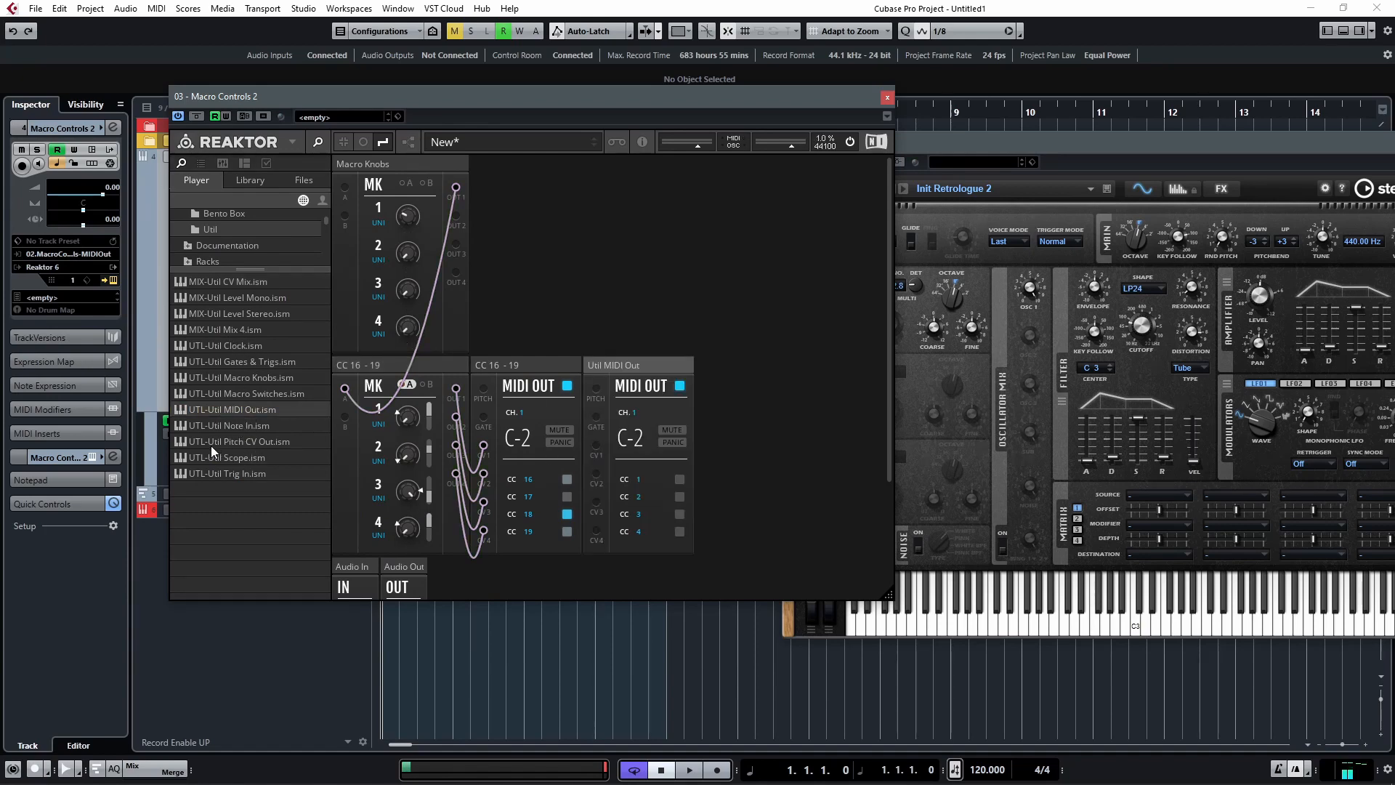
pyautogui.moveTo(199, 381); pyautogui.dragTo(589, 391)
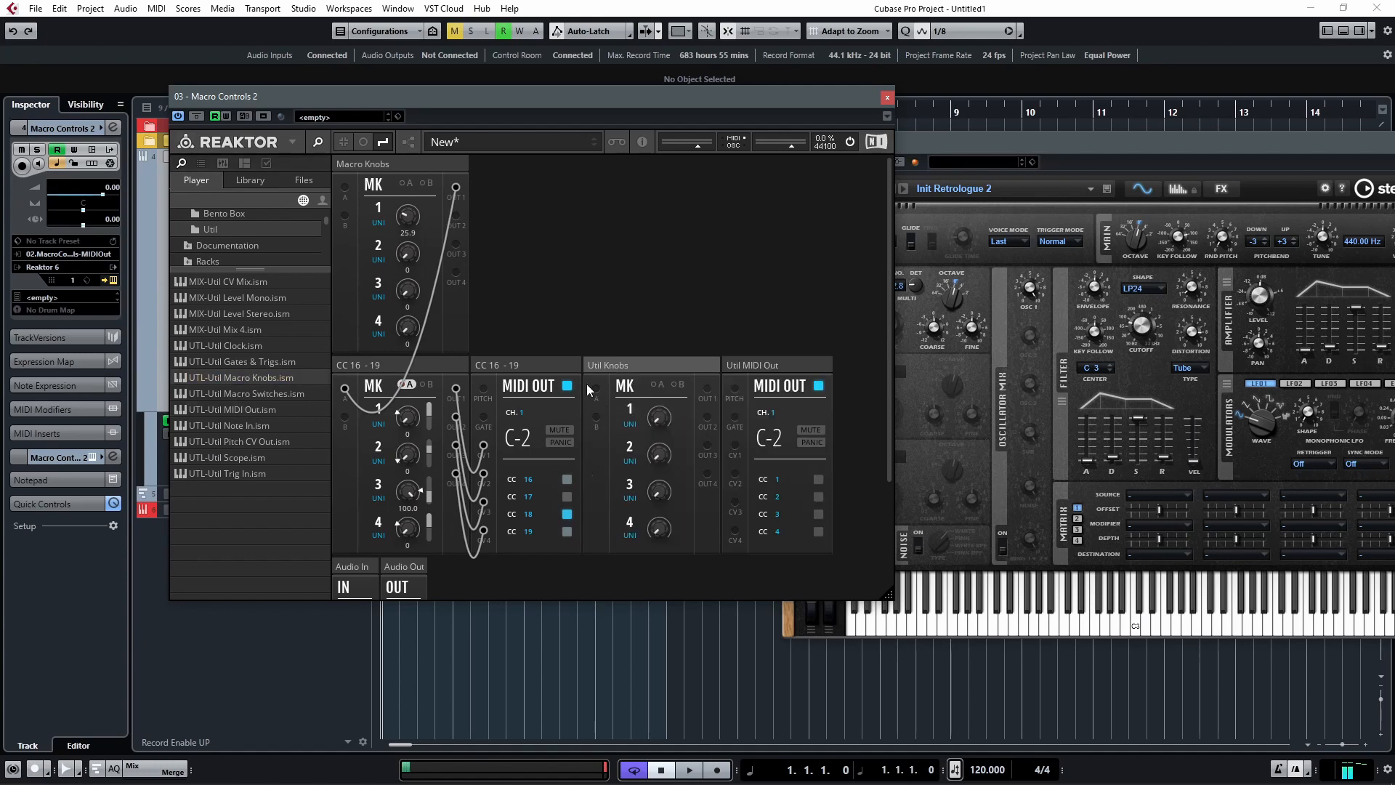
pyautogui.click(321, 141)
# Wire the new knob block's four outputs to the new MIDI Out block's CV inputs and set its CCs to 20, 21, 22 and 23
pyautogui.moveTo(545, 389); pyautogui.dragTo(573, 531)
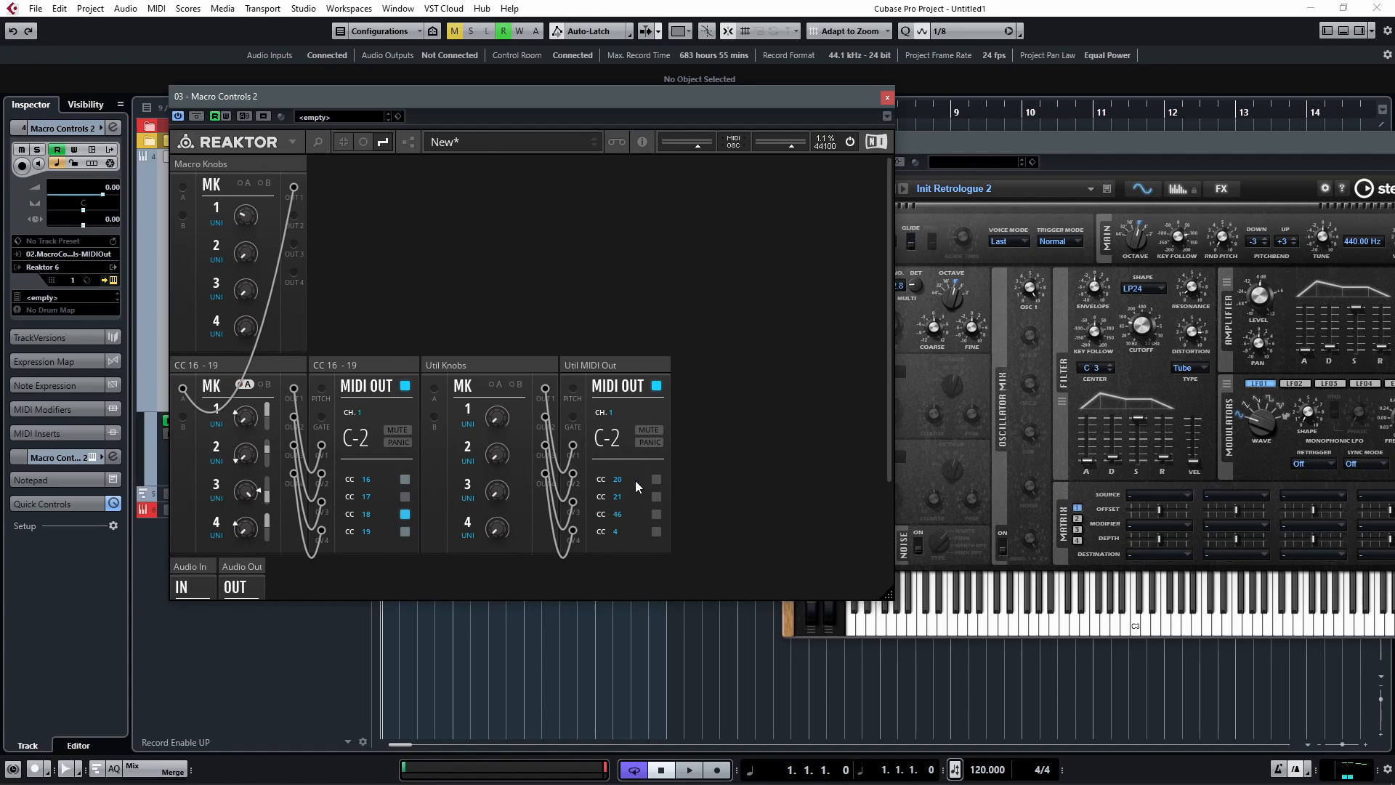
pyautogui.moveTo(636, 481); pyautogui.dragTo(638, 497)
pyautogui.scroll(-2, 630, 522)
# Connect macro knob 1's output to input A of the new knob block and show its A modulation amounts
pyautogui.moveTo(295, 191); pyautogui.dragTo(436, 392)
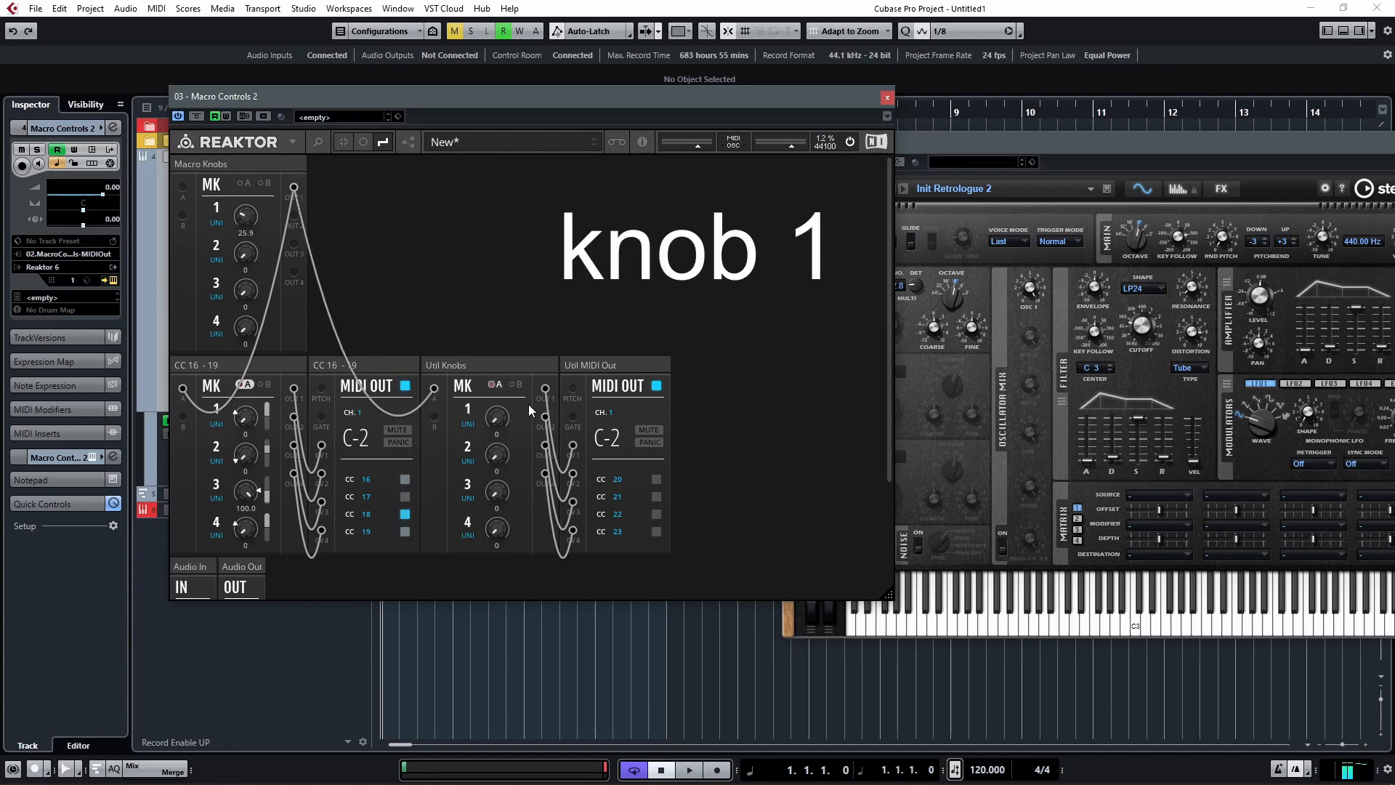
pyautogui.click(496, 385)
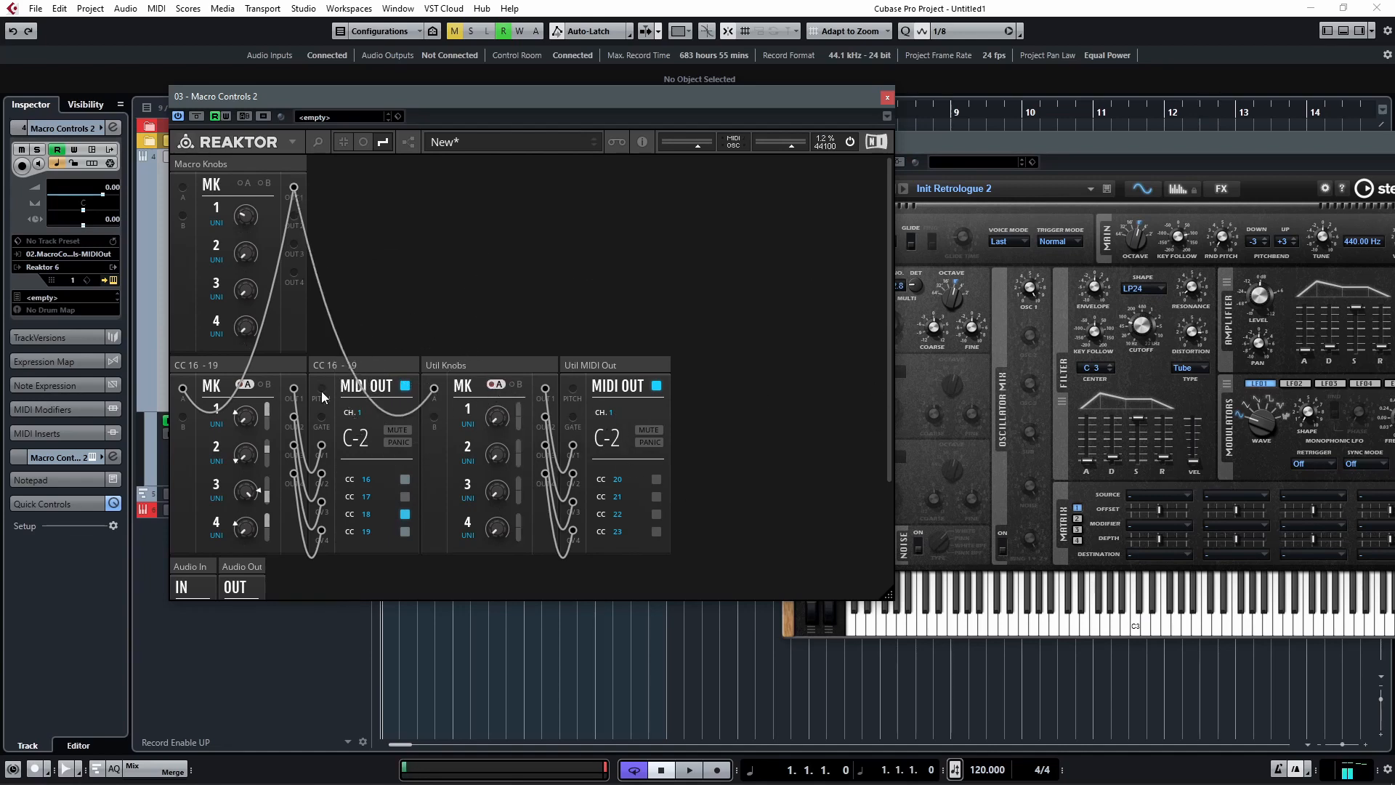
# Mute the CC 16–19 MIDI Out block and have Osc 1 Multi Detune learn CC 20 from knob 1 of the new block
pyautogui.click(398, 430)
pyautogui.rightClick(916, 287)
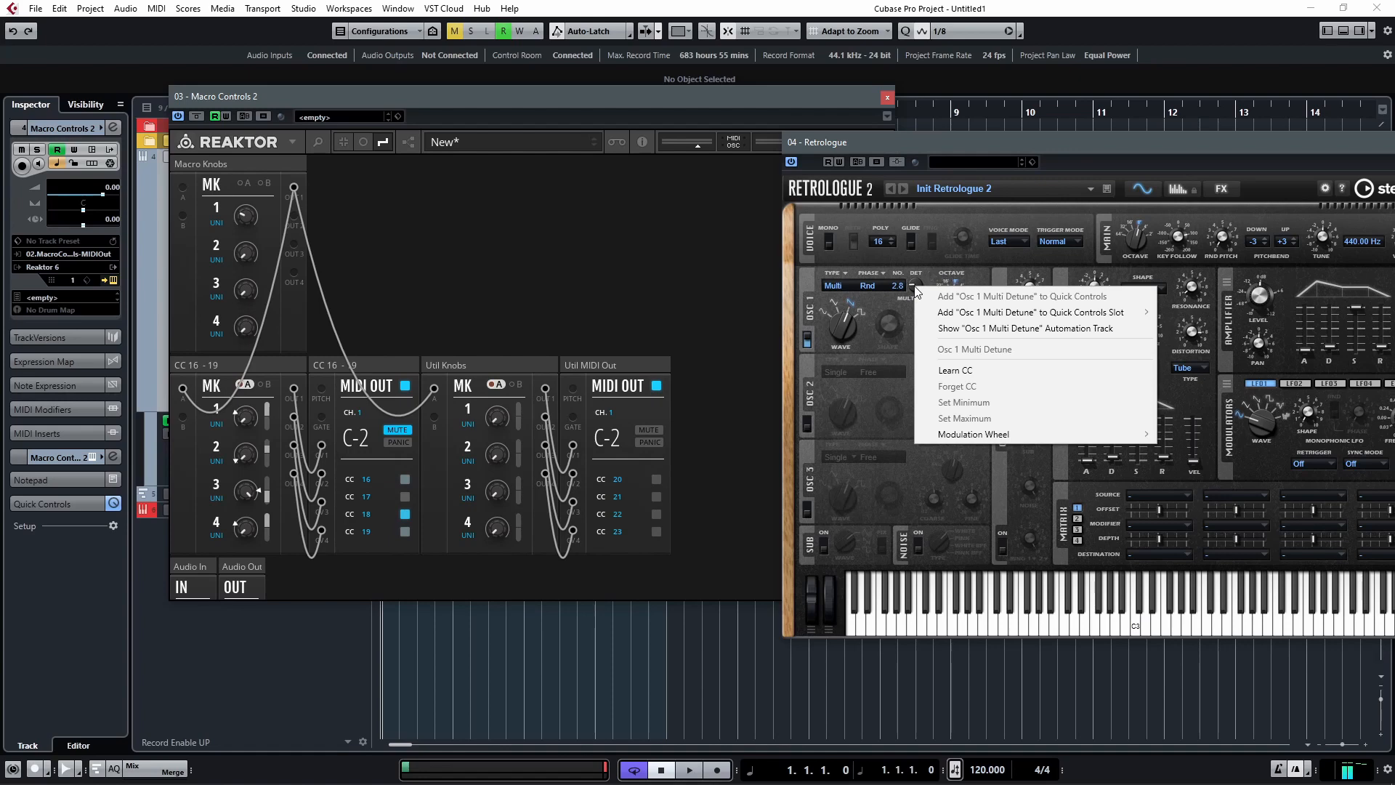
pyautogui.click(955, 371)
pyautogui.moveTo(513, 421); pyautogui.dragTo(505, 398)
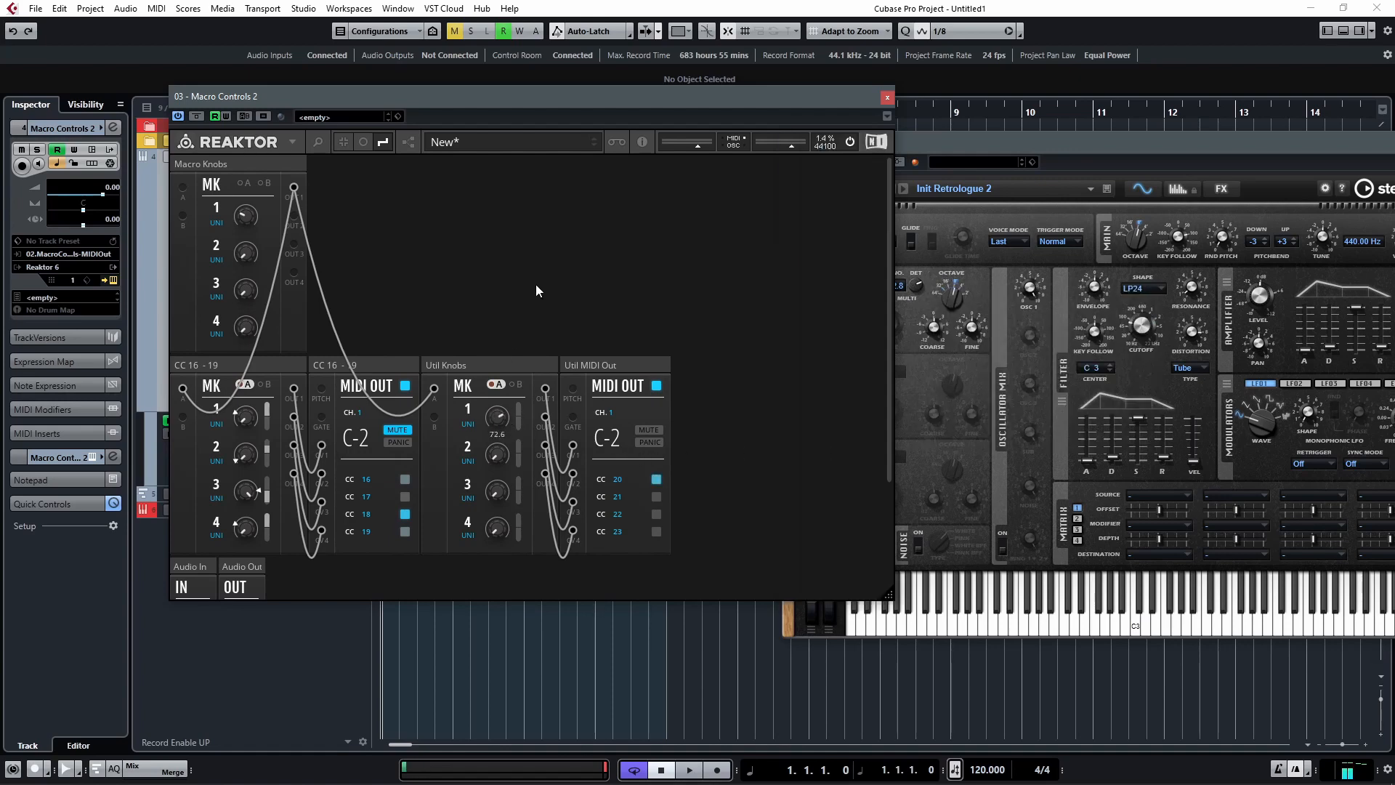
# Set a macro A modulation amount for the detune knob, unmute the CC 16–19 MIDI Out block, and adjust the detune knob during playback
pyautogui.moveTo(739, 111); pyautogui.dragTo(665, 150)
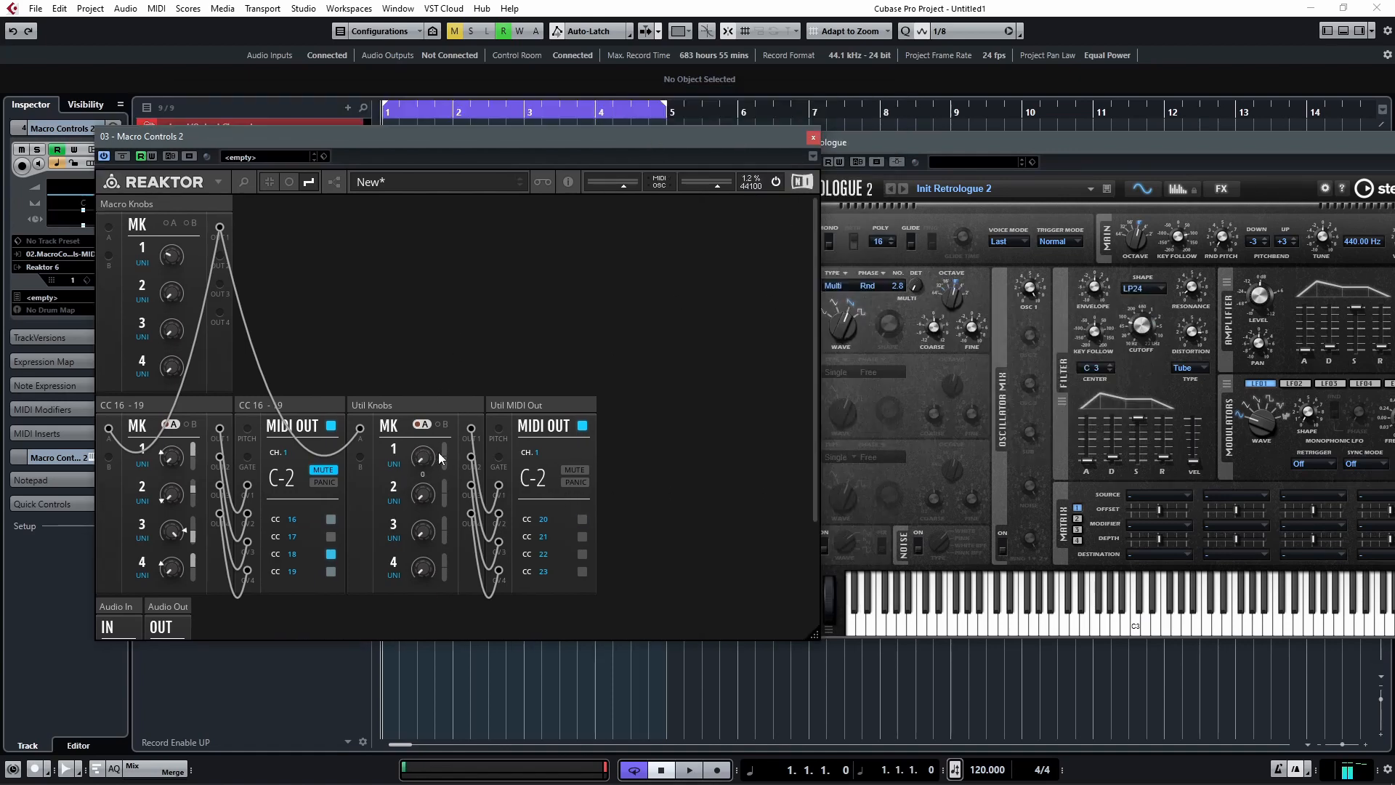
pyautogui.press('space')
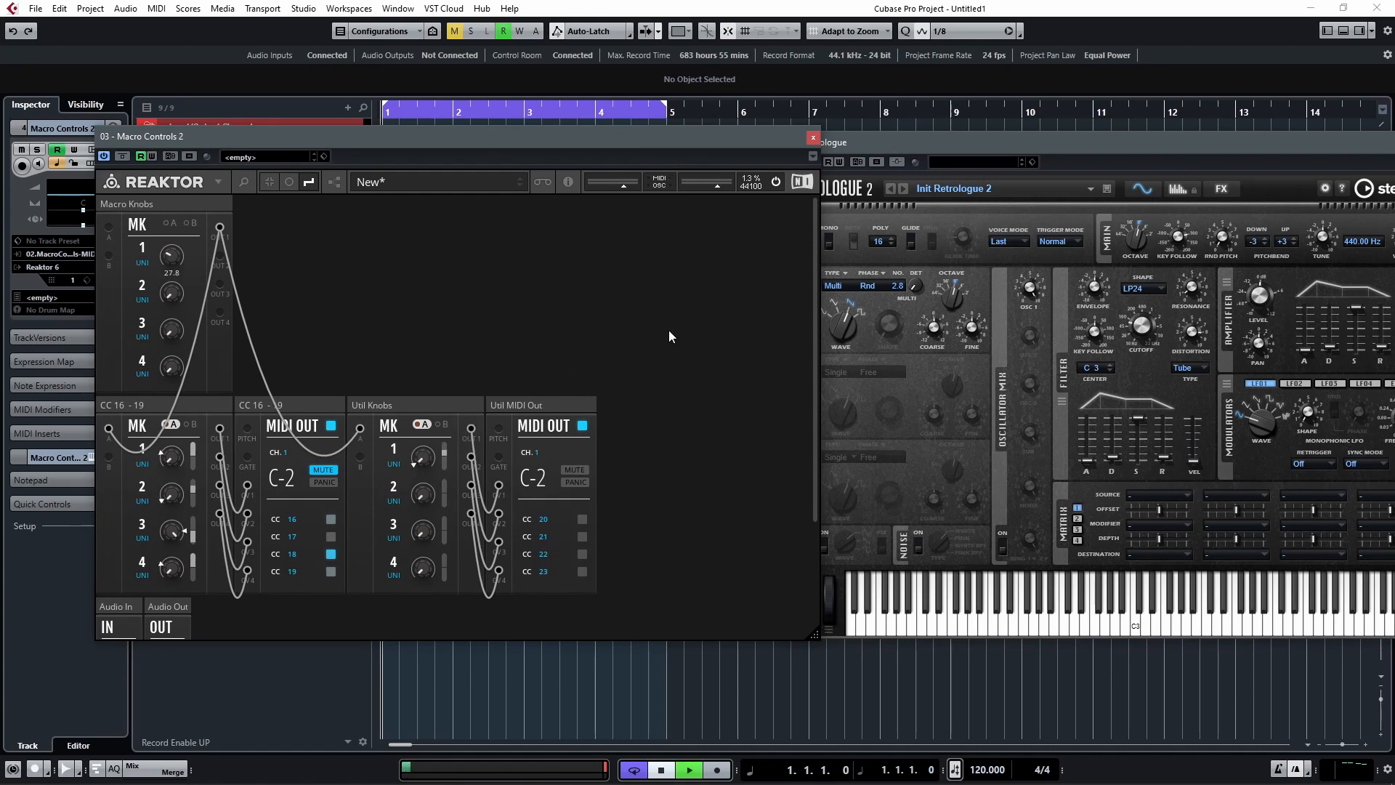
pyautogui.press('space')
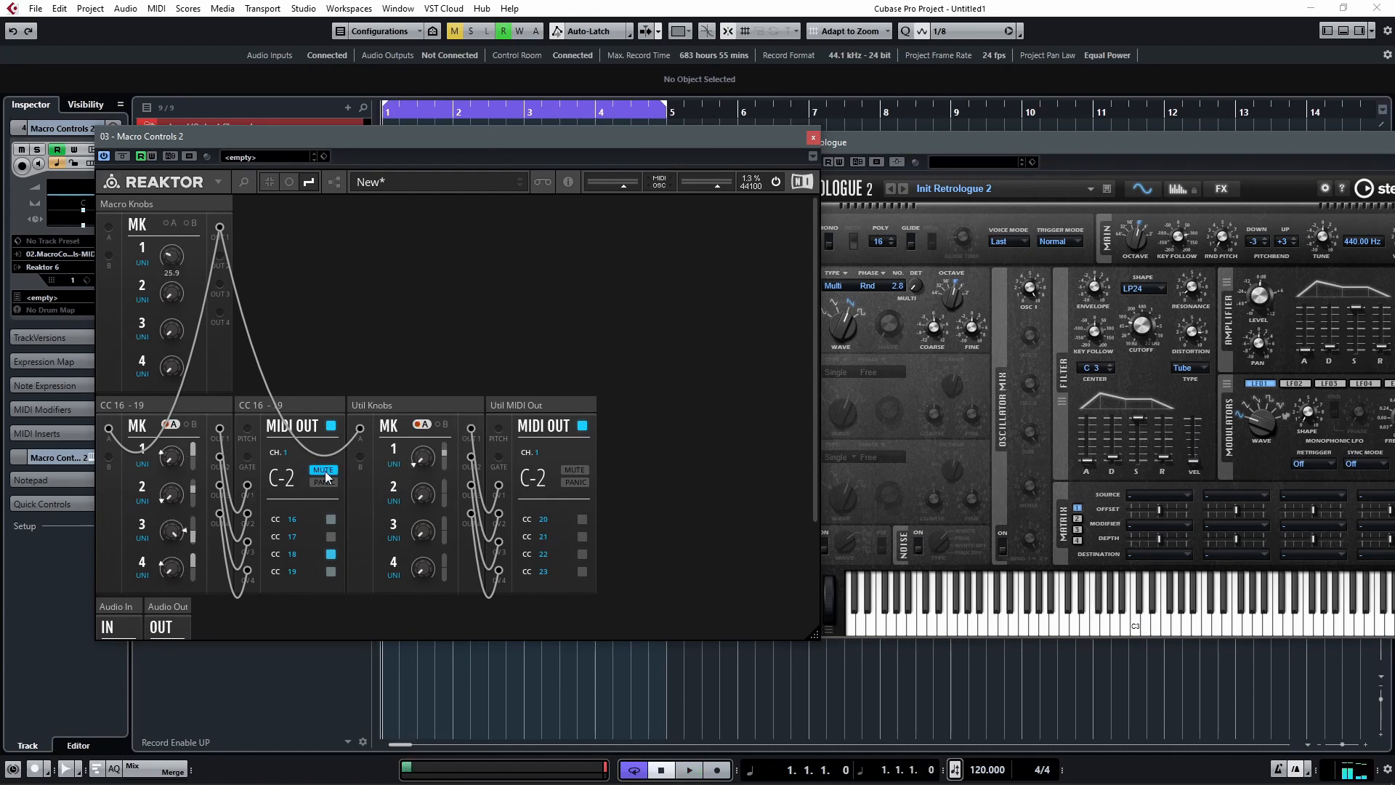
pyautogui.press('space')
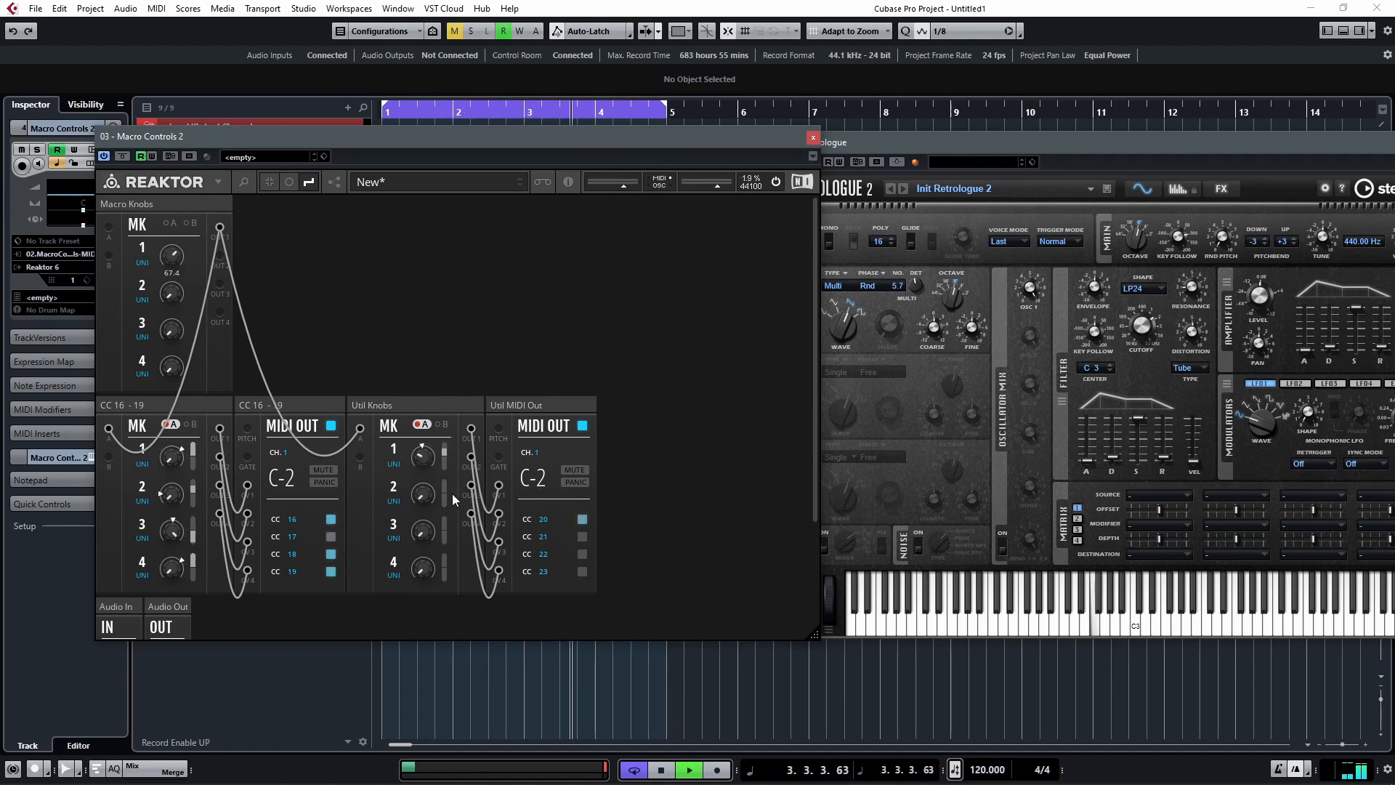
pyautogui.moveTo(426, 462); pyautogui.dragTo(426, 500)
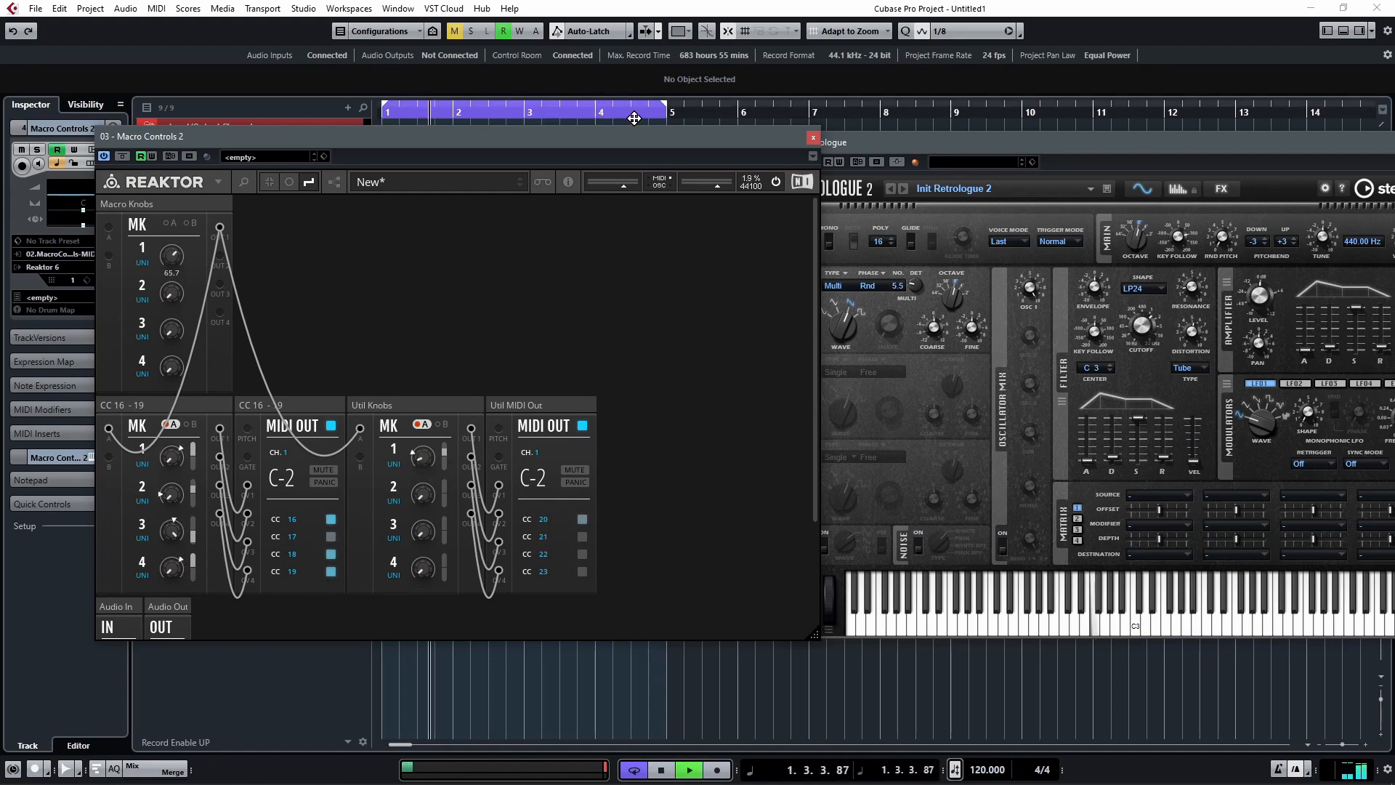
# Stop playback, uncover the Macro 1 automation lane, and add points through the end of bar 4, finishing at 100 on bar 5
pyautogui.moveTo(638, 135); pyautogui.dragTo(653, 368)
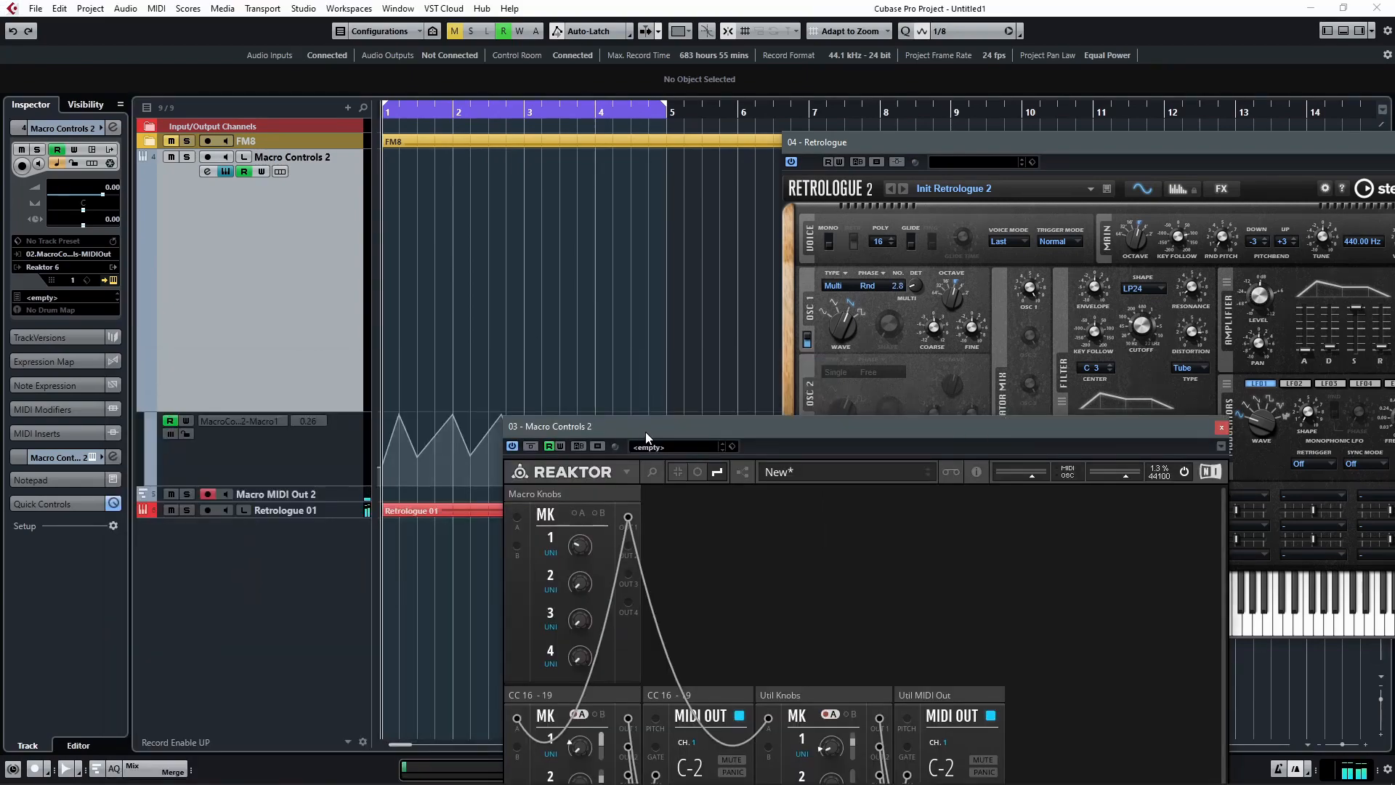
pyautogui.moveTo(646, 431); pyautogui.dragTo(949, 464)
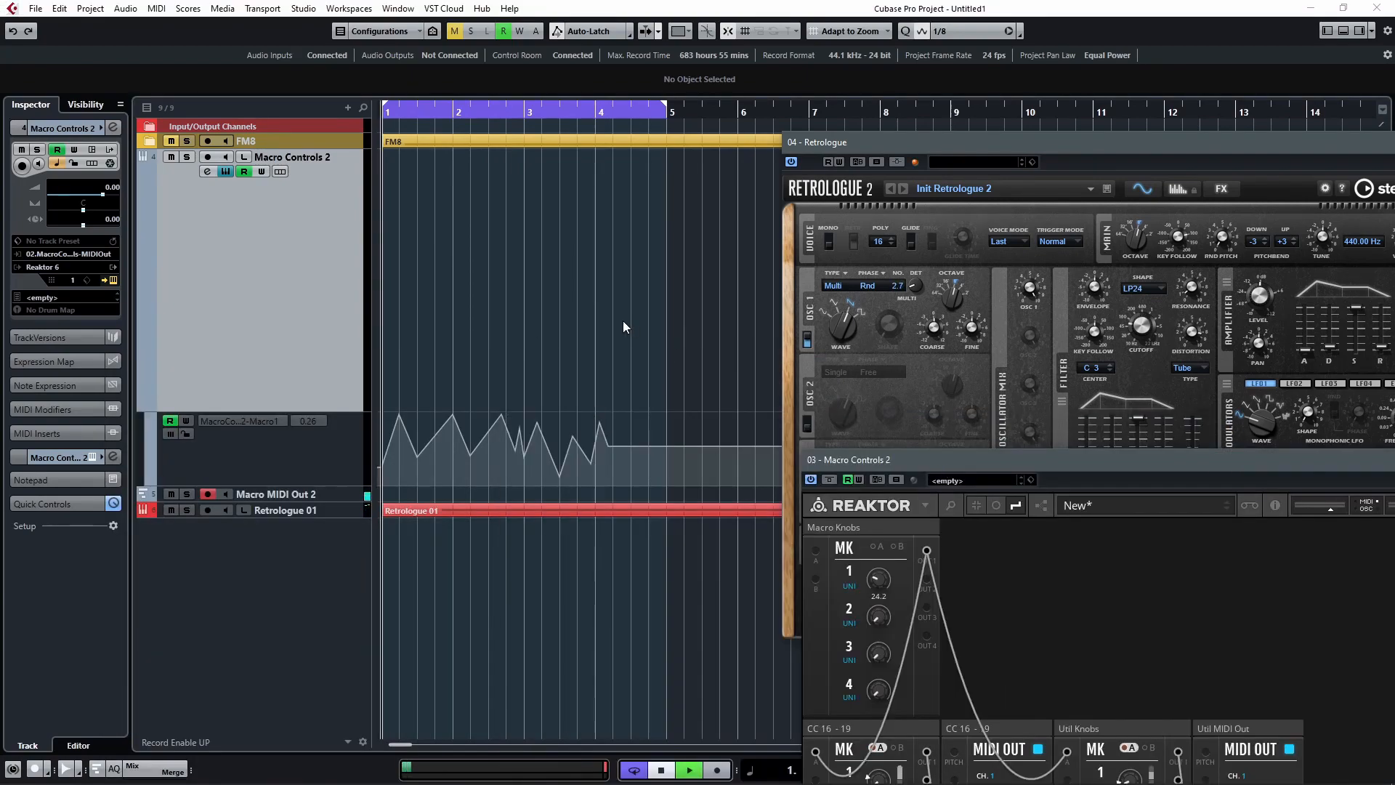
pyautogui.press('space')
pyautogui.click(631, 474)
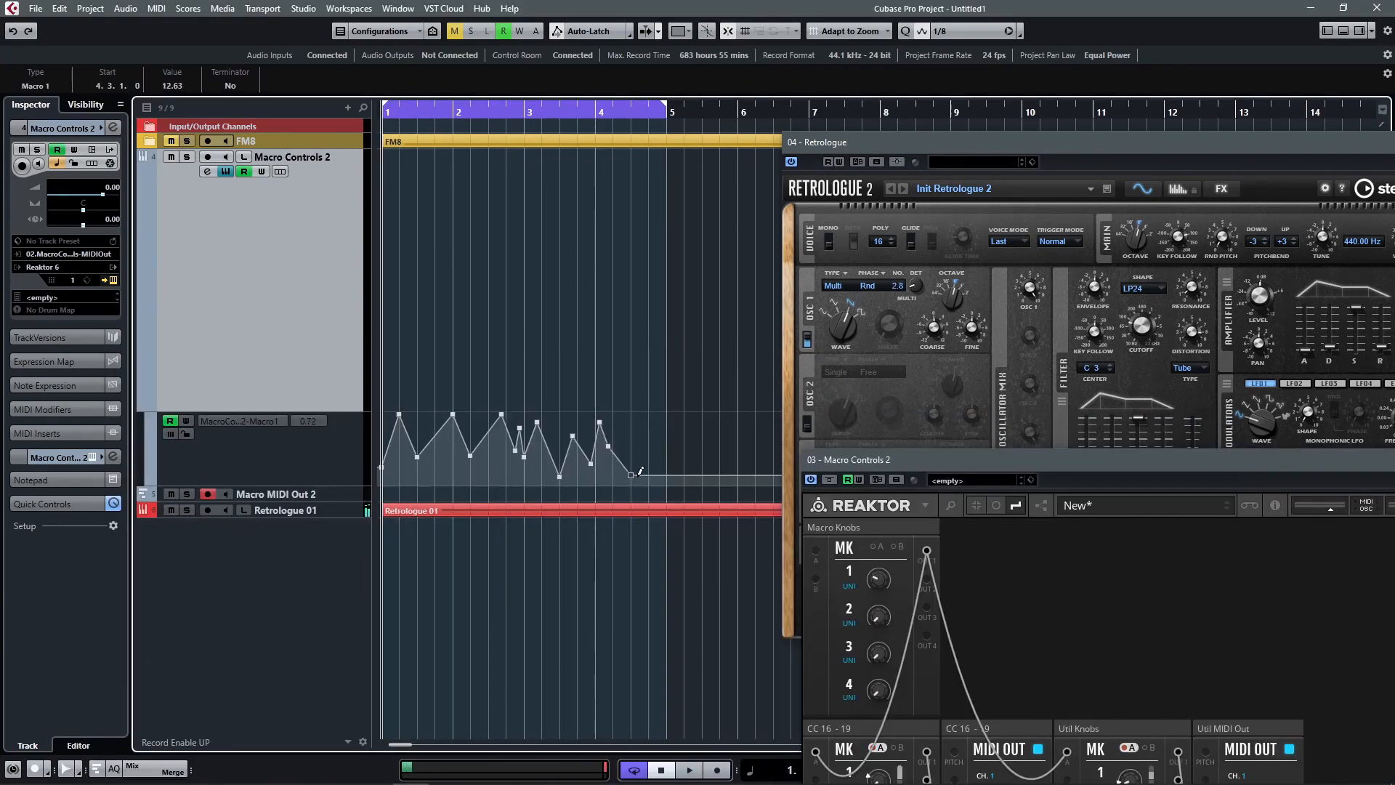
pyautogui.click(647, 447)
pyautogui.moveTo(649, 448); pyautogui.dragTo(668, 409)
# Play the project with the extended automation and arrange the Reaktor and Retrologue windows side by side
pyautogui.press('space')
pyautogui.moveTo(870, 457); pyautogui.dragTo(370, 180)
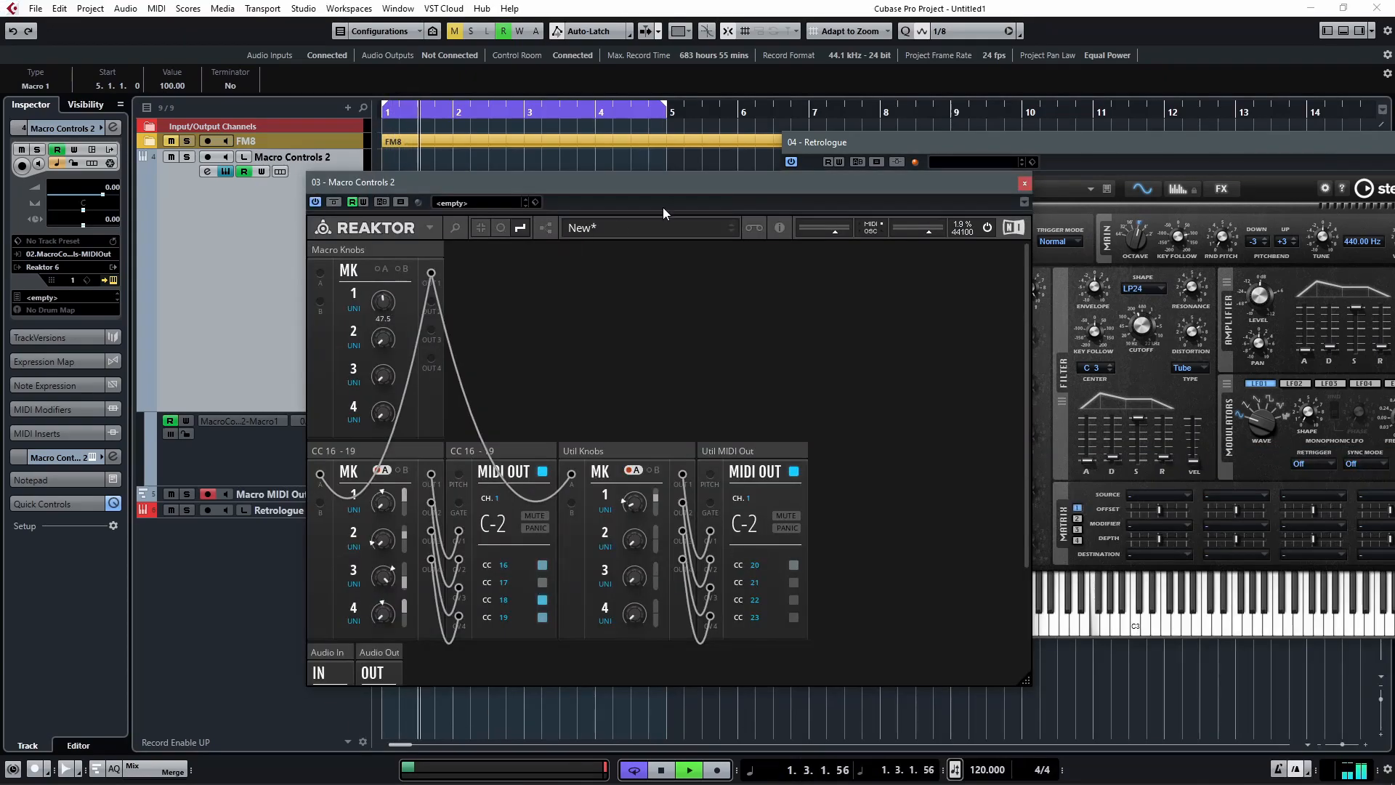
pyautogui.moveTo(868, 175); pyautogui.dragTo(697, 139)
pyautogui.moveTo(1040, 157); pyautogui.dragTo(872, 158)
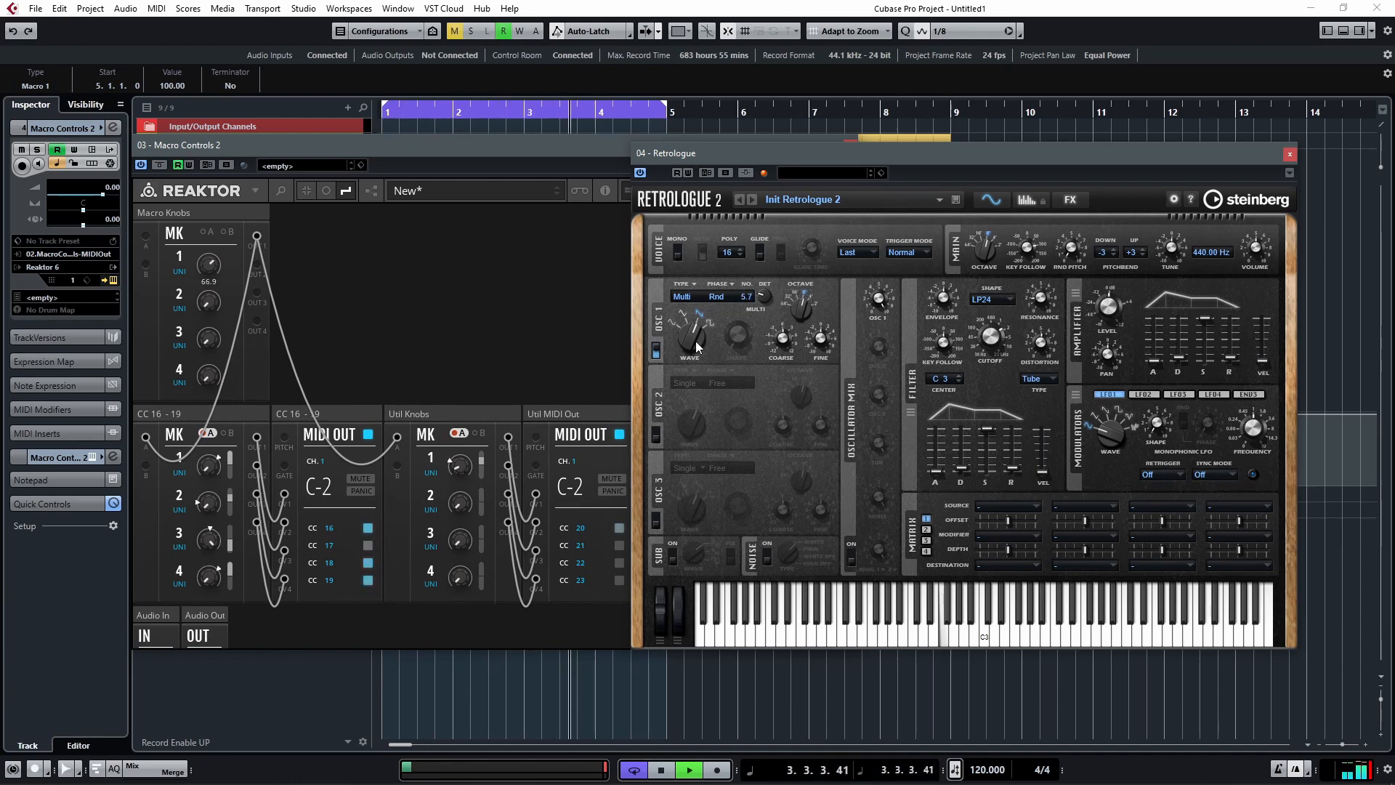
# Change oscillator 1's waveform and set the filter's distortion type to Clip while the project plays
pyautogui.click(710, 323)
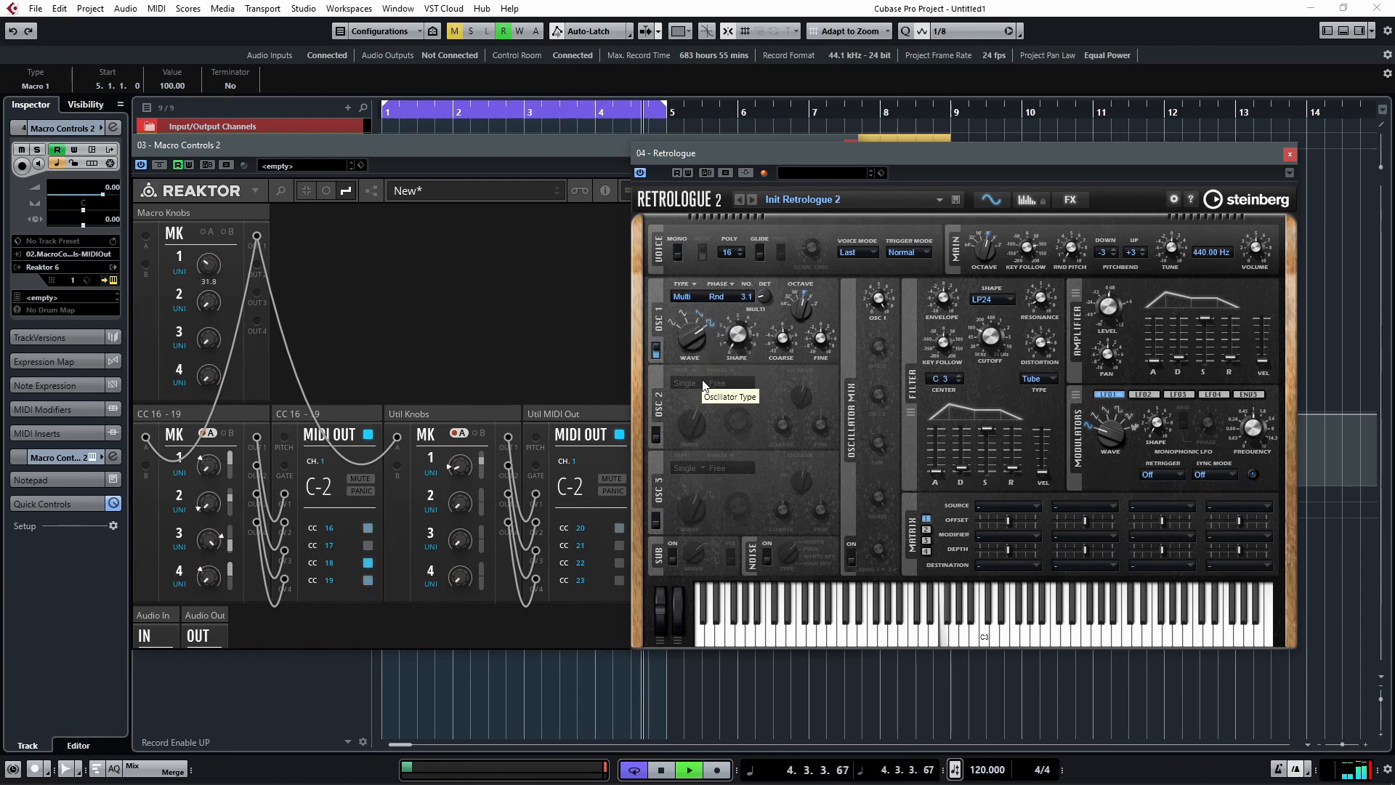
pyautogui.click(1038, 379)
pyautogui.click(1066, 429)
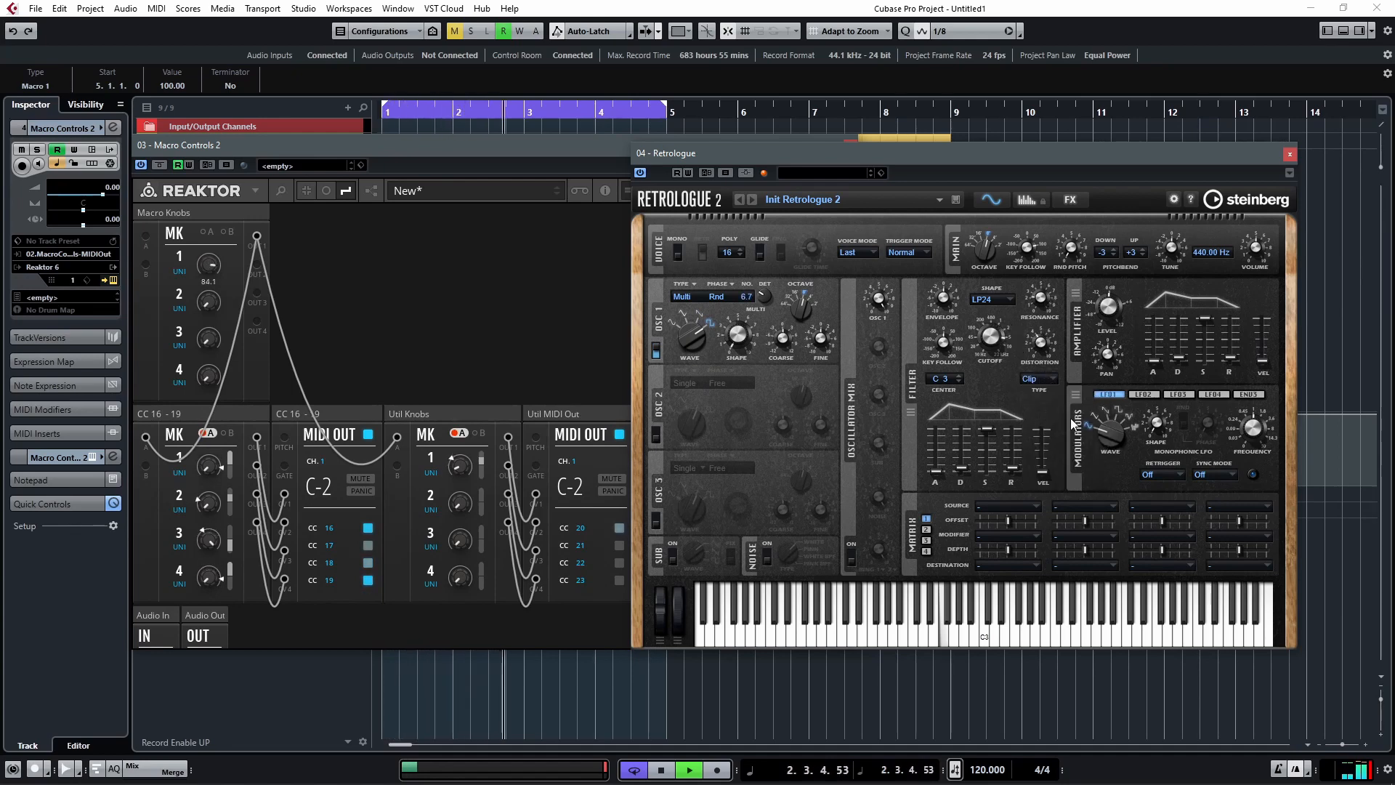
pyautogui.click(1037, 379)
pyautogui.click(1112, 185)
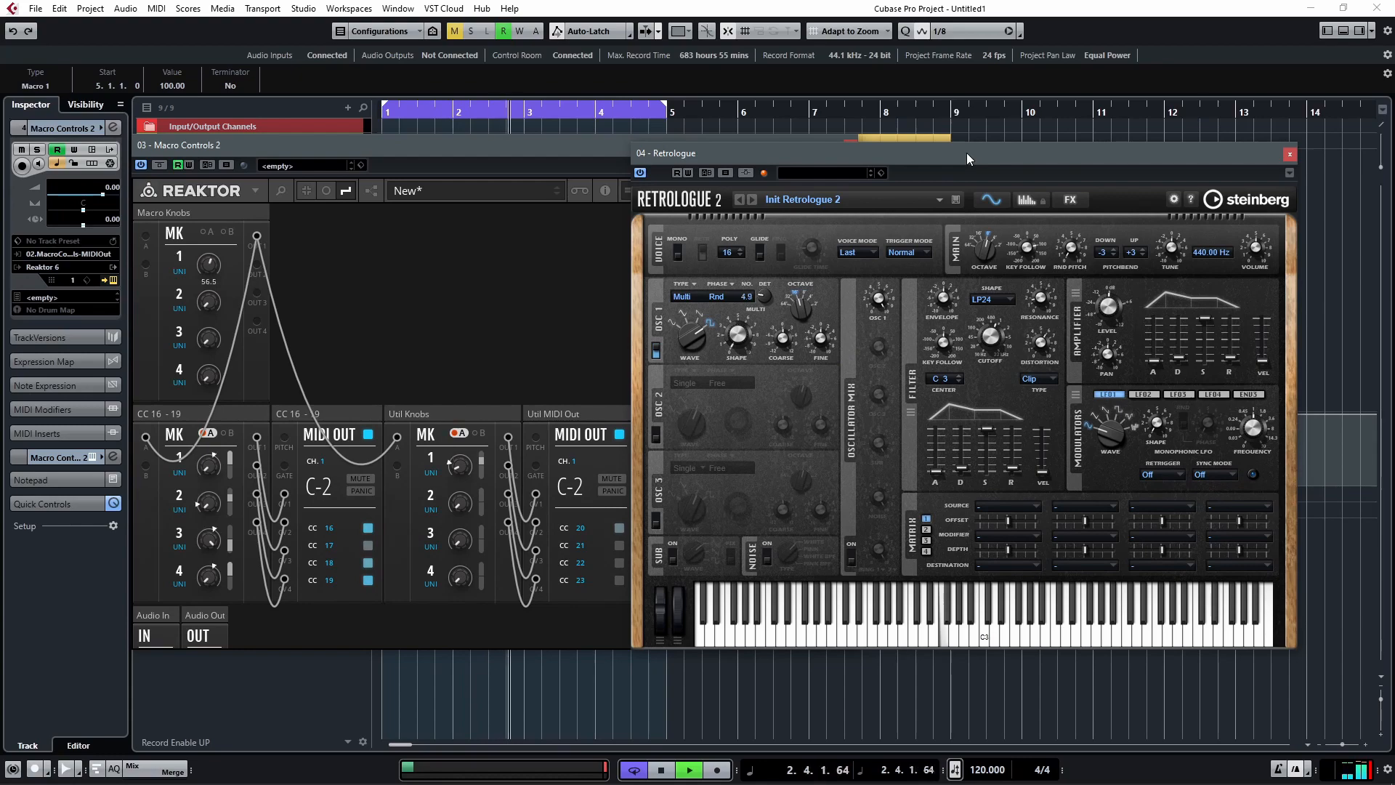
# Close the Reaktor Macro Controls 2 window and stop playback
pyautogui.click(505, 330)
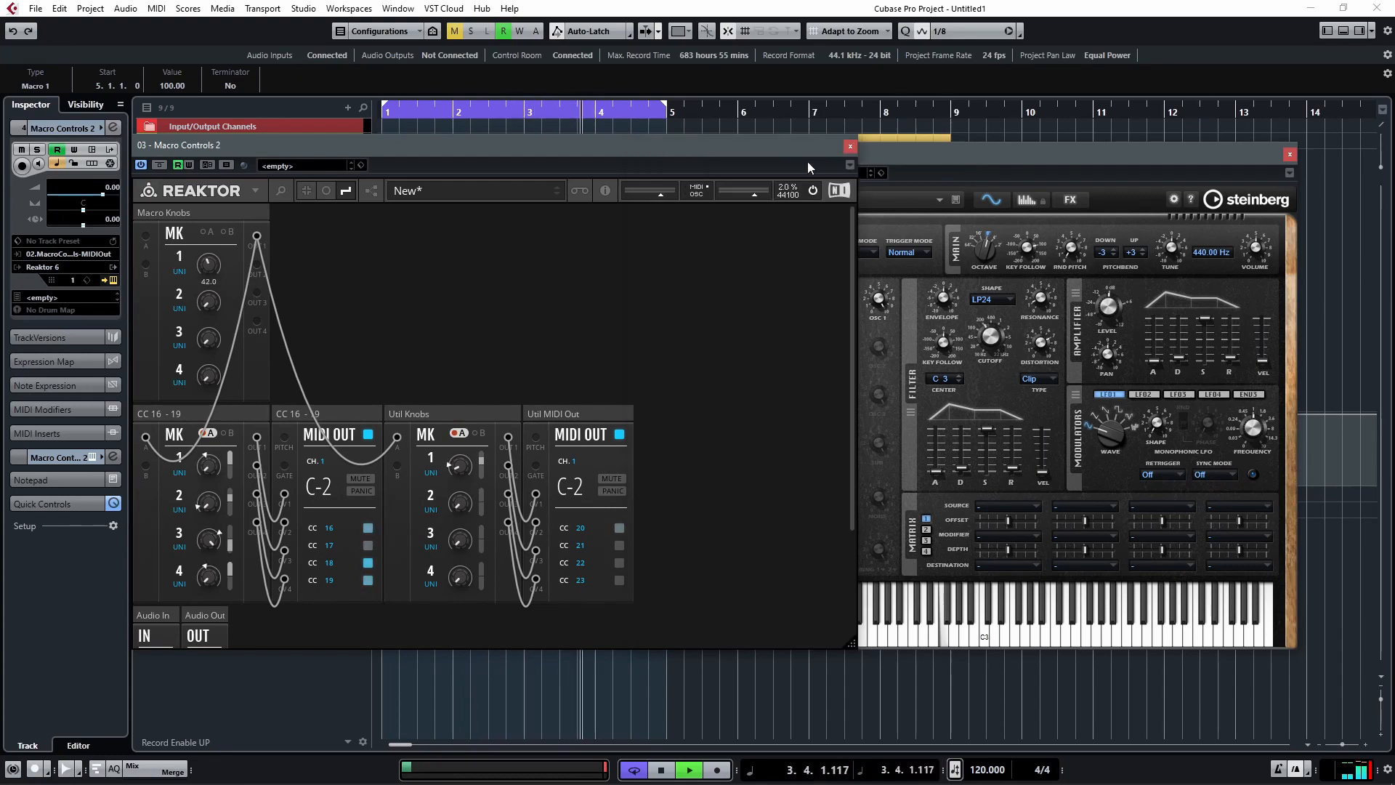
pyautogui.click(852, 146)
pyautogui.press('space')
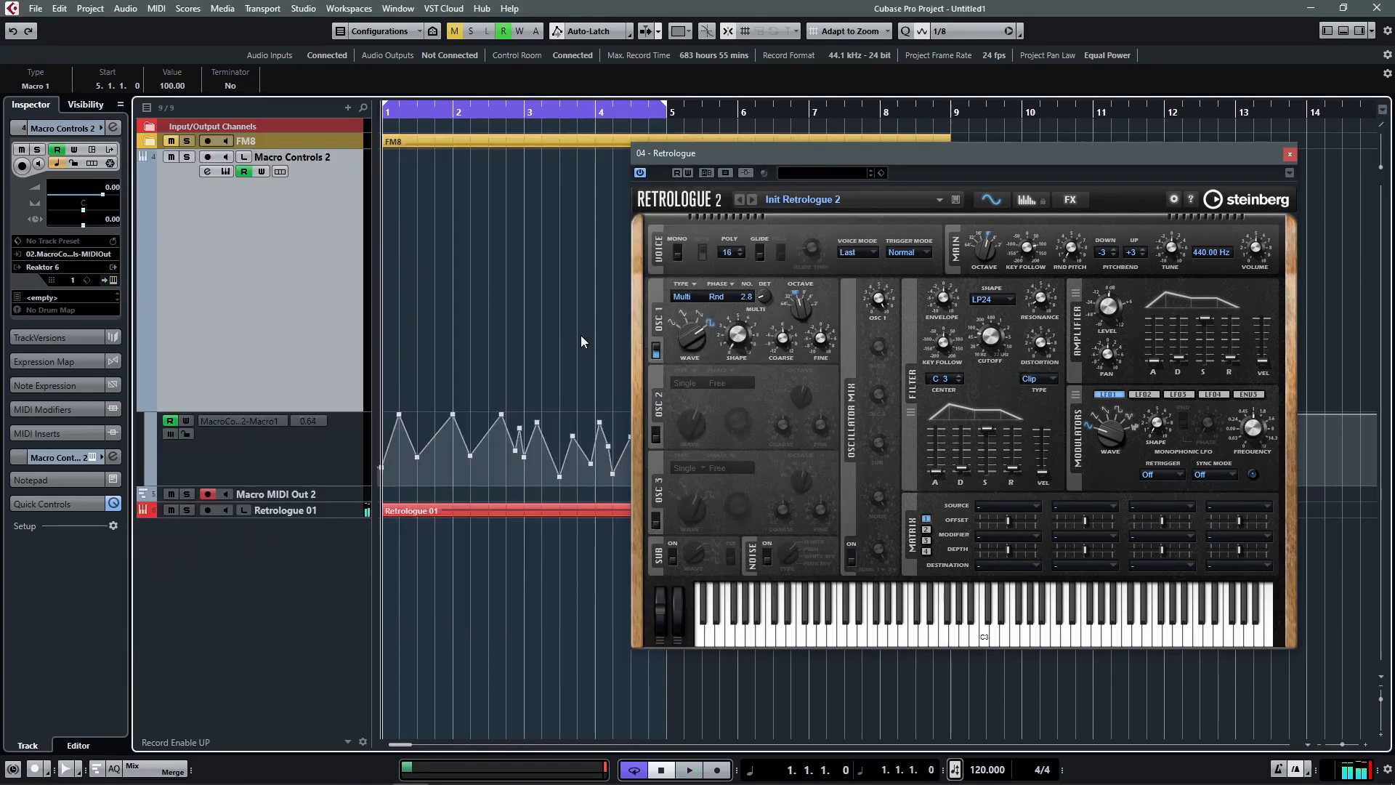
# Enlarge the Macro 1 automation lane, zoom in on its curve, and reposition the Retrologue window to uncover it
pyautogui.click(288, 466)
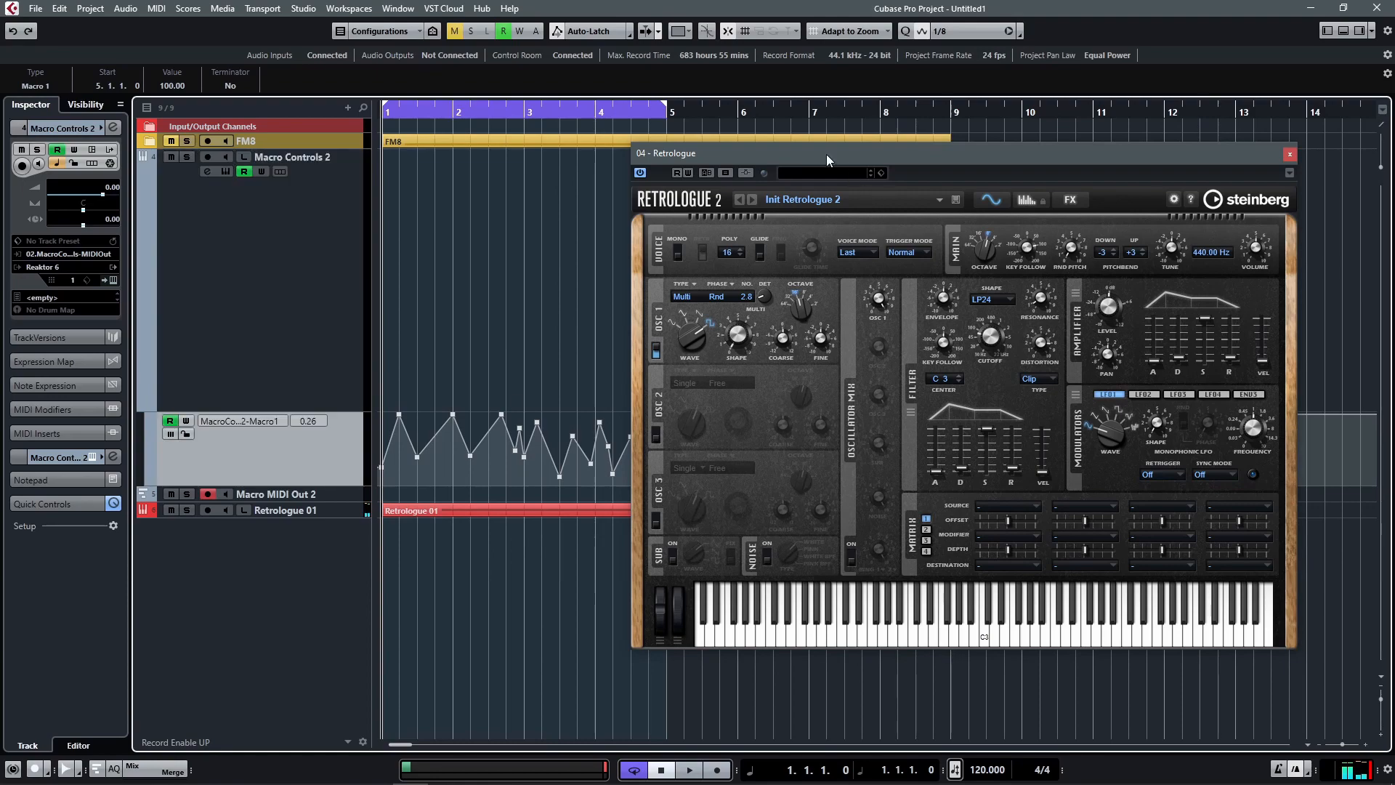
pyautogui.press('z')
pyautogui.moveTo(718, 153); pyautogui.dragTo(839, 146)
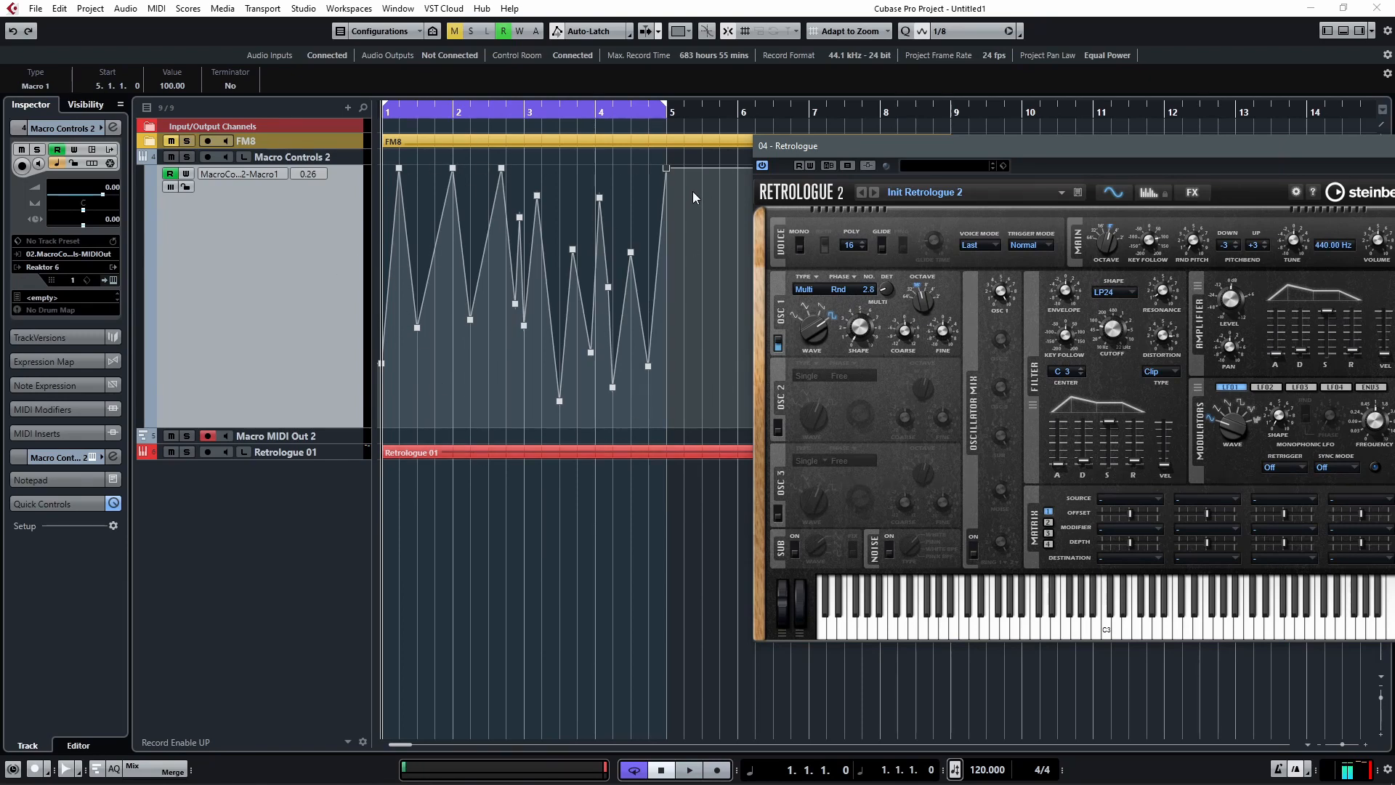
pyautogui.click(587, 534)
pyautogui.press('h')
pyautogui.press('g')
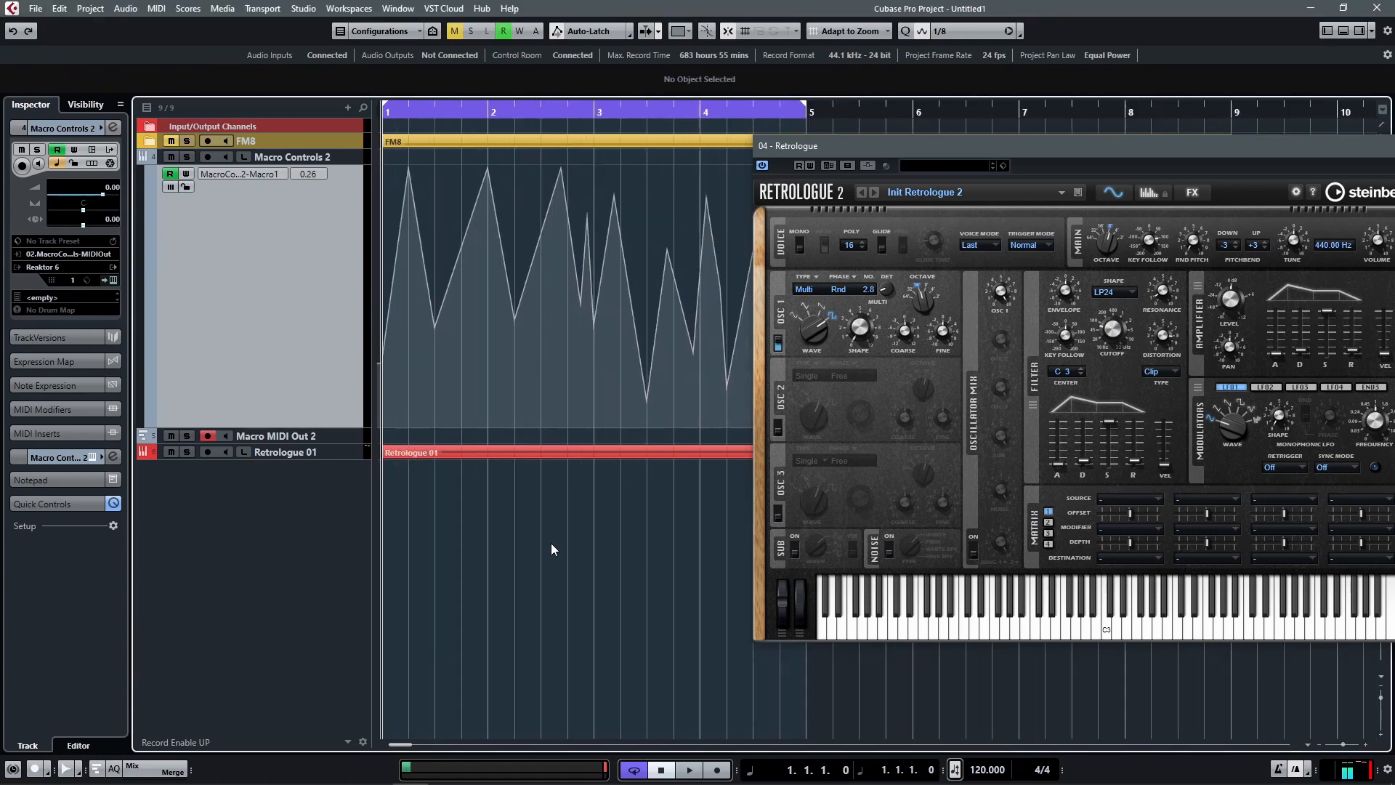
pyautogui.moveTo(959, 147); pyautogui.dragTo(913, 174)
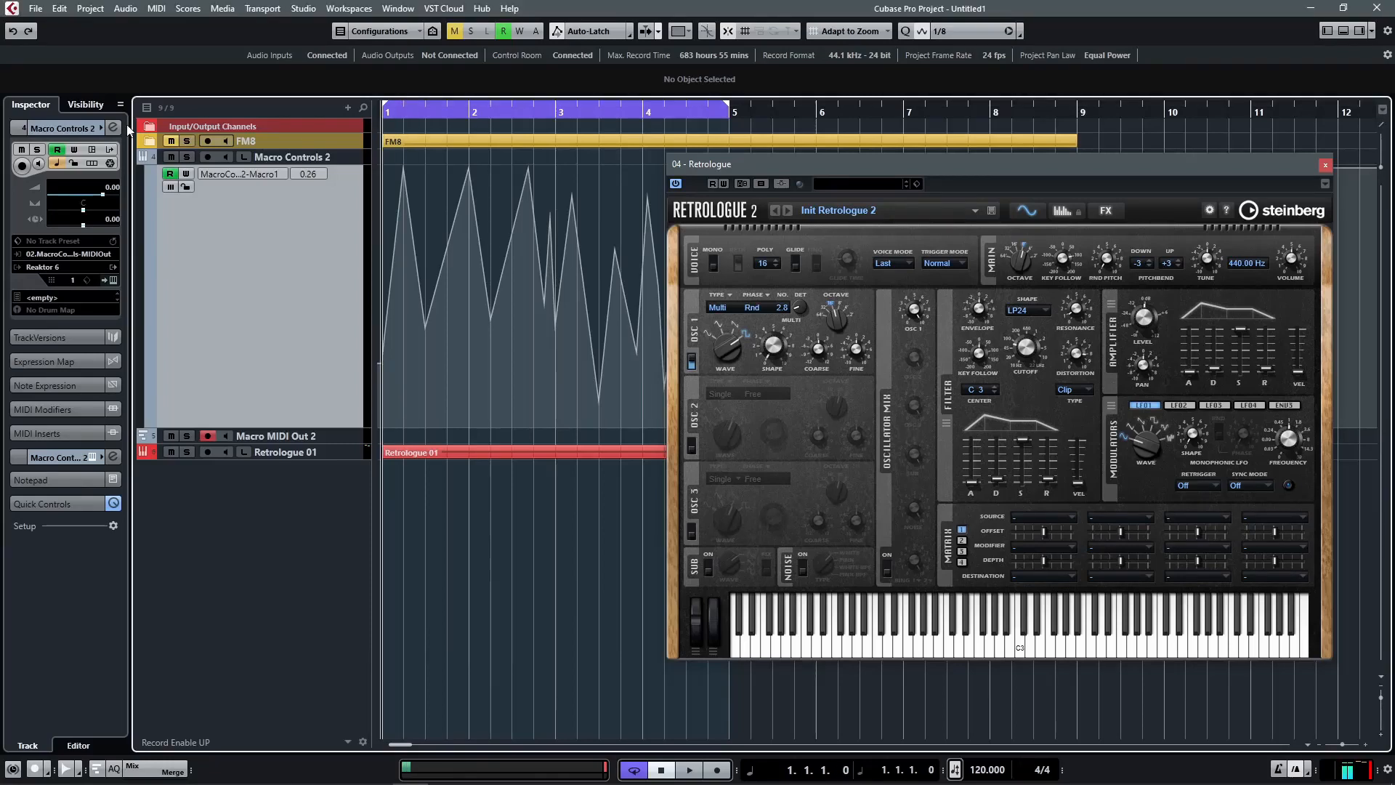
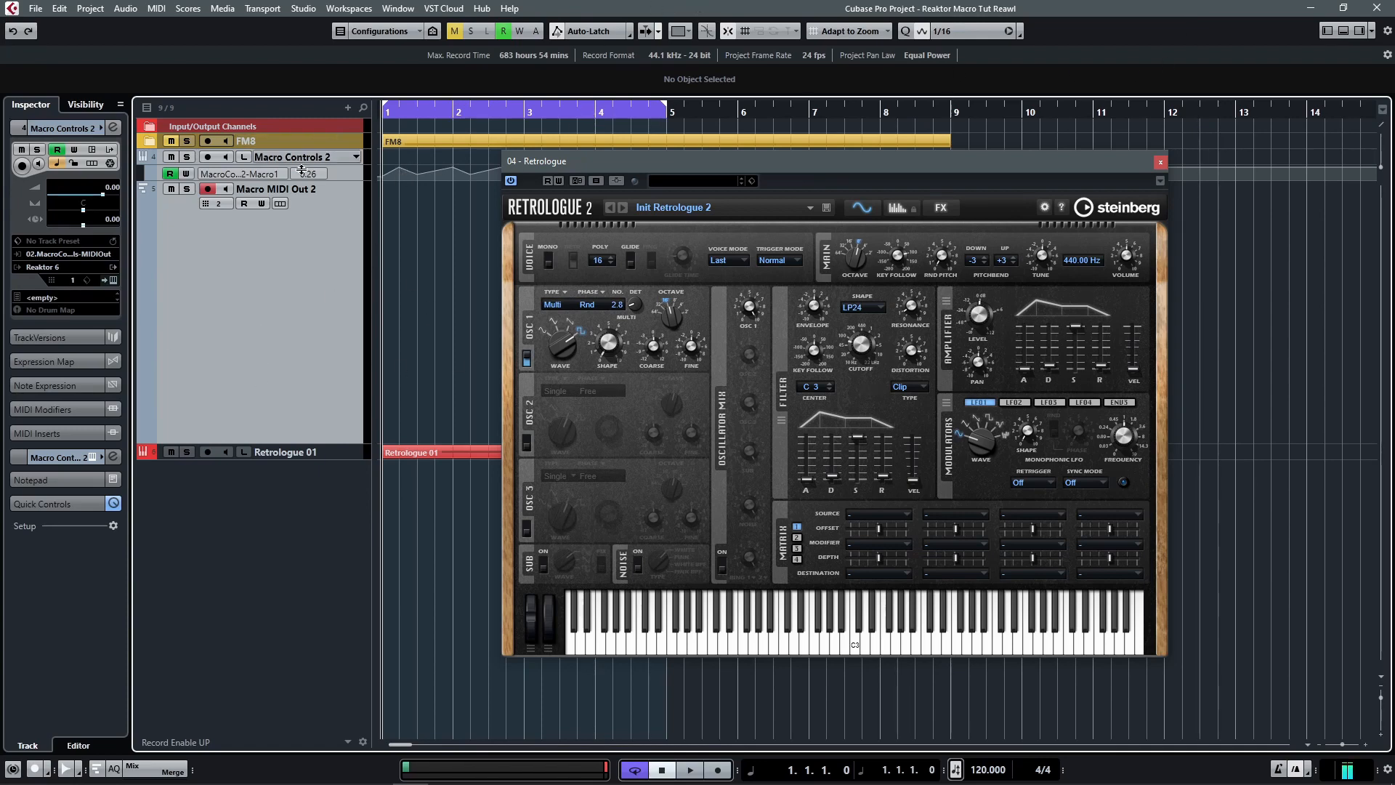
# View the existing track presets in the save dialog for the two macro tracks, then cancel without saving
pyautogui.rightClick(321, 359)
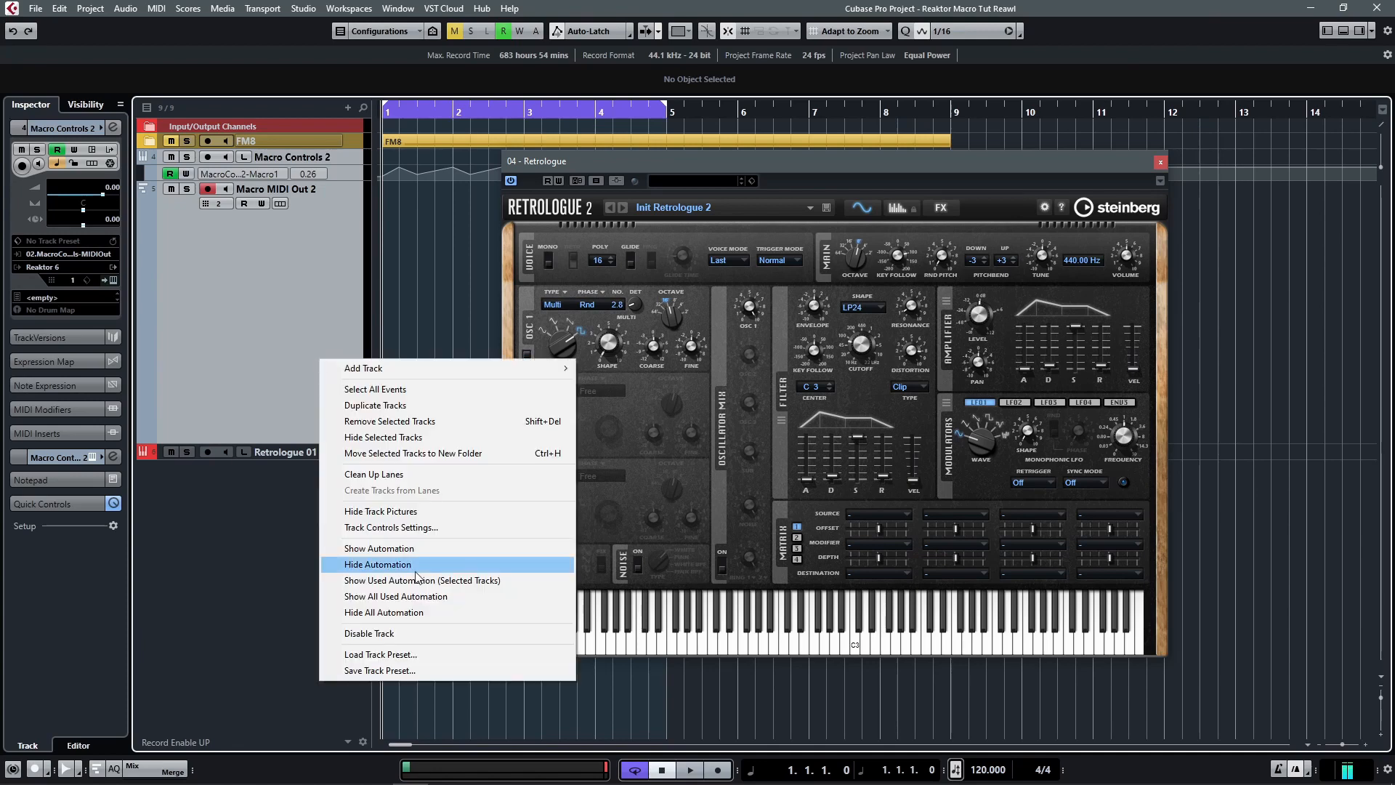
pyautogui.click(389, 674)
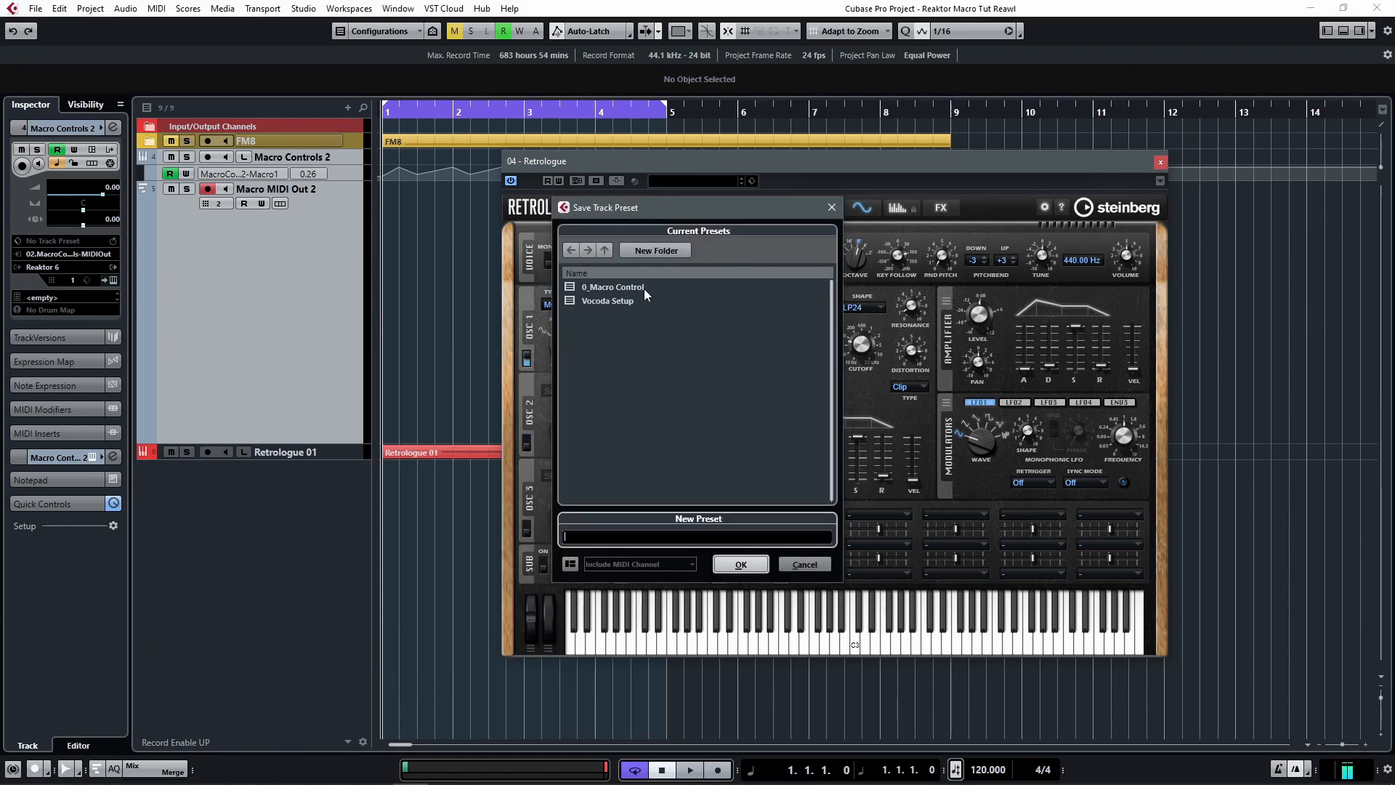
pyautogui.click(826, 567)
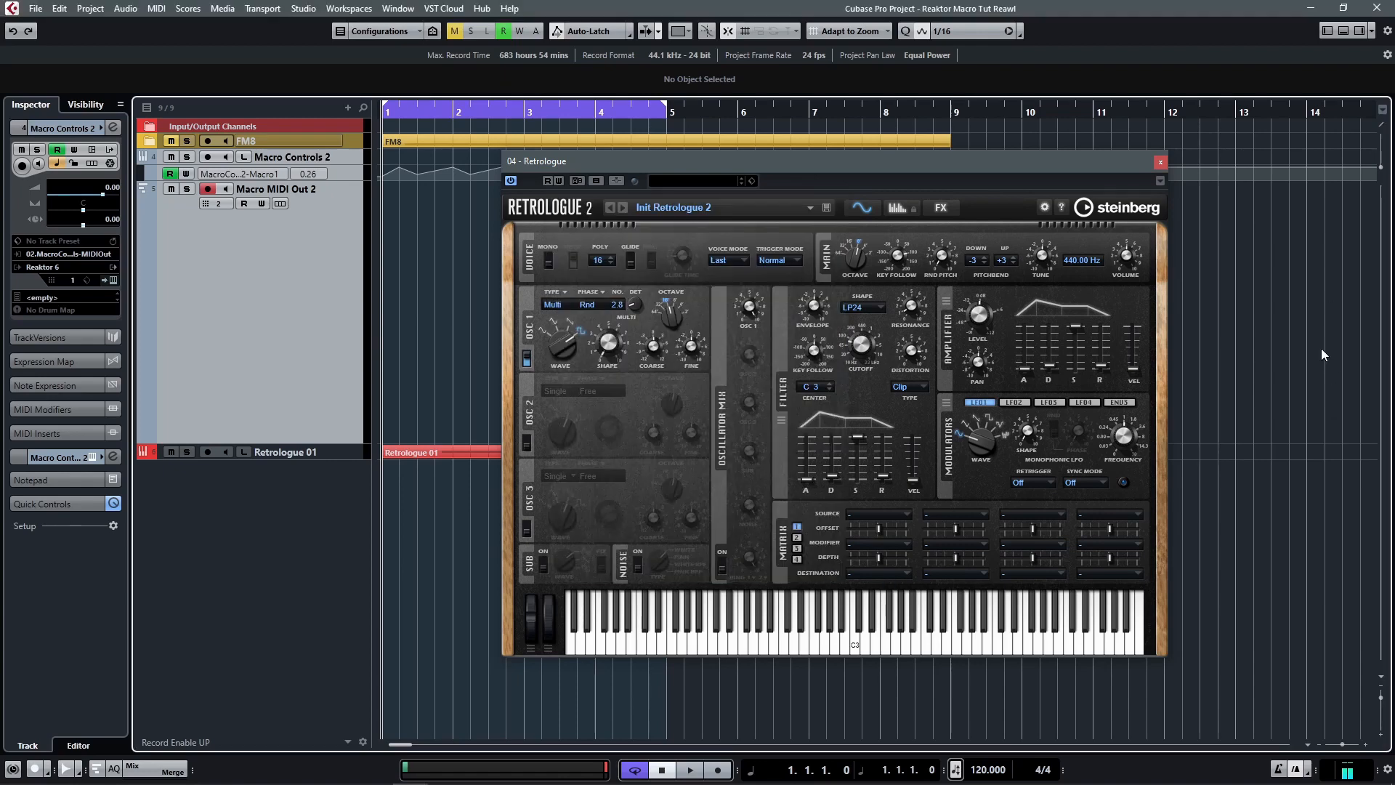
# Add the 0_Macro Control track preset to the project from the media browser, then undo the addition and hide the browser
pyautogui.click(1361, 32)
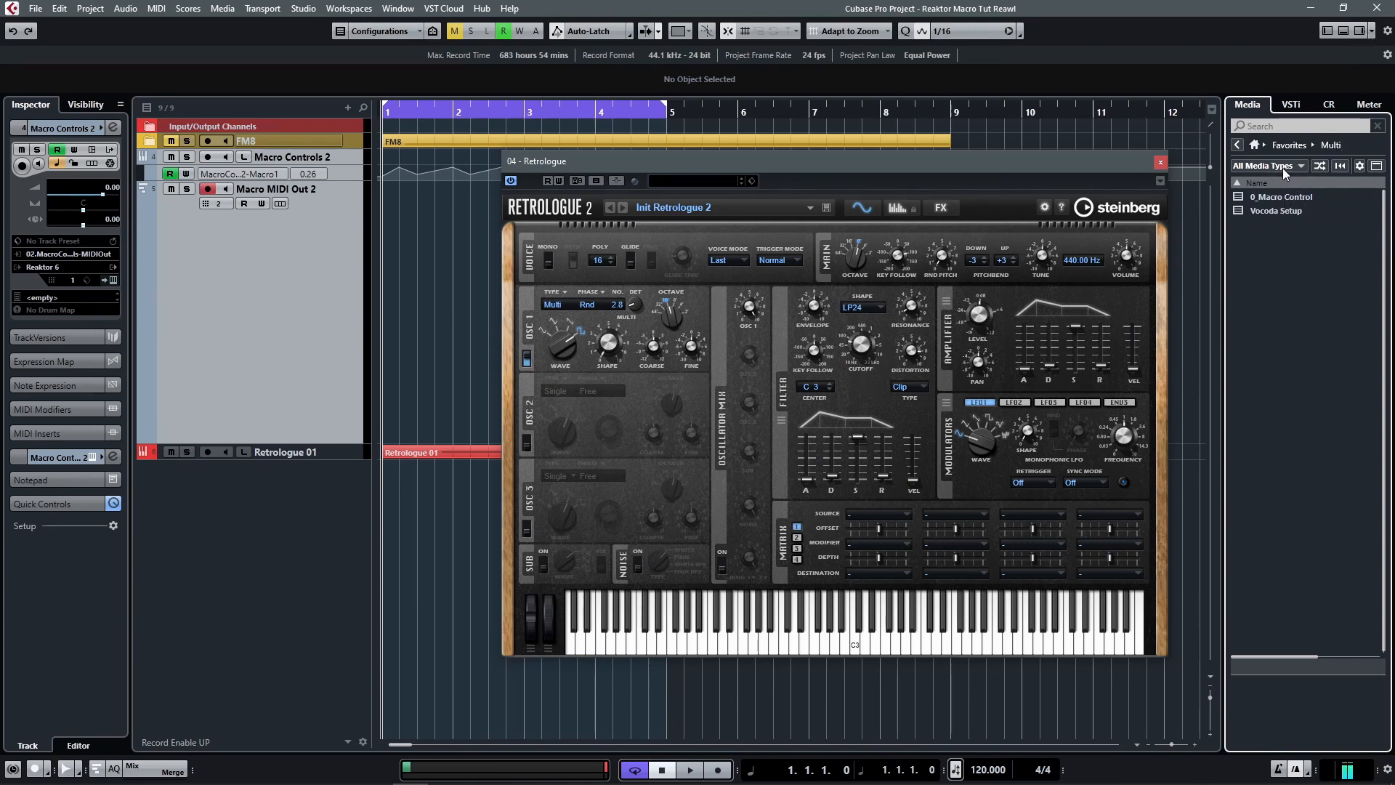
pyautogui.moveTo(1275, 197); pyautogui.dragTo(410, 406)
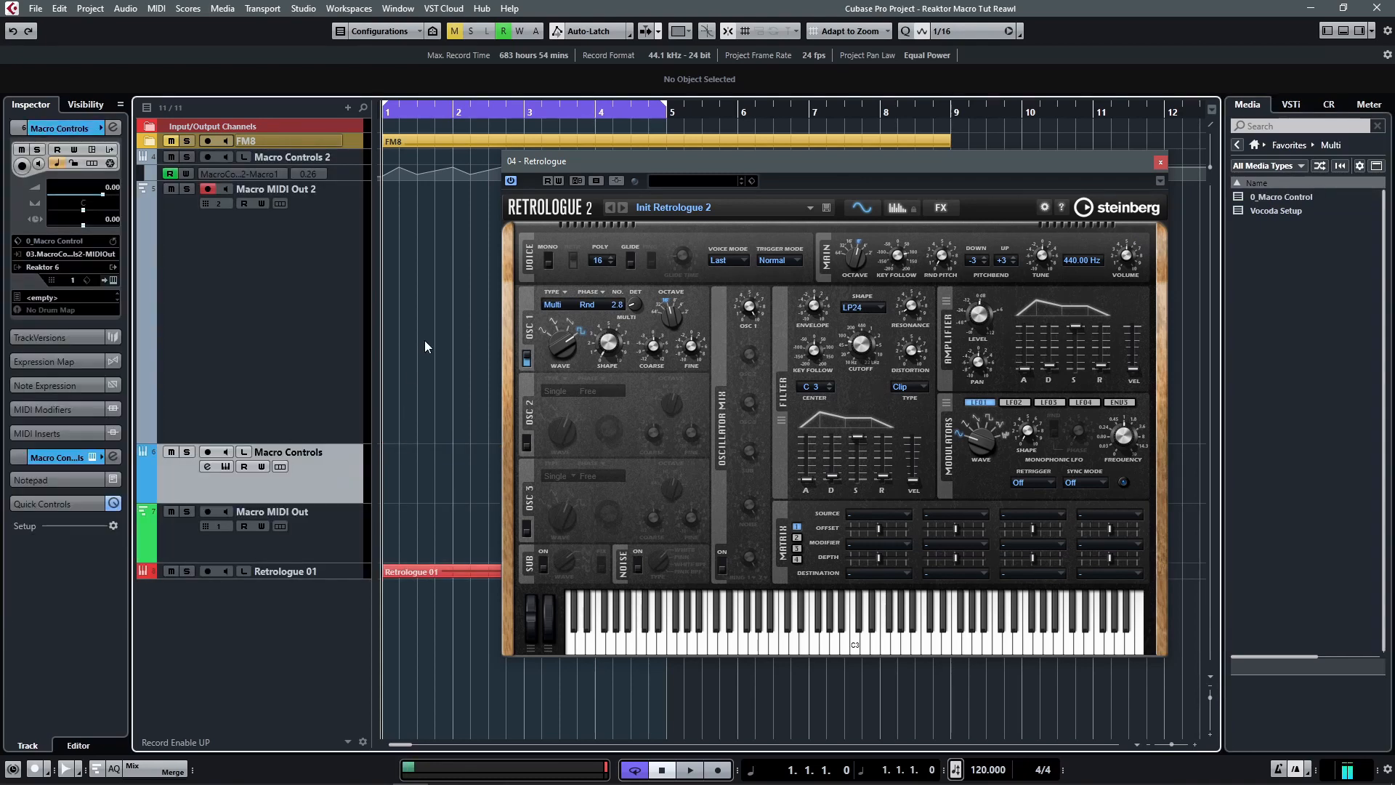
pyautogui.hotkey('ctrl', 'z')
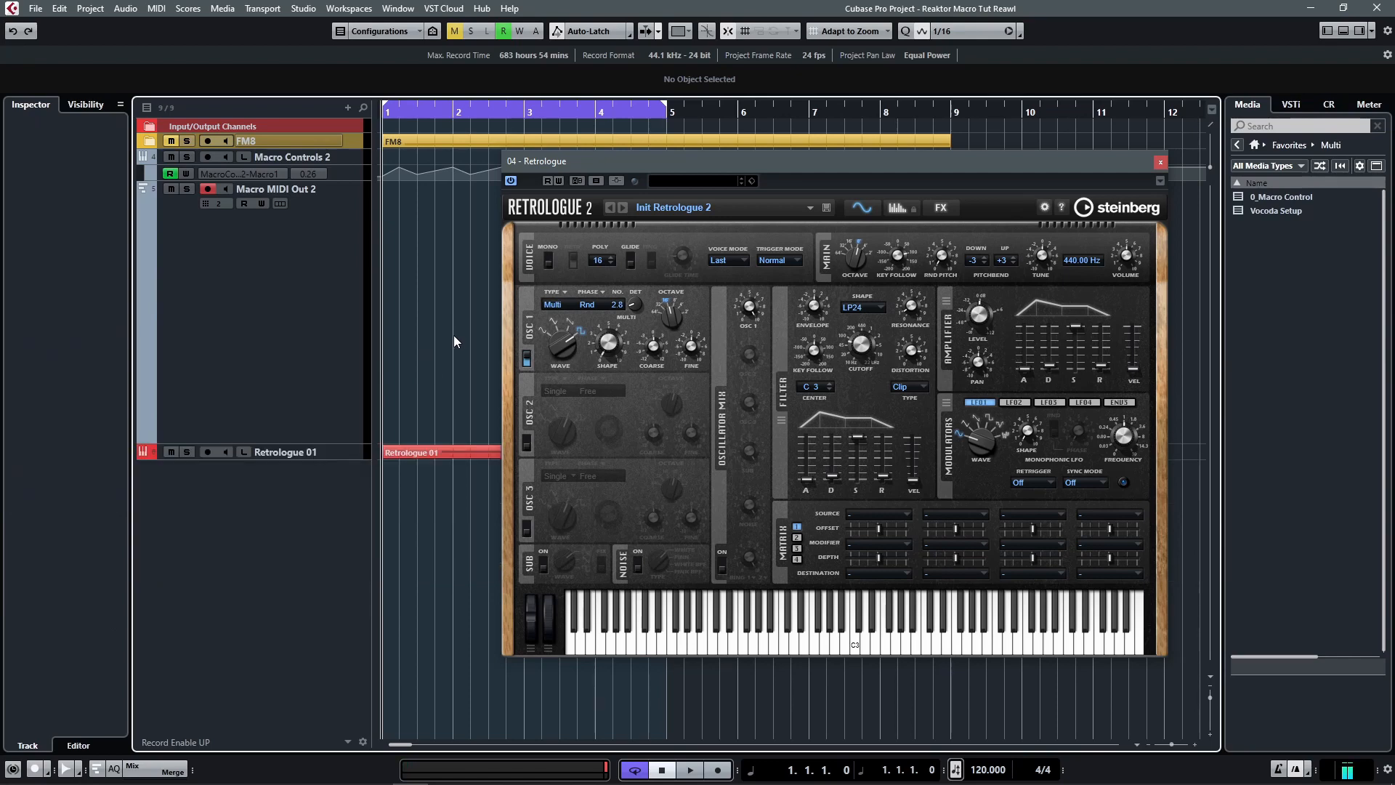
pyautogui.click(1360, 30)
# Select the Macro MIDI Out 2 track to show its MIDI sends, then switch to Chrome
pyautogui.click(345, 324)
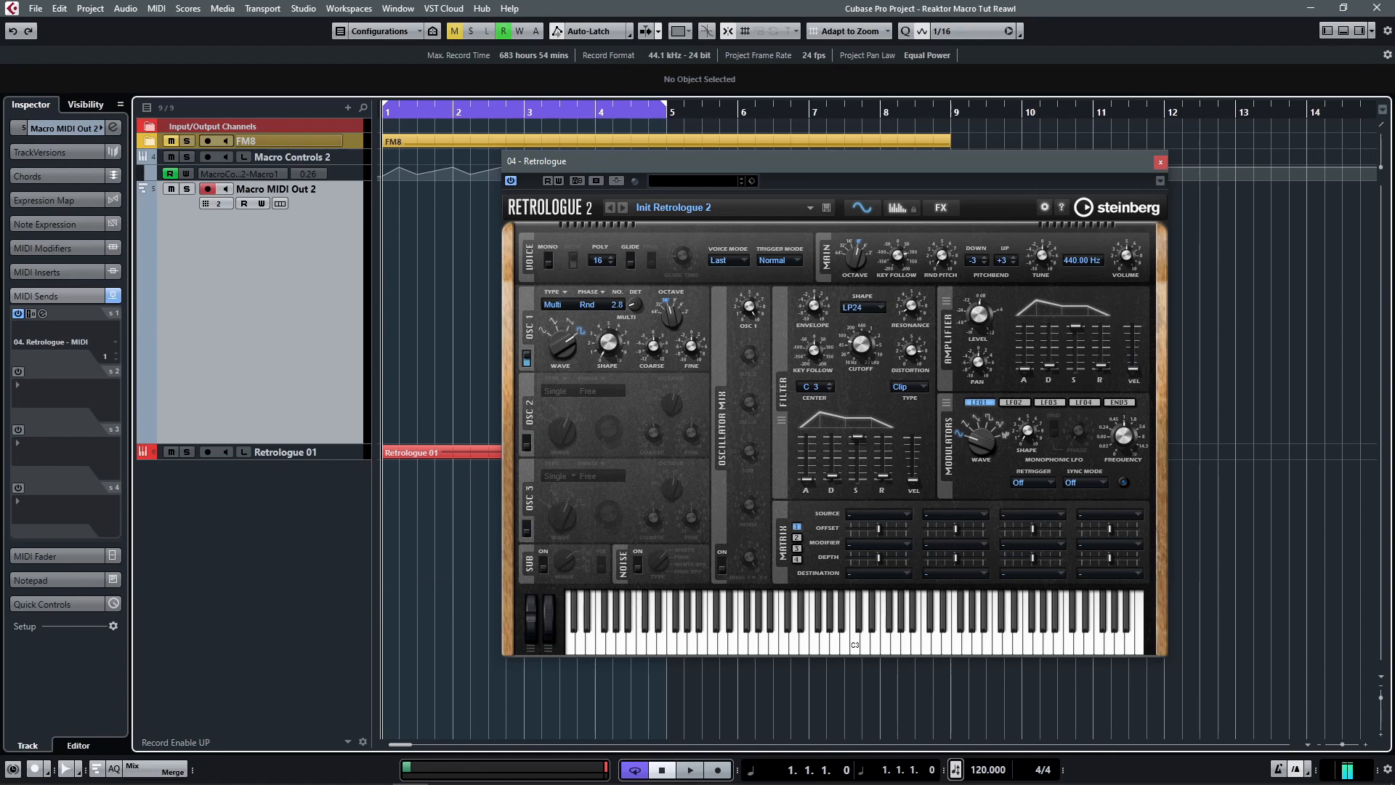
pyautogui.hotkey('alt', 'Tab')
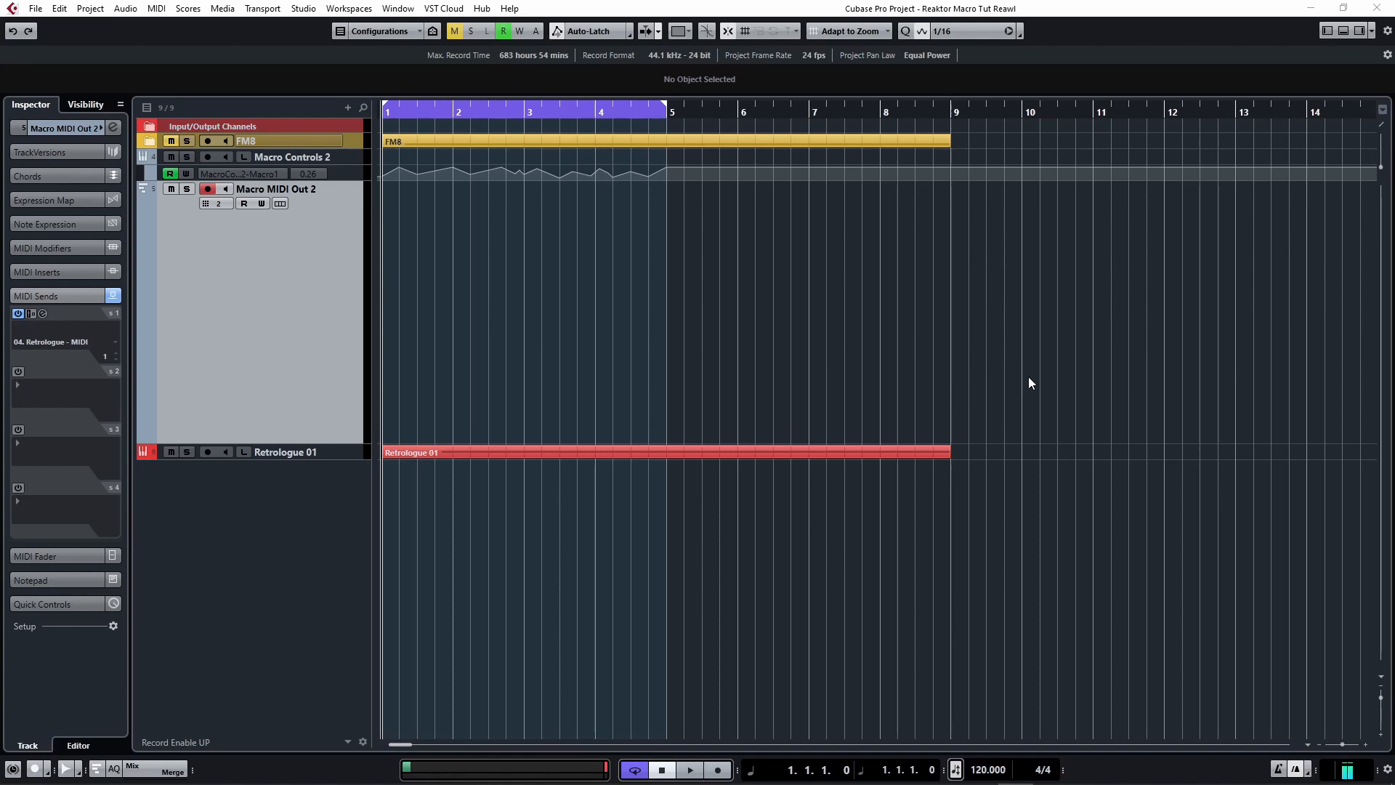
pyautogui.click(1133, 314)
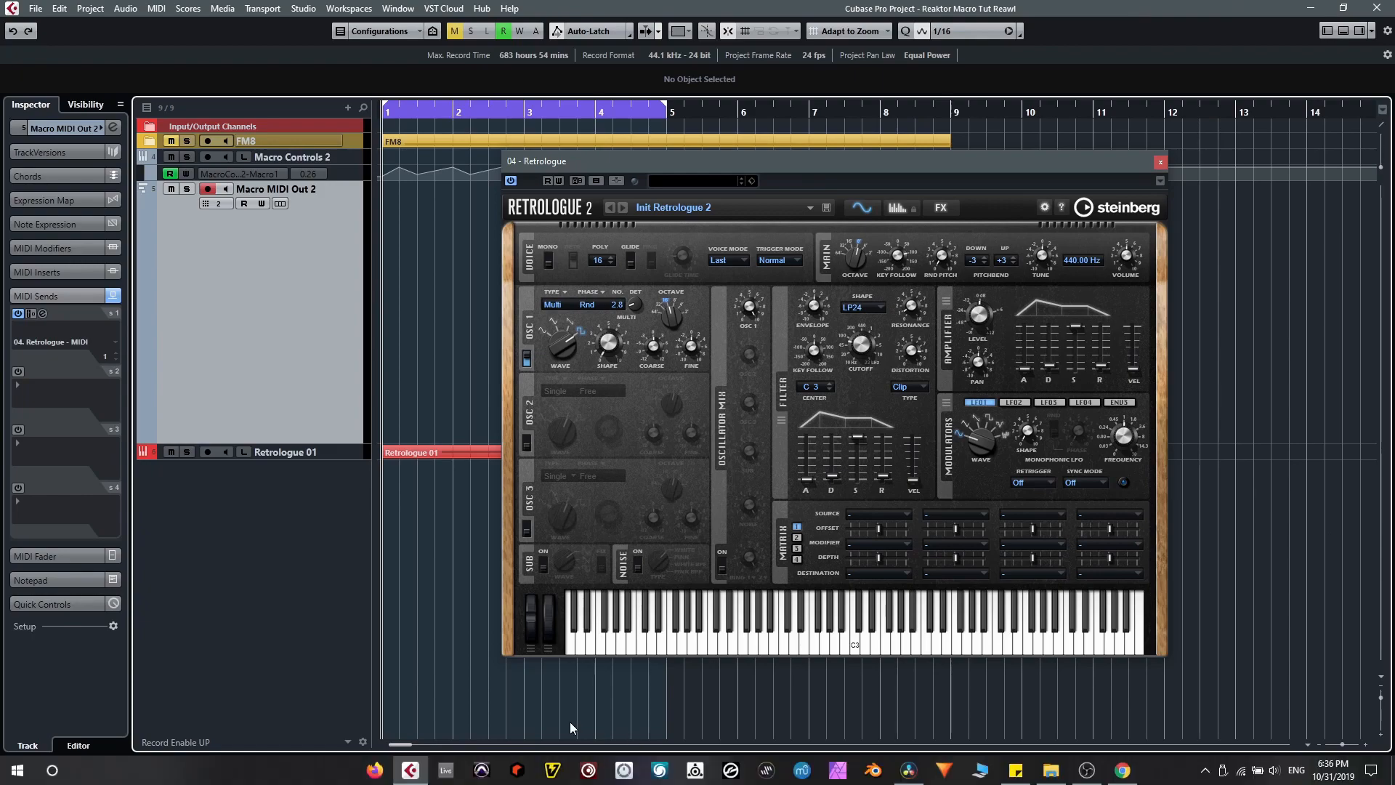
pyautogui.click(1124, 772)
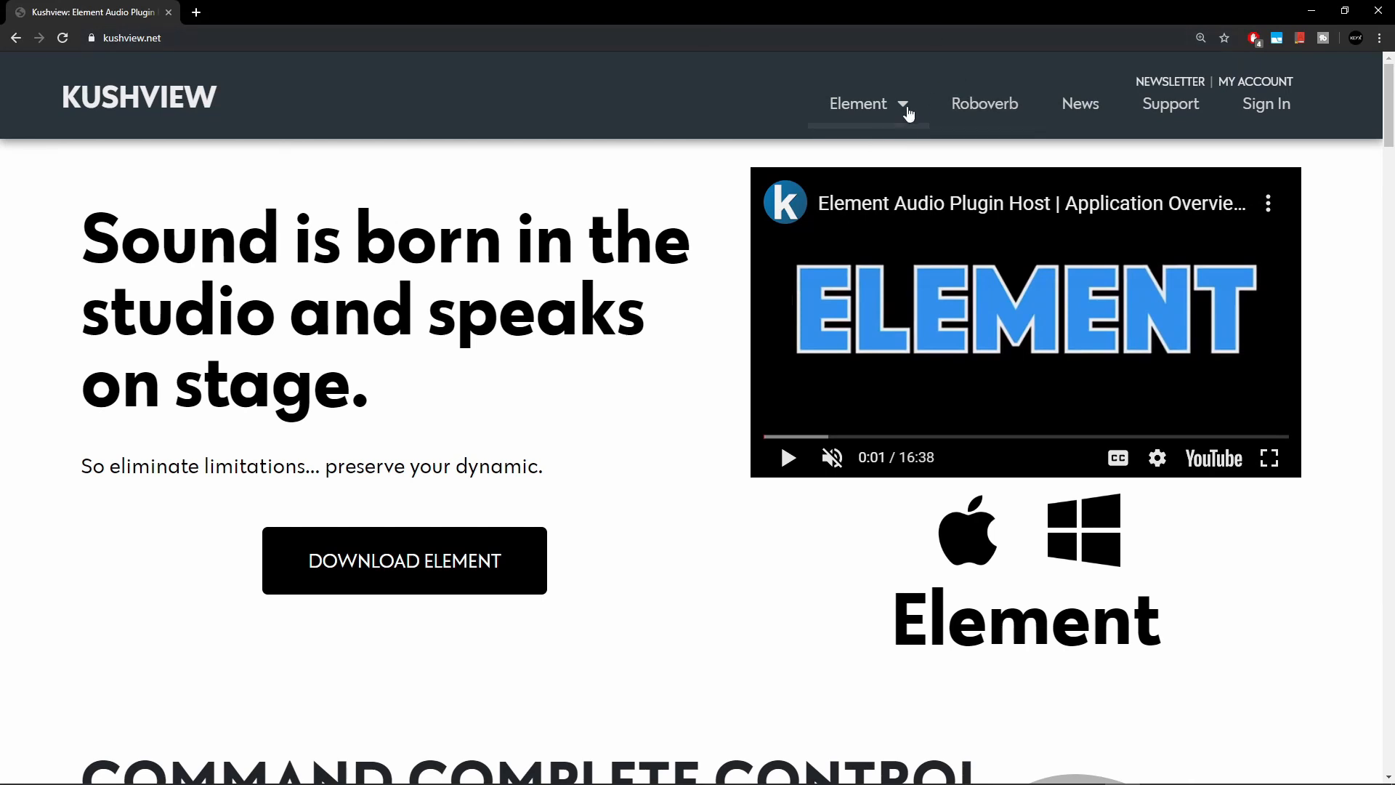
# Look over the Element plugin host introduction on the Kushview homepage
pyautogui.click(903, 110)
pyautogui.moveTo(544, 469); pyautogui.dragTo(420, 469)
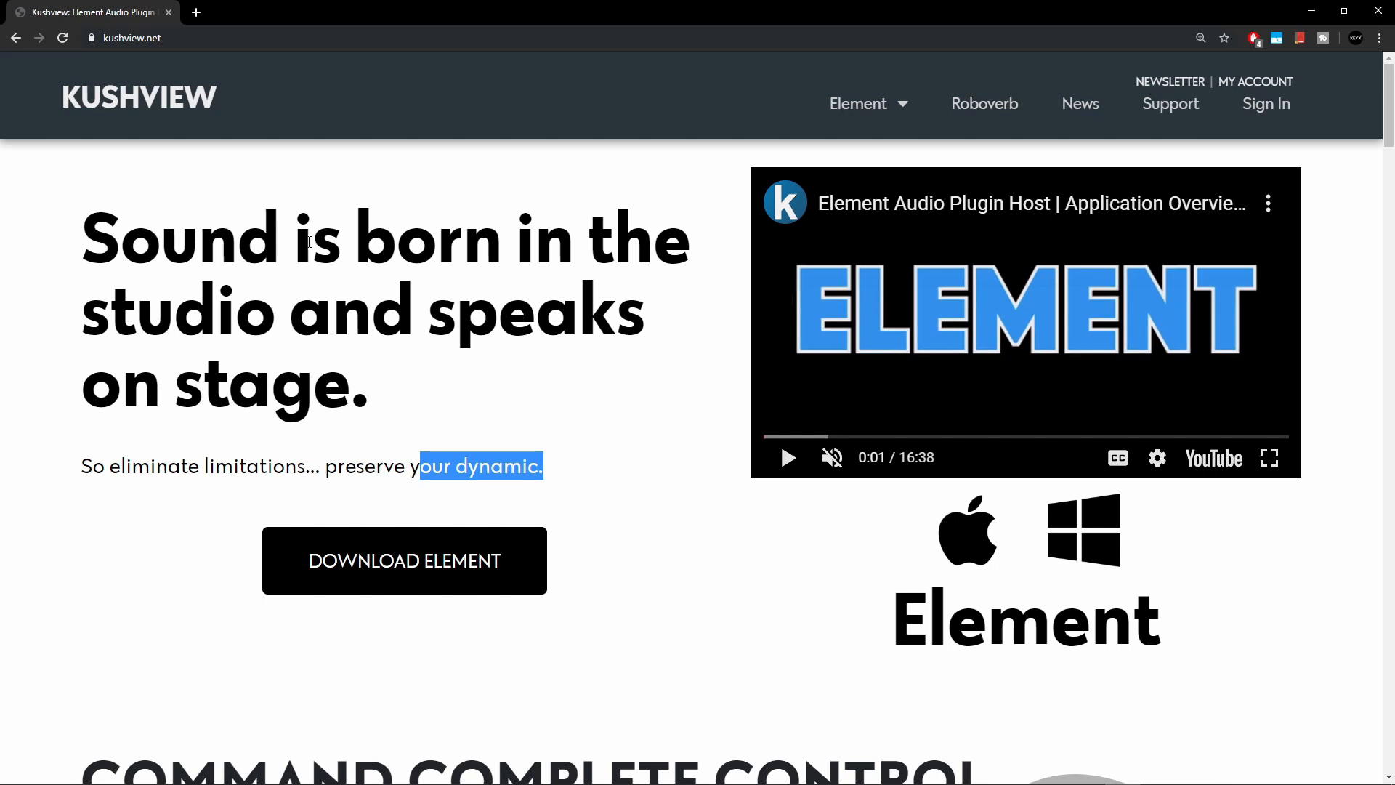
pyautogui.moveTo(293, 246); pyautogui.dragTo(374, 317)
pyautogui.click(440, 428)
pyautogui.moveTo(529, 466); pyautogui.dragTo(357, 397)
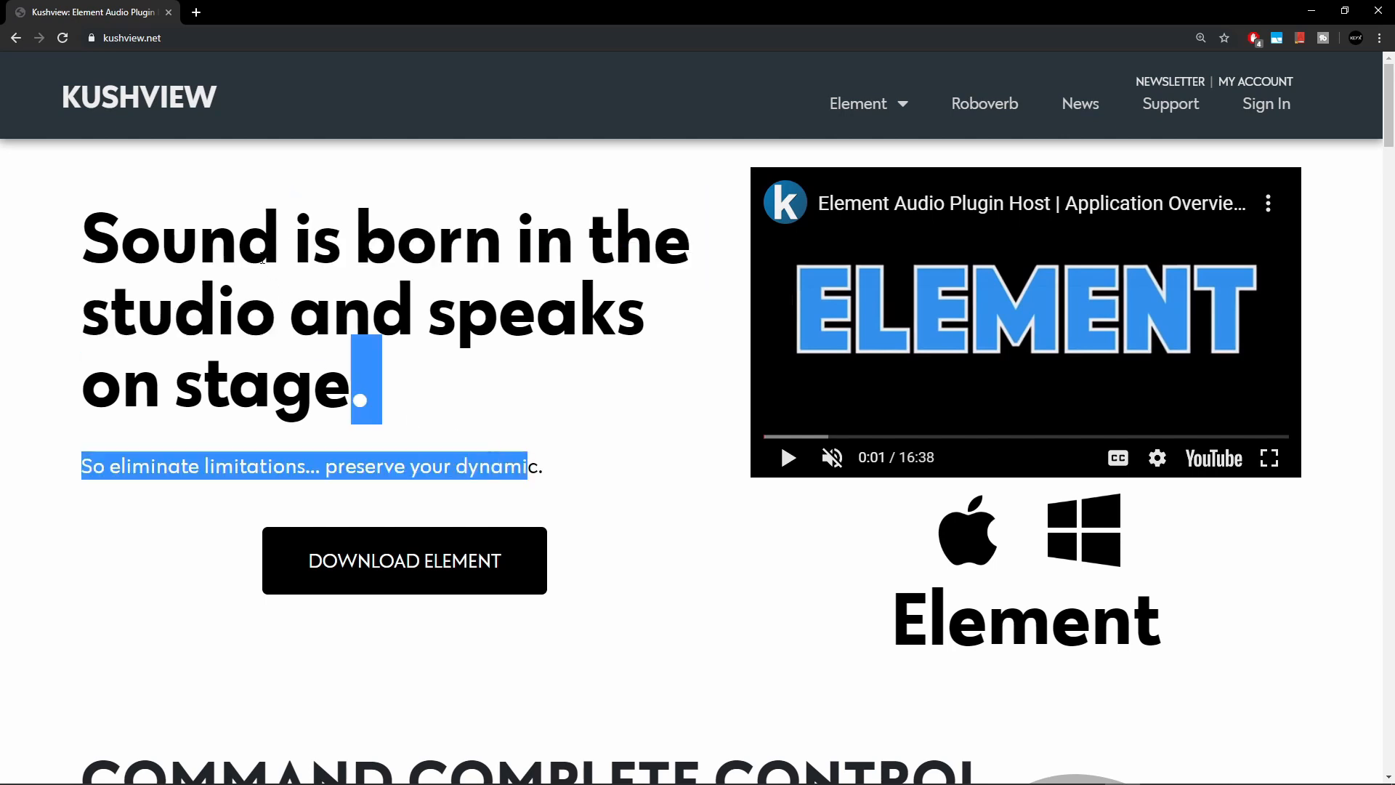
pyautogui.click(886, 625)
# Switch back to Cubase and check the record-enable options in the Editing-Project & MixConsole preferences, then close them
pyautogui.hotkey('alt', 'Tab')
pyautogui.hotkey('alt', 'Tab')
pyautogui.hotkey('alt', 'Tab')
pyautogui.hotkey('alt', 'Tab')
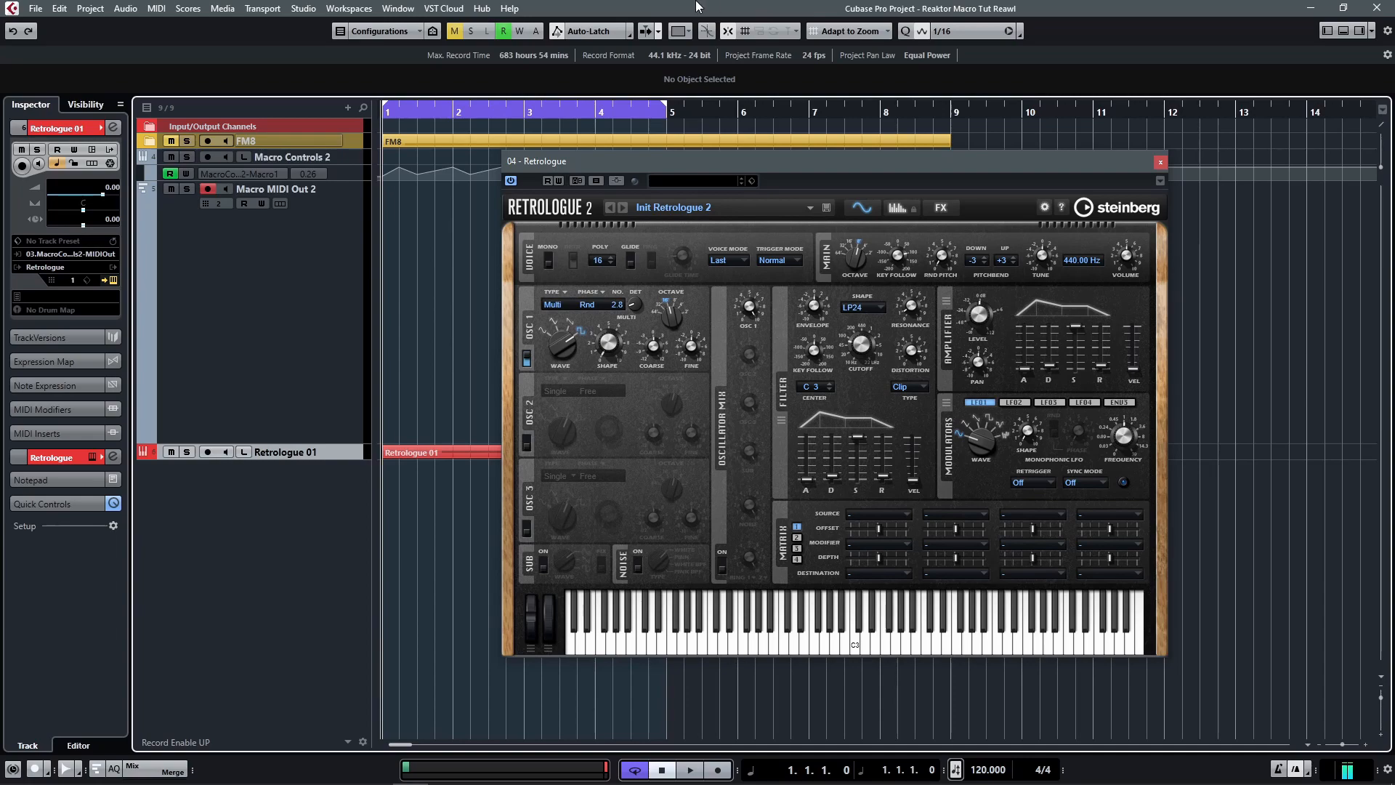
pyautogui.click(35, 8)
pyautogui.click(116, 320)
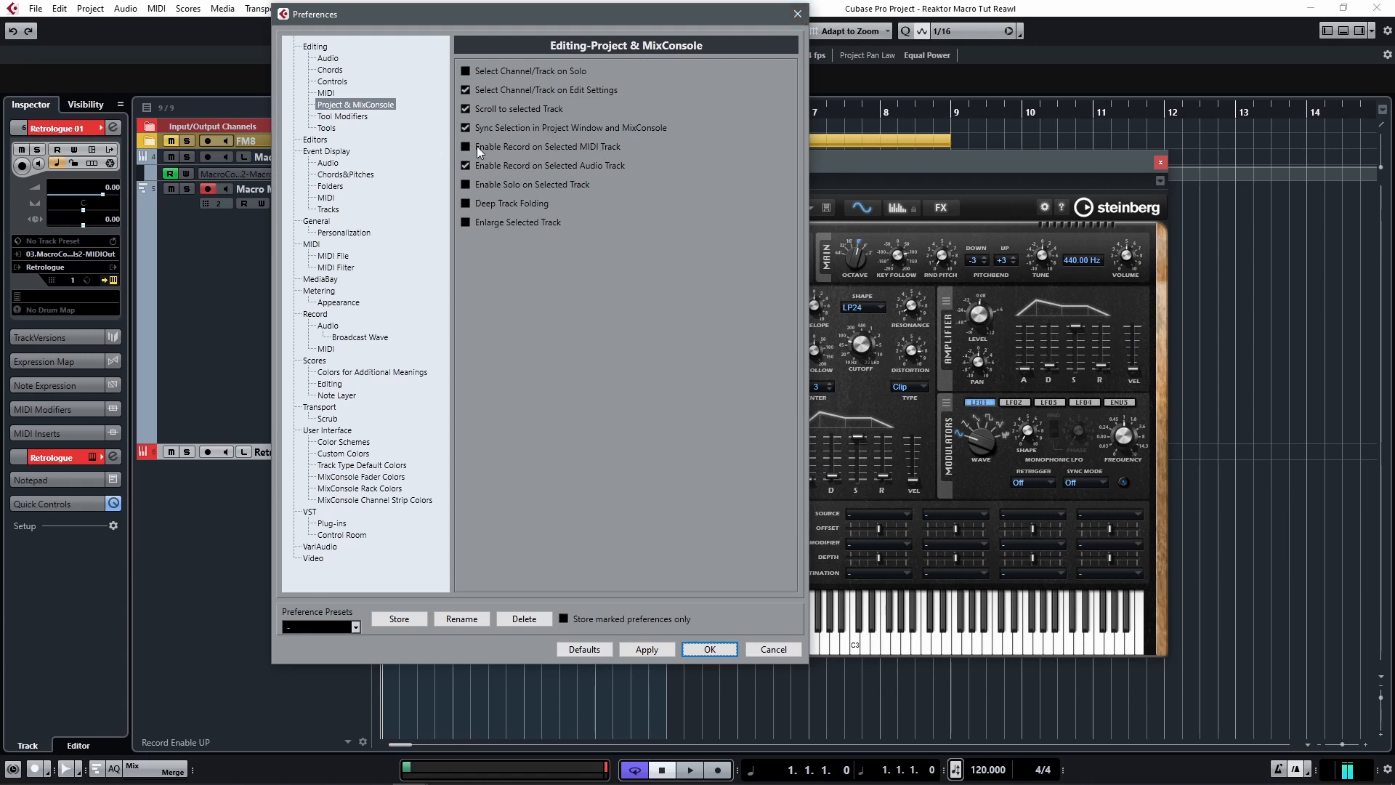
pyautogui.click(798, 14)
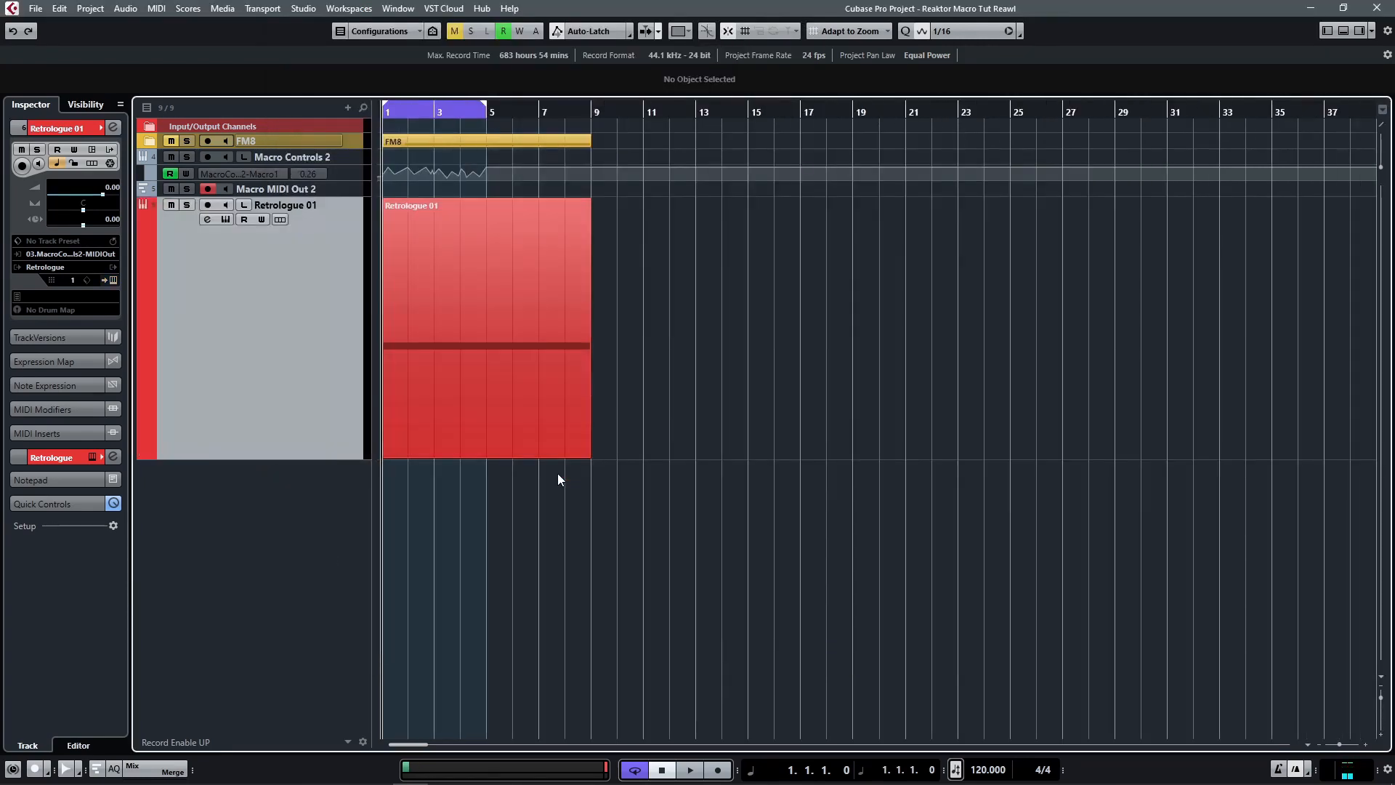
pyautogui.press('h')
pyautogui.press('h')
pyautogui.press('h')
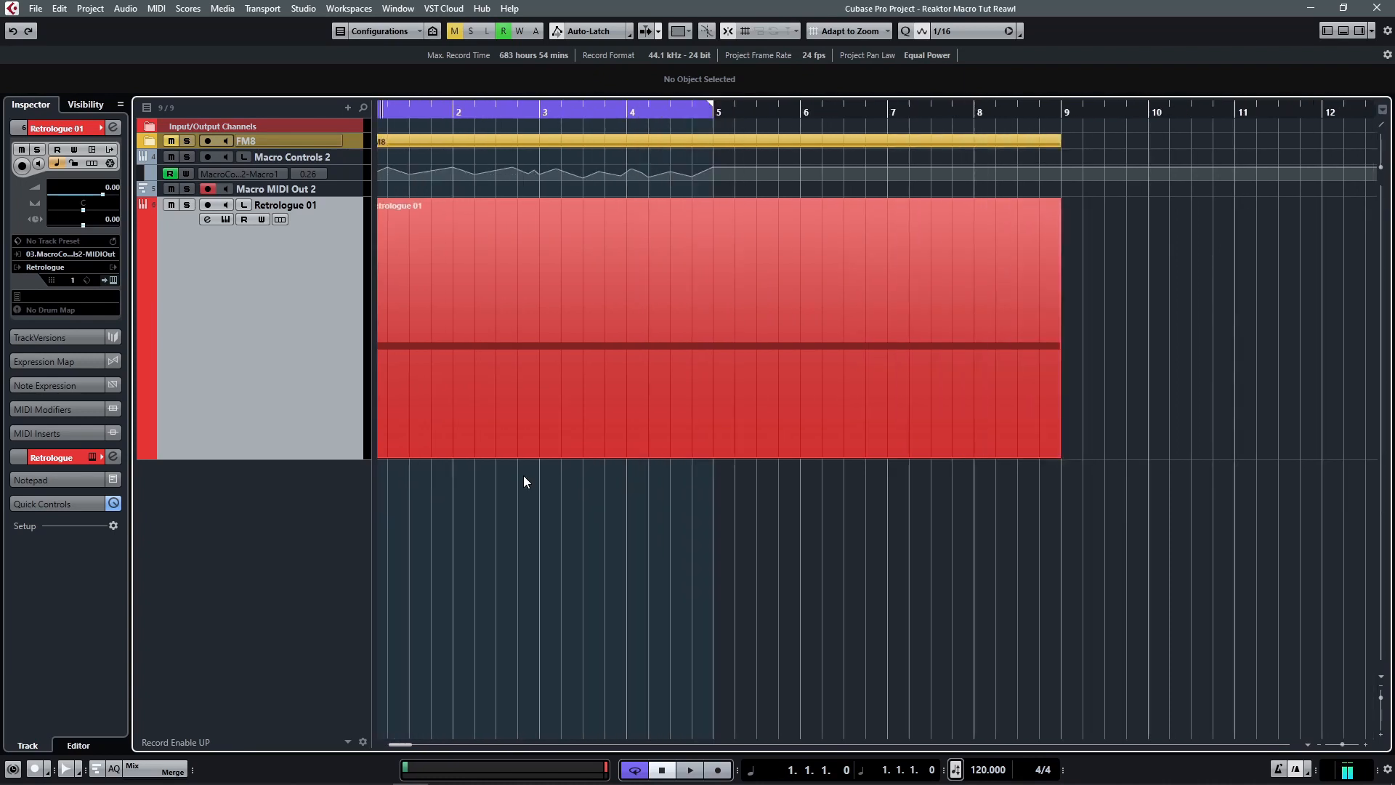
pyautogui.press('z')
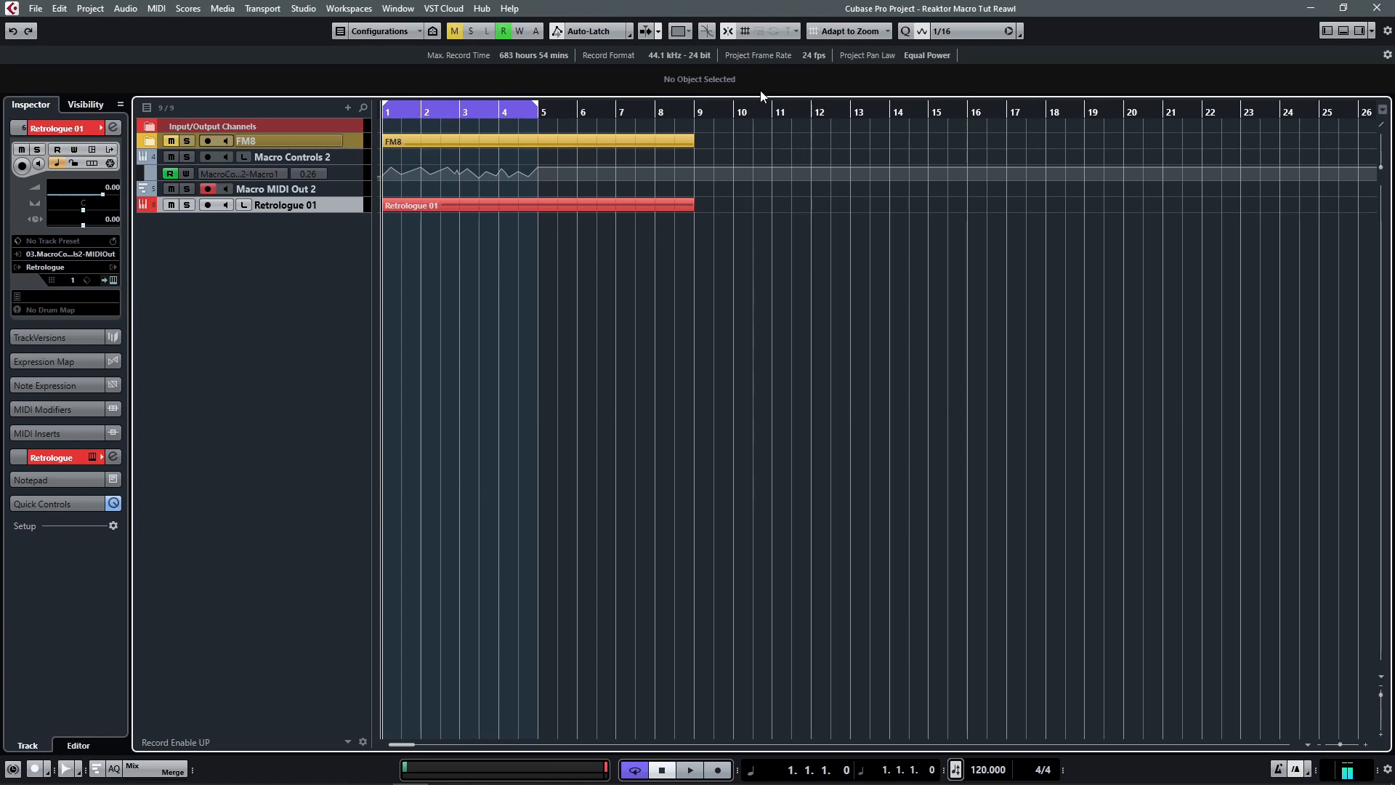
# Add one instrument track using BazilleCM(x64) with its output routed to Stereo Out
pyautogui.rightClick(324, 282)
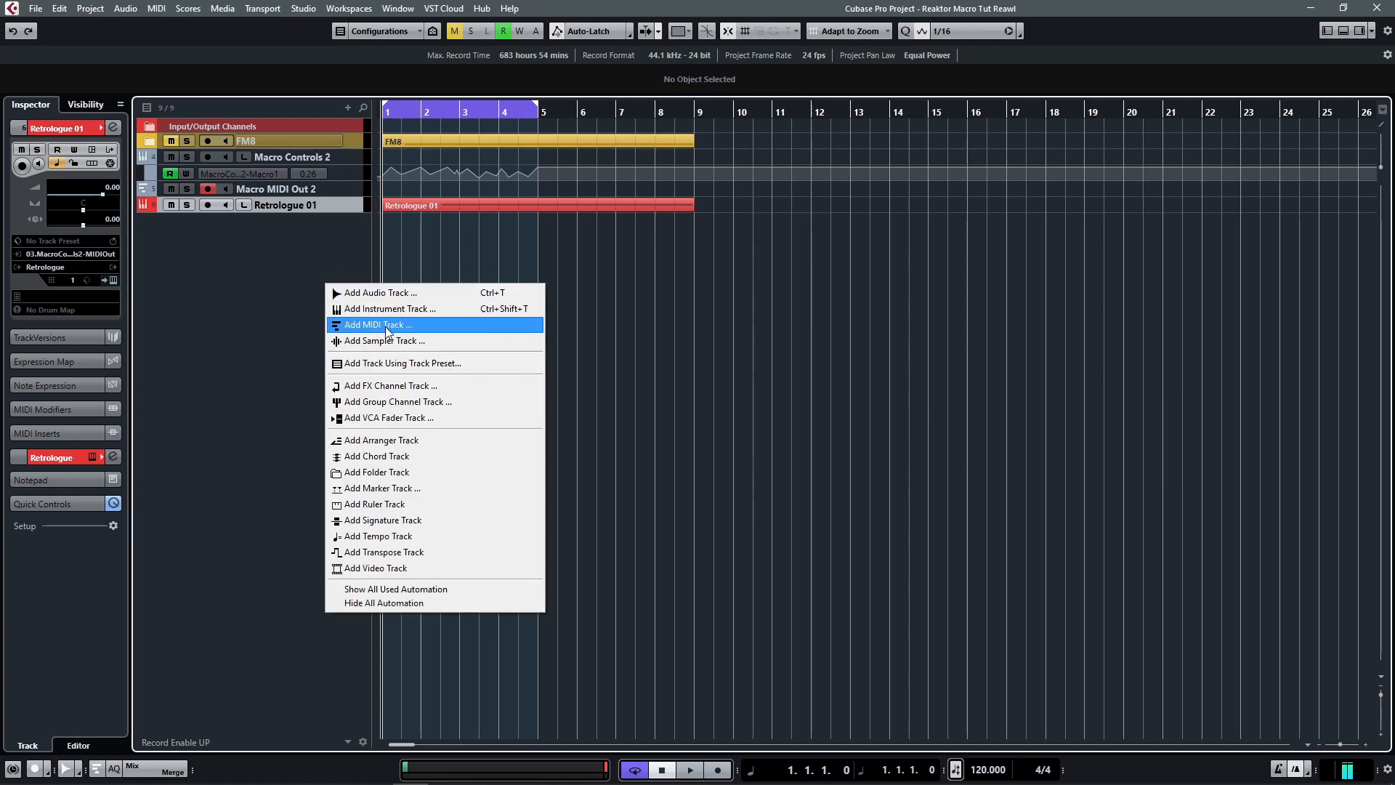
pyautogui.click(703, 260)
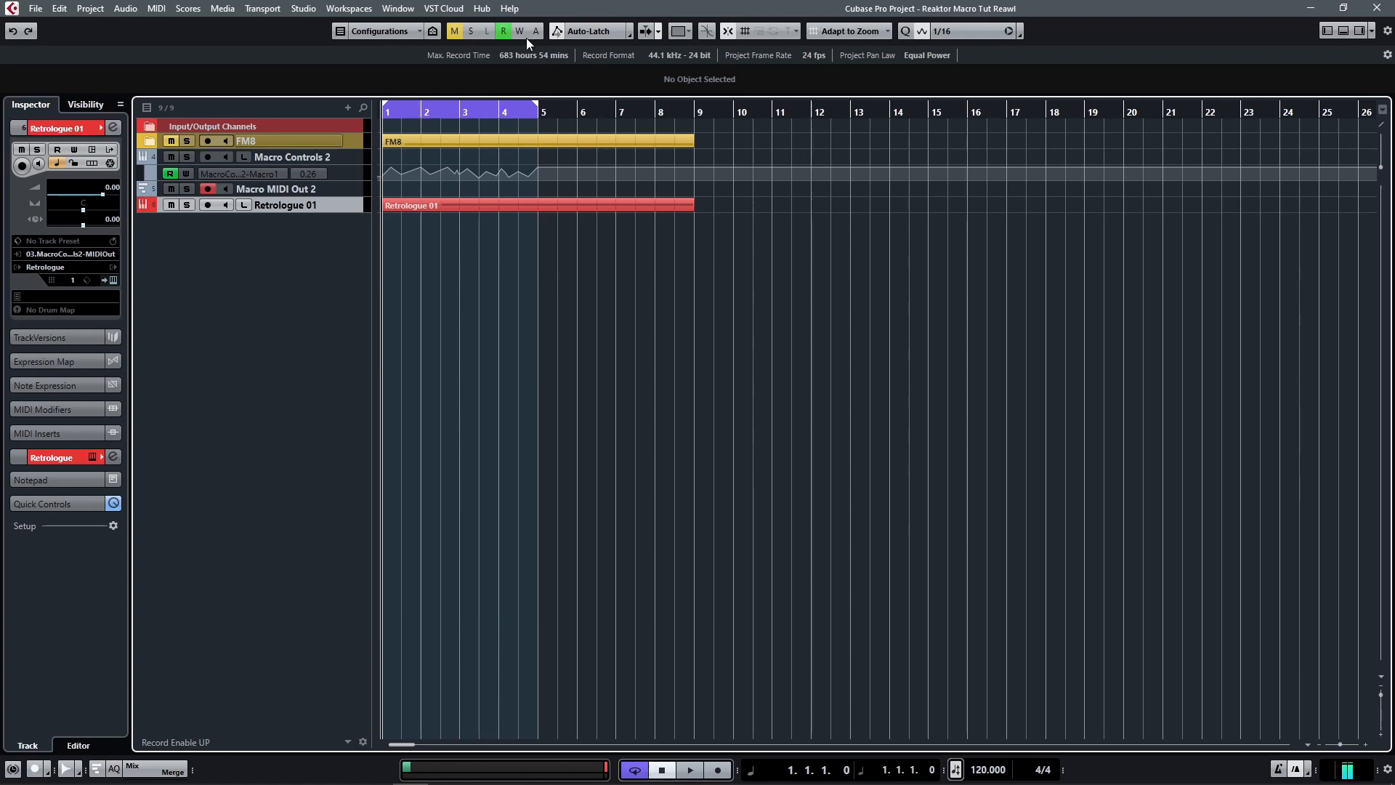
pyautogui.rightClick(253, 307)
pyautogui.click(300, 330)
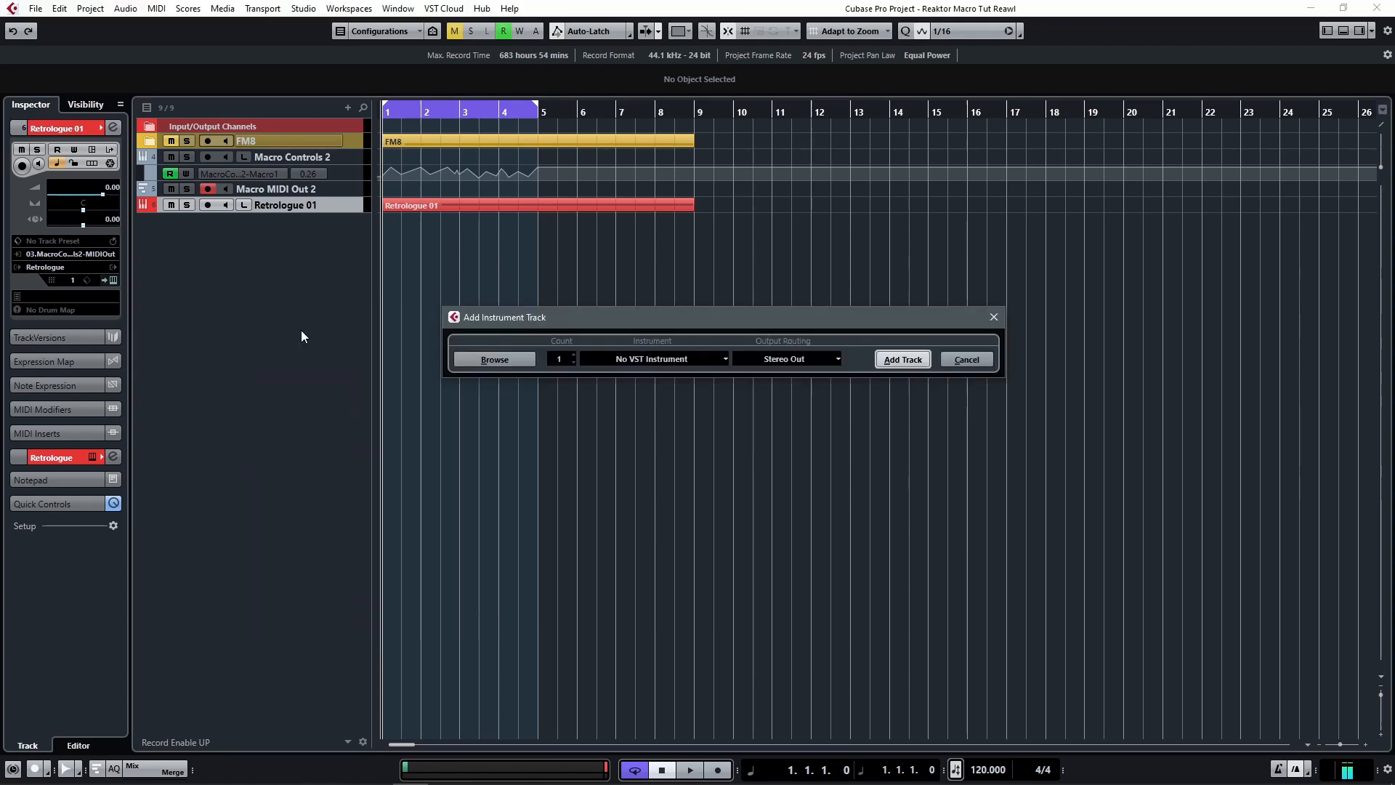
pyautogui.click(704, 360)
pyautogui.write('bazil')
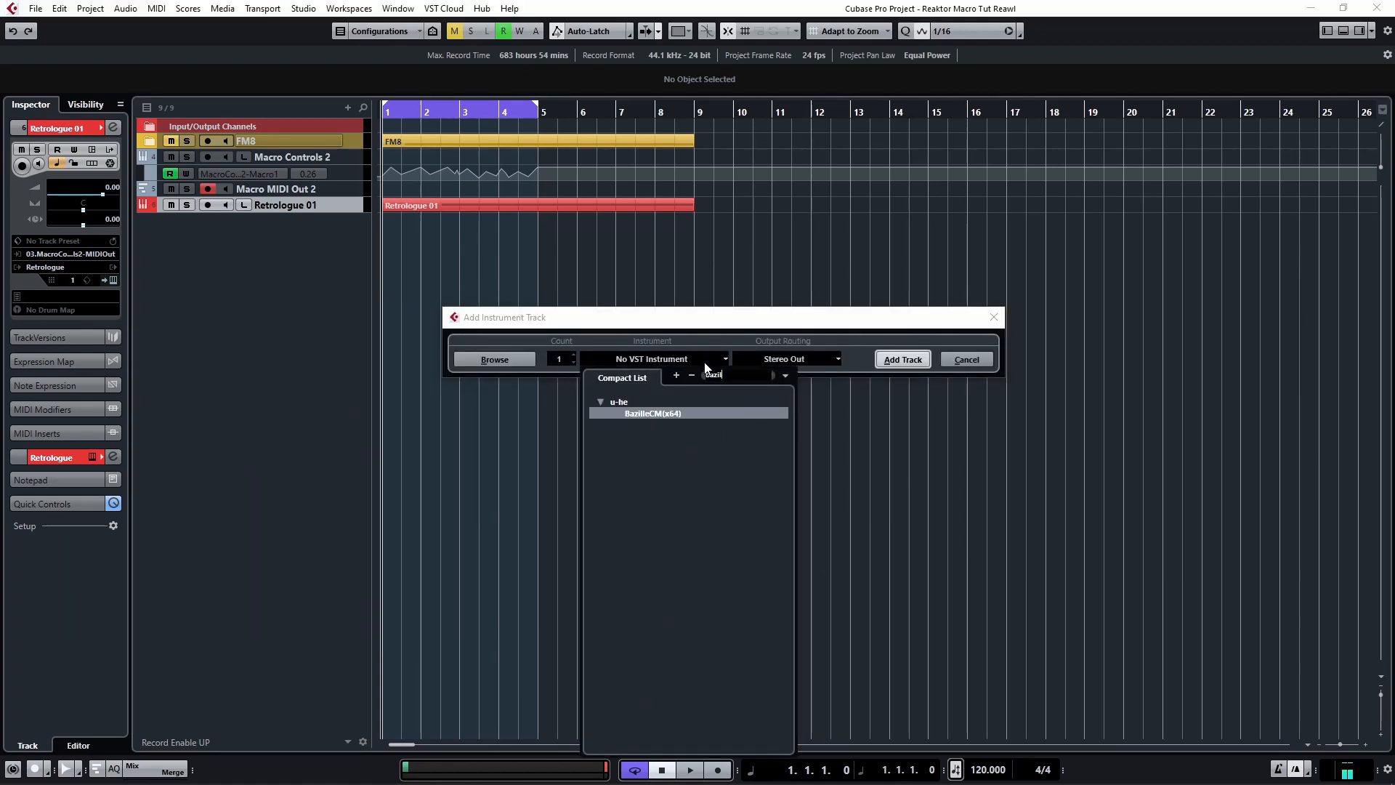
pyautogui.press('Return')
pyautogui.click(727, 359)
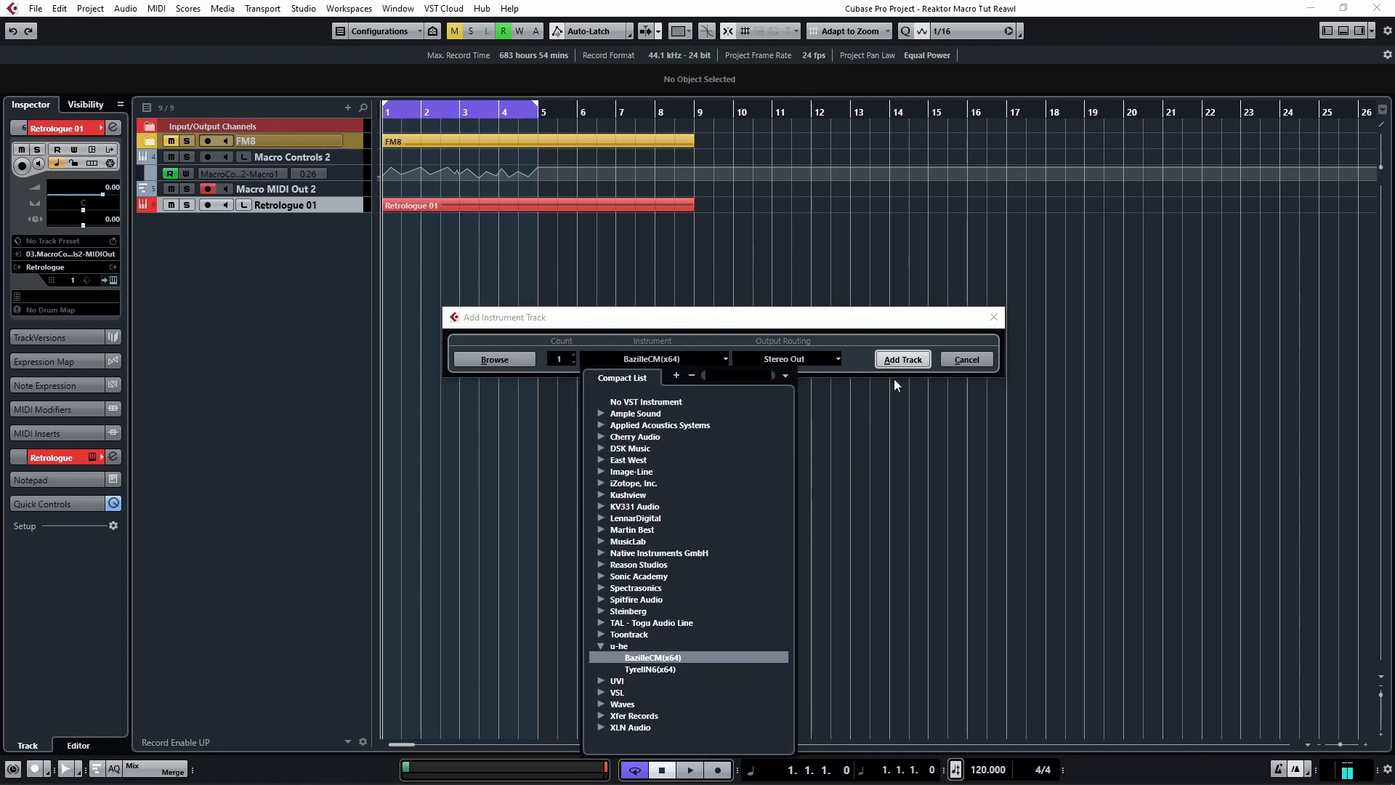
pyautogui.click(914, 360)
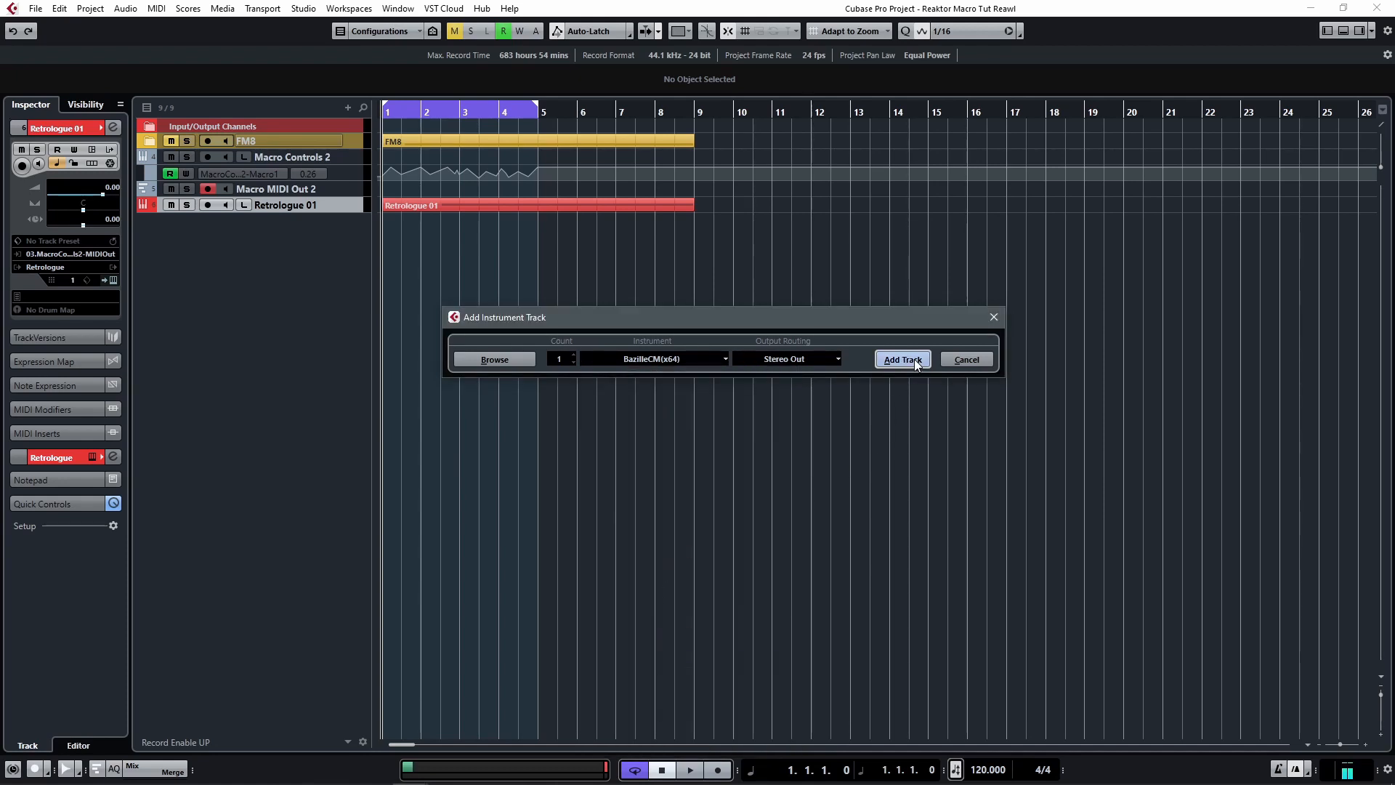
pyautogui.click(914, 359)
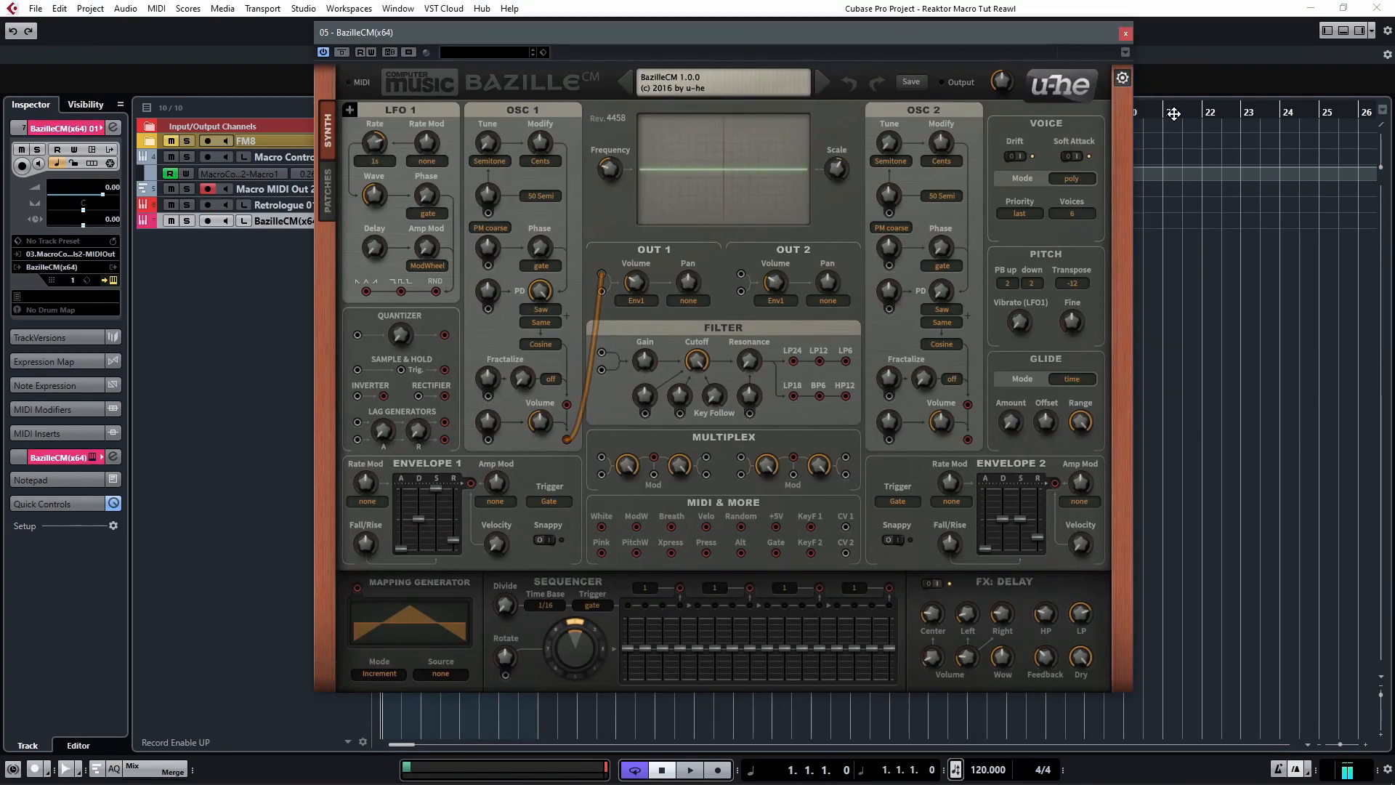
# Examine BazilleCM's MIDI learn view and MIDI Table assignments, then close the plug-in window
pyautogui.click(267, 220)
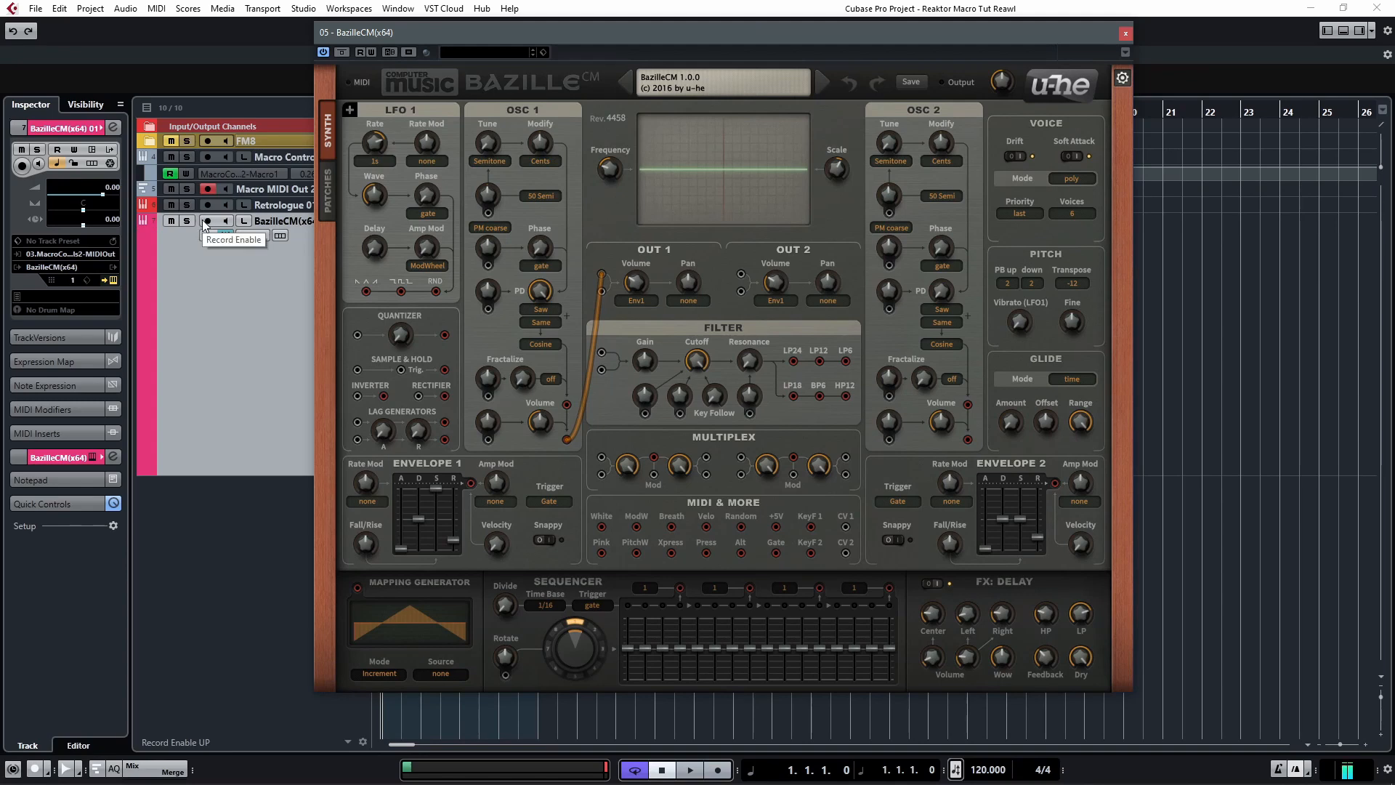
pyautogui.click(1122, 77)
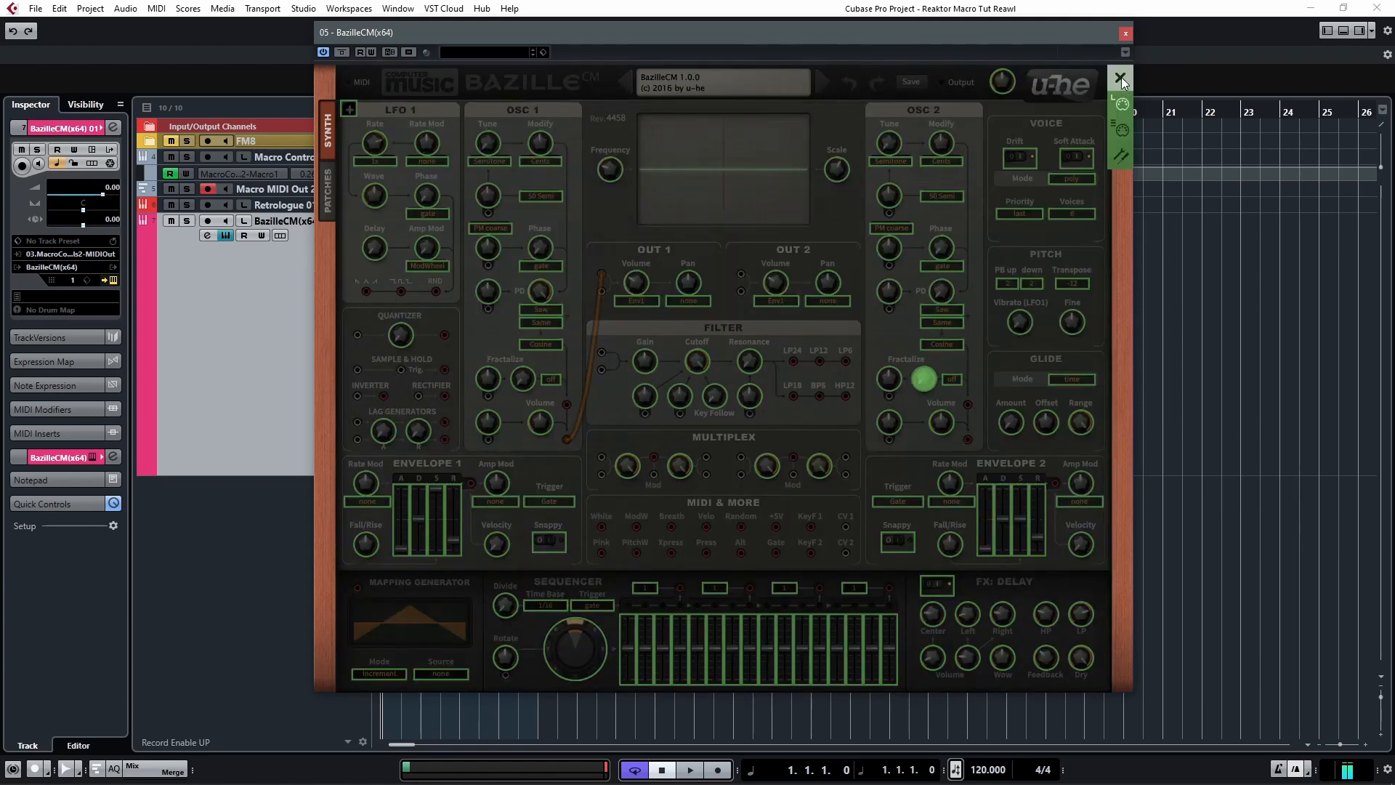
pyautogui.click(1121, 129)
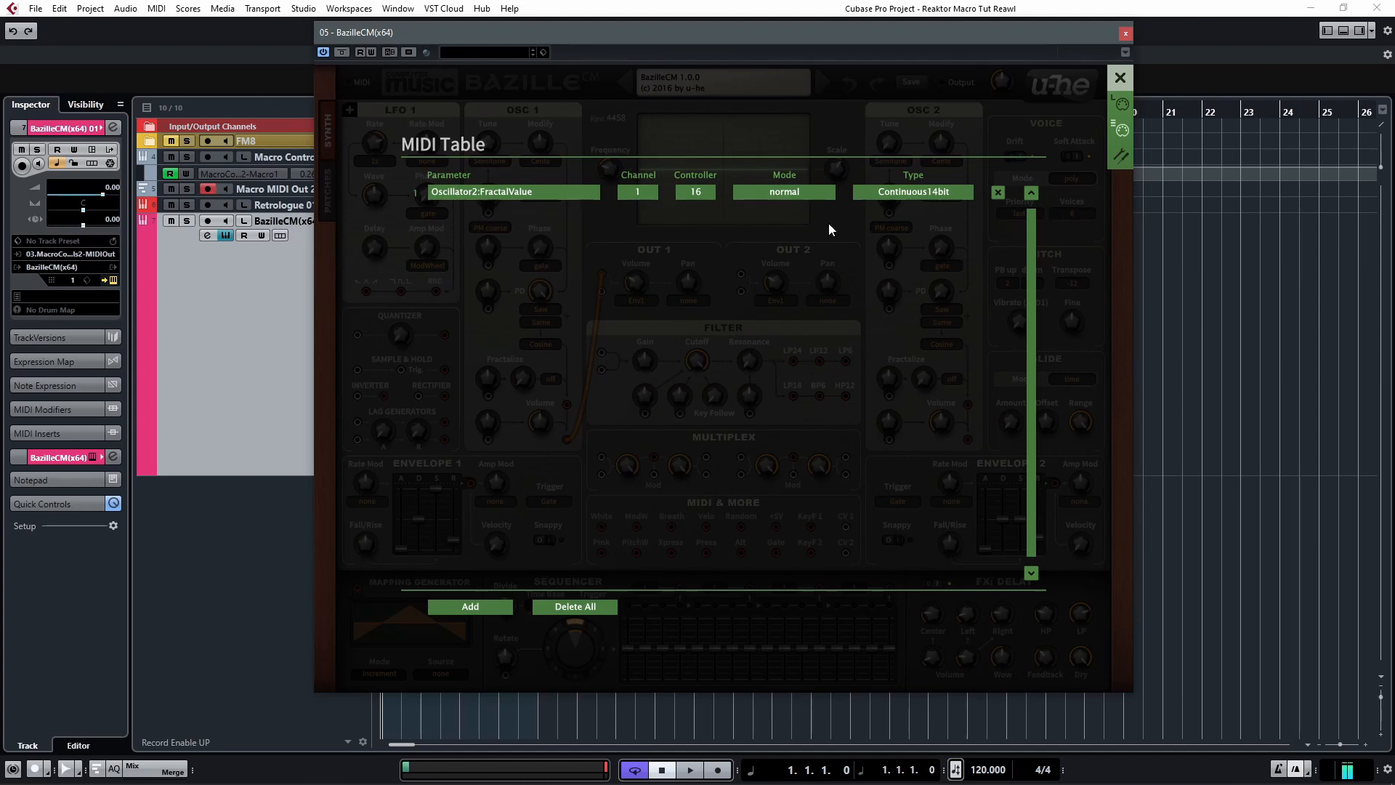
pyautogui.click(1119, 77)
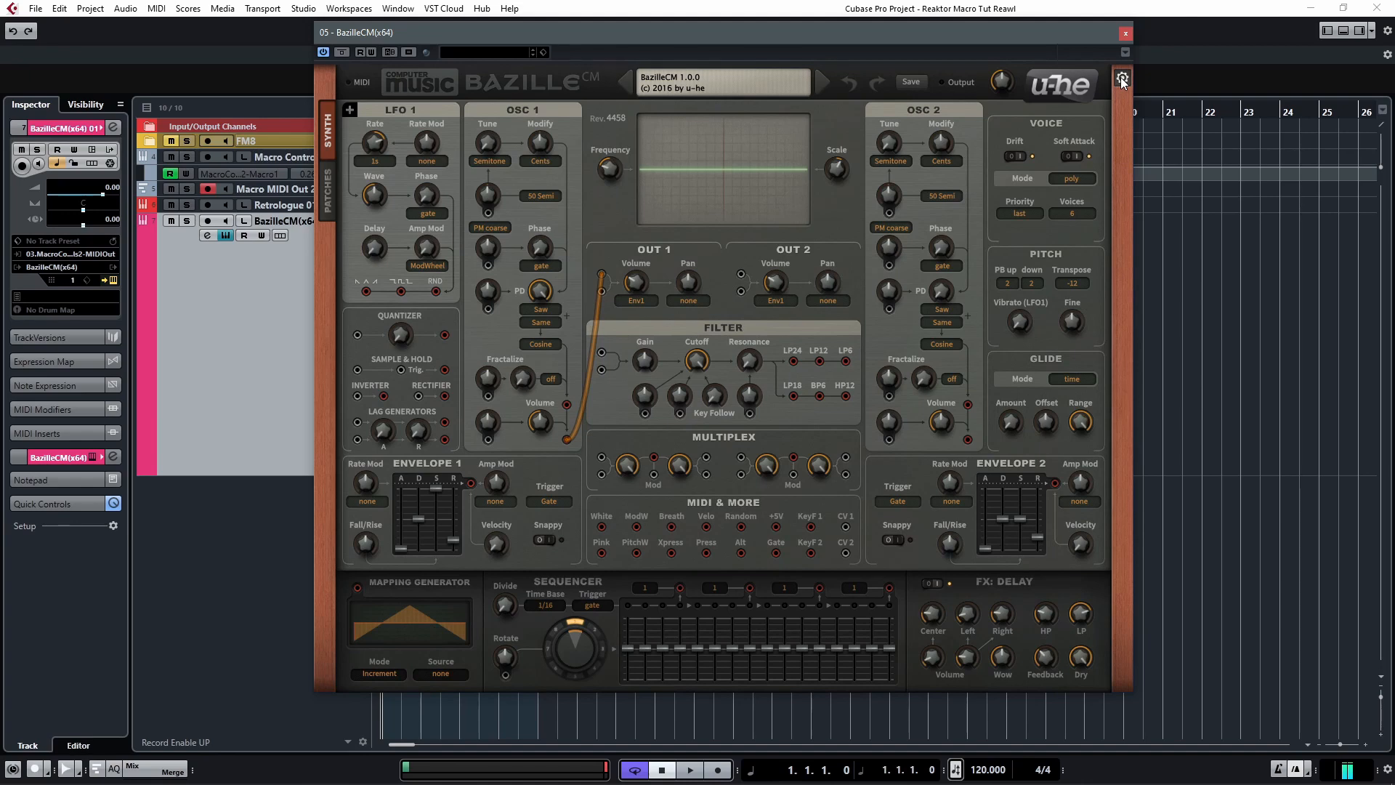
pyautogui.click(1129, 32)
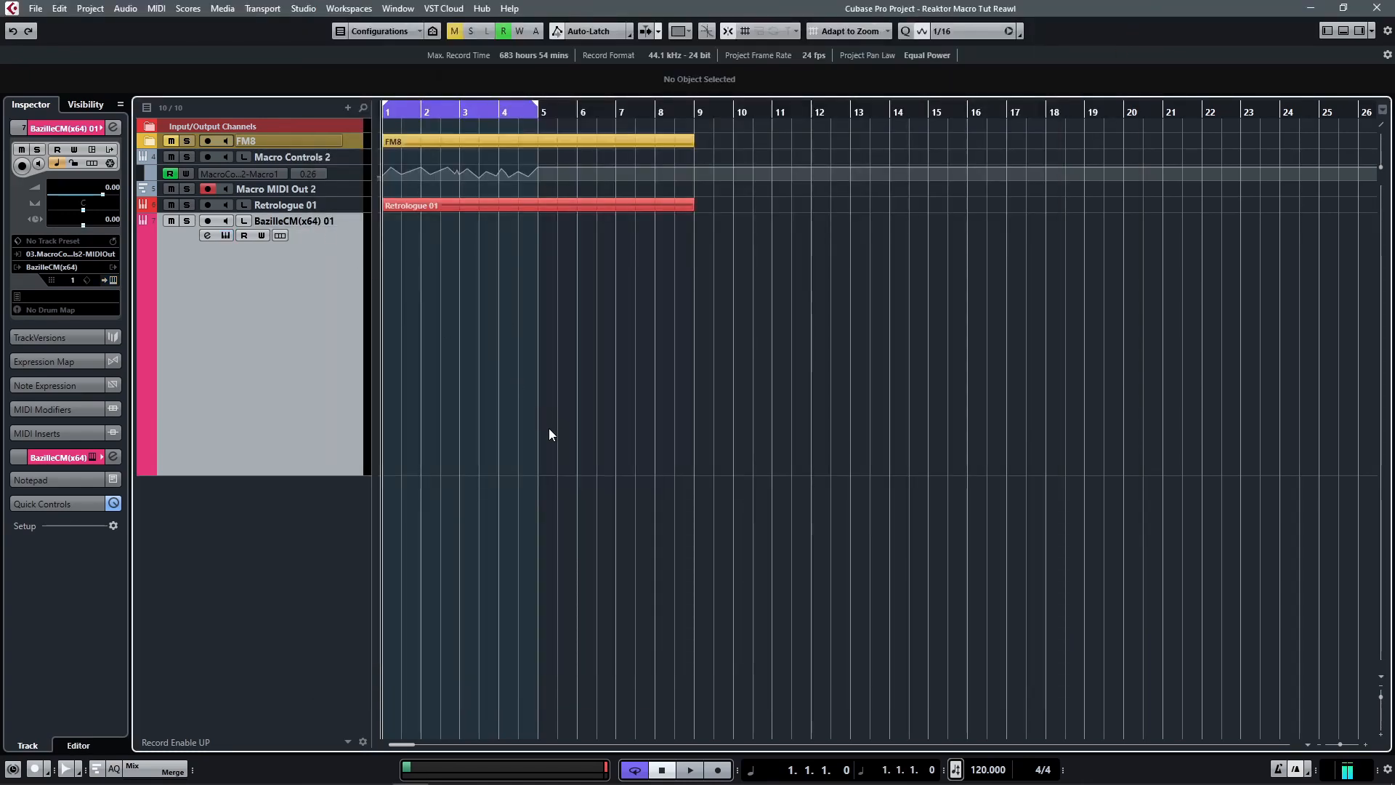
pyautogui.press('h')
pyautogui.press('h')
pyautogui.press('g')
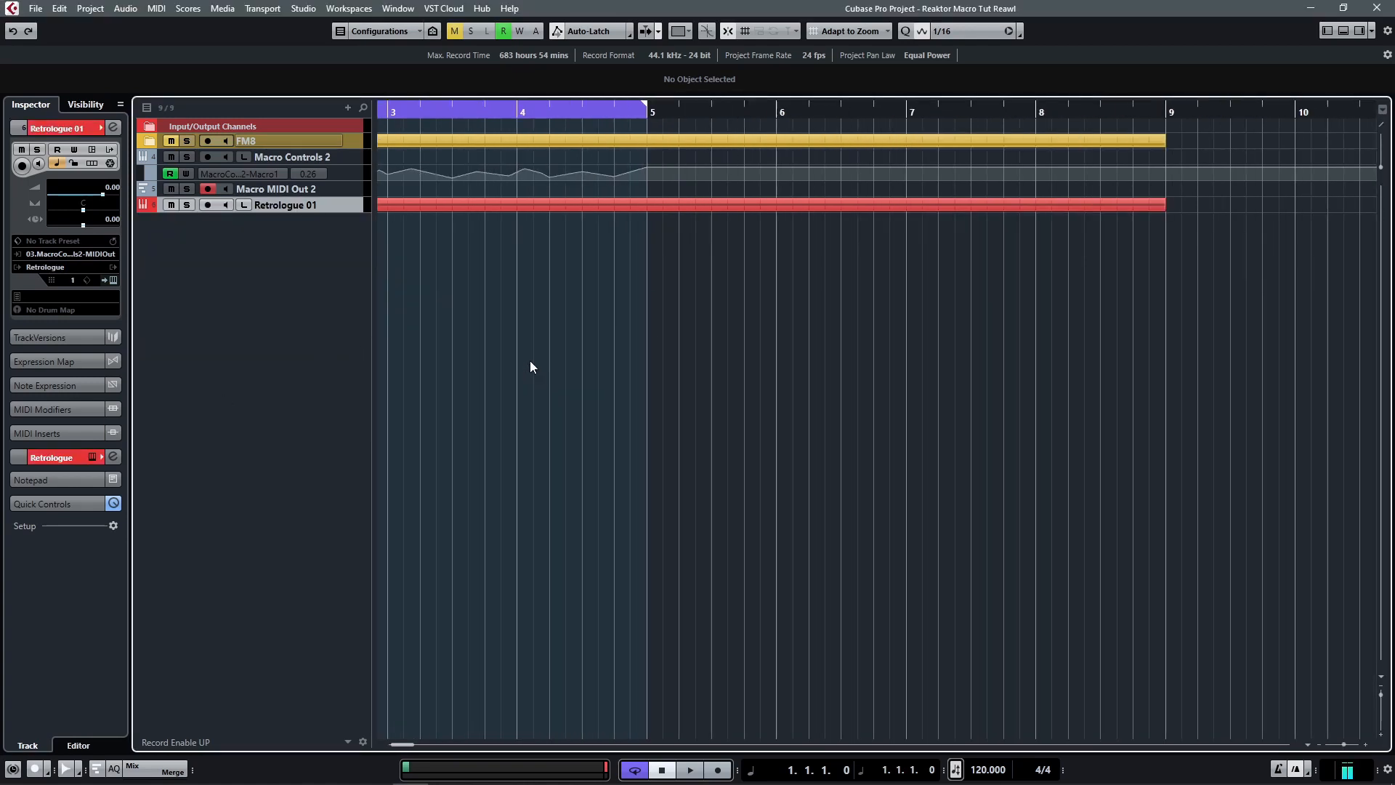
# Render the Retrologue 01 part in place as an audio track
pyautogui.hotkey('ctrl', 'Down')
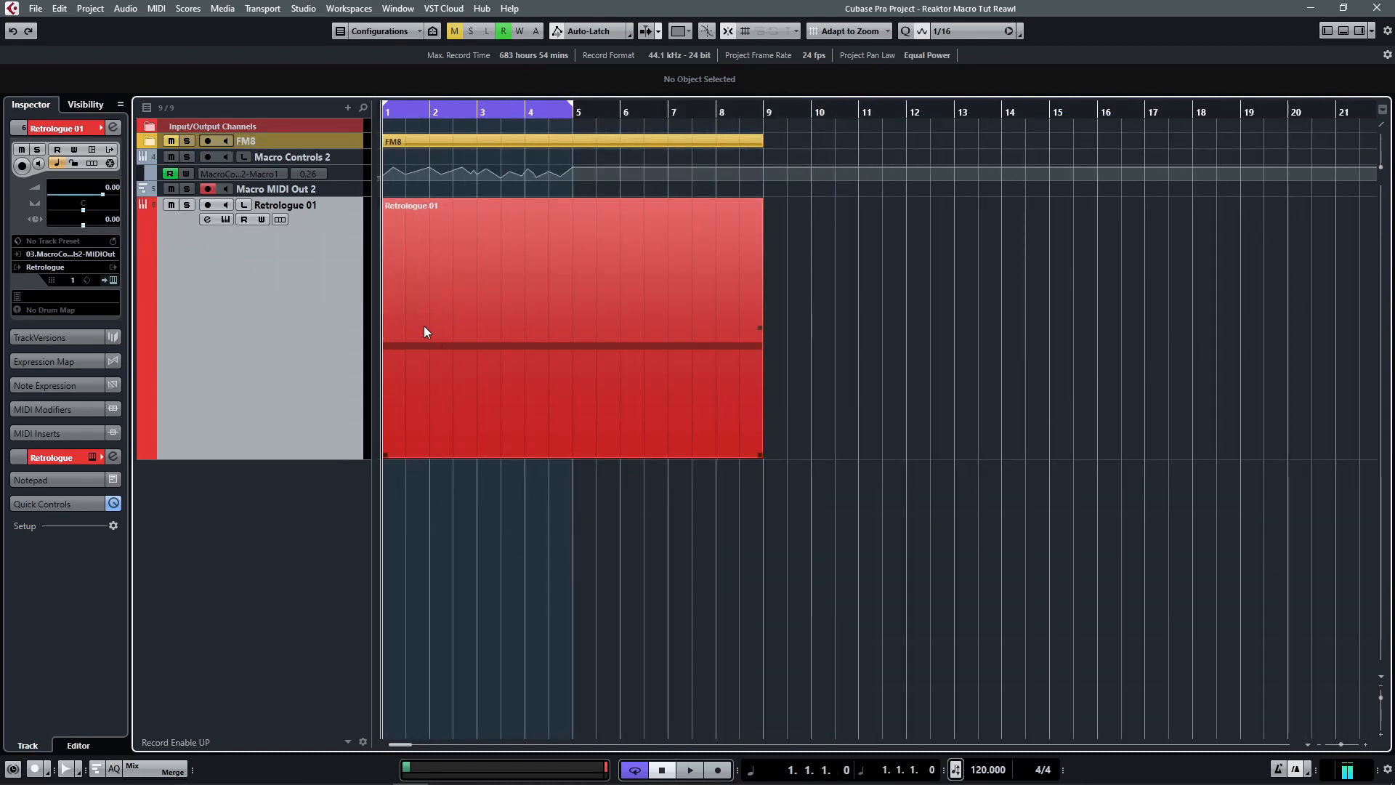
pyautogui.click(469, 301)
pyautogui.rightClick(408, 273)
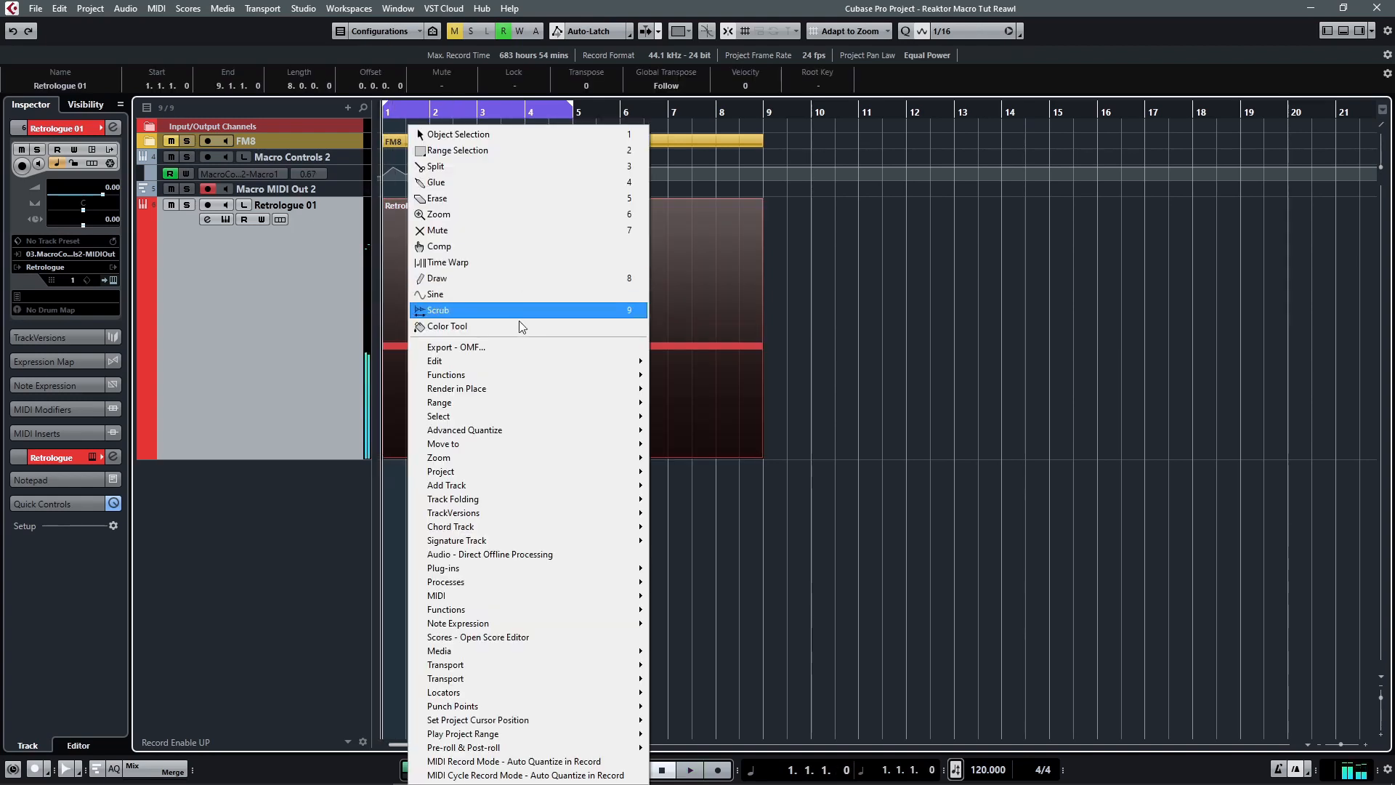
pyautogui.moveTo(514, 388)
pyautogui.click(684, 393)
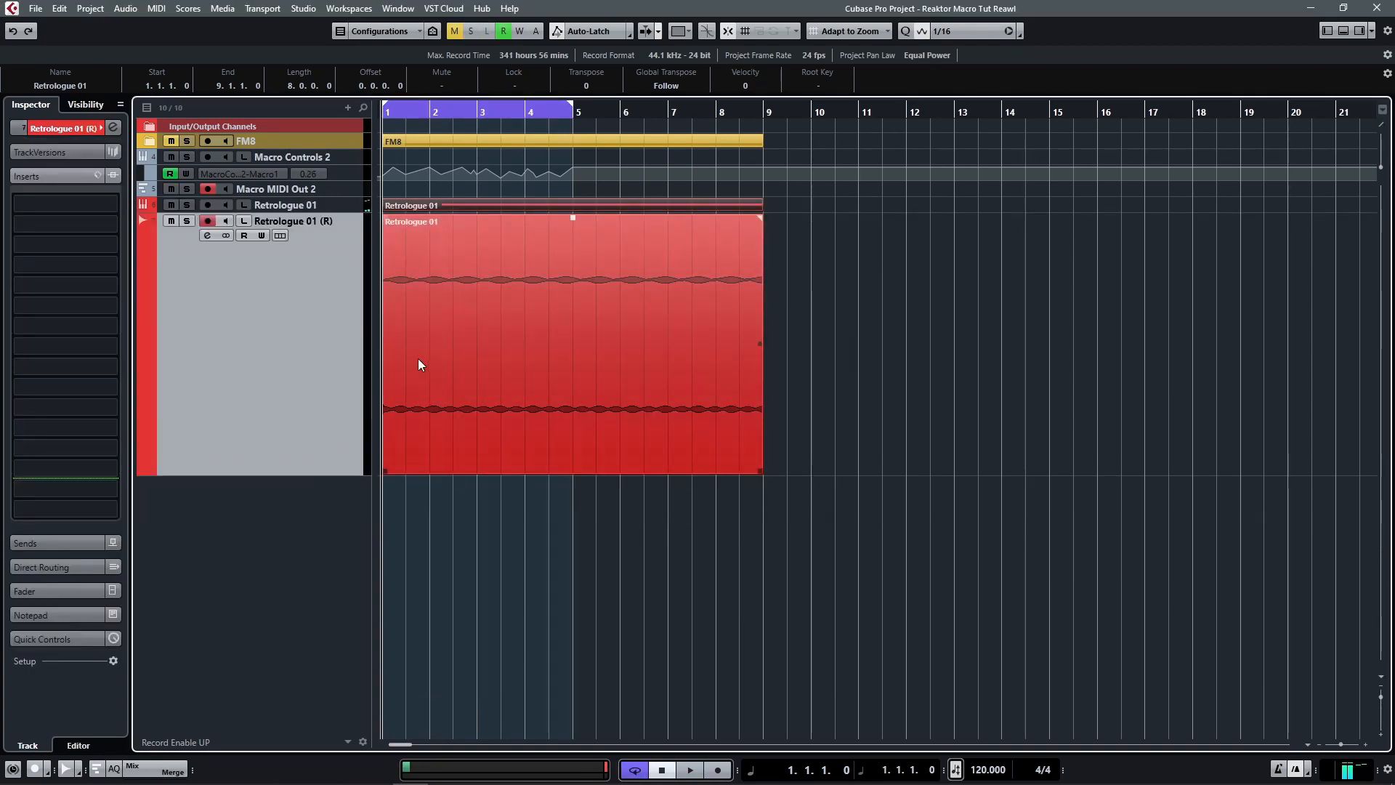
# Move the rendered Retrologue 01 audio event so it starts at bar 9
pyautogui.press('g')
pyautogui.press('g')
pyautogui.press('g')
pyautogui.moveTo(423, 320); pyautogui.dragTo(534, 269)
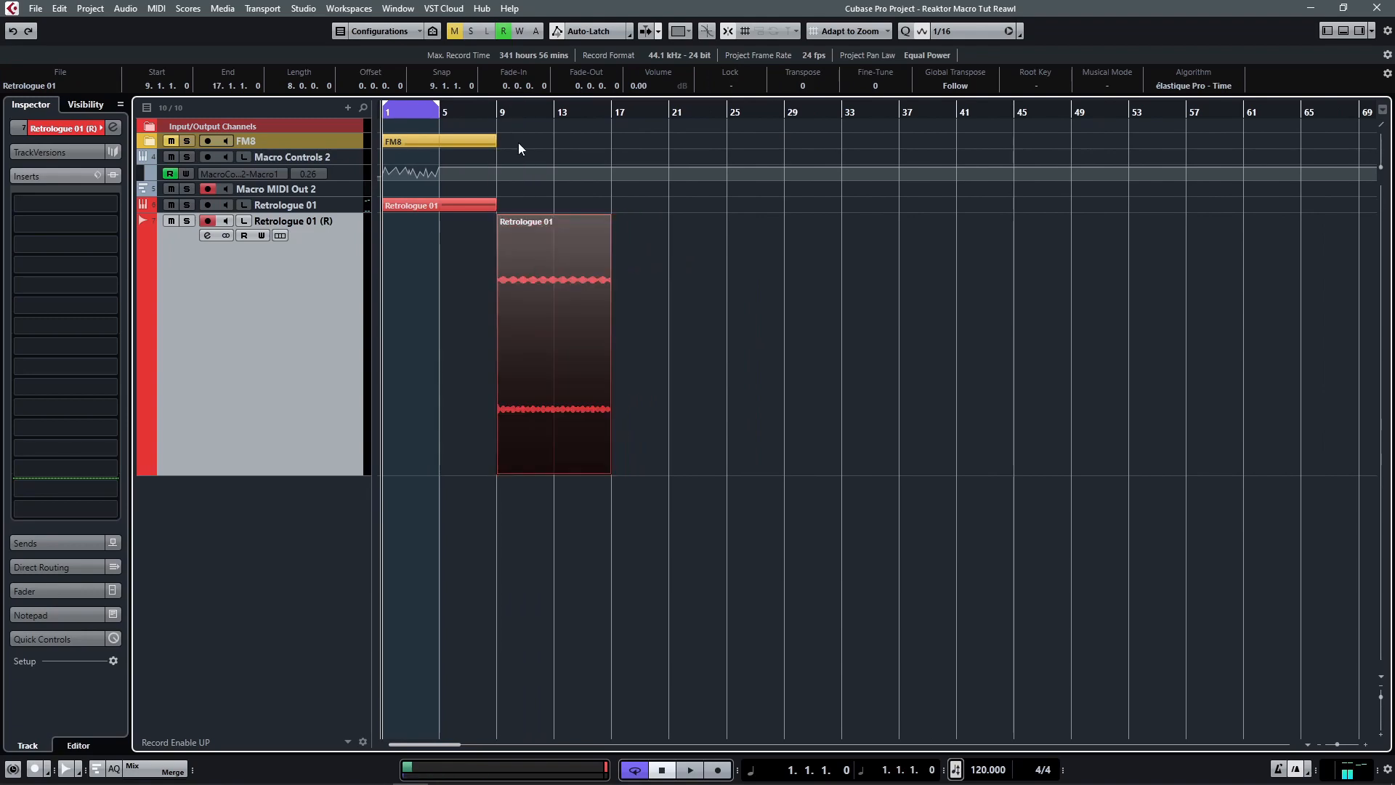
# Play the rendered audio event from bar 9 and examine its waveform up close
pyautogui.click(502, 113)
pyautogui.press('space')
pyautogui.press('h')
pyautogui.press('h')
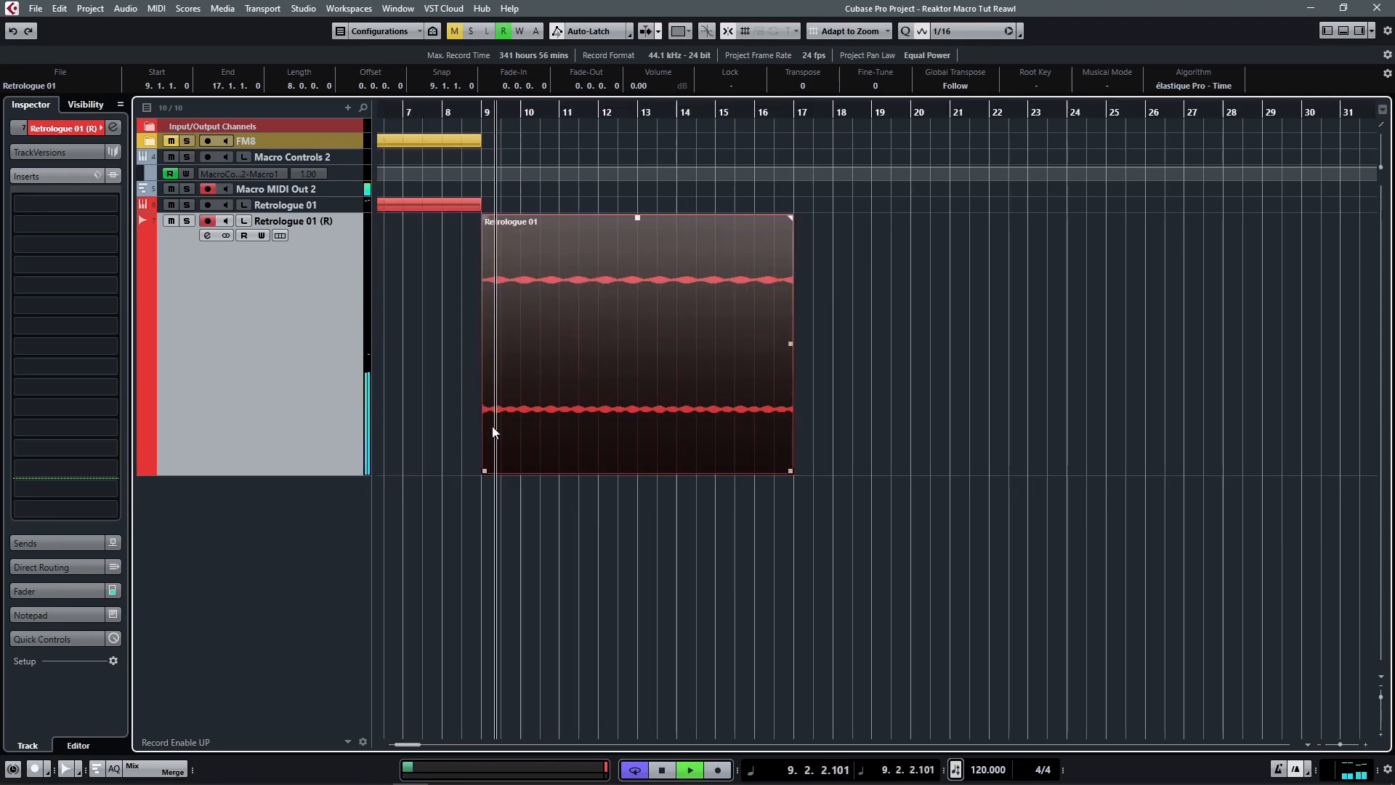
pyautogui.press('h')
pyautogui.press('h')
pyautogui.press('h')
pyautogui.press('g')
pyautogui.press('g')
pyautogui.press('g')
pyautogui.press('g')
pyautogui.press('g')
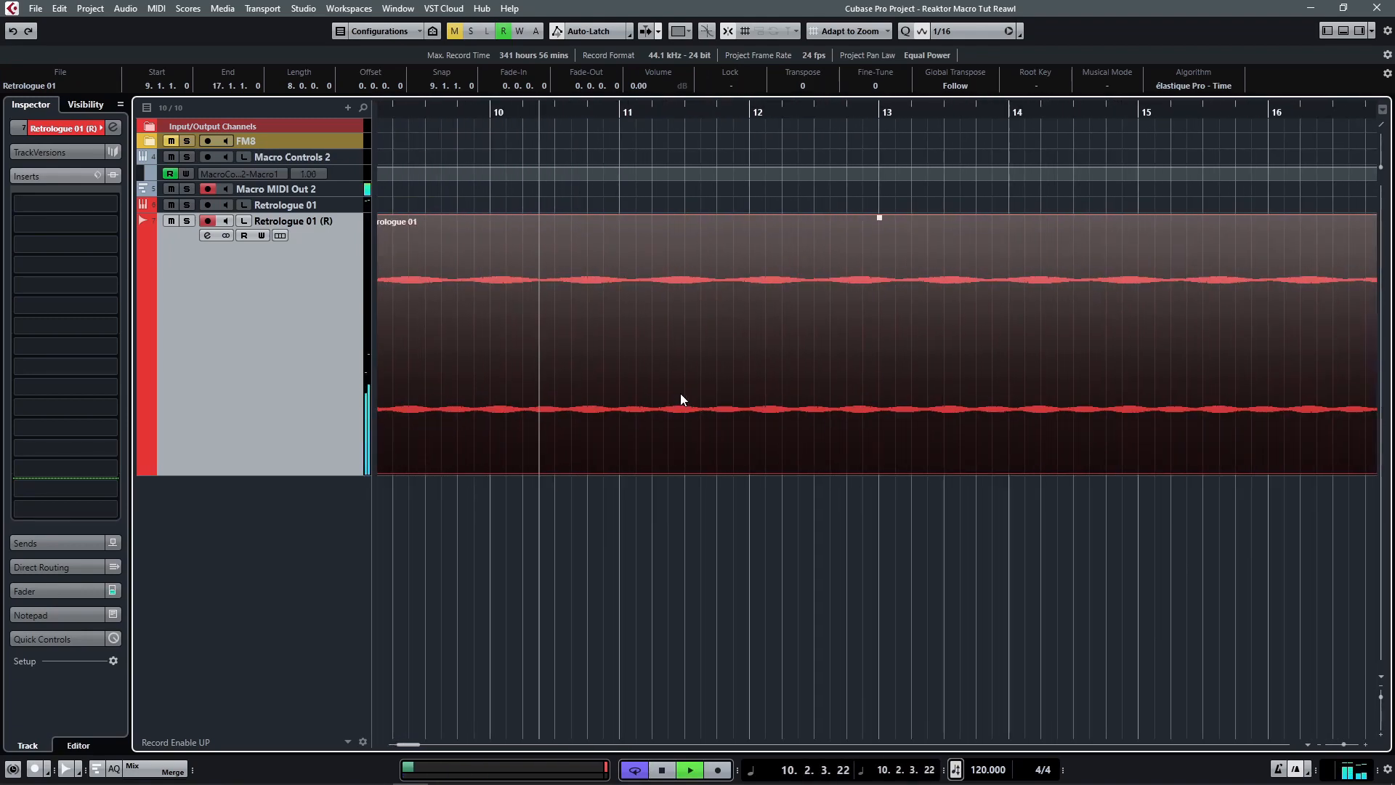
pyautogui.click(830, 338)
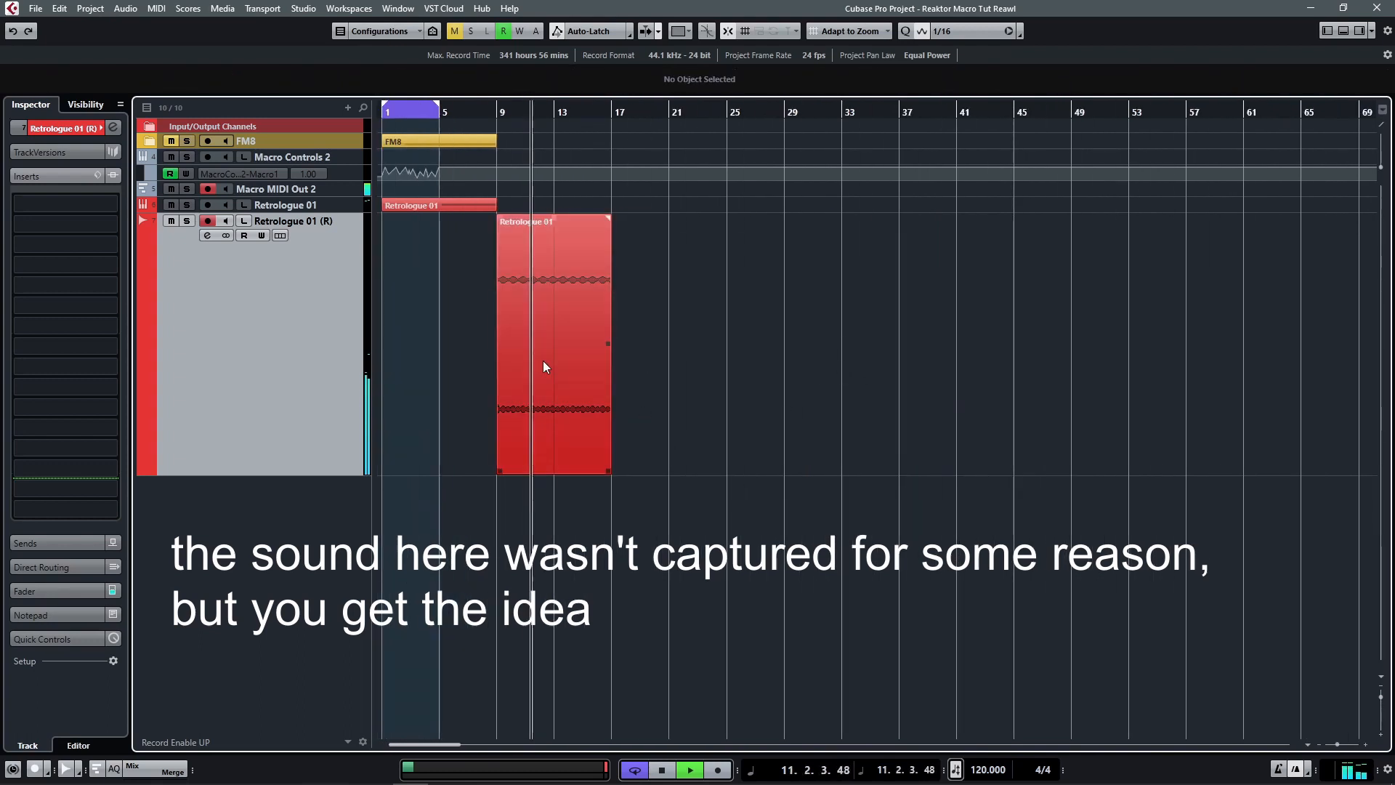
# Undo the audio event's move and the render, then stop playback and return the project cursor to bar 1
pyautogui.hotkey('ctrl', 'z')
pyautogui.hotkey('ctrl', 'z')
pyautogui.press('space')
pyautogui.press('space')
pyautogui.press('space')
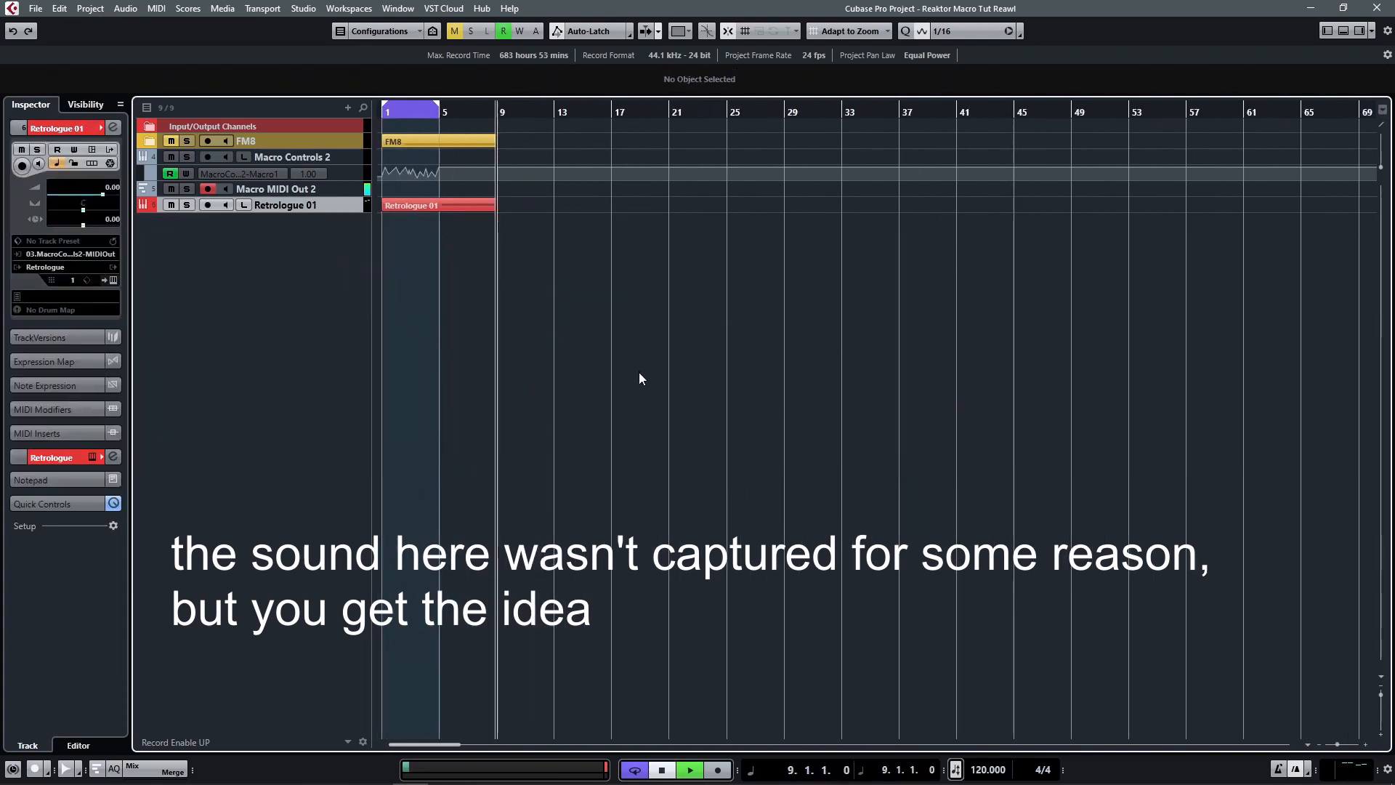
pyautogui.click(382, 113)
pyautogui.scroll(2, 451, 304)
pyautogui.scroll(2, 451, 303)
pyautogui.hscroll(-3, 450, 303)
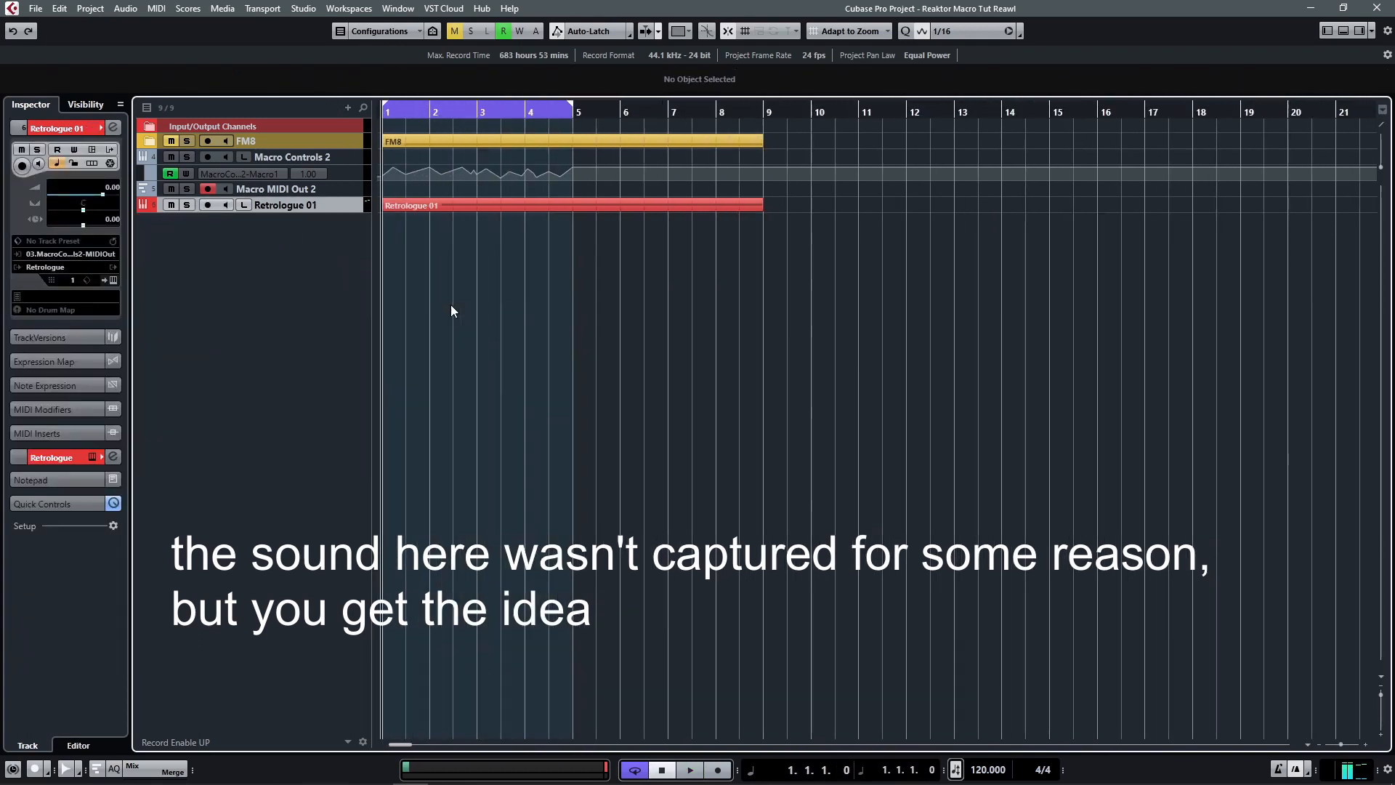
# Enlarge the Retrologue 01 track and look over the project's export options without exporting anything
pyautogui.press('z')
pyautogui.scroll(1, 489, 427)
pyautogui.hscroll(-1, 494, 432)
pyautogui.click(35, 9)
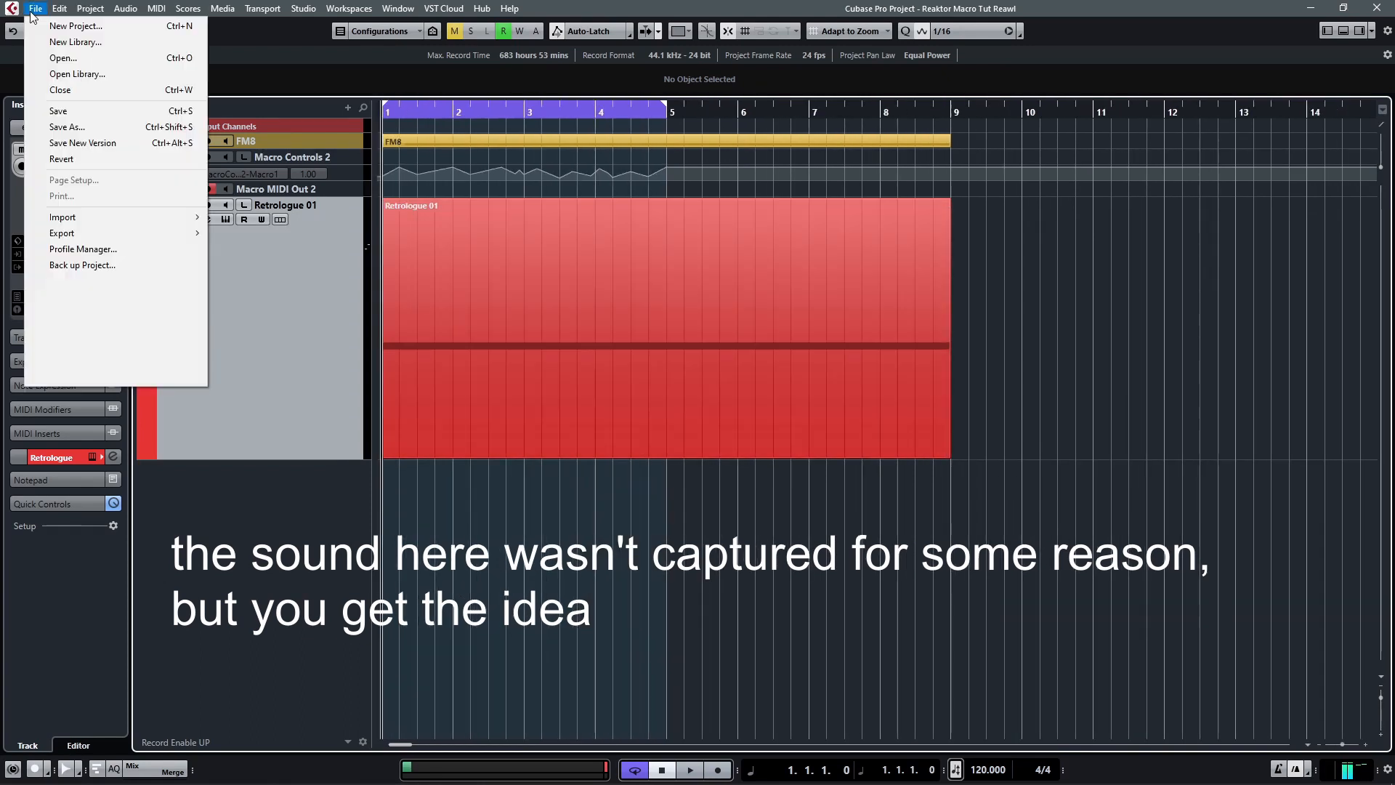
pyautogui.moveTo(155, 237)
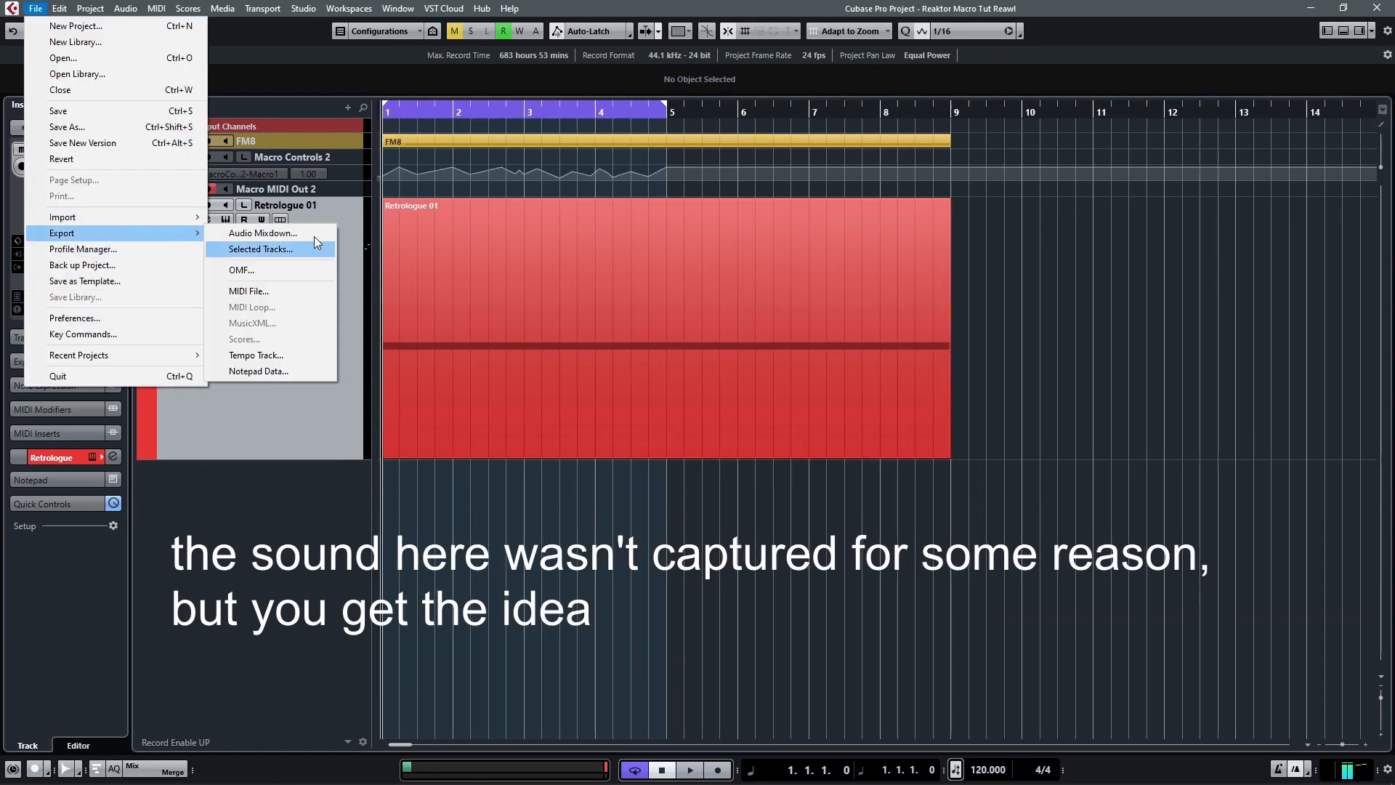
pyautogui.click(1122, 315)
pyautogui.scroll(4, 619, 420)
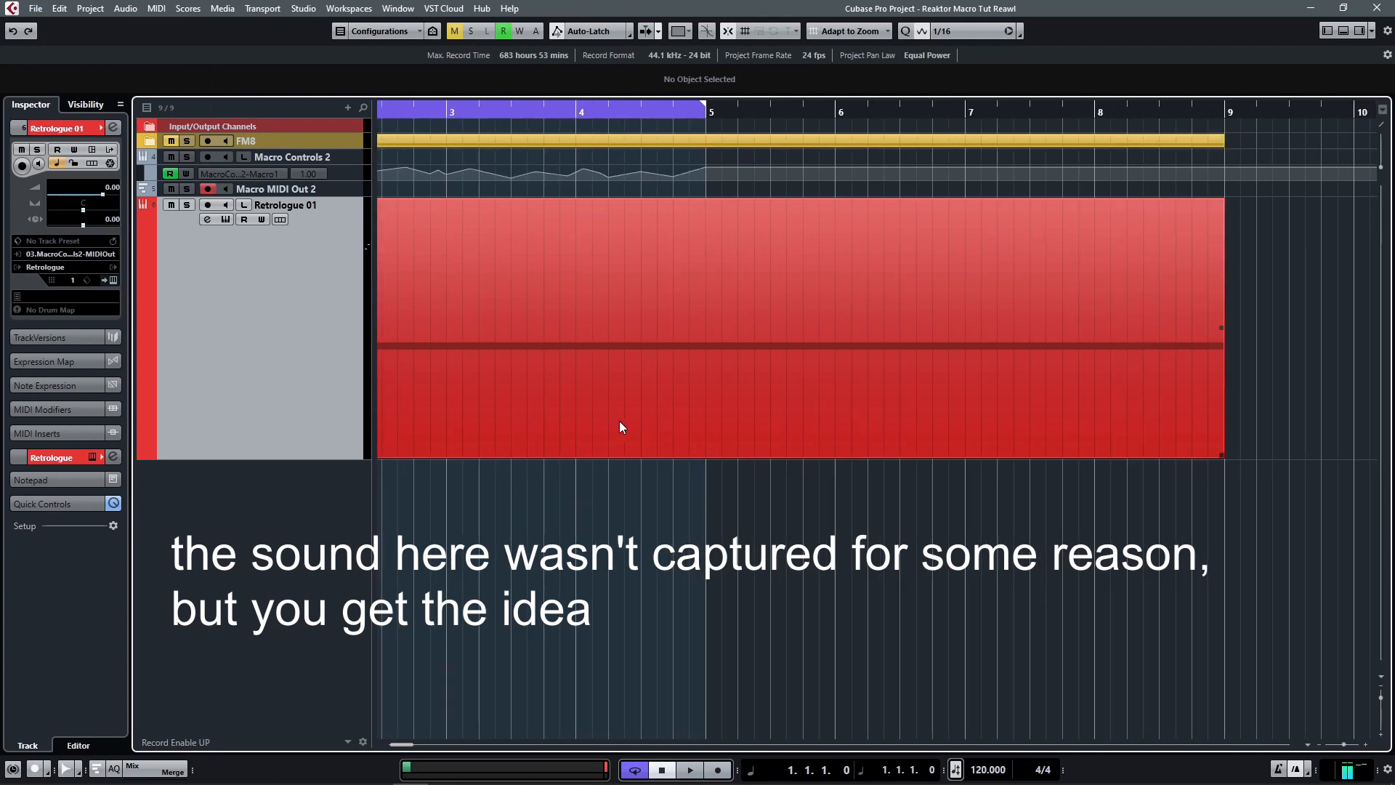
pyautogui.scroll(-6, 582, 400)
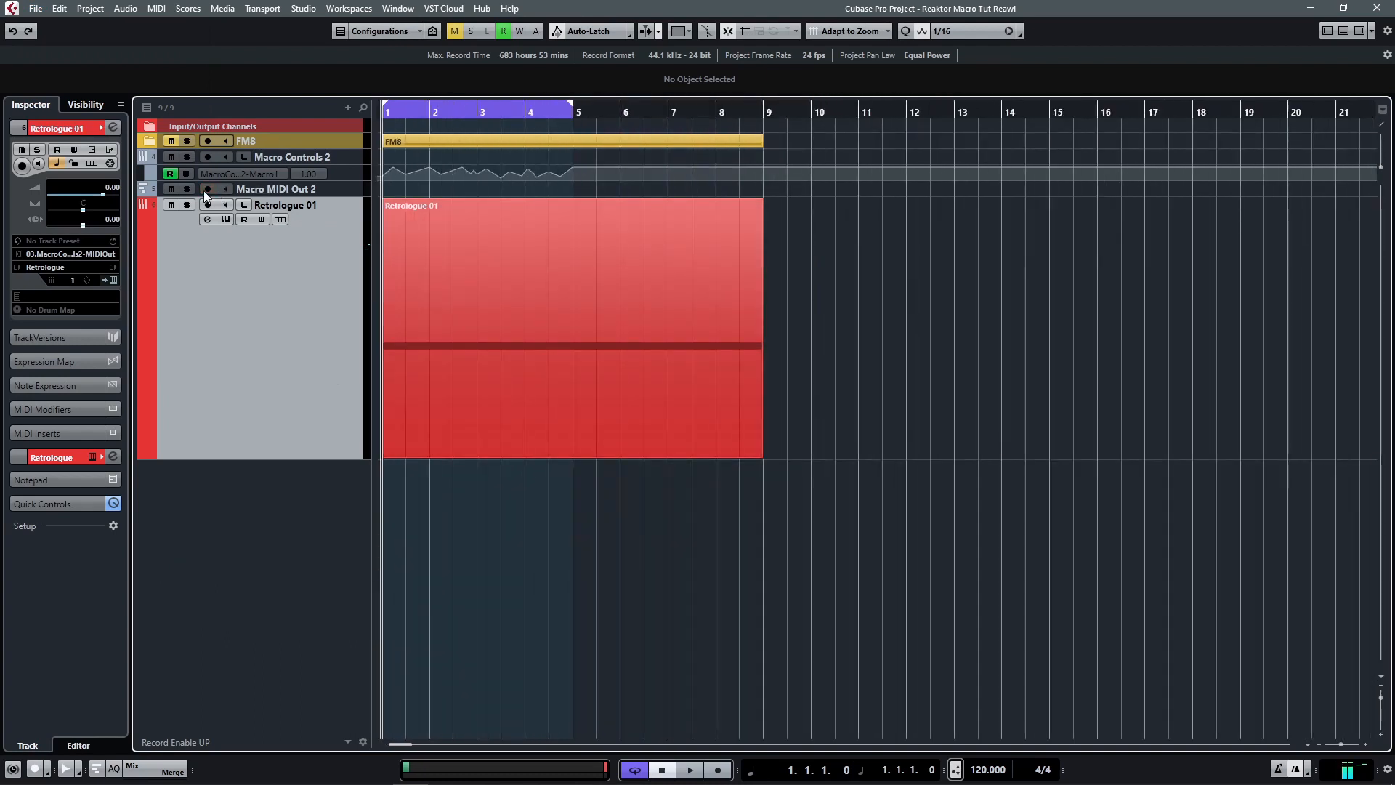
# Check the MIDI sends of the Macro MIDI Out 2 track, then reselect the Retrologue 01 track
pyautogui.click(329, 189)
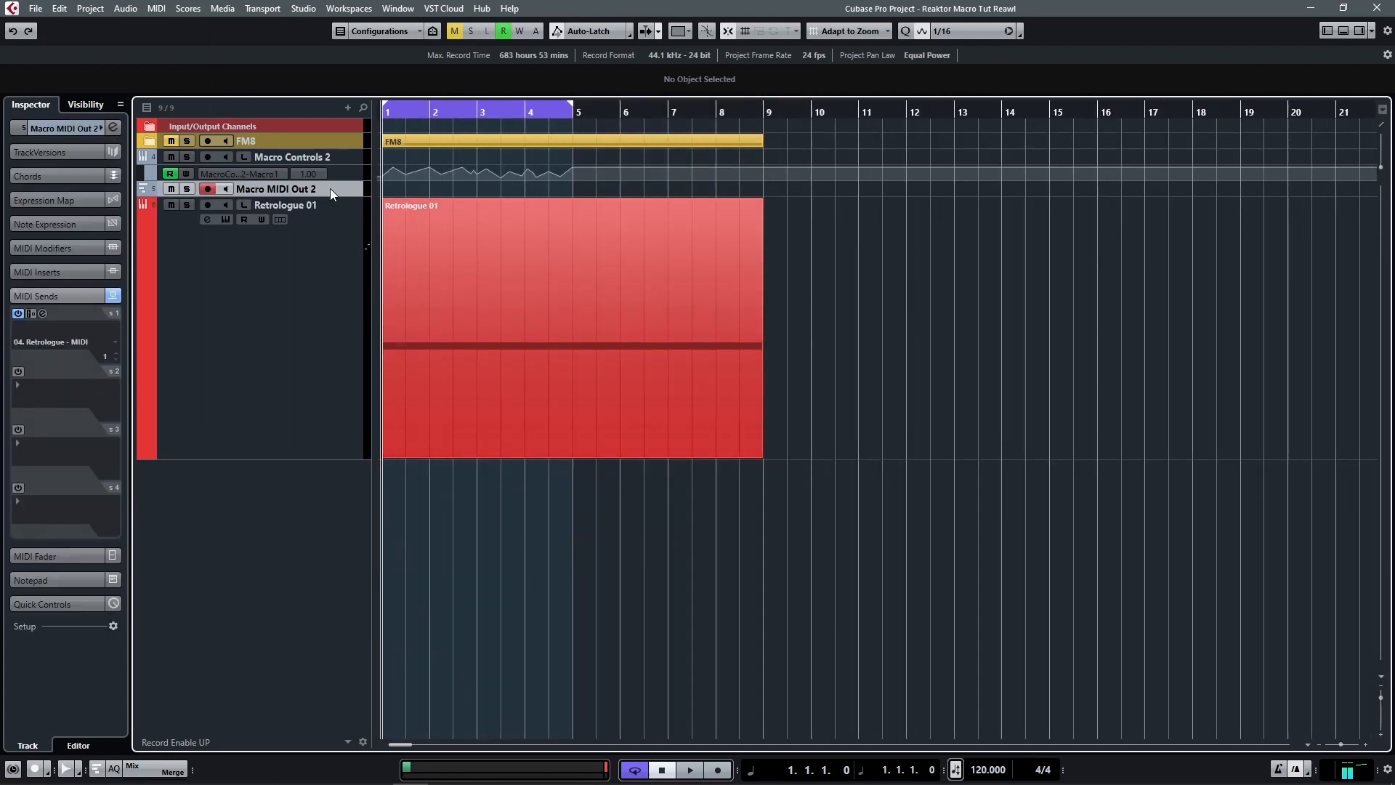
pyautogui.scroll(2, 556, 465)
pyautogui.hscroll(-2, 556, 465)
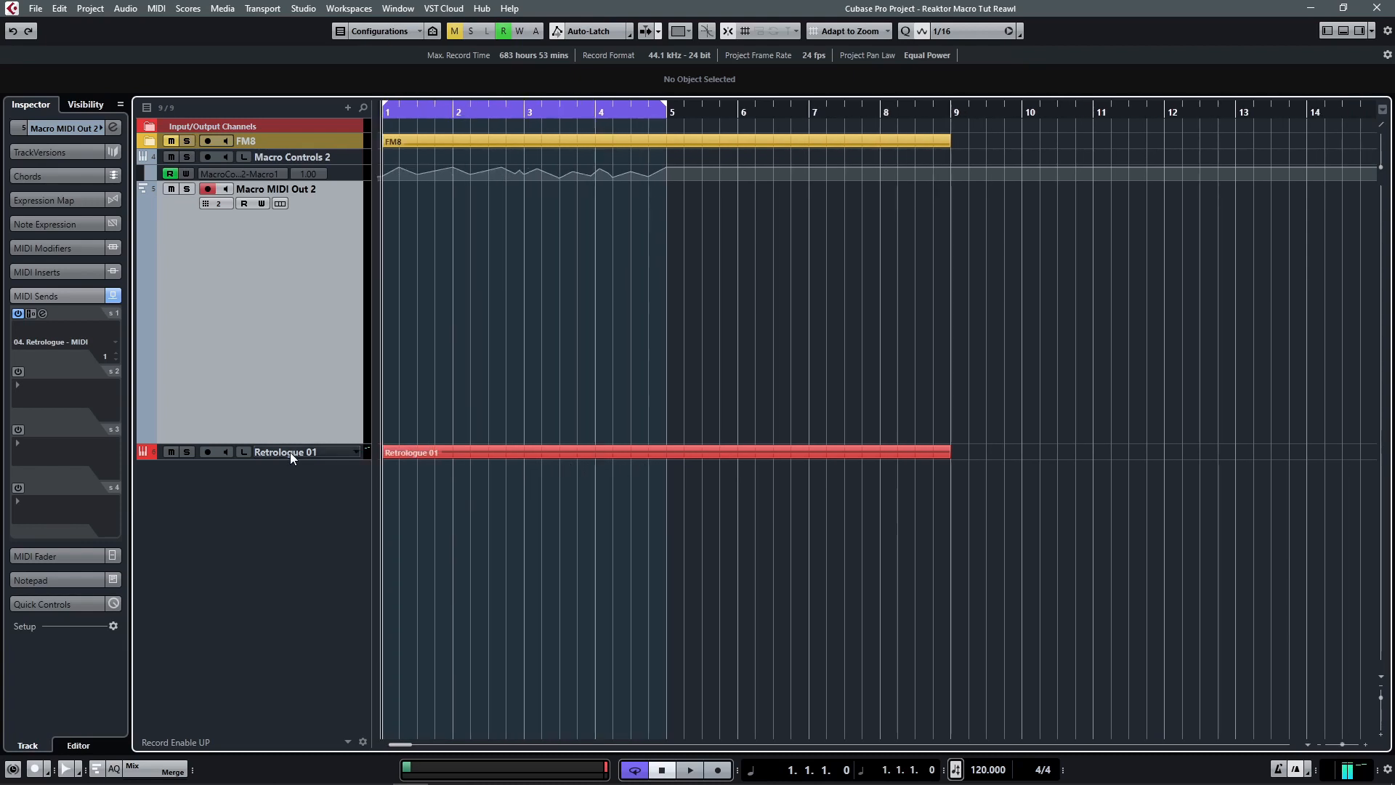
pyautogui.click(290, 452)
pyautogui.scroll(-5, 593, 422)
pyautogui.scroll(3, 559, 348)
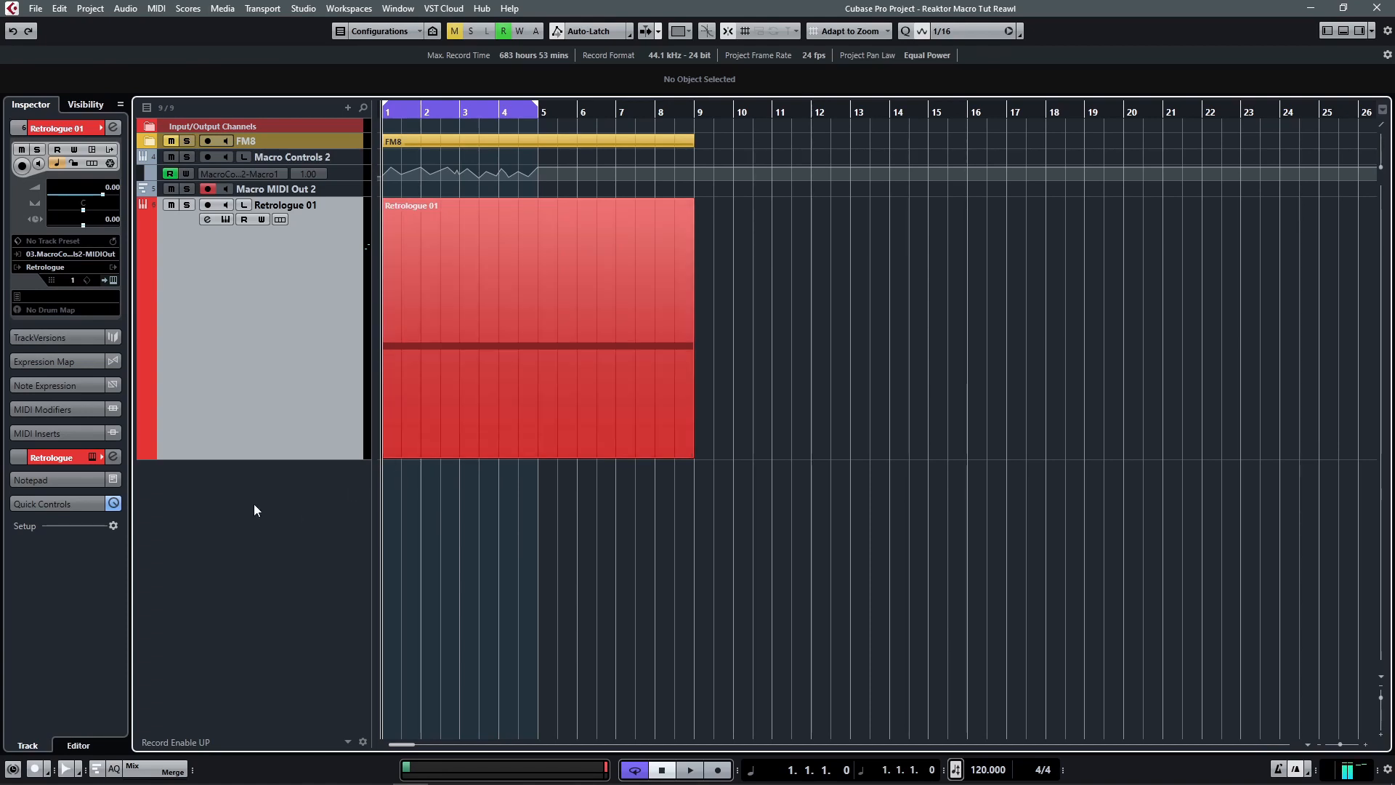
# Set the locators around the Retrologue 01 part from bar 1 to bar 9, then deselect the part
pyautogui.click(518, 312)
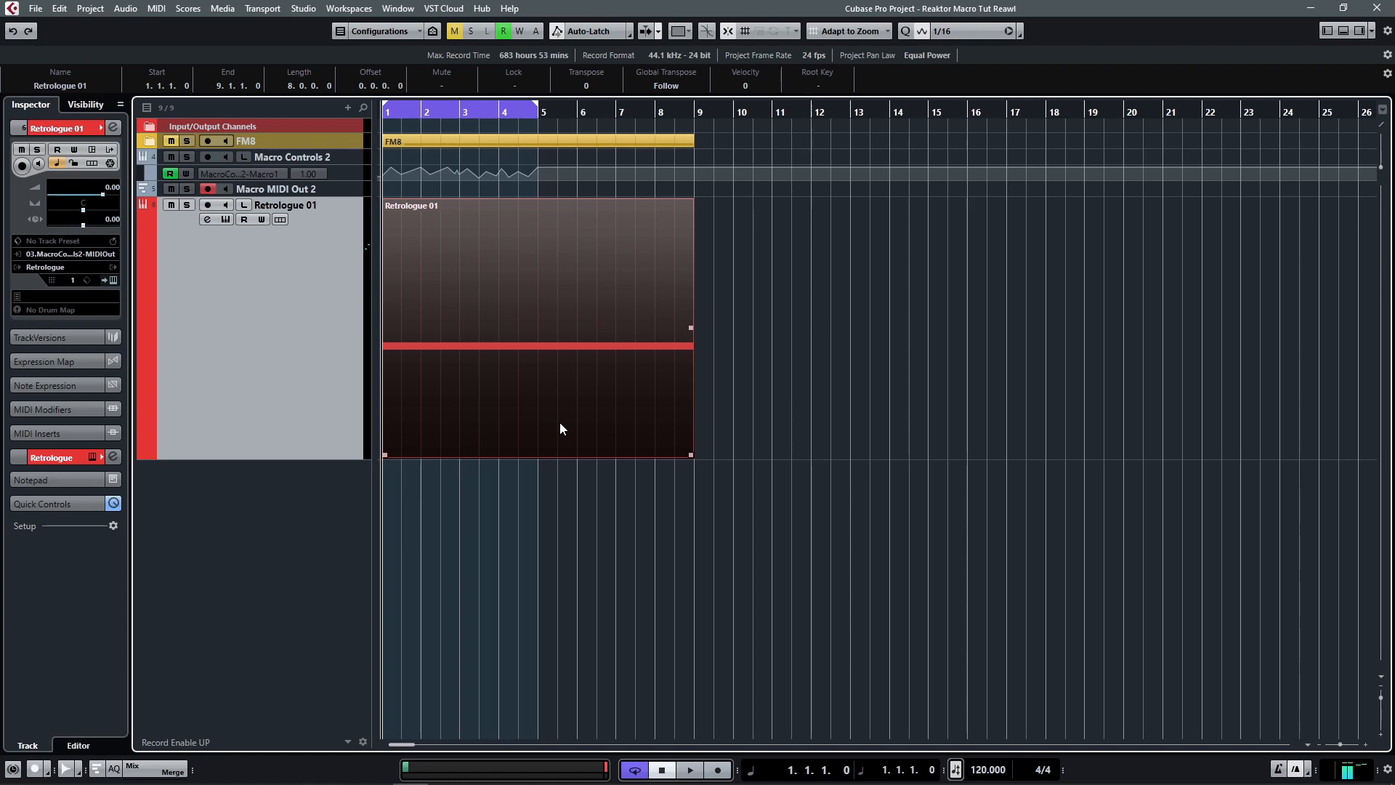
pyautogui.press('p')
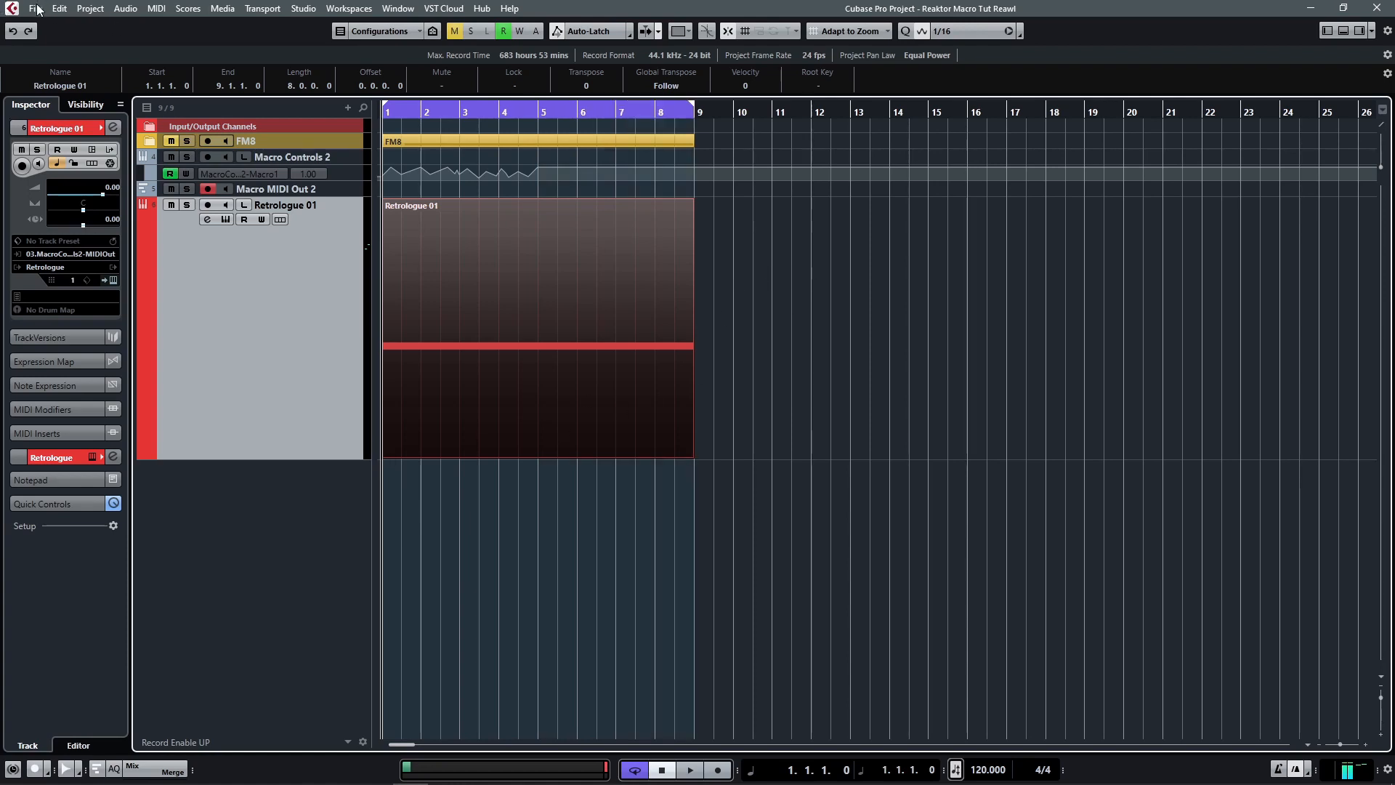
pyautogui.rightClick(292, 173)
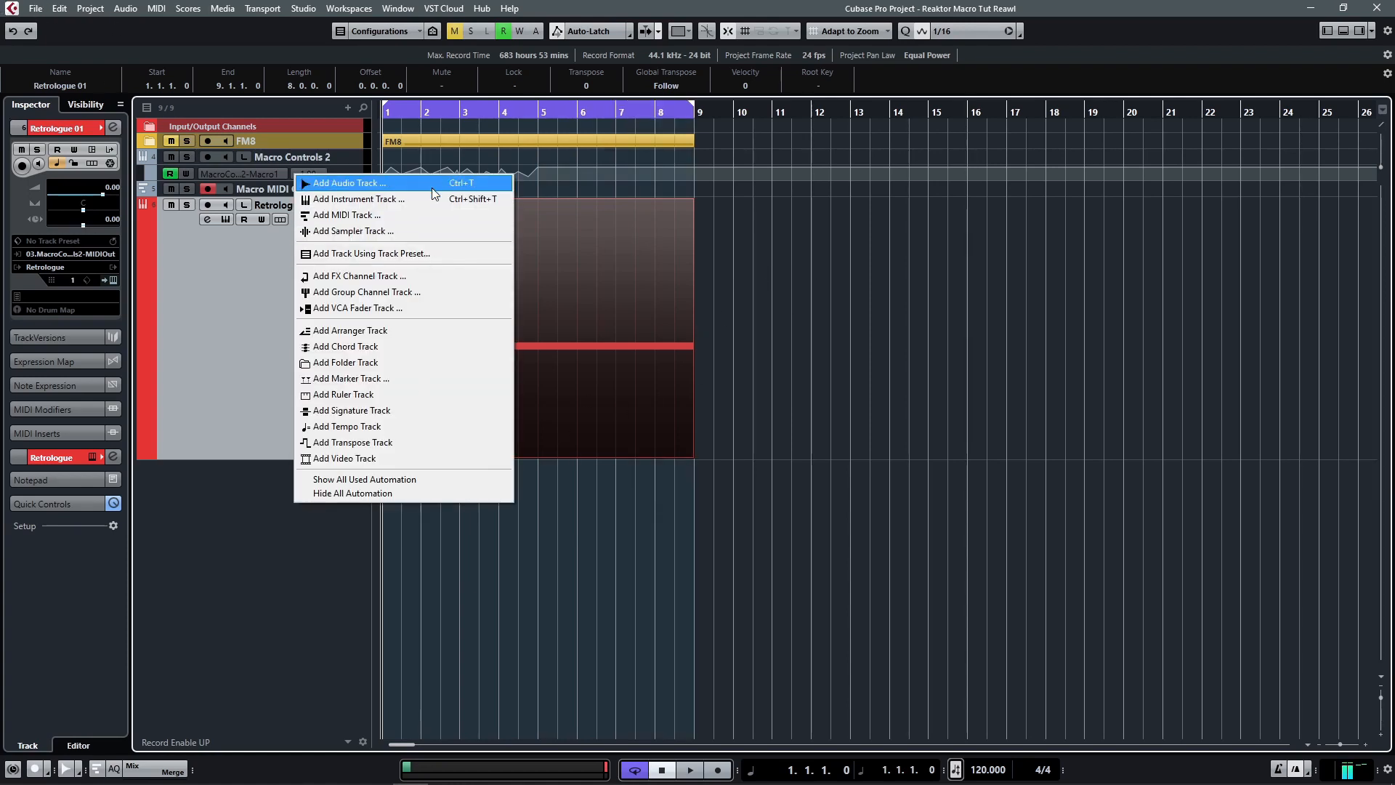
pyautogui.click(267, 324)
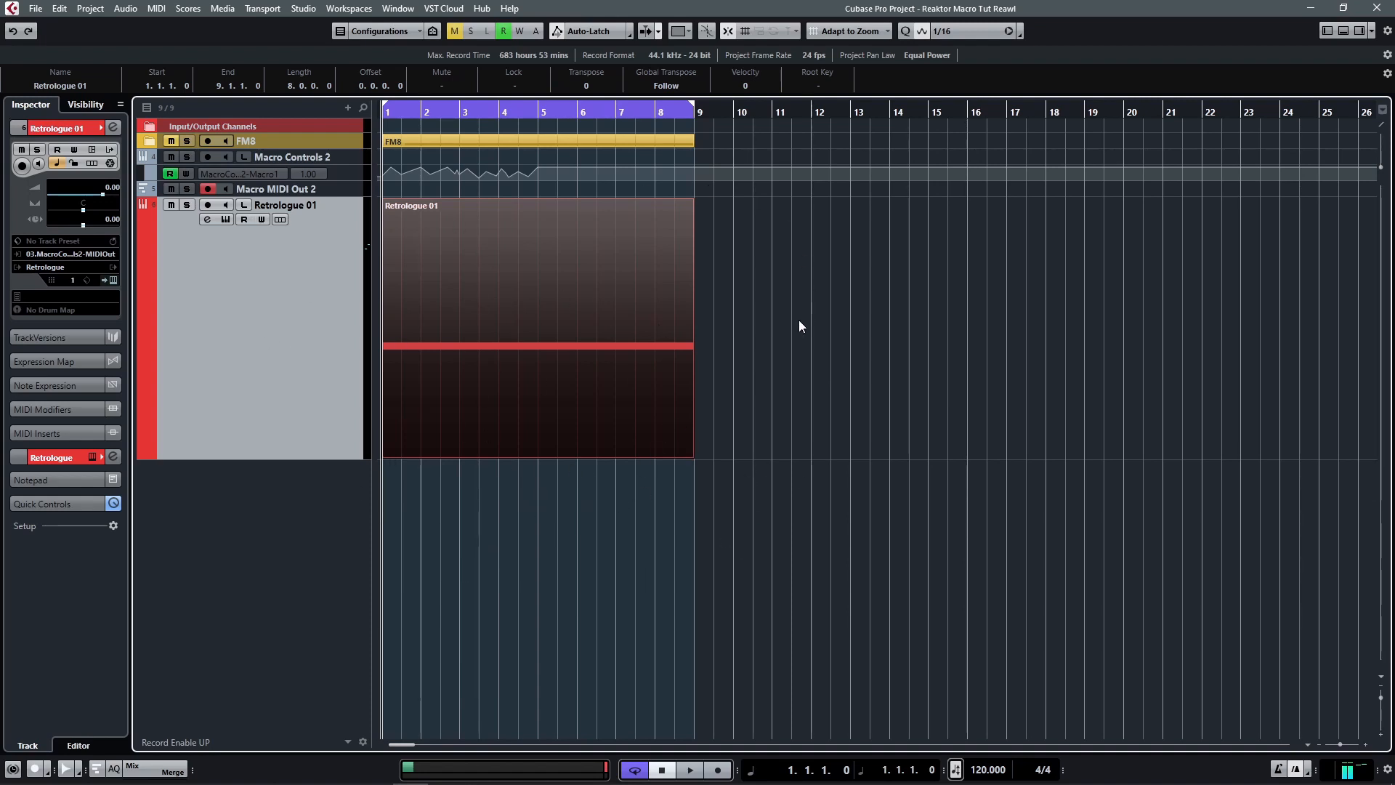
pyautogui.keyDown('ctrl'); pyautogui.scroll(-1, 569, 479); pyautogui.keyUp('ctrl')
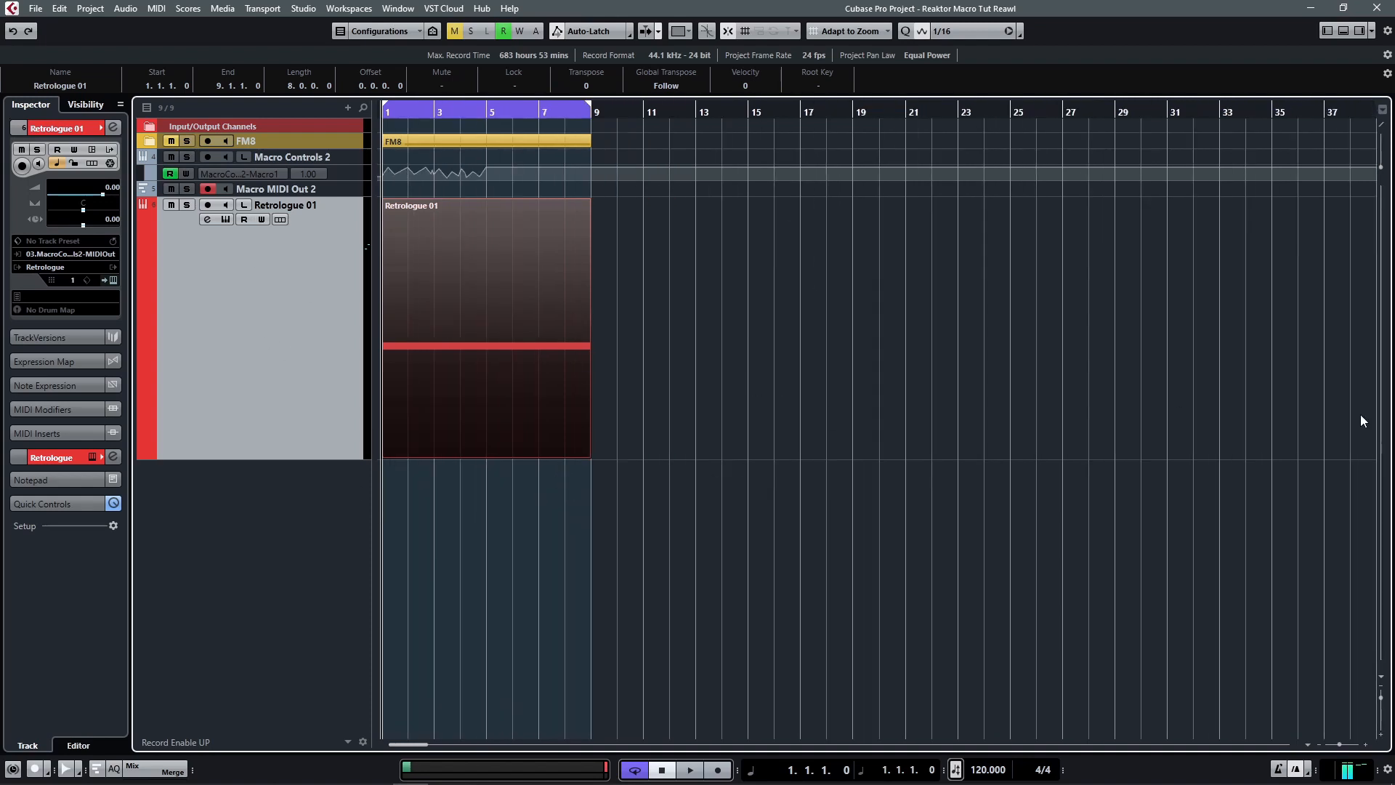
pyautogui.keyDown('ctrl'); pyautogui.scroll(2, 574, 472); pyautogui.keyUp('ctrl')
pyautogui.hscroll(-3, 561, 504)
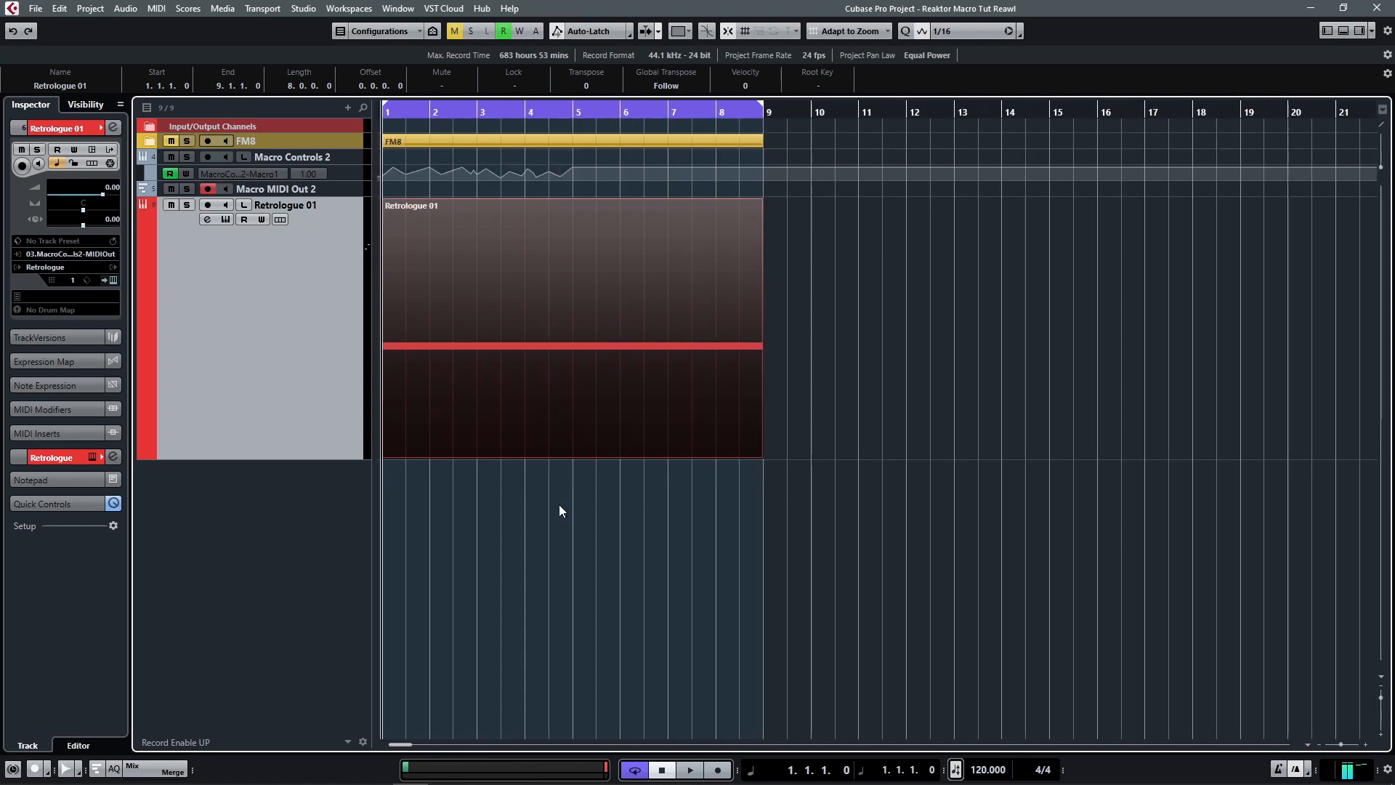
pyautogui.keyDown('ctrl'); pyautogui.scroll(1, 661, 507); pyautogui.keyUp('ctrl')
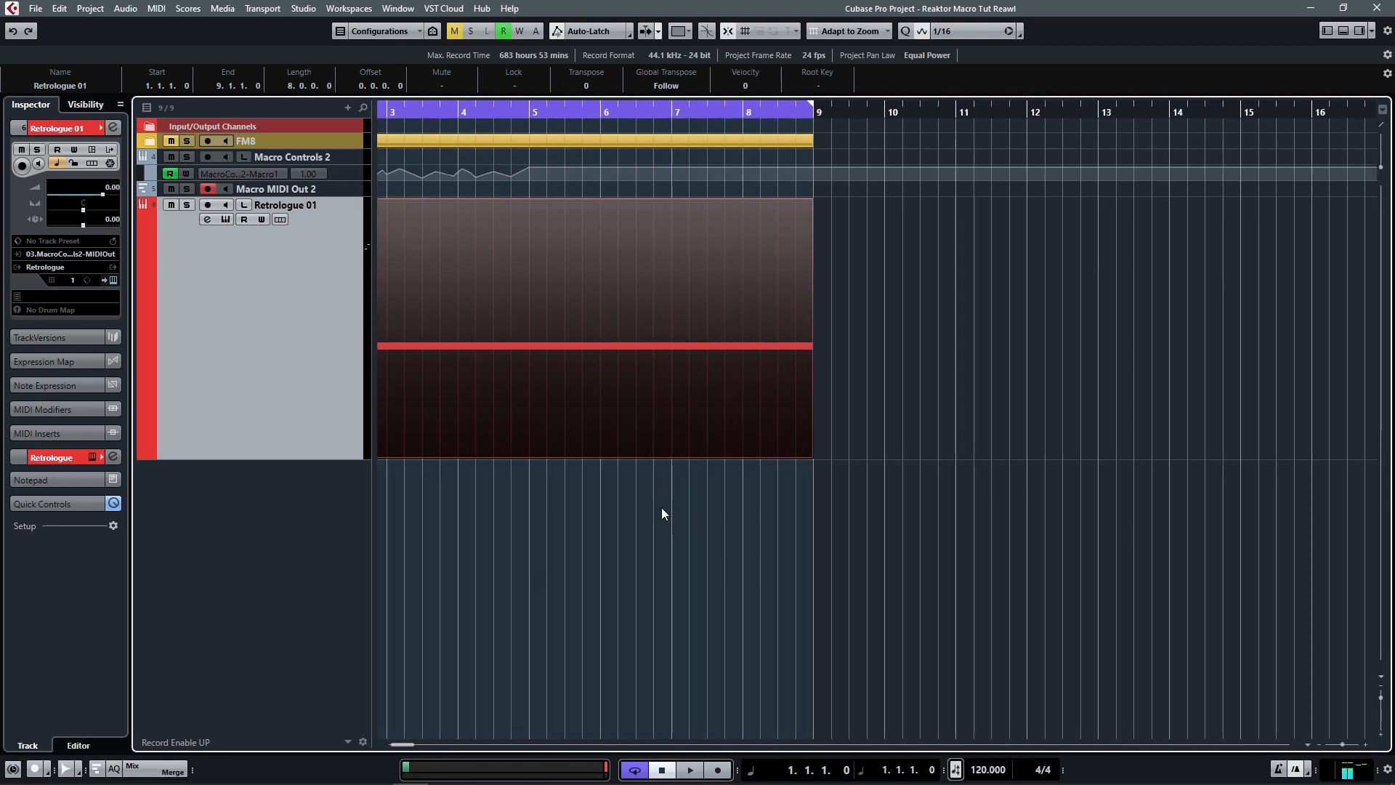
pyautogui.keyDown('ctrl'); pyautogui.scroll(-3, 661, 507); pyautogui.keyUp('ctrl')
pyautogui.click(935, 398)
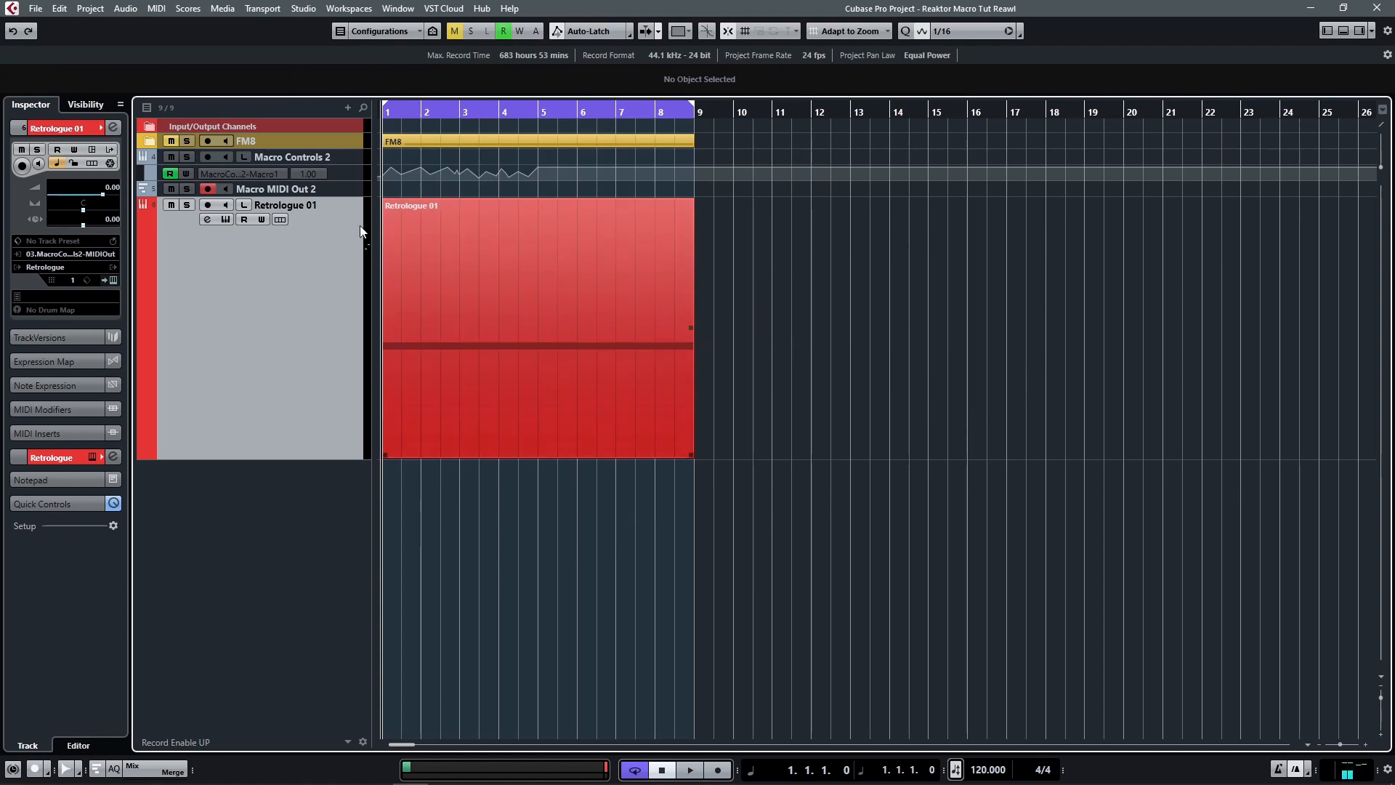
# Check the Macro MIDI Out 2 track's routing, then open Macro Controls 2's Reaktor window and move it clear of the track list
pyautogui.click(312, 192)
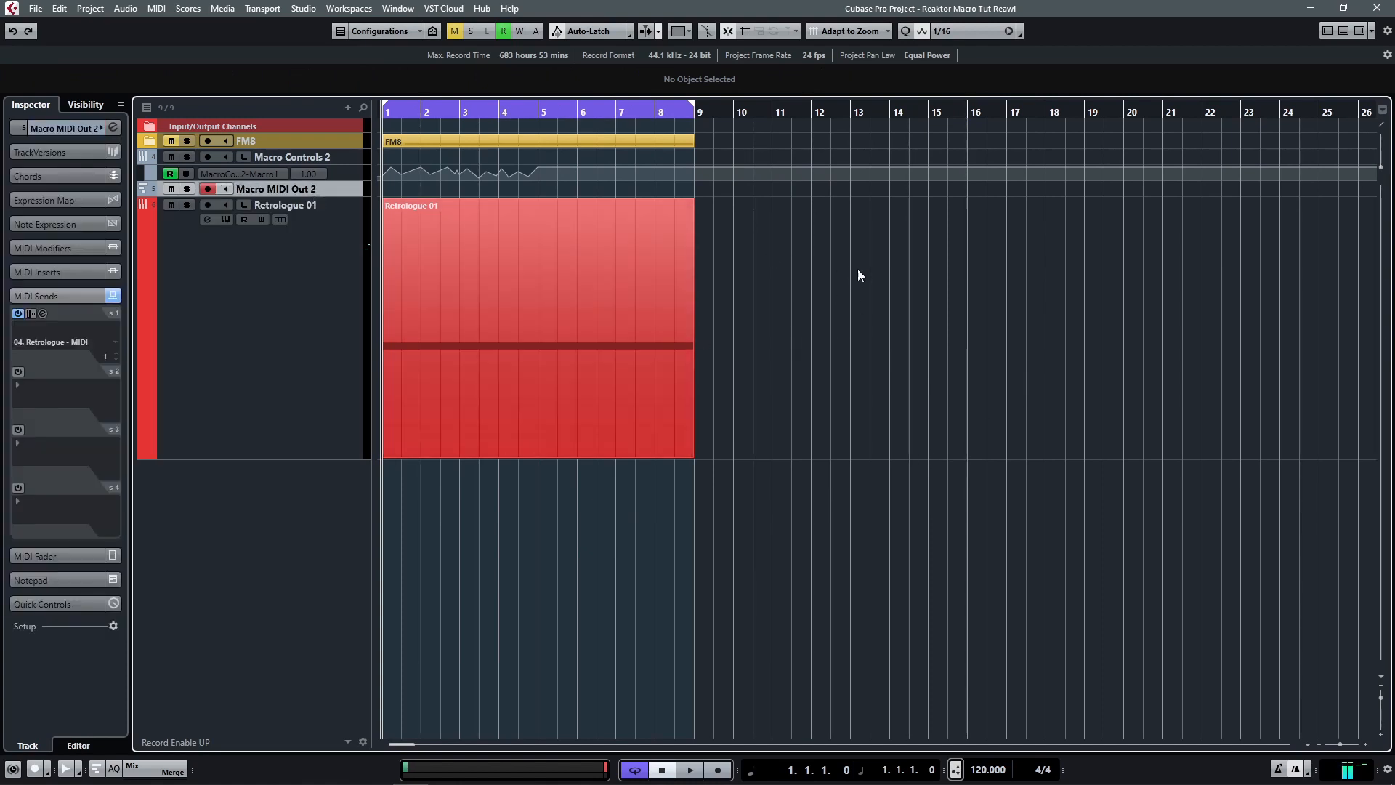
pyautogui.click(63, 126)
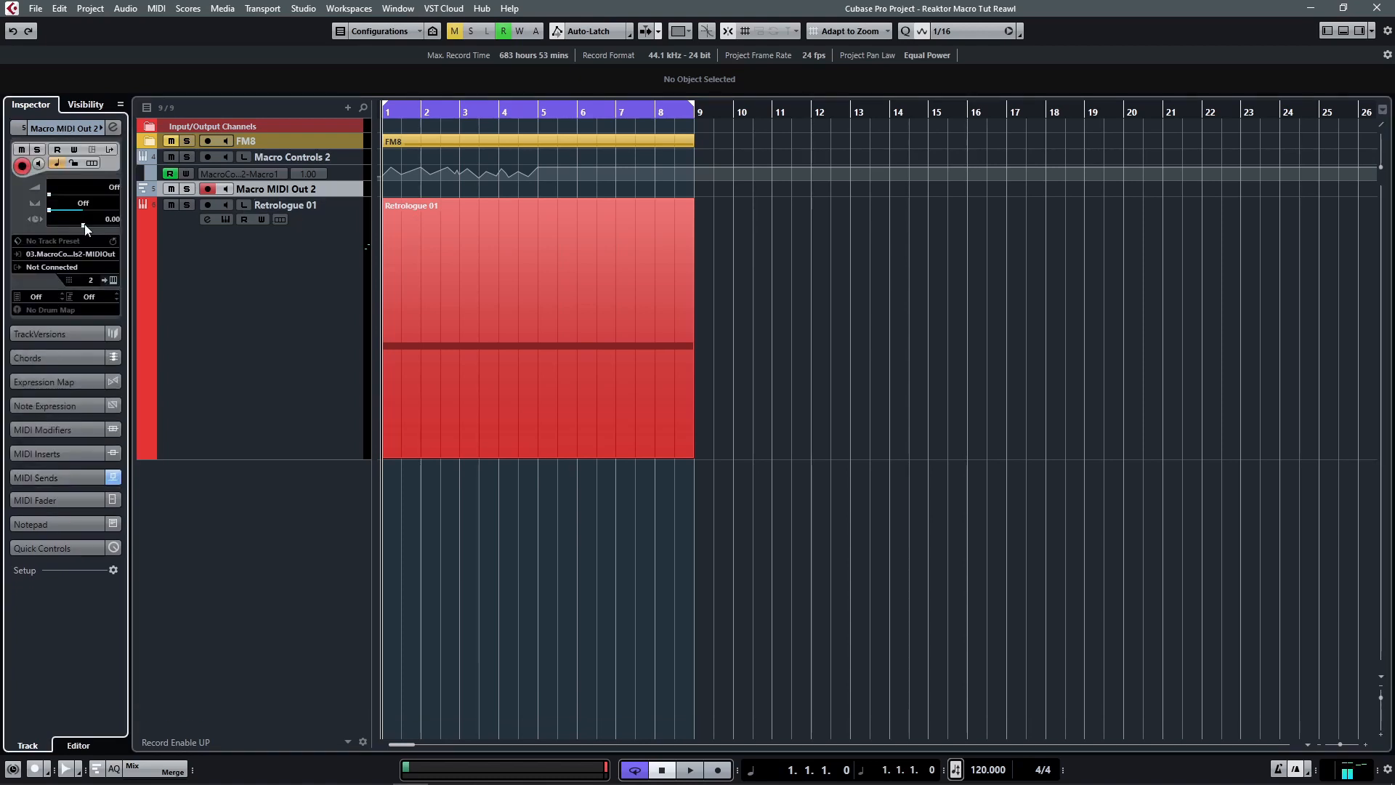
pyautogui.click(334, 157)
pyautogui.press('Return')
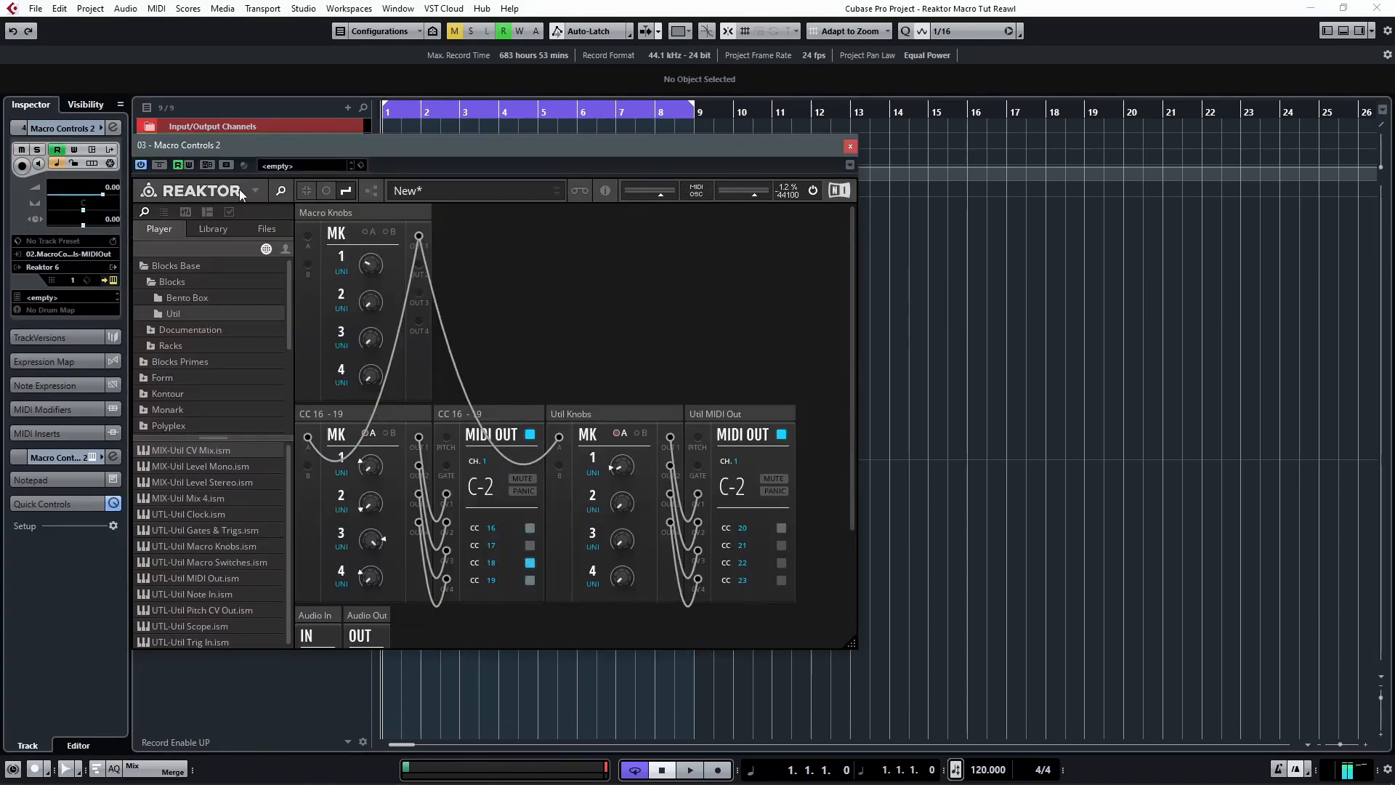
pyautogui.moveTo(416, 145); pyautogui.dragTo(807, 128)
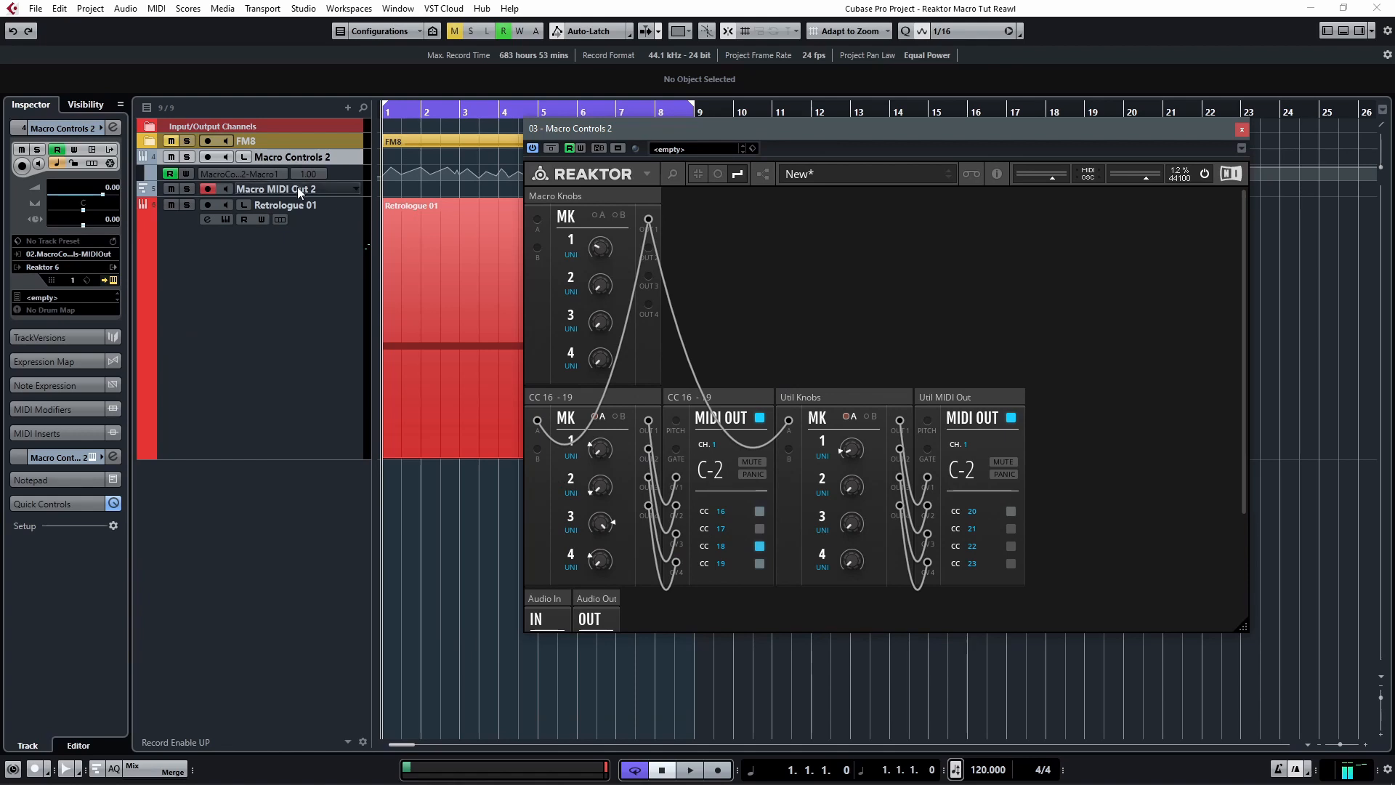
# Try the note "CC 16 Filter Cutoff" in the Macro Controls 2 track's notepad, then clear it
pyautogui.click(82, 458)
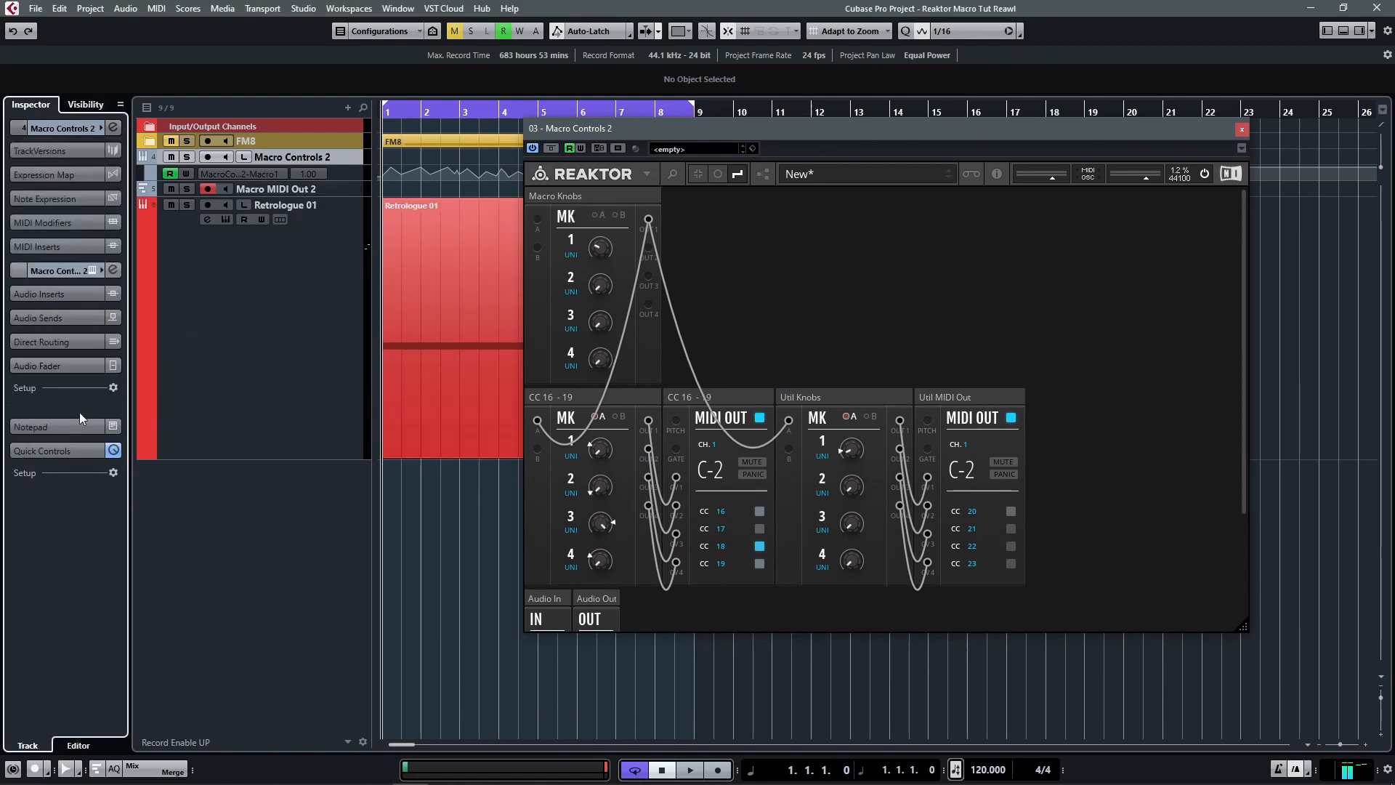
pyautogui.click(25, 426)
pyautogui.click(66, 328)
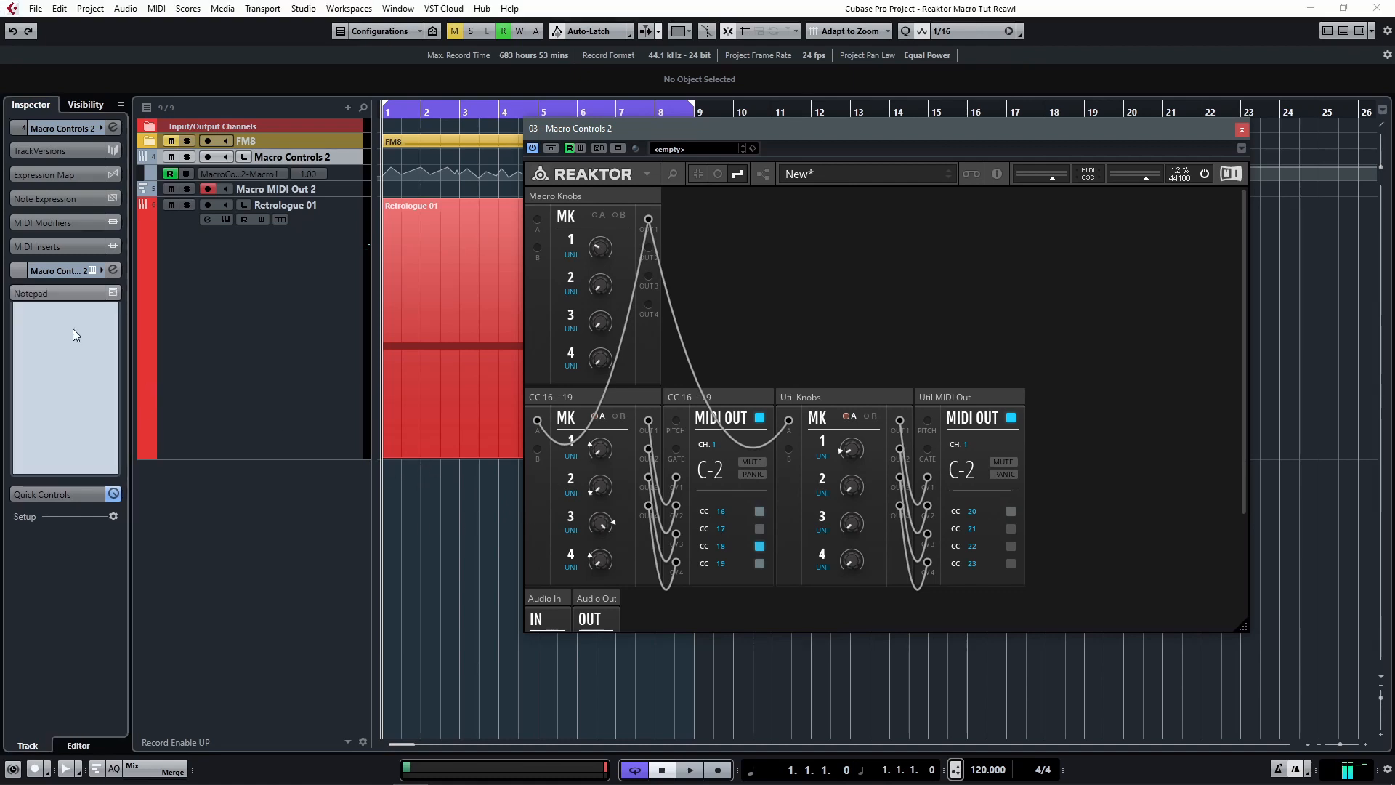
pyautogui.write('CC 16 Filter Cutoff')
pyautogui.hotkey('ctrl', 'a')
pyautogui.press('BackSpace')
pyautogui.click(54, 128)
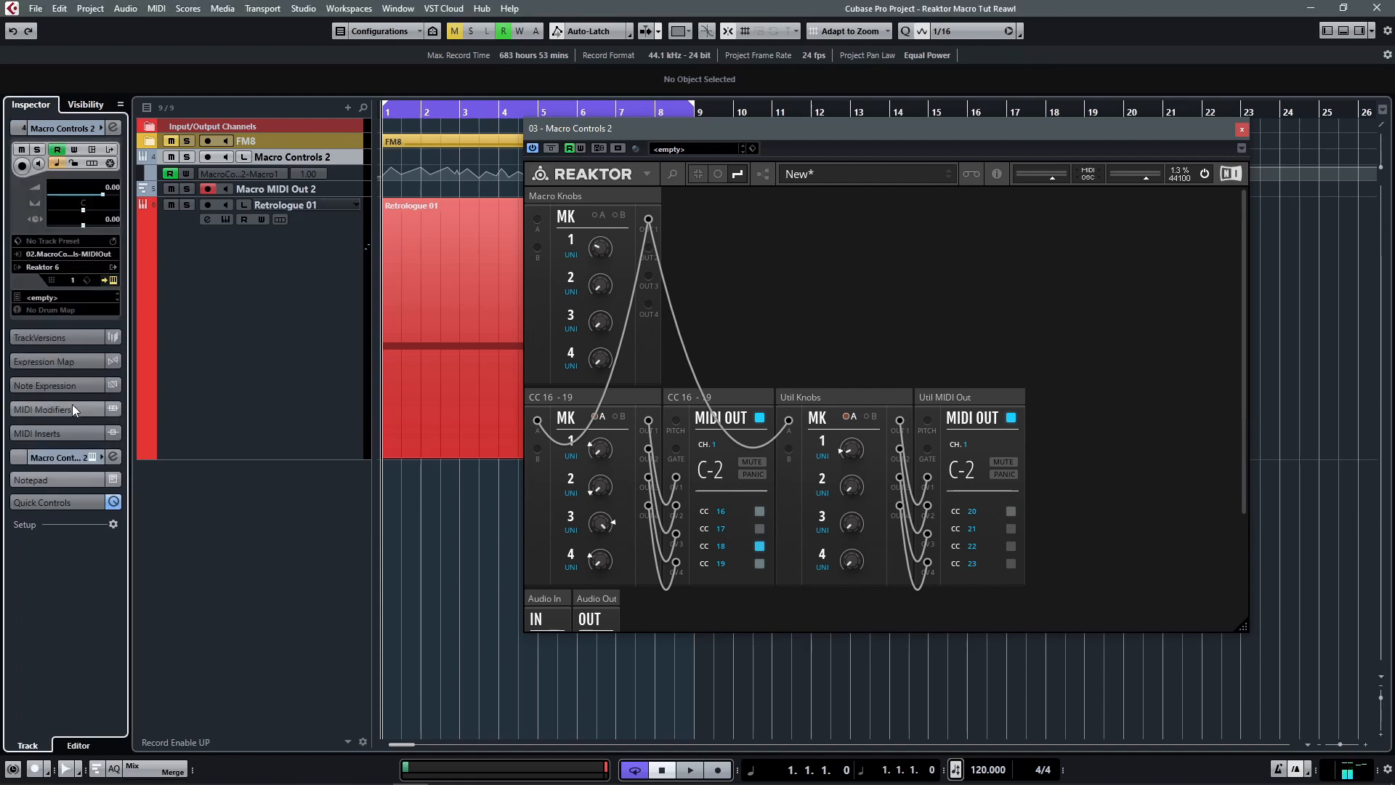
# Add the MNotepad plug-in as an audio insert on the Macro Controls 2 track
pyautogui.click(47, 457)
pyautogui.click(42, 295)
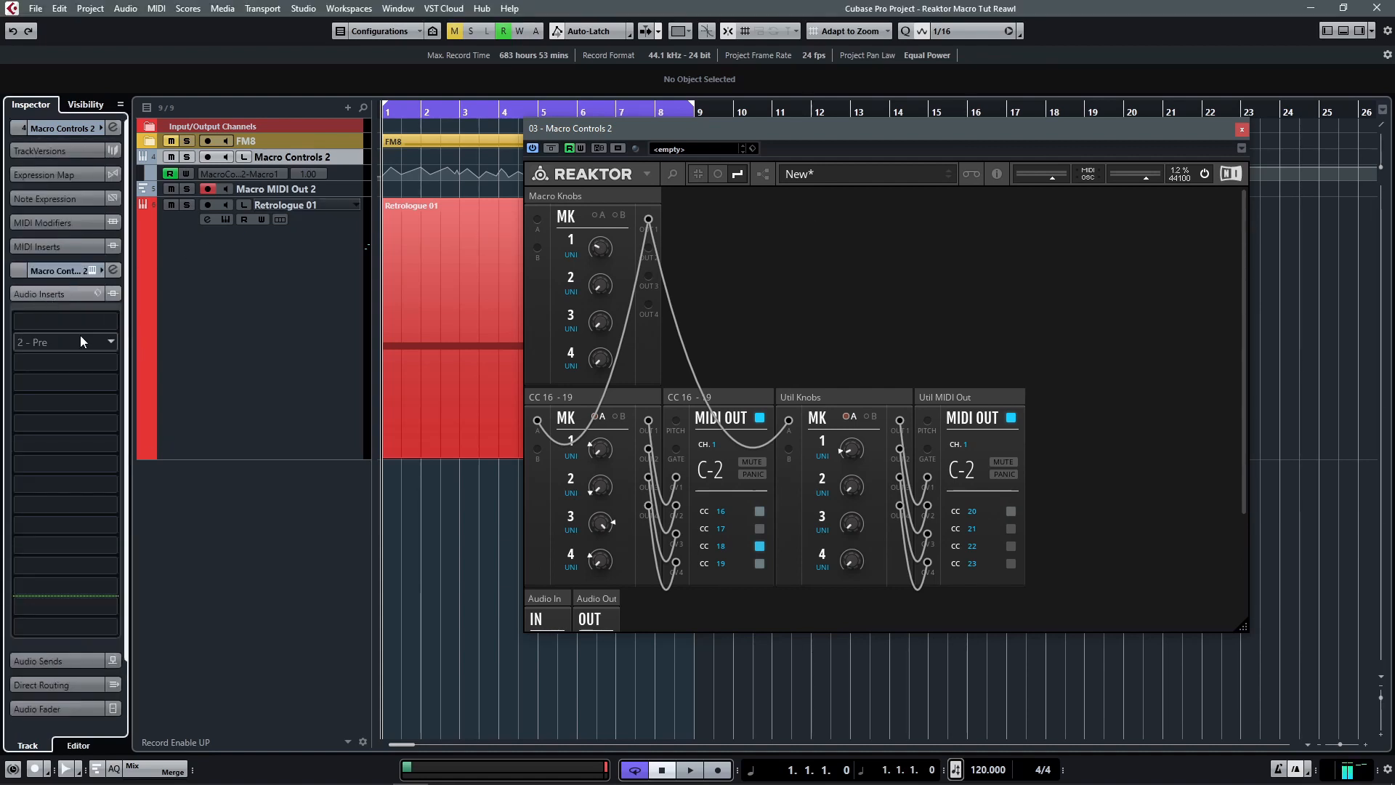
pyautogui.click(82, 342)
pyautogui.write('notep')
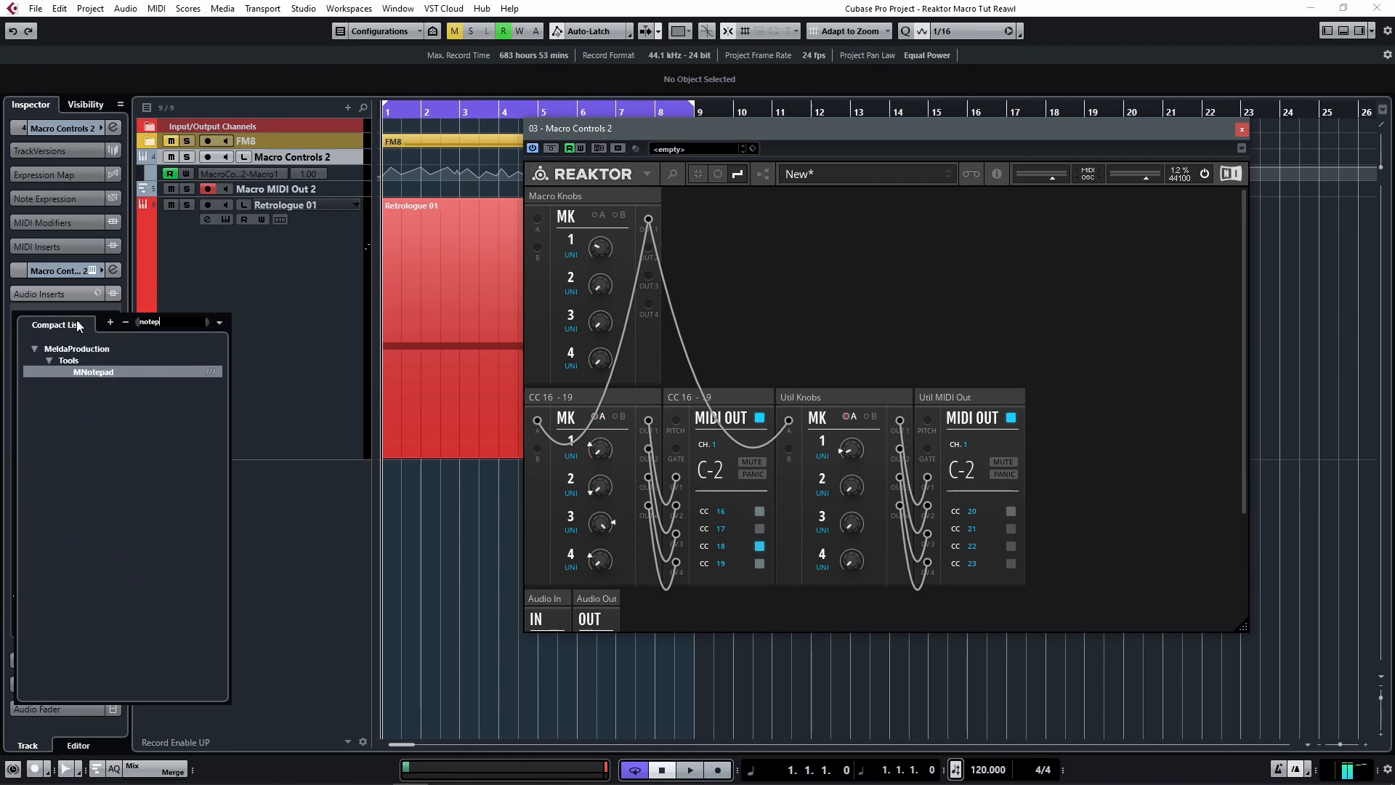
pyautogui.press('Return')
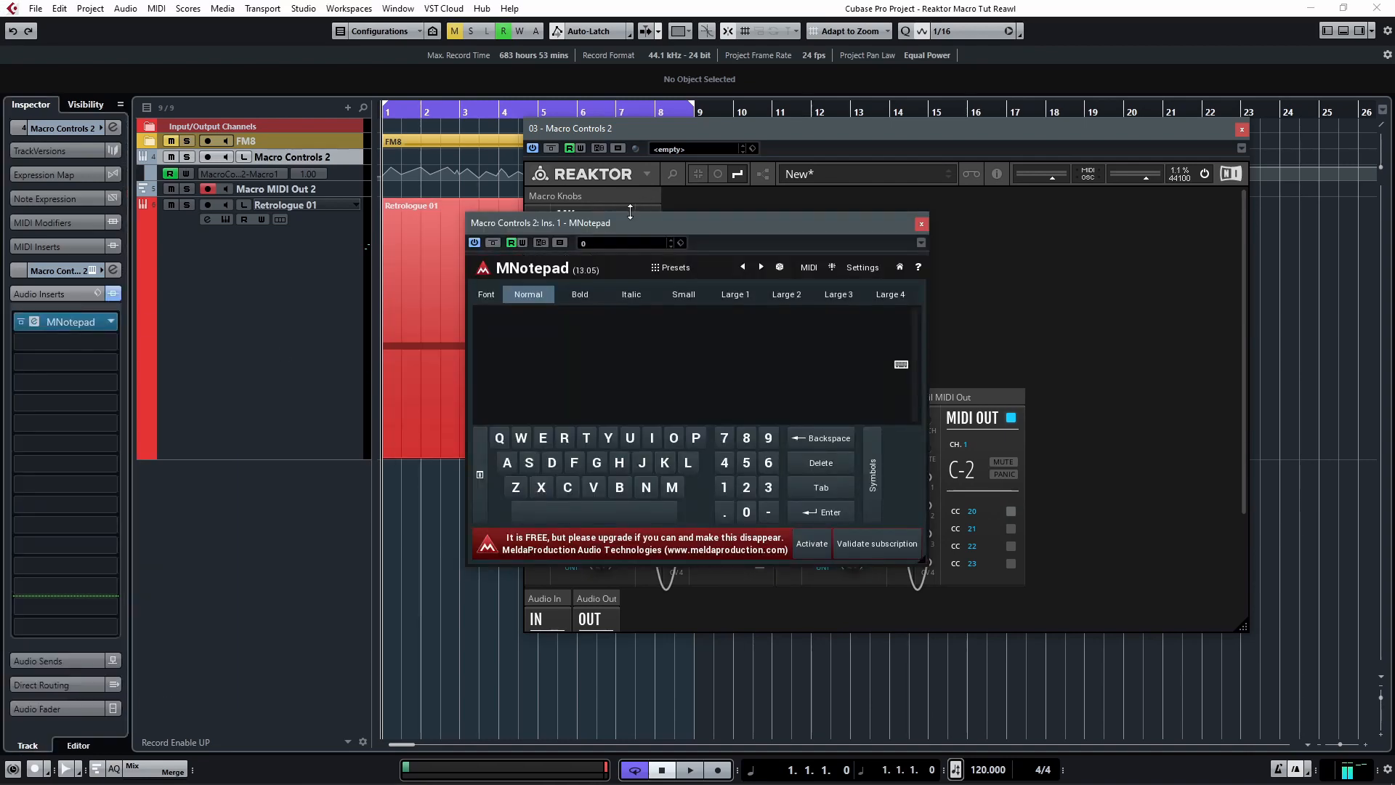
# Arrange the MNotepad and Reaktor windows side by side so both can be read
pyautogui.moveTo(620, 224); pyautogui.dragTo(414, 201)
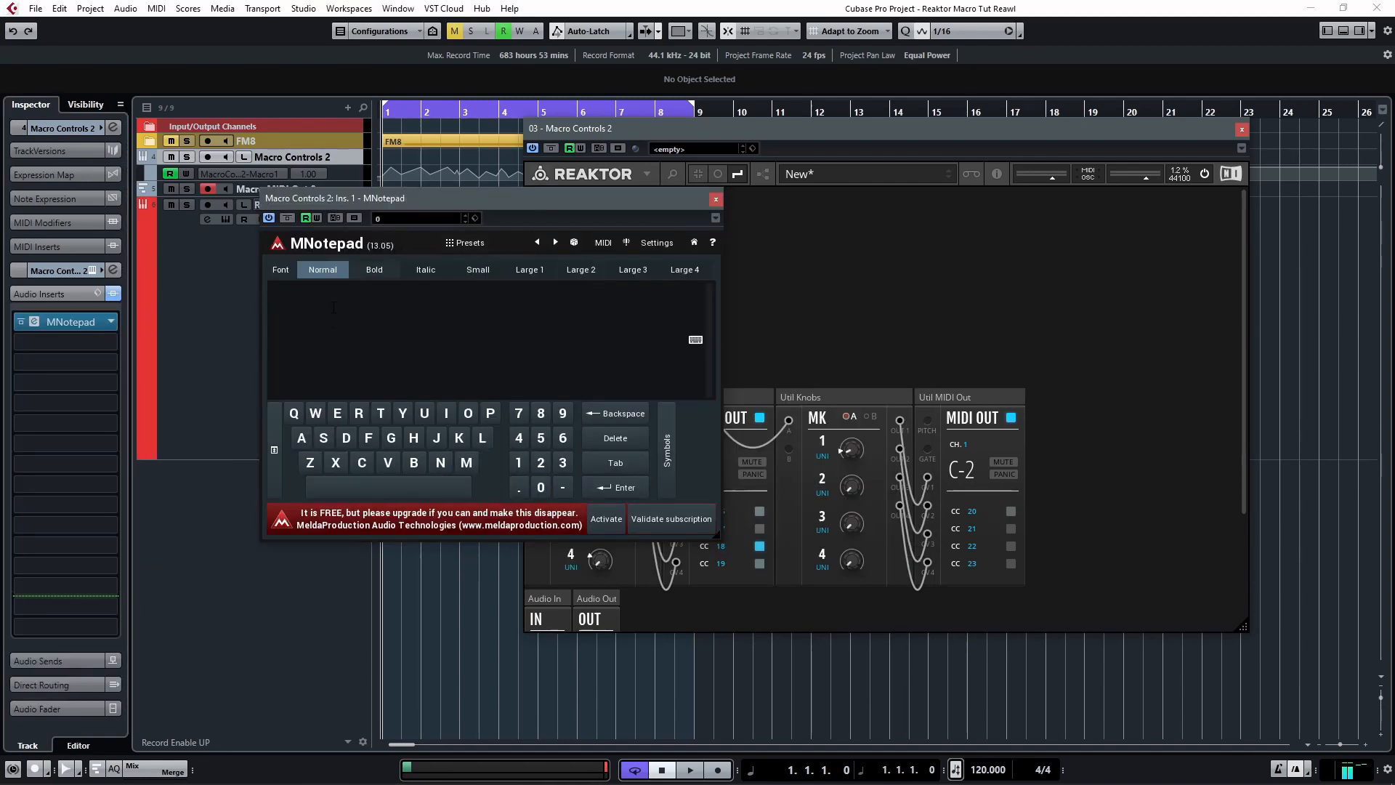
pyautogui.click(305, 324)
pyautogui.moveTo(591, 200); pyautogui.dragTo(509, 196)
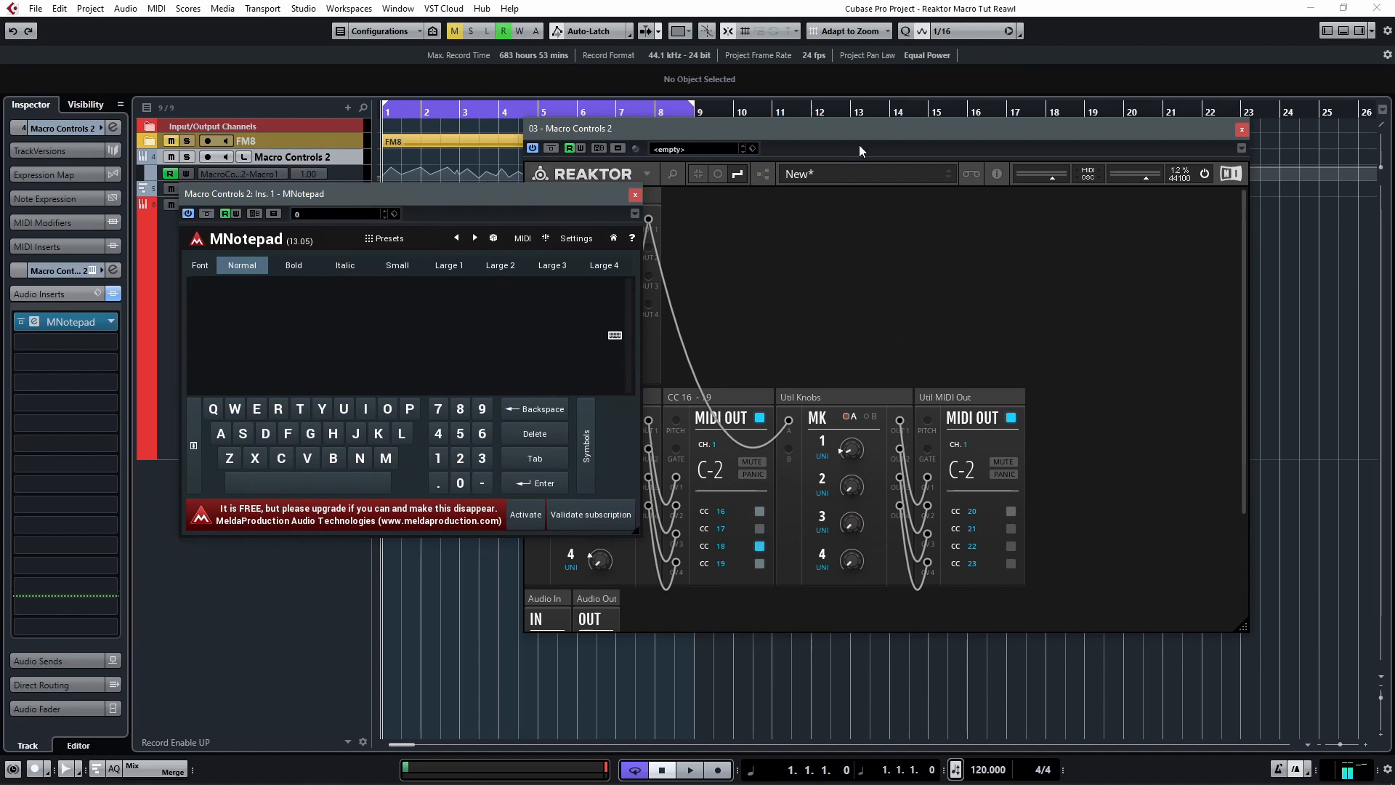
pyautogui.moveTo(847, 135); pyautogui.dragTo(1015, 127)
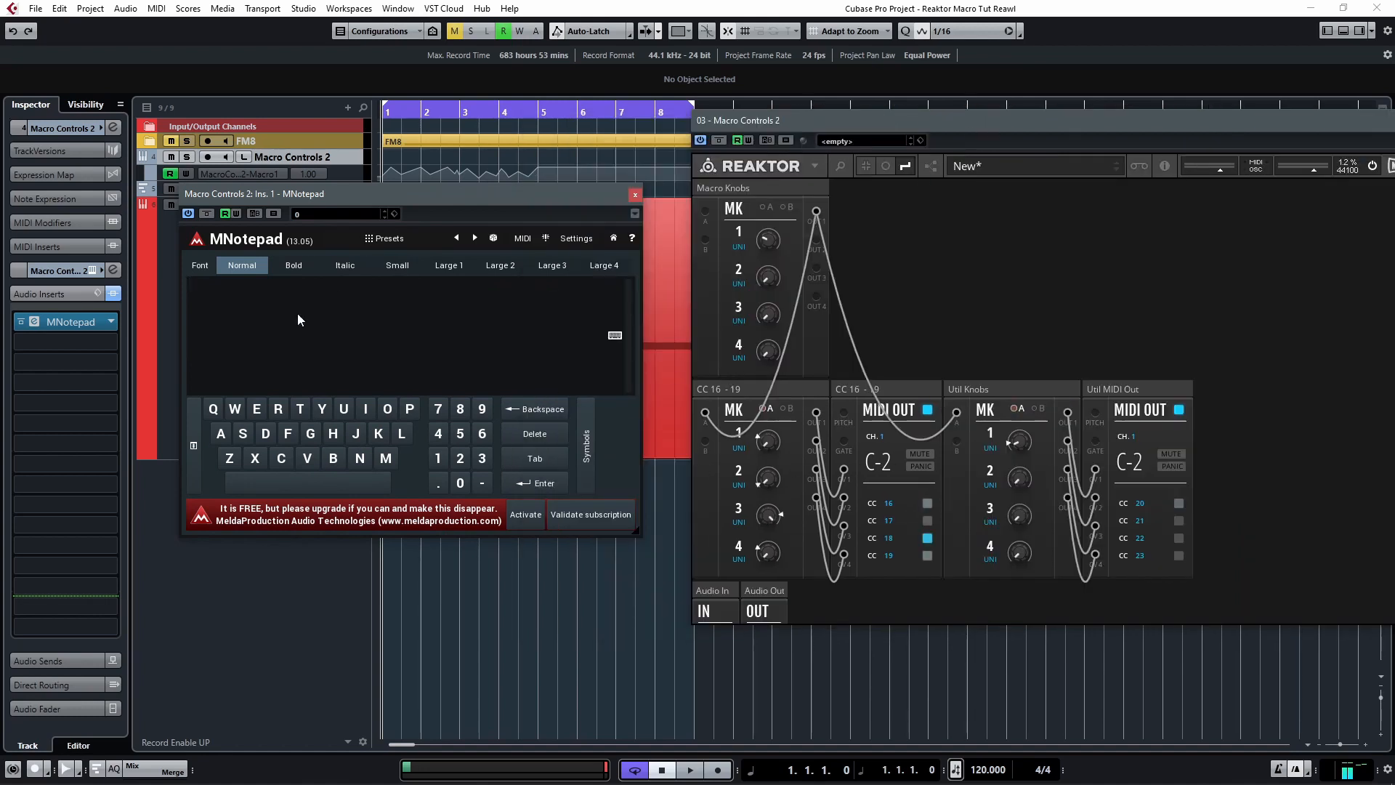
# Write the notes "CC 16 Cutoff" and "CC 17 Res" on separate lines in MNotepad, then move its window next to Reaktor
pyautogui.write('CC 15')
pyautogui.press('Return')
pyautogui.write('CC 17 Res')
pyautogui.moveTo(616, 198); pyautogui.dragTo(612, 199)
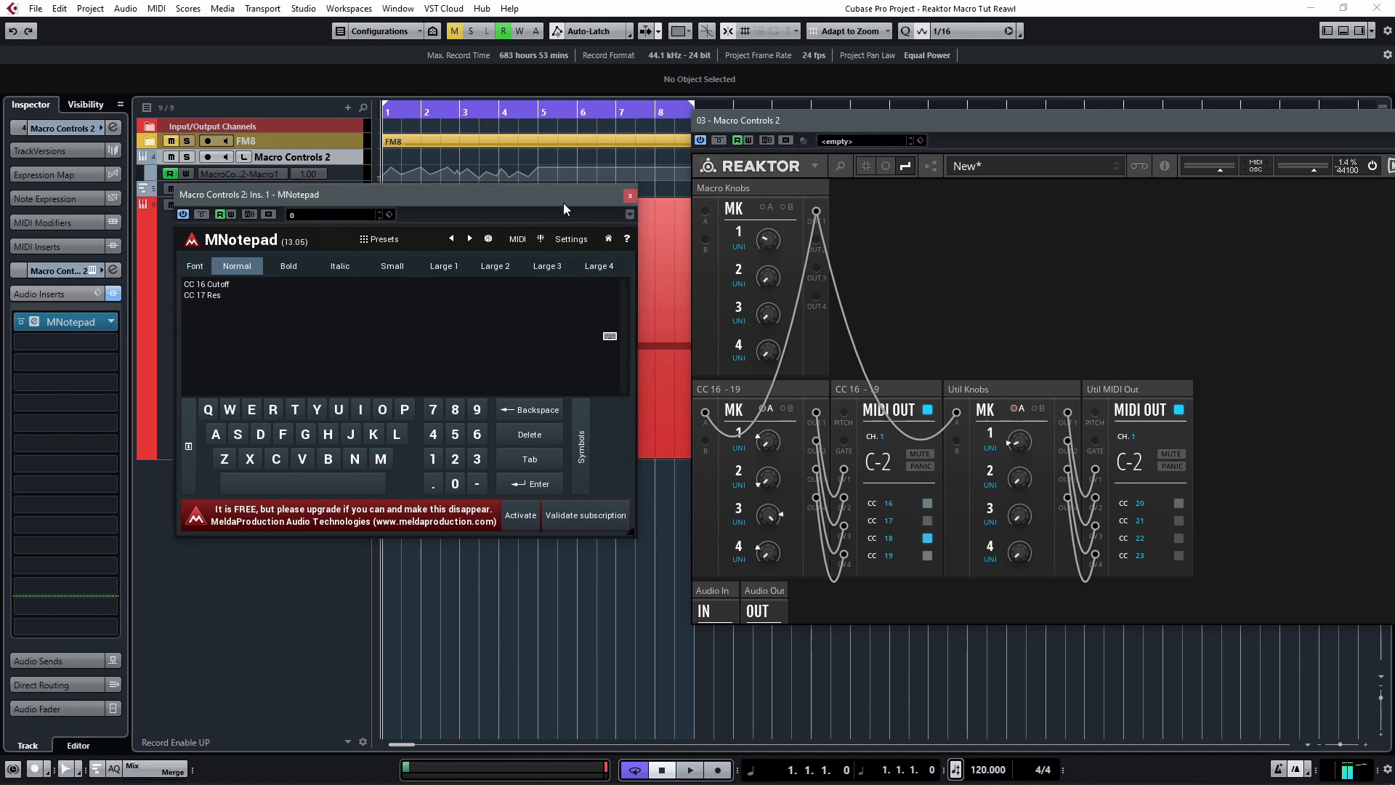
pyautogui.moveTo(616, 193); pyautogui.dragTo(669, 184)
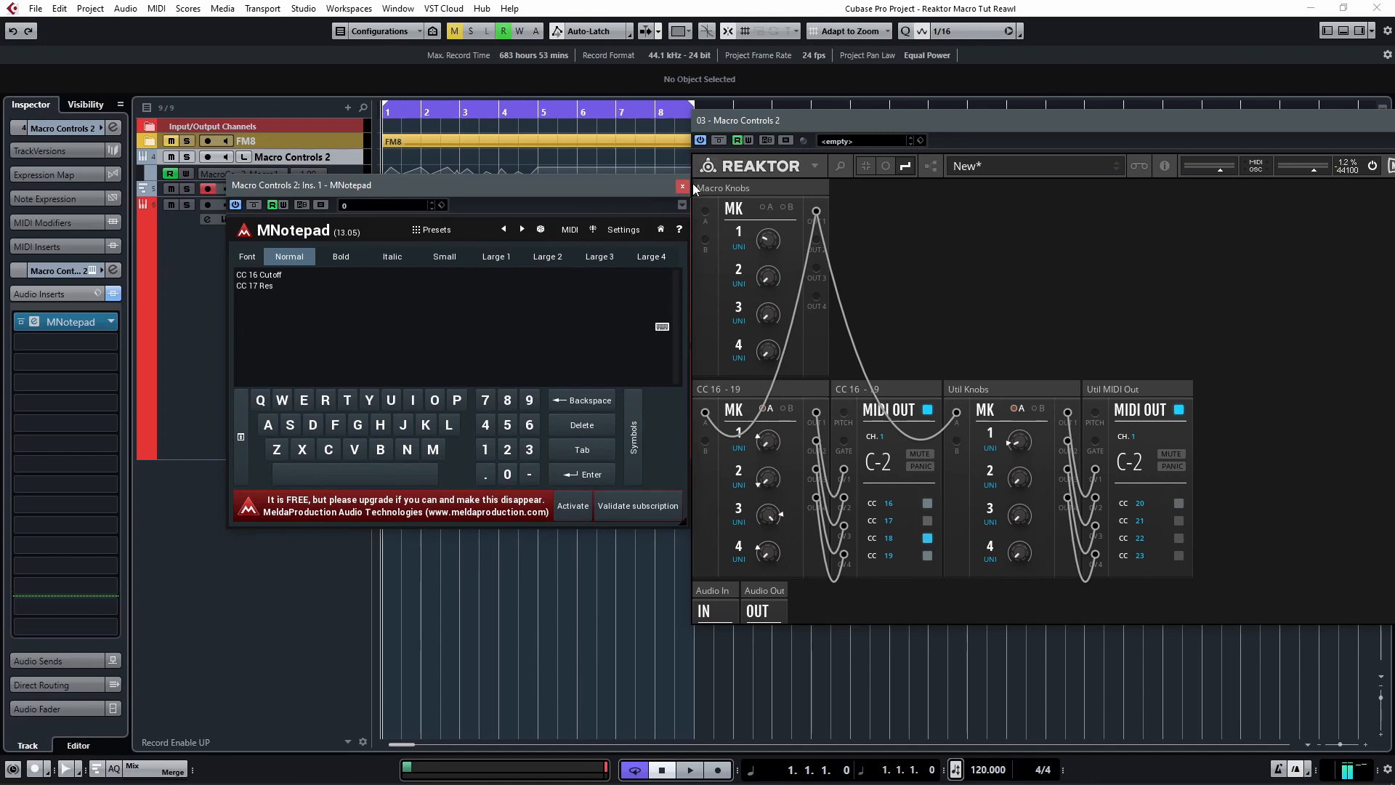